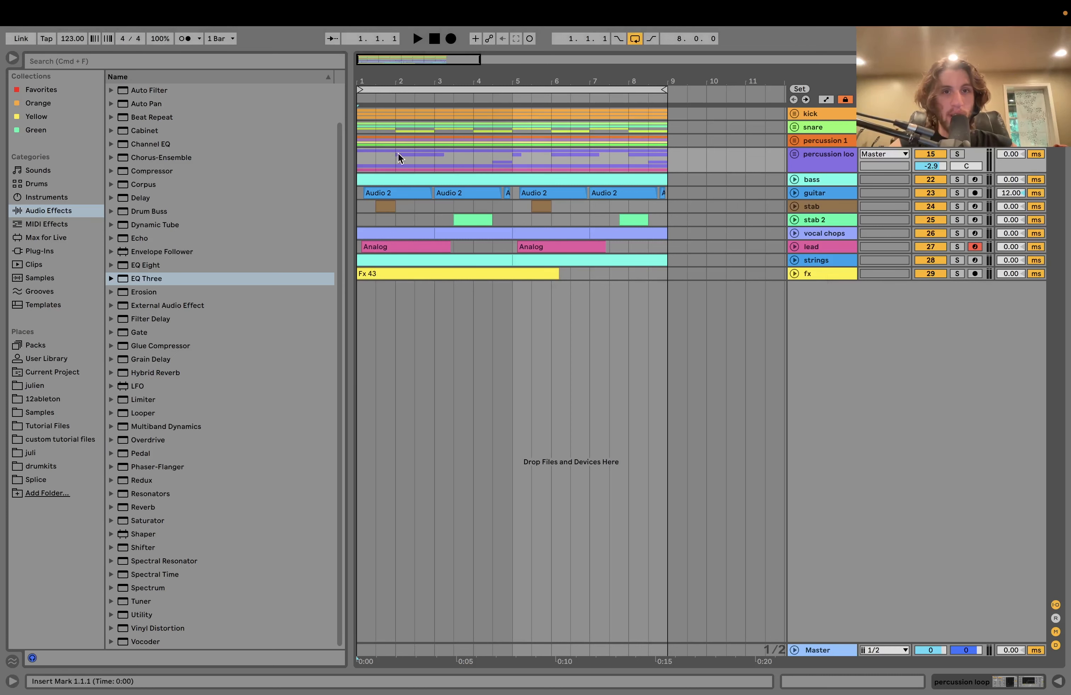
# Listen to the full loop, and solo and unfold the kick group to hear it on its own
pyautogui.click(360, 219)
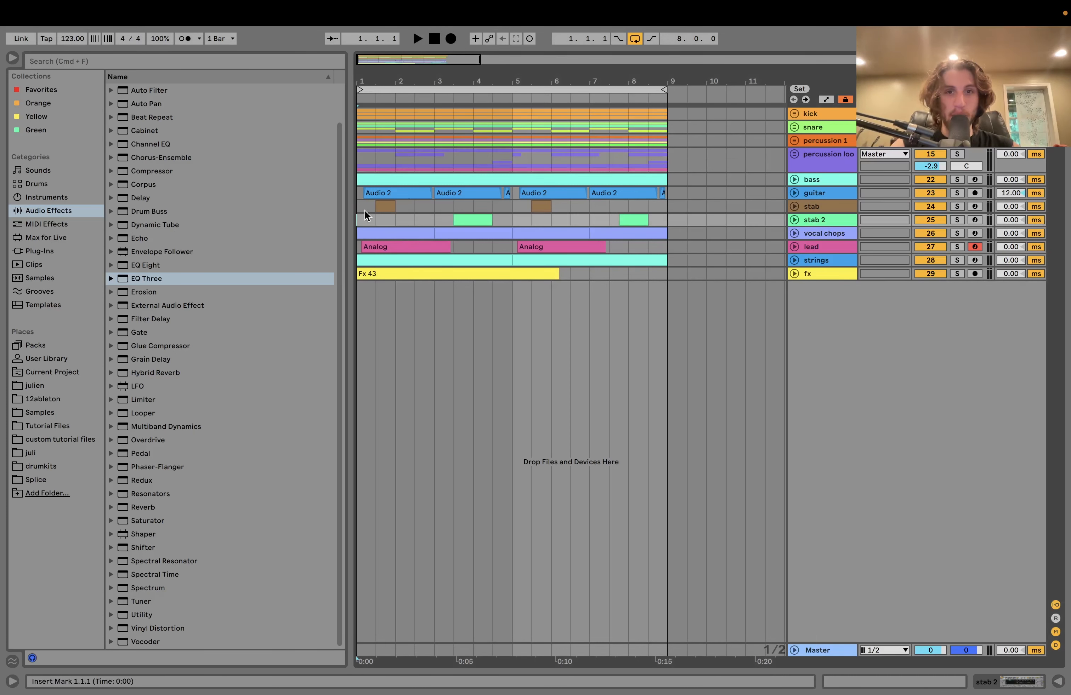
pyautogui.press('space')
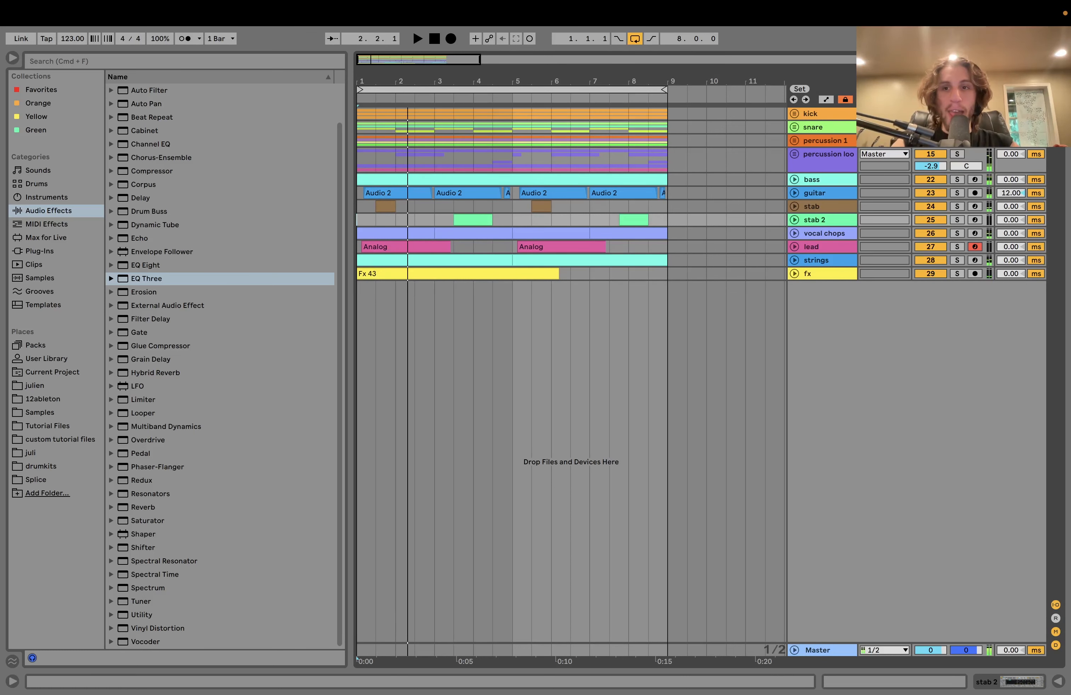
pyautogui.press('space')
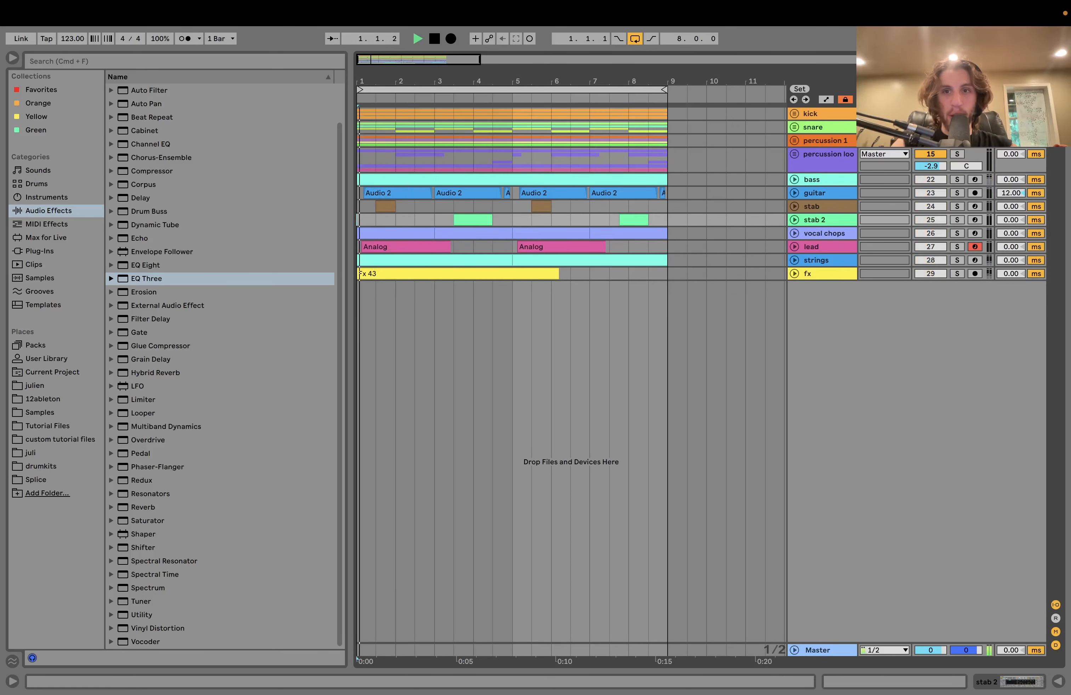
pyautogui.click(795, 114)
pyautogui.press('space')
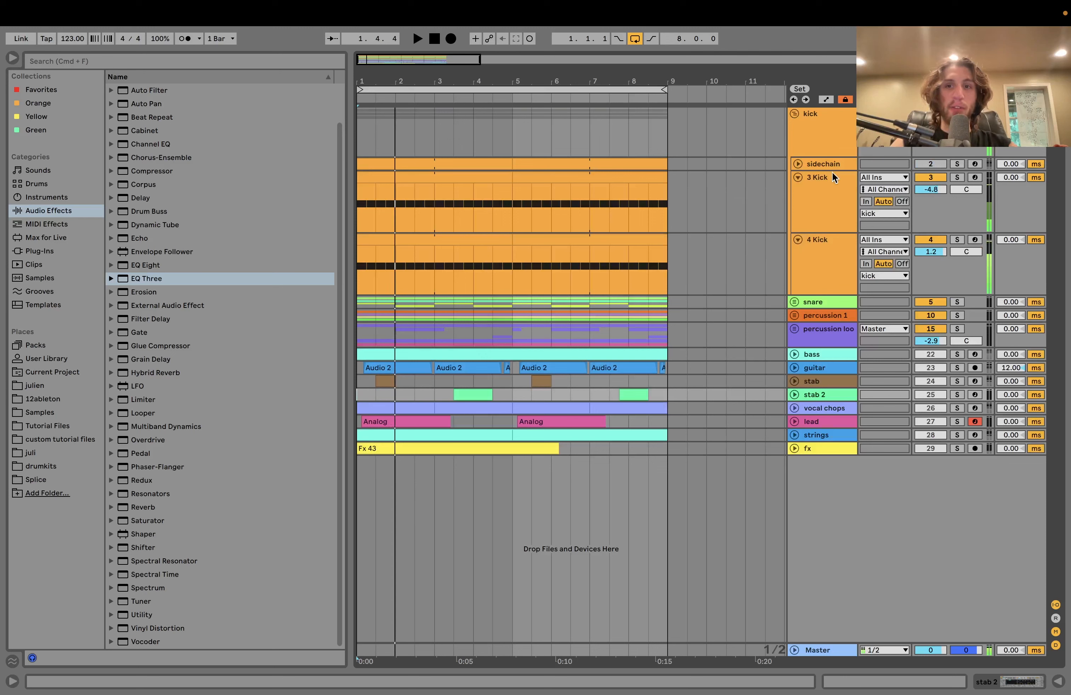
# Show the sidechain track's devices and audition it in solo, first alone and with the bass track added
pyautogui.doubleClick(825, 164)
pyautogui.click(955, 164)
pyautogui.press('space')
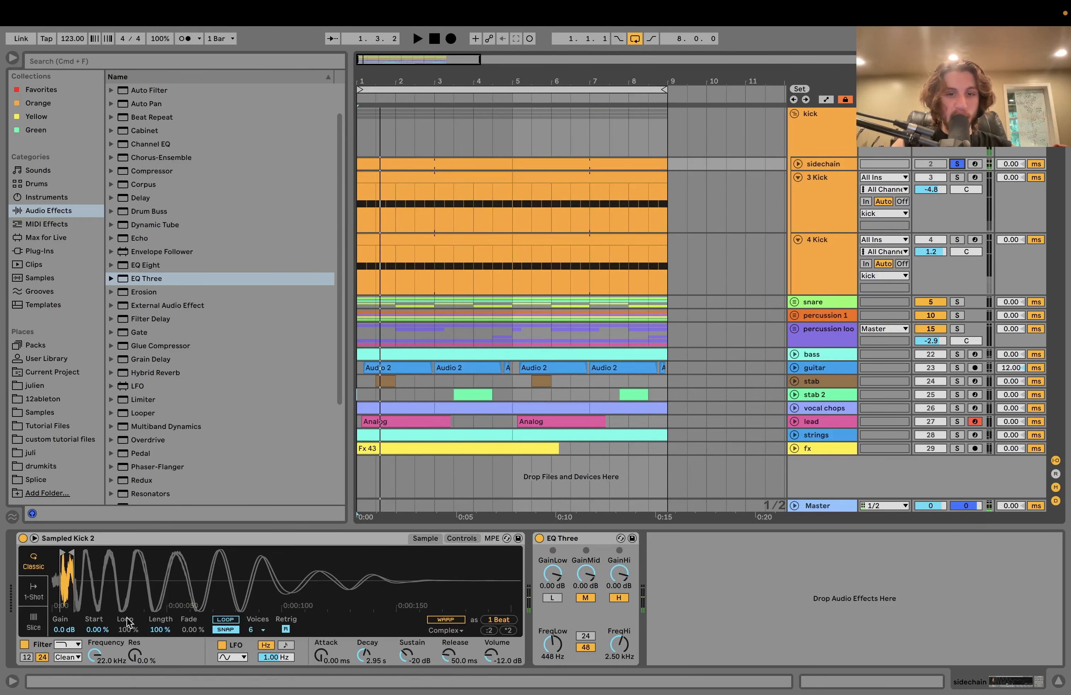
pyautogui.click(958, 355)
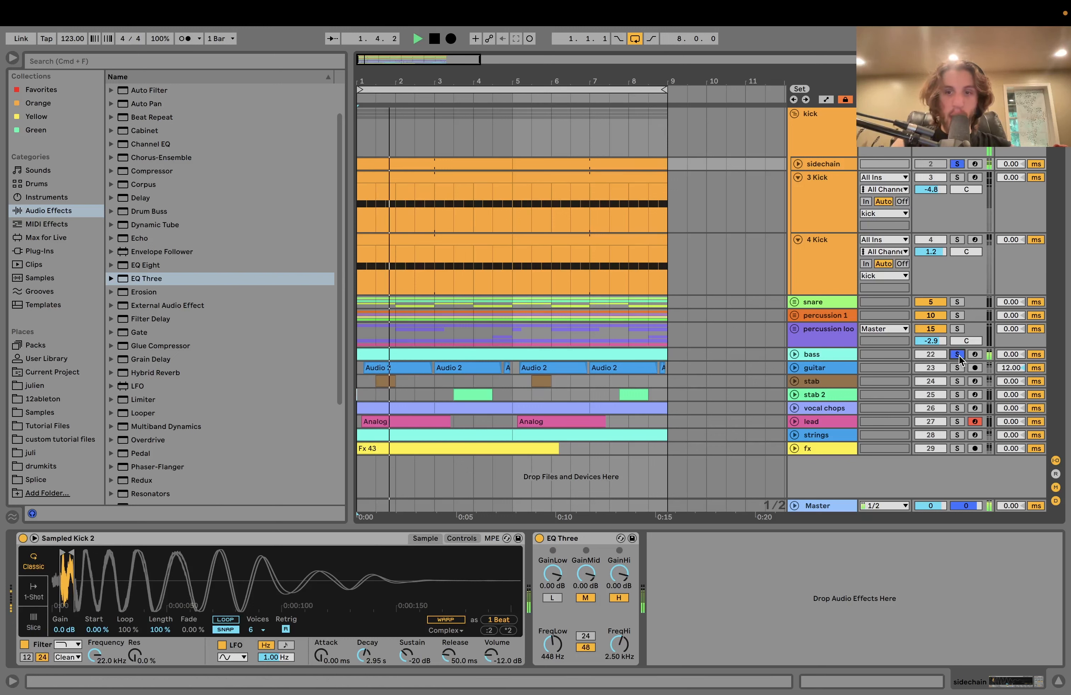
pyautogui.press('space')
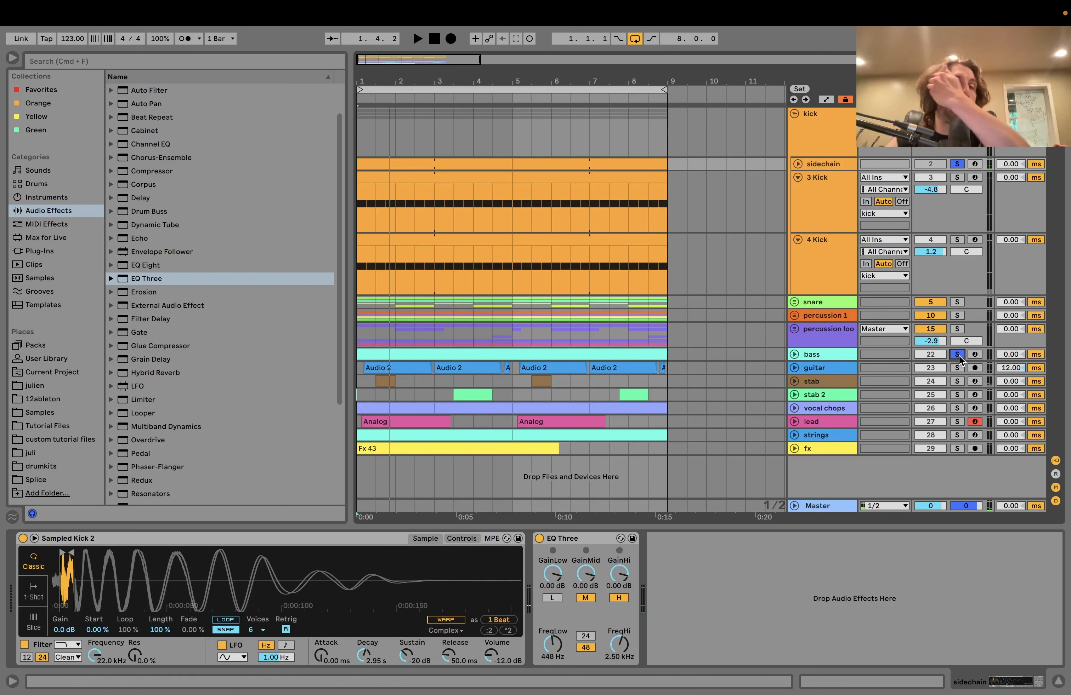
pyautogui.click(957, 355)
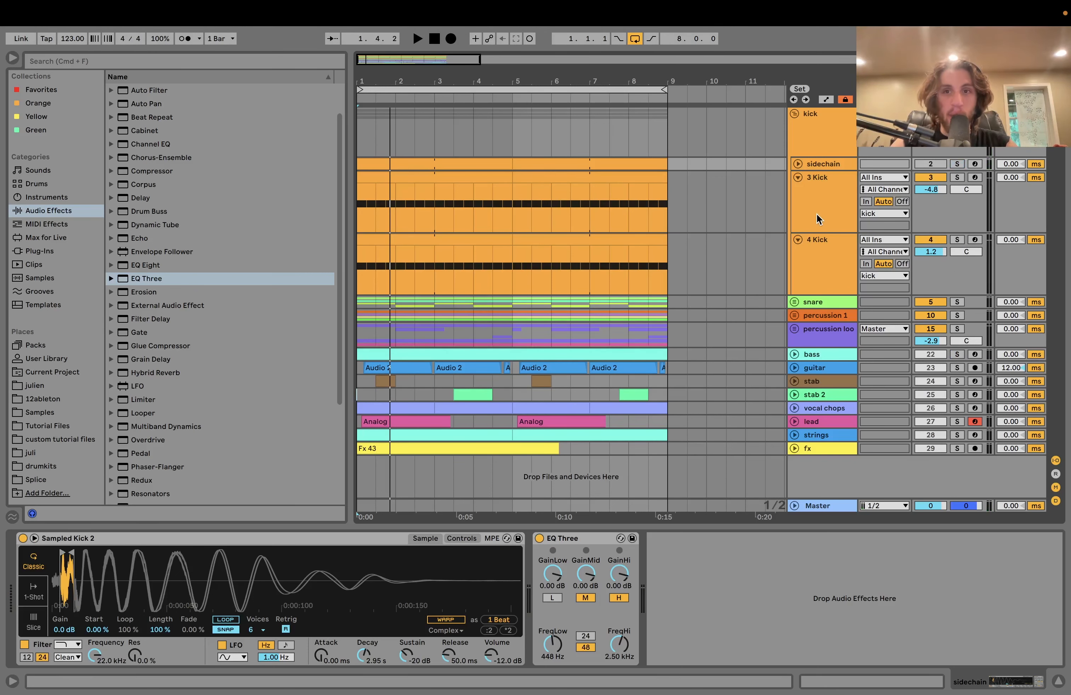
# Play the kick layers together and display the devices of the 3 Kick track
pyautogui.press('space')
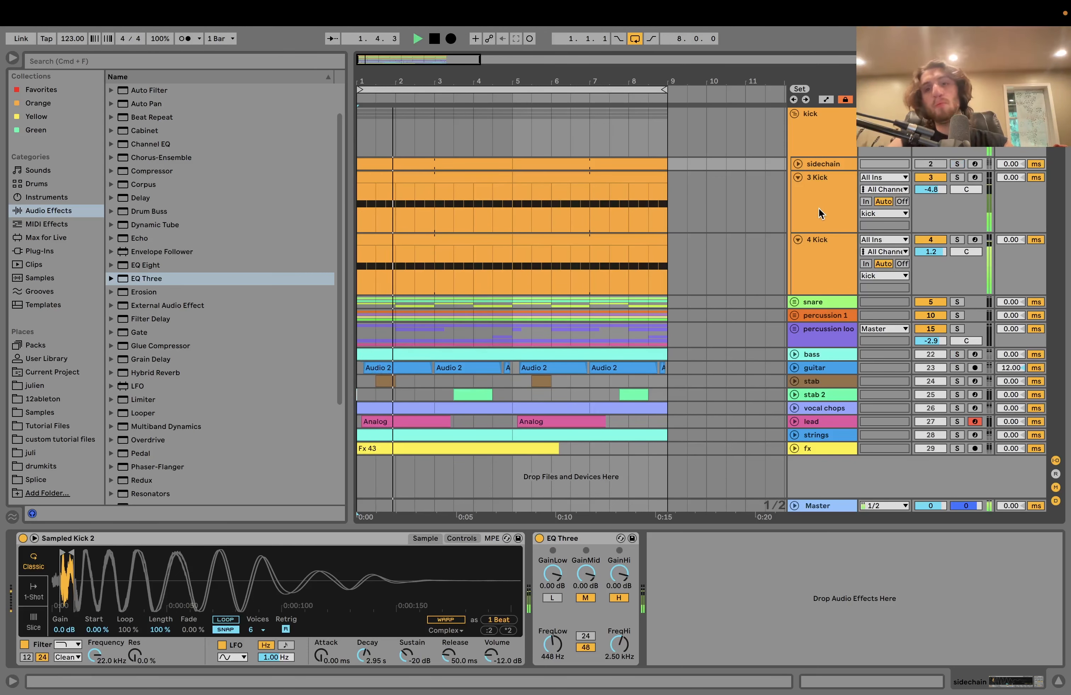
pyautogui.click(820, 214)
pyautogui.press('space')
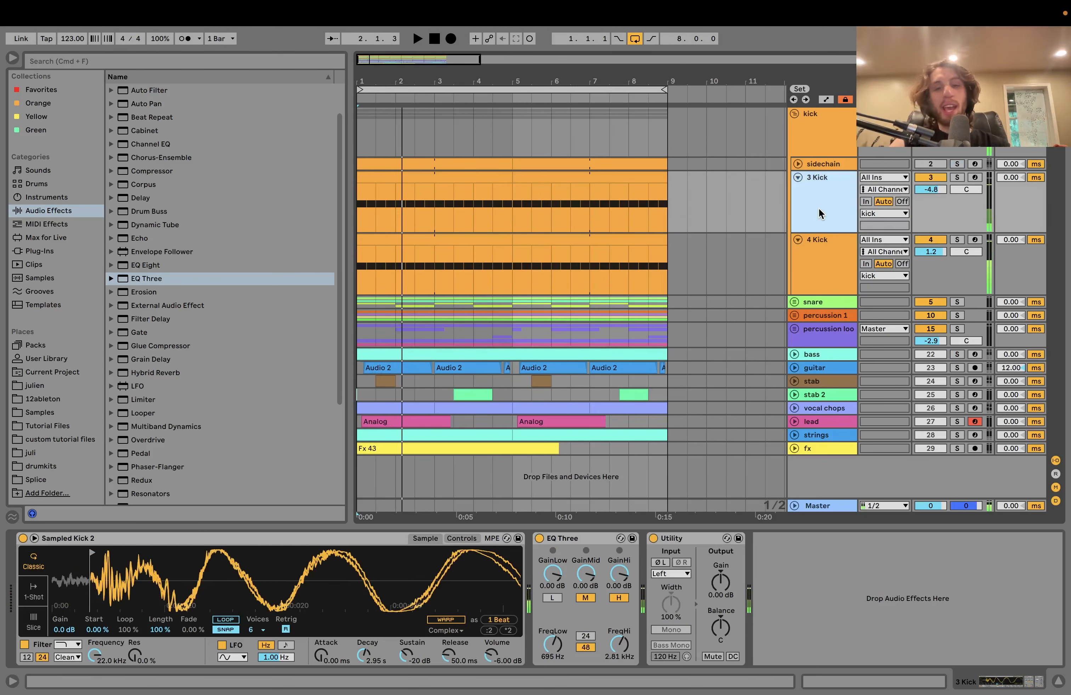
# Solo the 4 Kick track and compare its sound with EQ Three bypassed and enabled
pyautogui.click(837, 269)
pyautogui.click(958, 240)
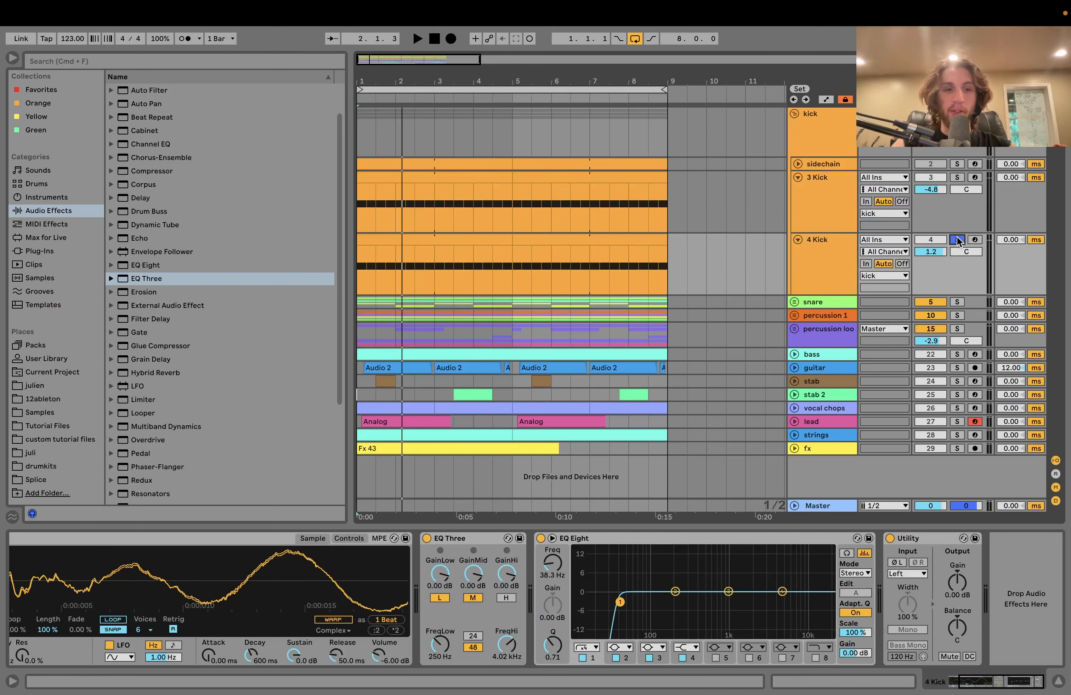
pyautogui.press('space')
pyautogui.click(427, 538)
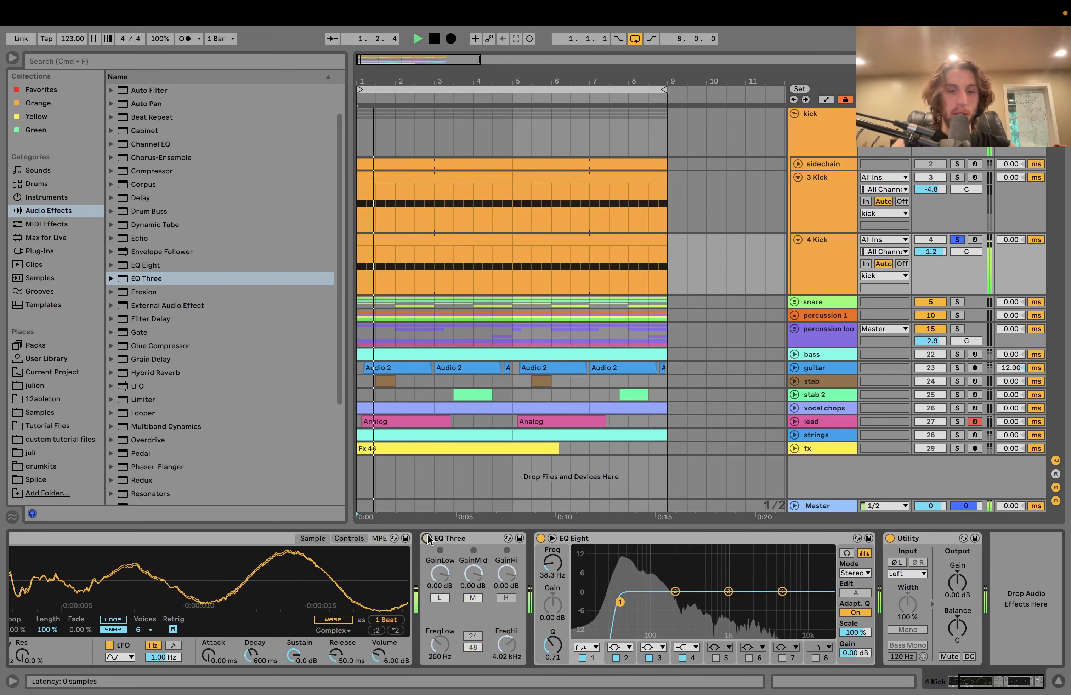
pyautogui.press('space')
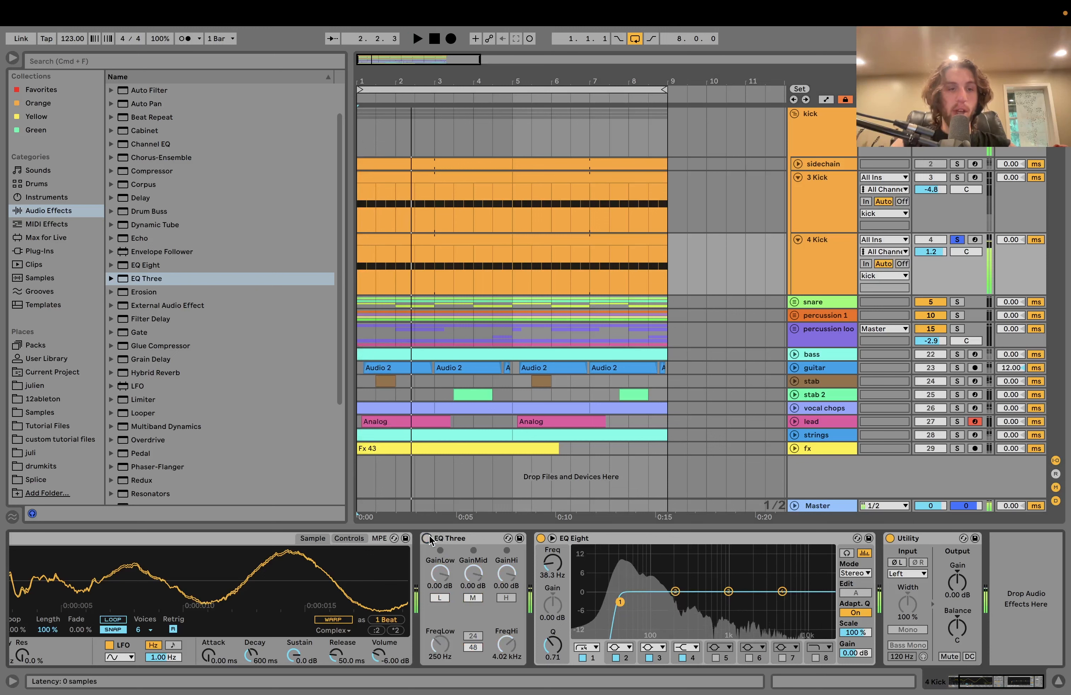
pyautogui.click(428, 537)
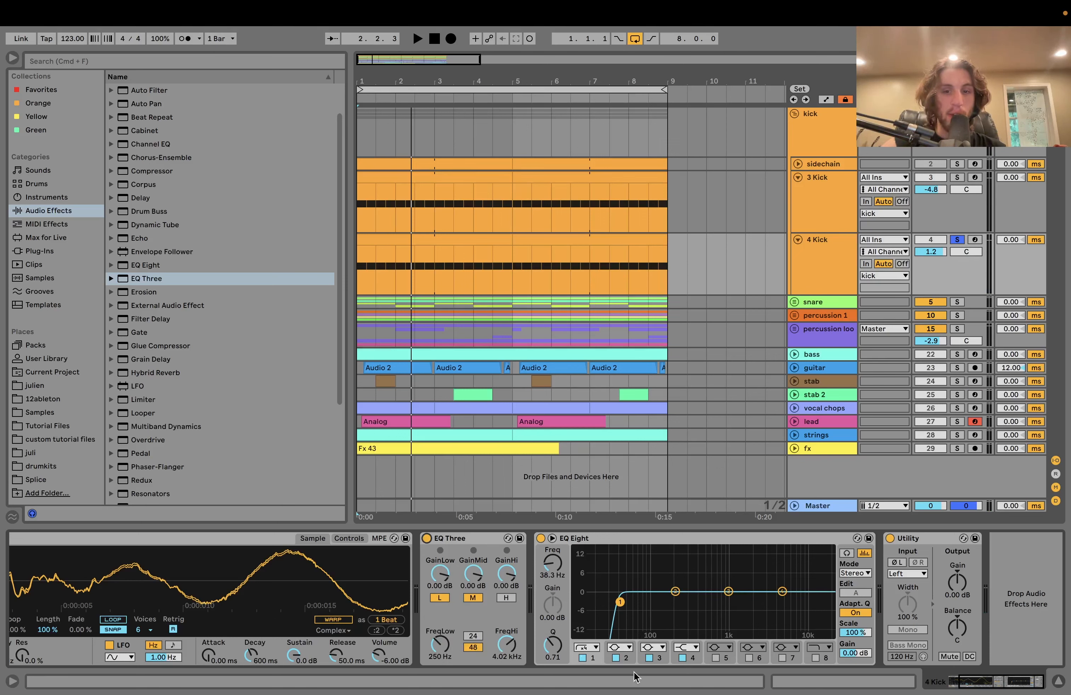
pyautogui.press('space')
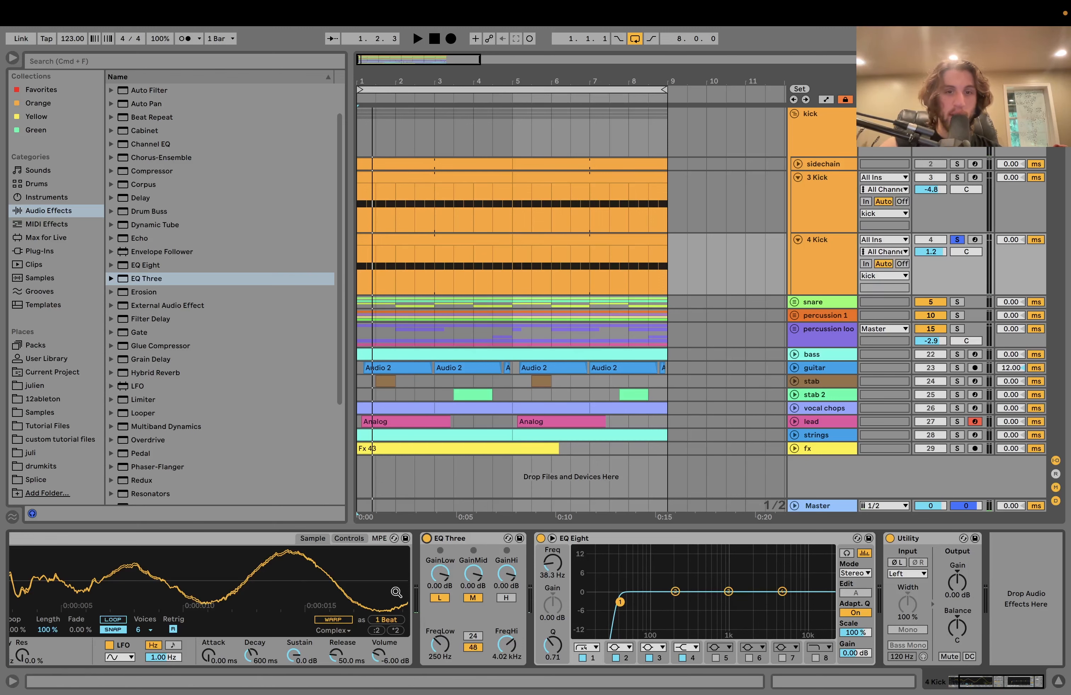
# Solo the 3 Kick track and listen to it, zooming its Sampled Kick 2 waveform out to show the whole sample
pyautogui.click(958, 178)
pyautogui.click(828, 198)
pyautogui.press('space')
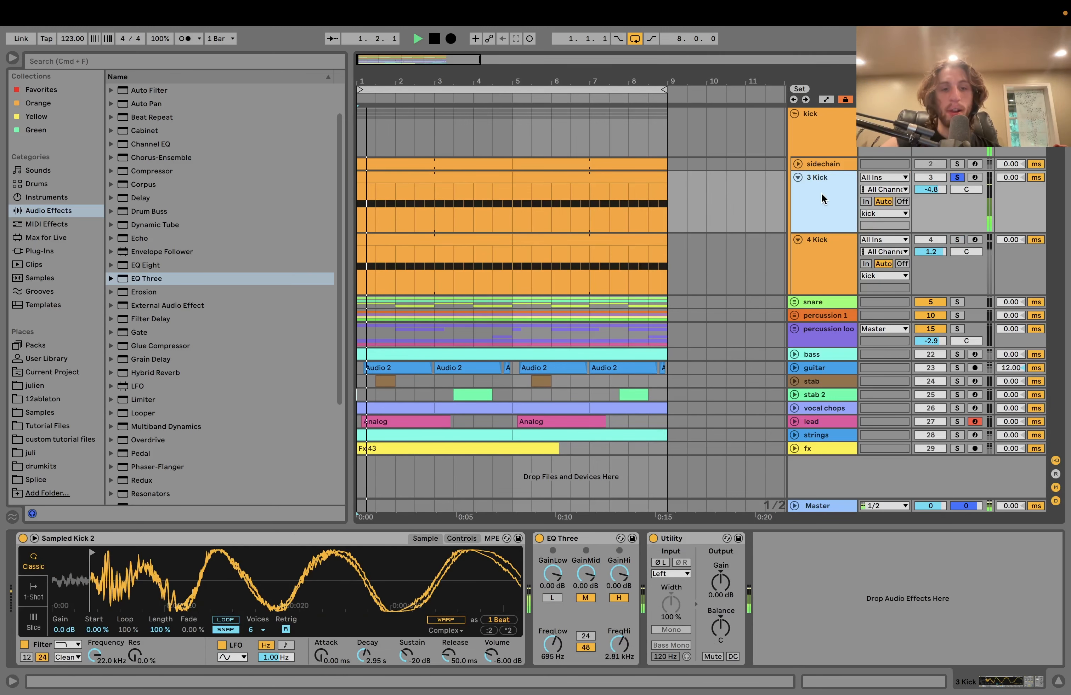
pyautogui.press('space')
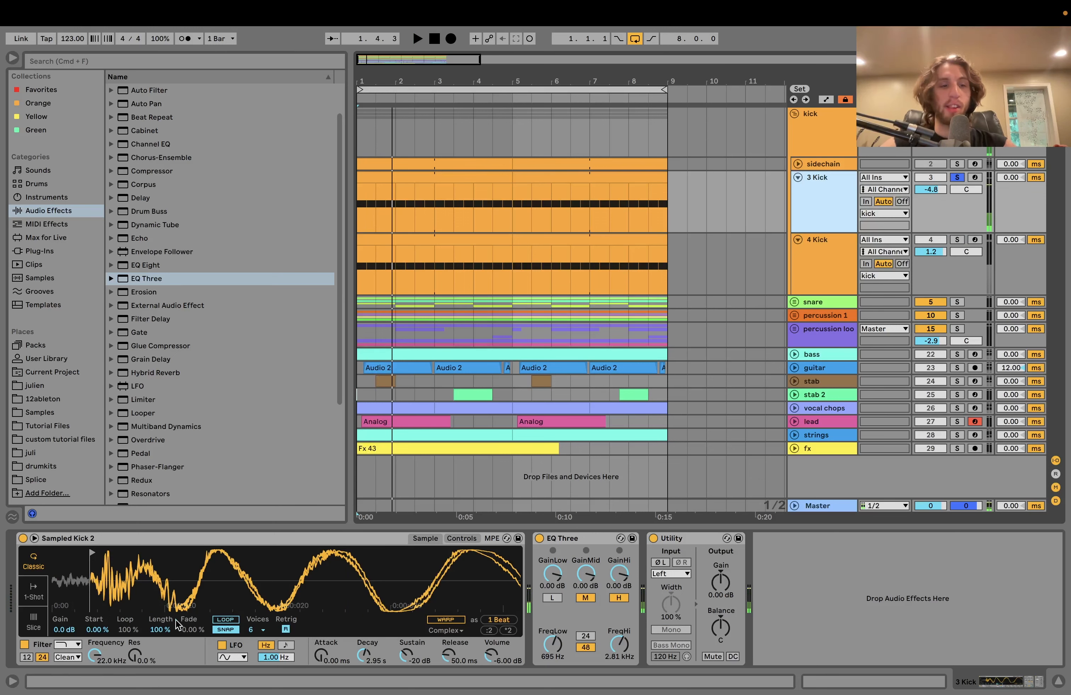
pyautogui.moveTo(226, 583); pyautogui.dragTo(226, 542)
pyautogui.press('space')
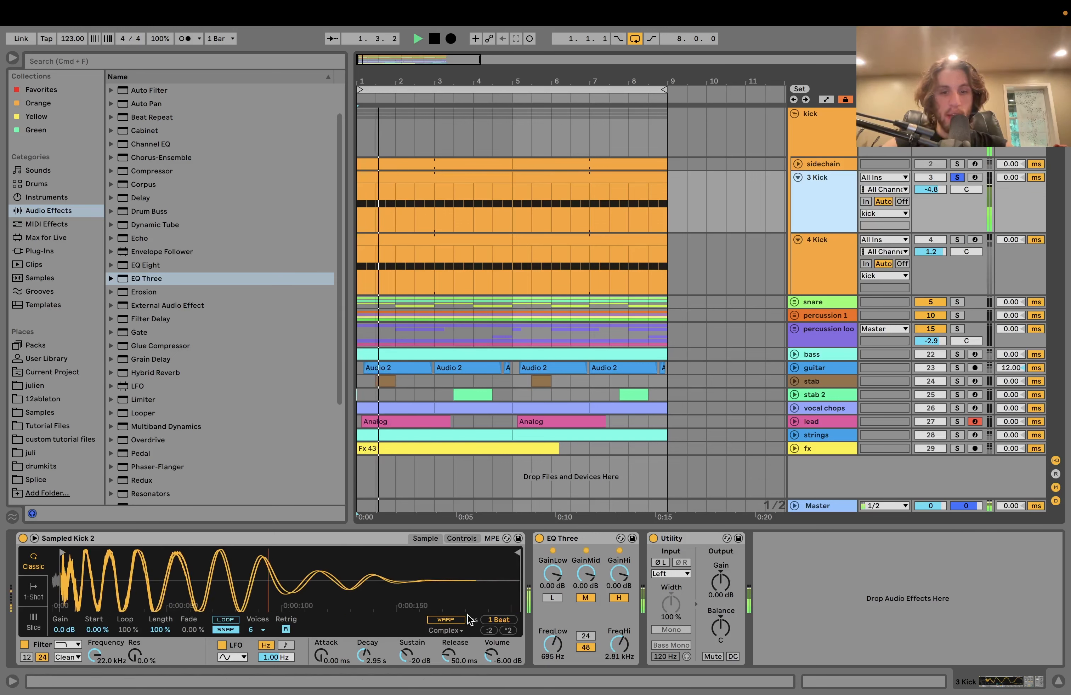
pyautogui.press('space')
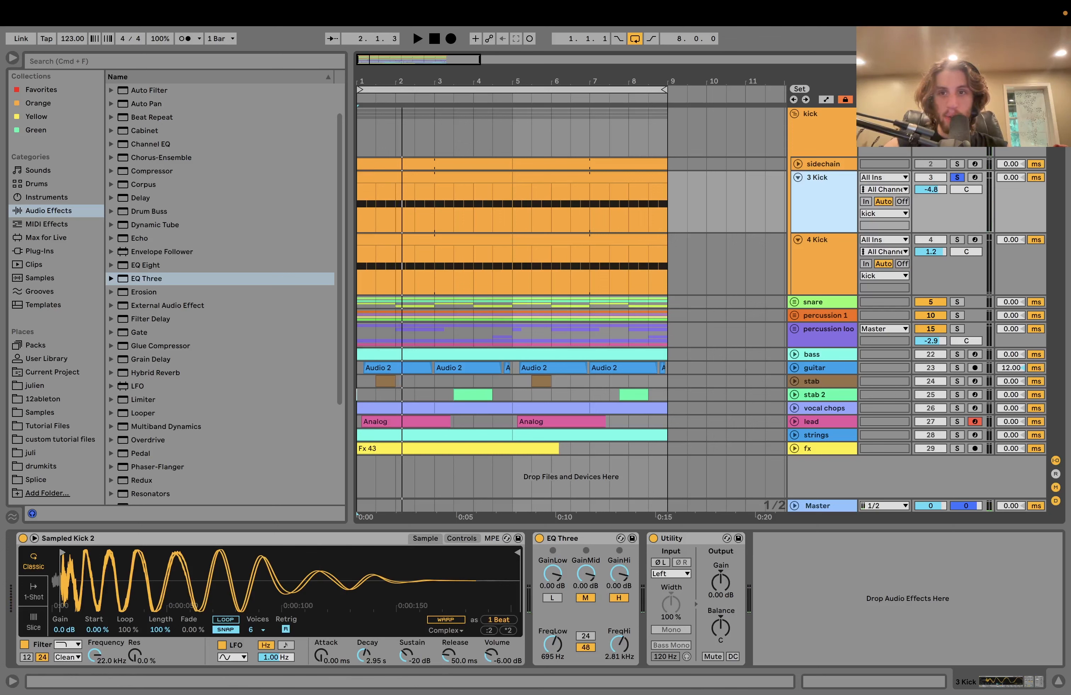
# Play both kick layers together and check the devices on the kick group and the 3 Kick track
pyautogui.press('space')
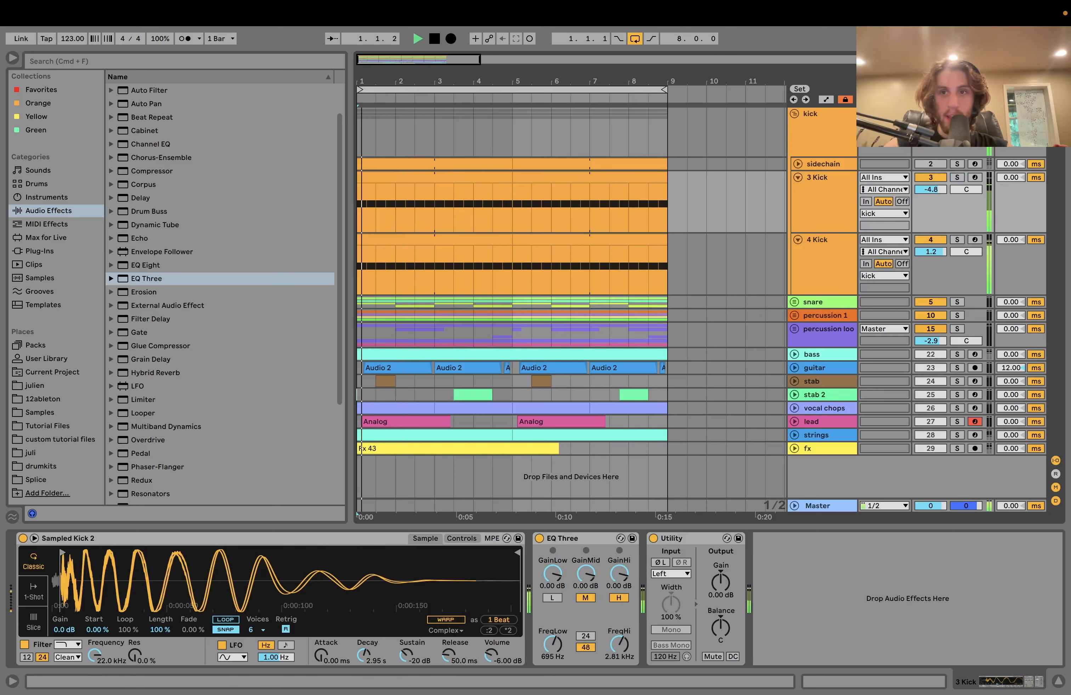
pyautogui.click(836, 139)
pyautogui.press('space')
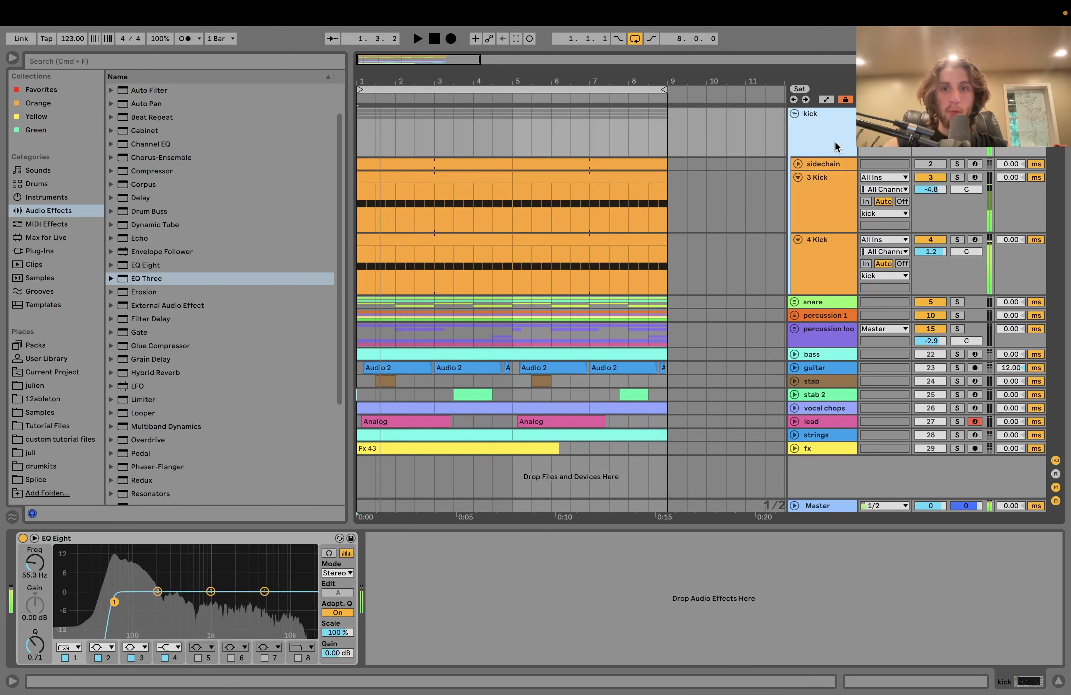
pyautogui.click(830, 201)
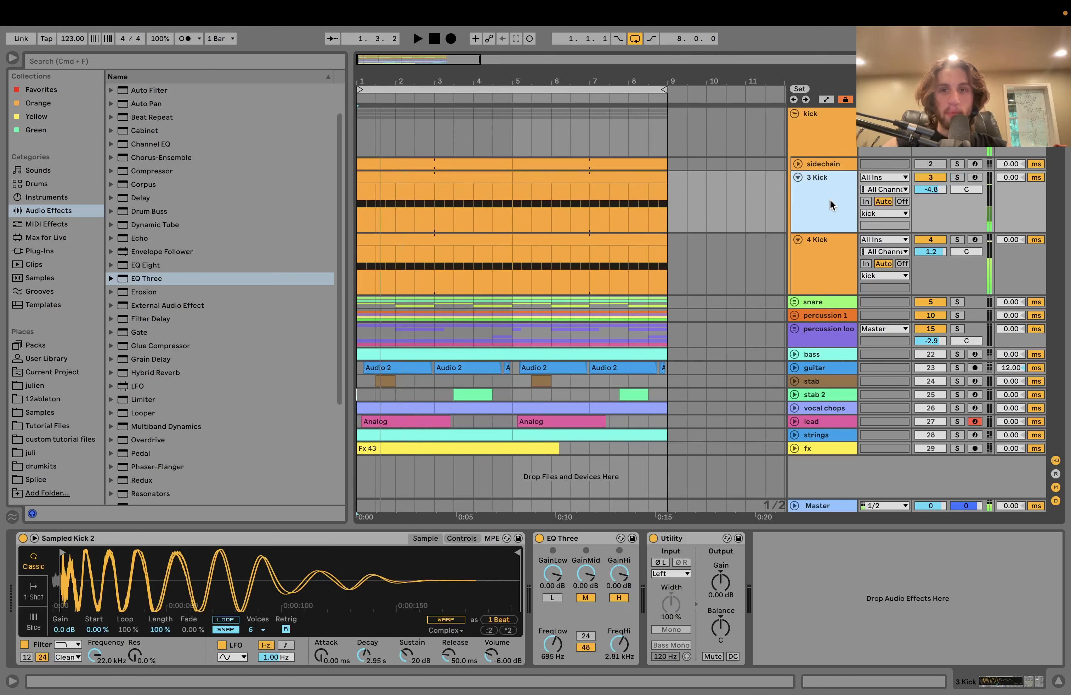
# Compare the kick group's sound with its EQ Eight low cut bypassed and enabled
pyautogui.click(815, 128)
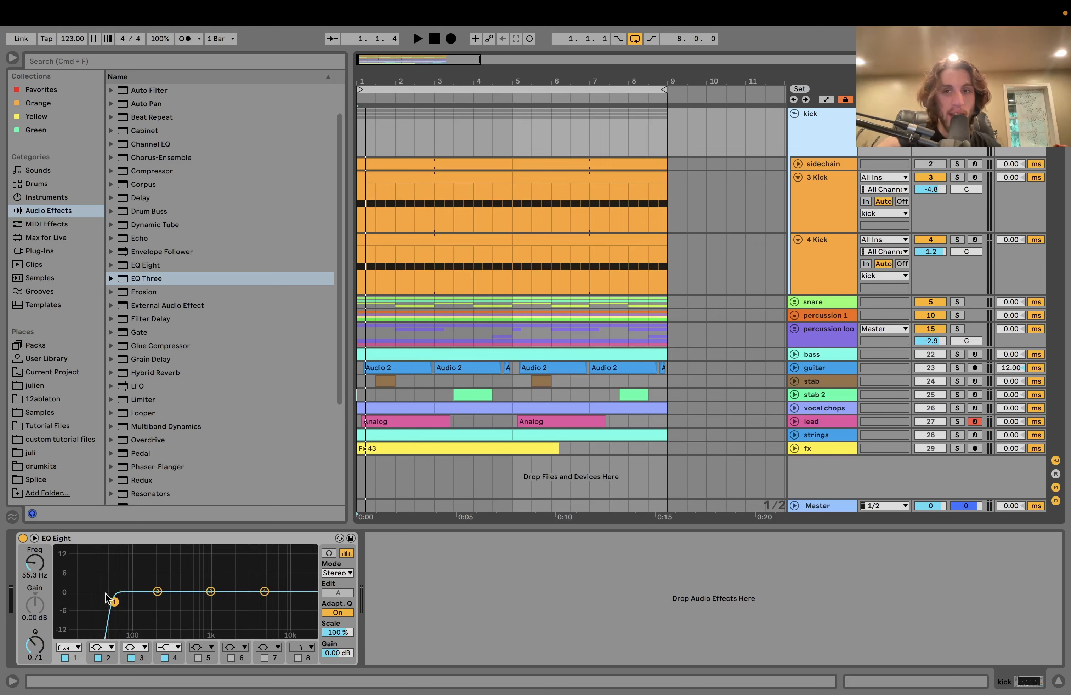
pyautogui.press('space')
pyautogui.click(22, 538)
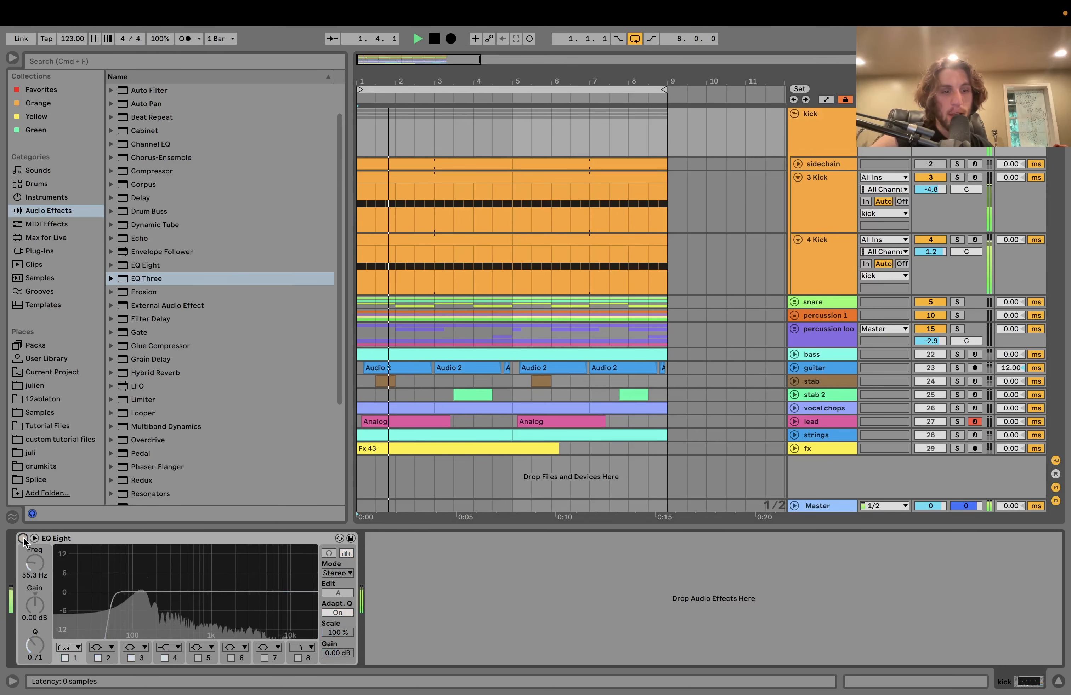
pyautogui.click(23, 538)
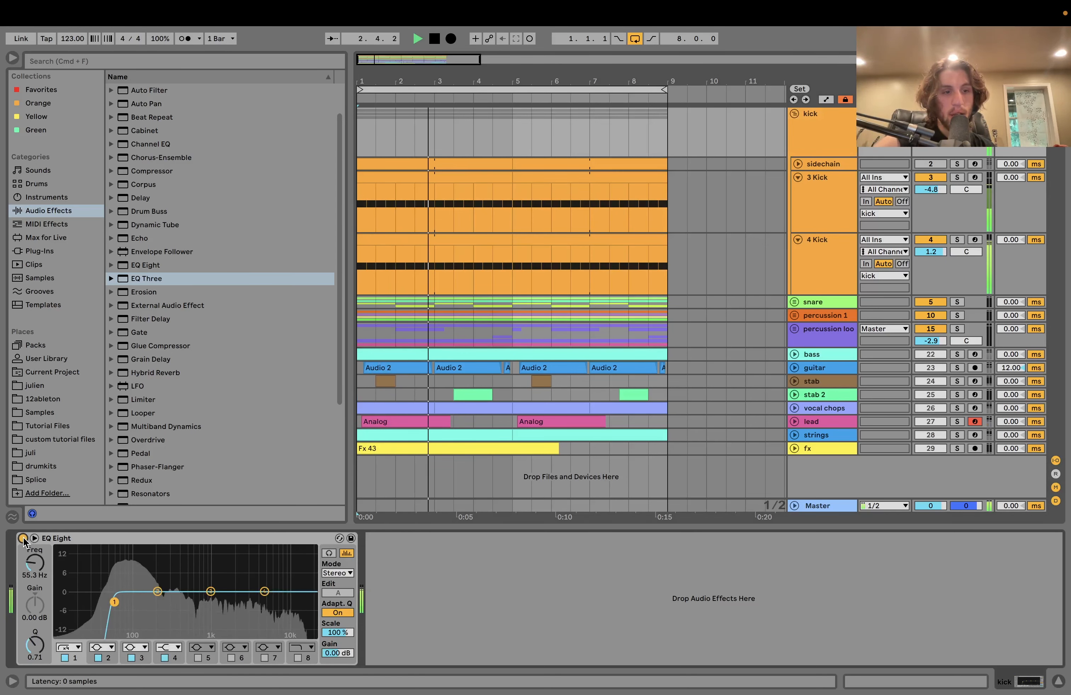
pyautogui.press('space')
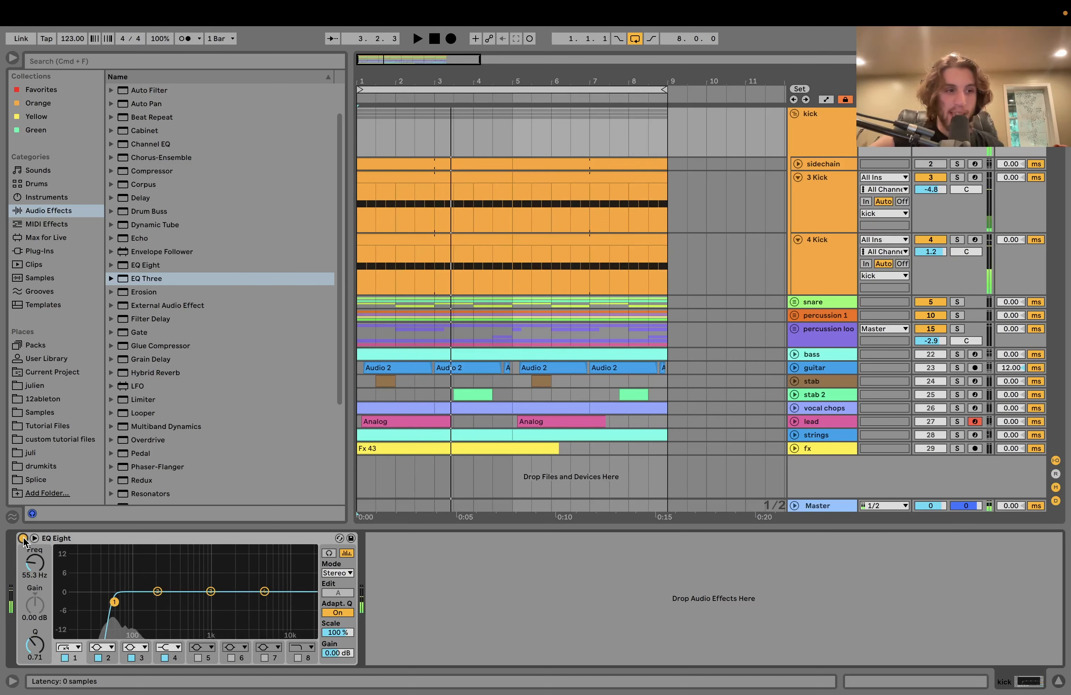
# Solo and unfold the snare group, and listen to its four Disco Snare layers
pyautogui.press('space')
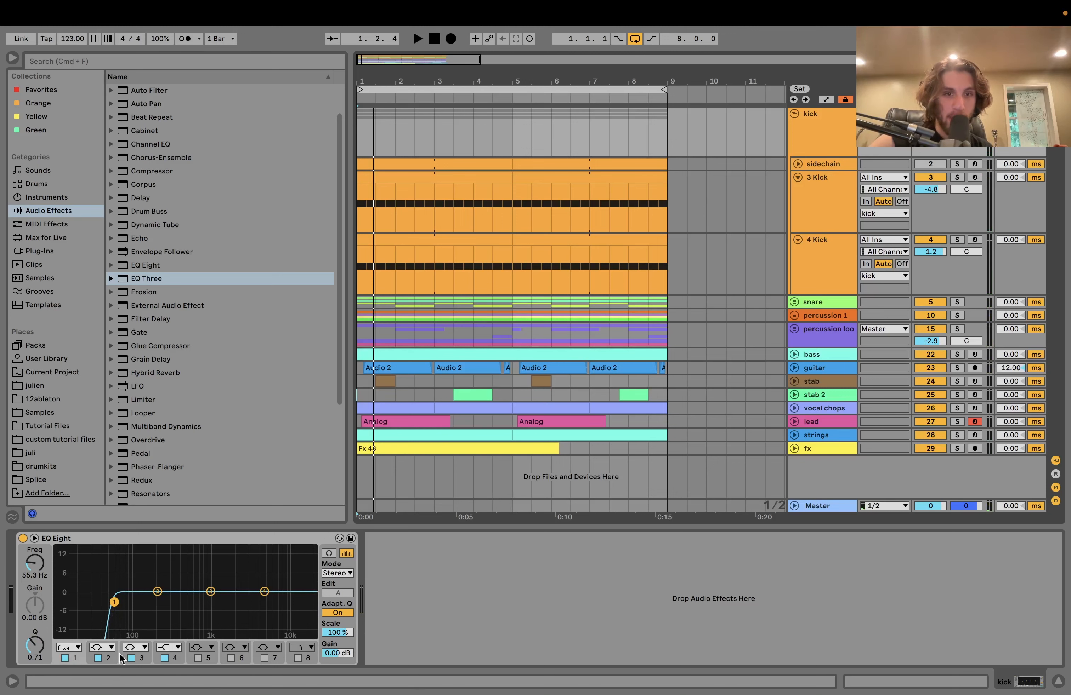
pyautogui.click(956, 302)
pyautogui.press('space')
pyautogui.click(794, 302)
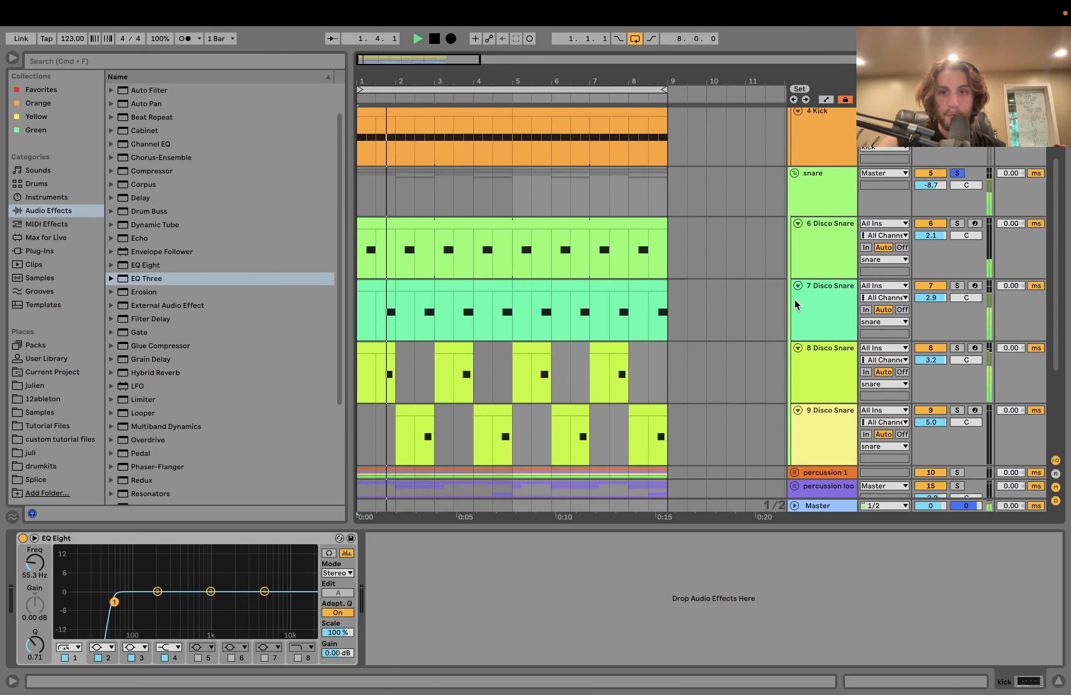
pyautogui.scroll(3, 794, 299)
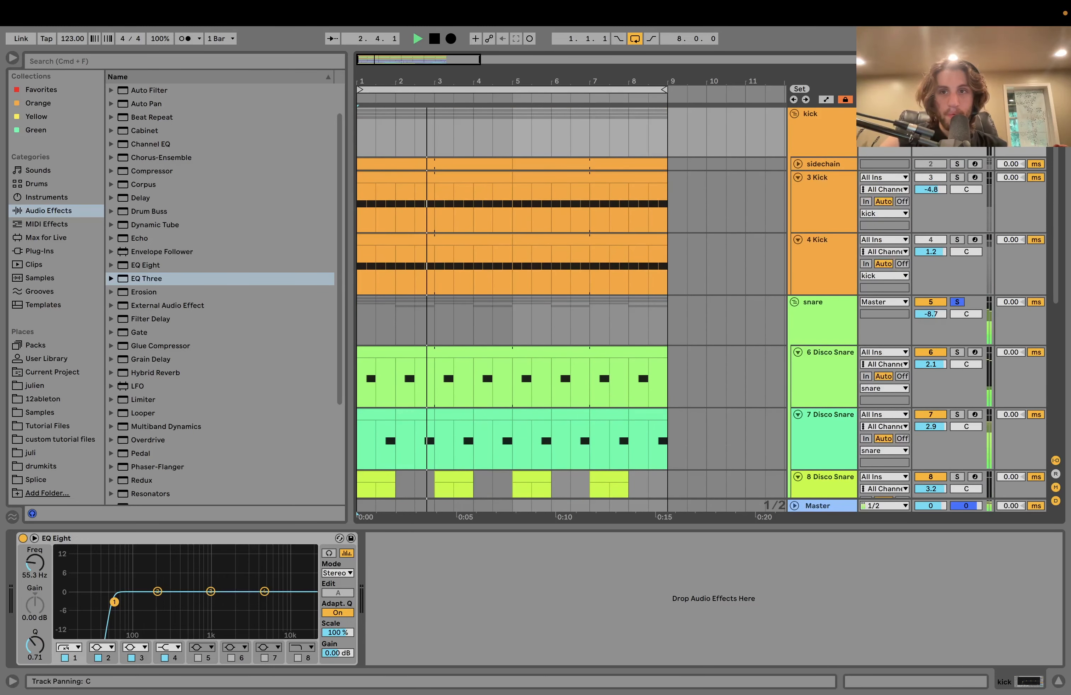
pyautogui.press('space')
# Audition the kick and snare groups soloed together while viewing the Disco Snare tracks
pyautogui.scroll(-5, 966, 316)
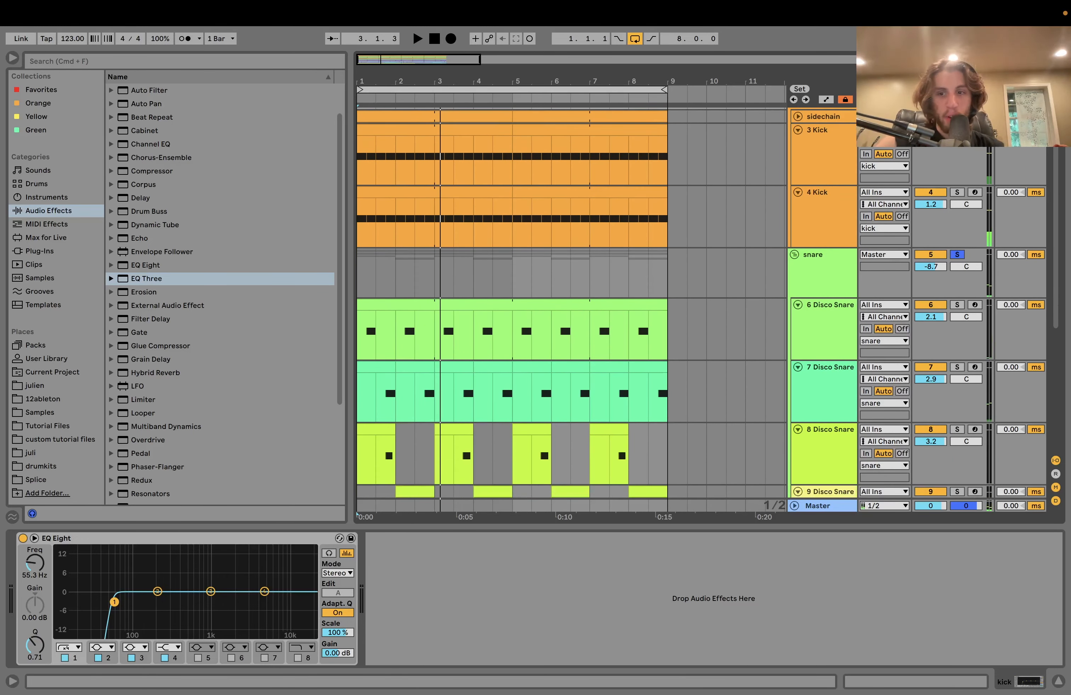
pyautogui.scroll(4, 966, 316)
pyautogui.press('space')
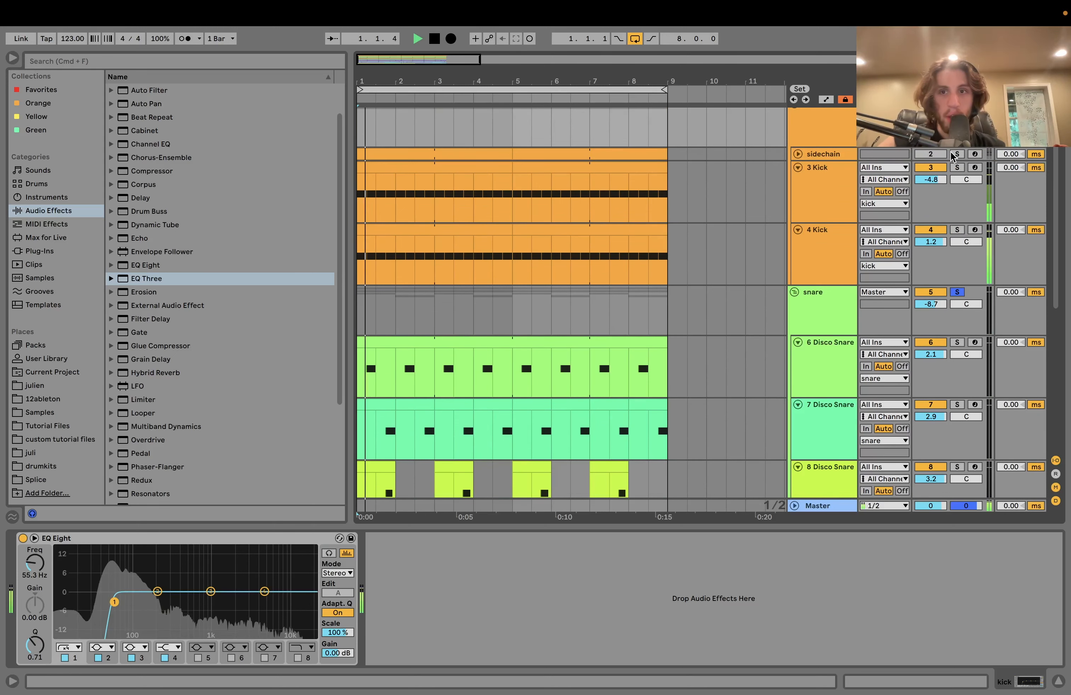
pyautogui.scroll(-3, 883, 272)
pyautogui.scroll(-3, 882, 273)
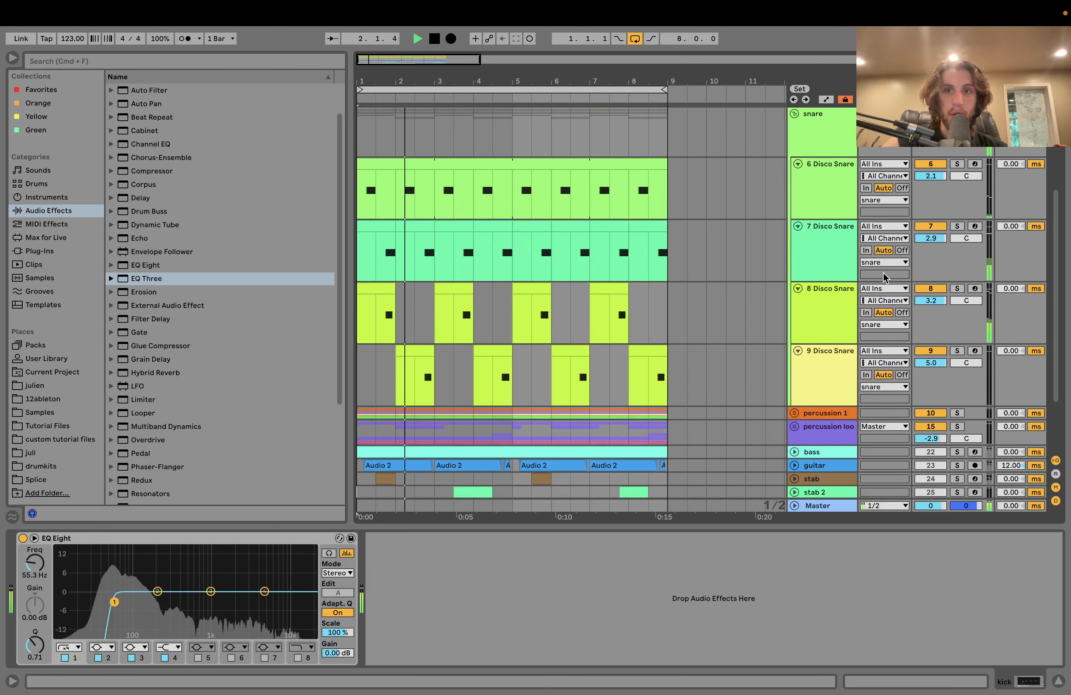
pyautogui.scroll(-1, 882, 273)
pyautogui.press('space')
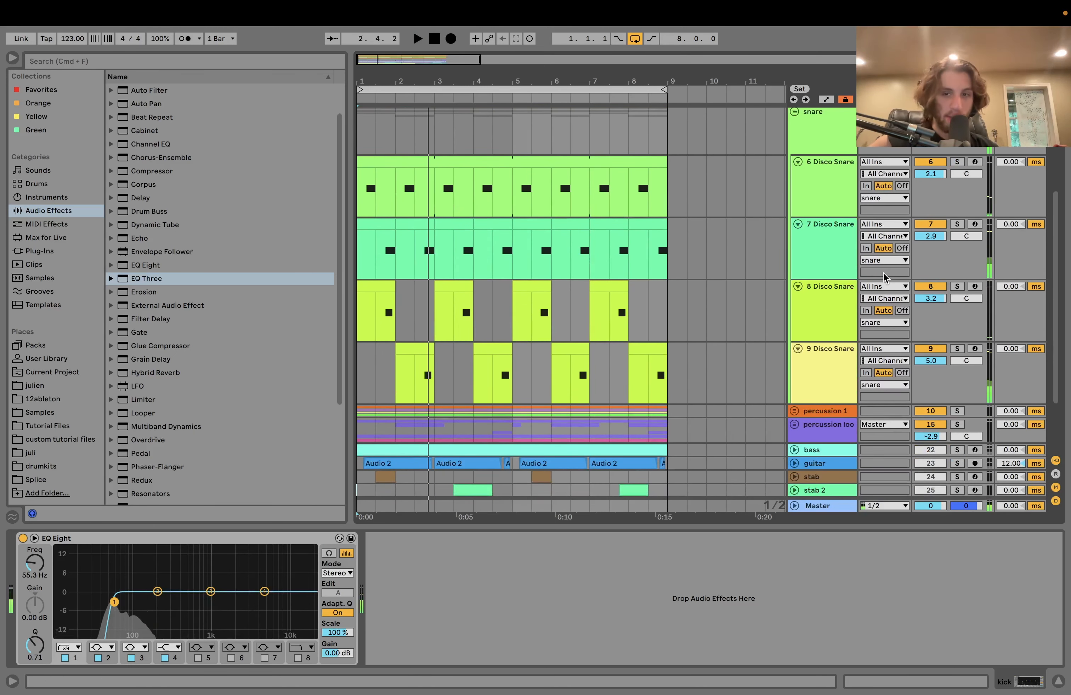
# Solo the bass track alongside the kick and snare groups and listen to them together
pyautogui.scroll(-2, 883, 273)
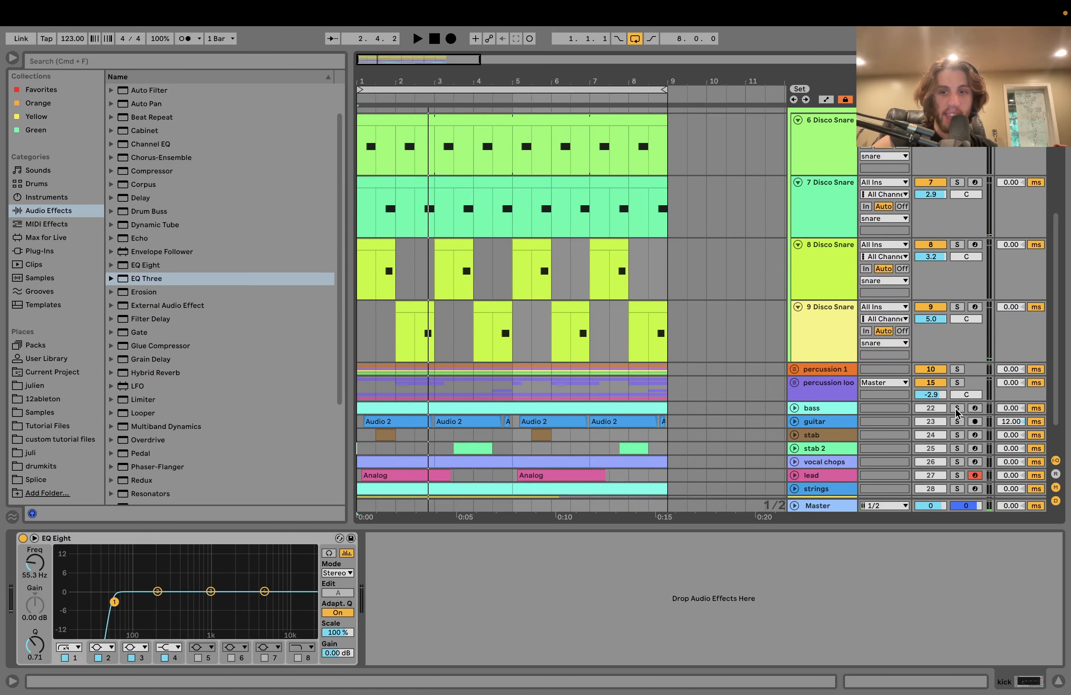
pyautogui.press('space')
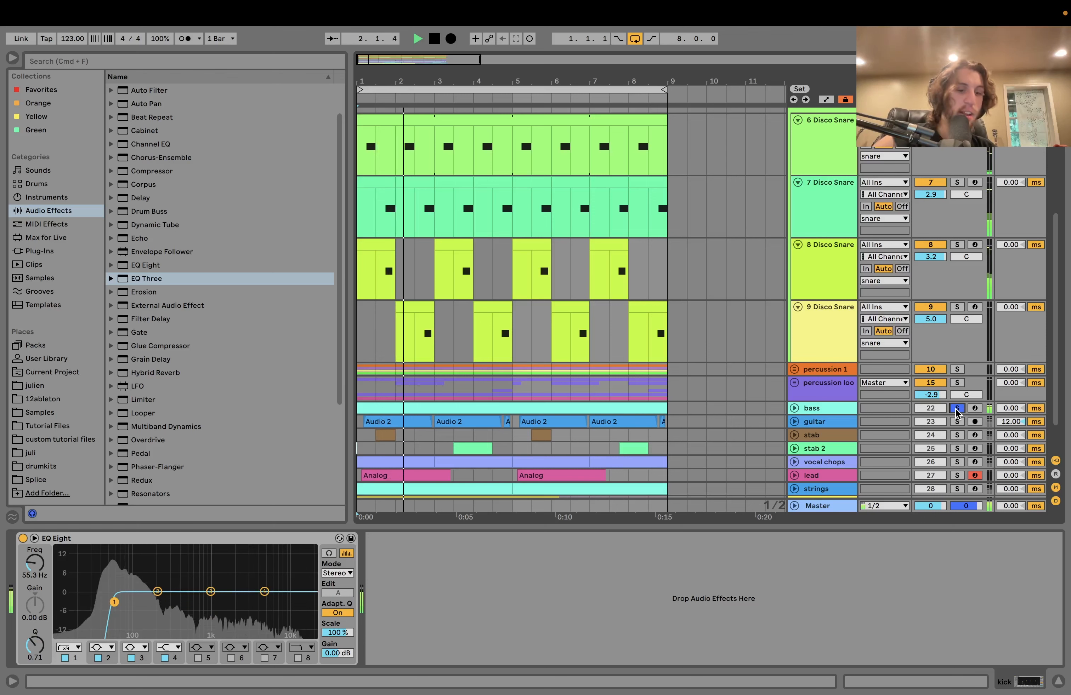
pyautogui.scroll(3, 957, 411)
pyautogui.press('space')
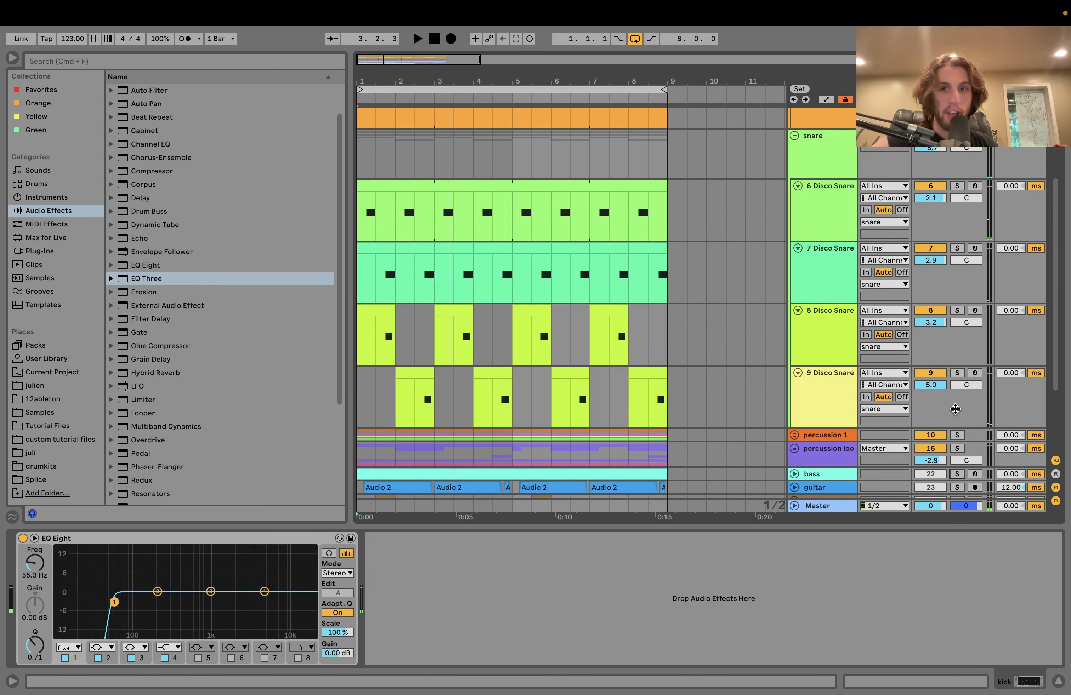
# Check the timing of the first 6 Disco Snare note in bar 1 against the 1.2 beat line
pyautogui.scroll(6, 956, 409)
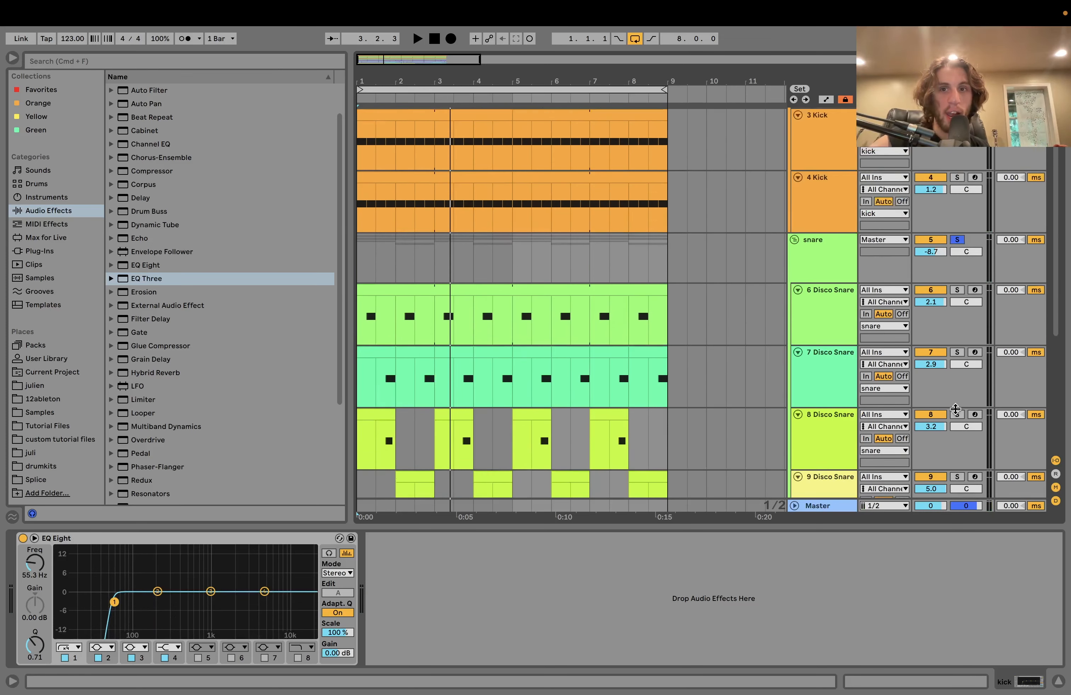
pyautogui.scroll(-4, 808, 331)
pyautogui.scroll(-1, 808, 331)
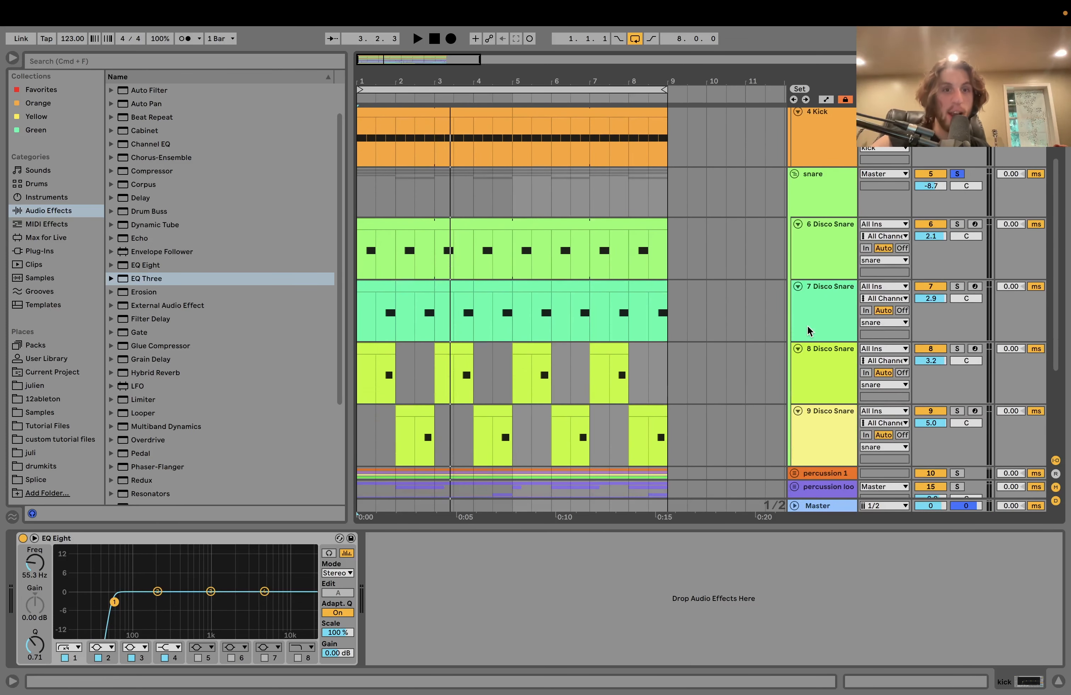
pyautogui.scroll(-4, 807, 331)
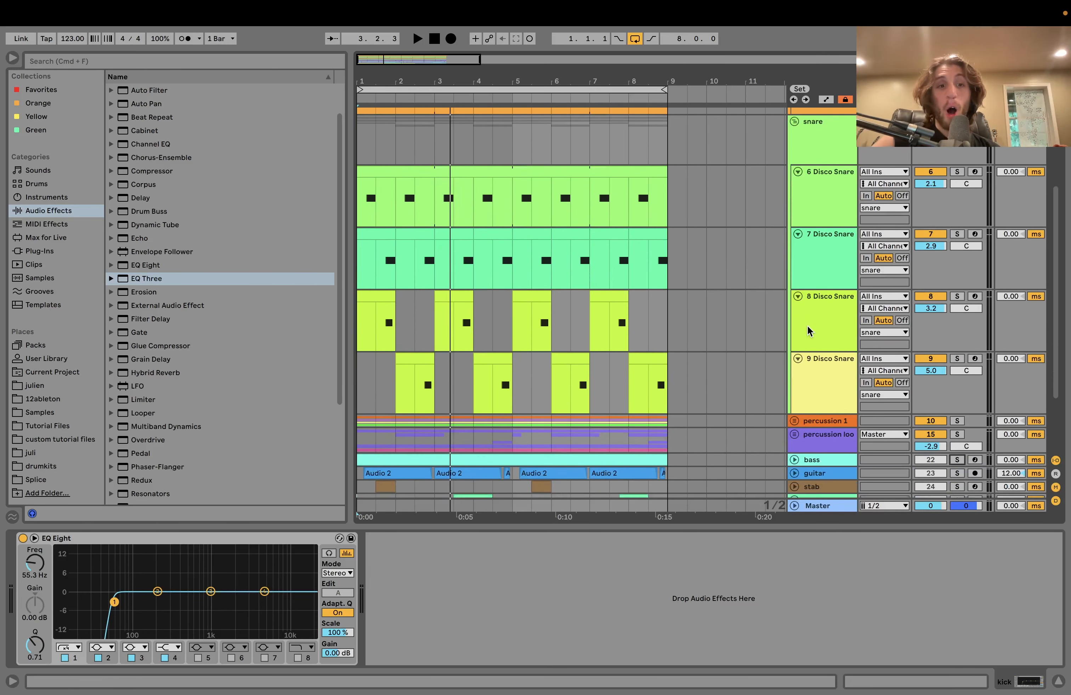
pyautogui.moveTo(373, 72); pyautogui.dragTo(358, 76)
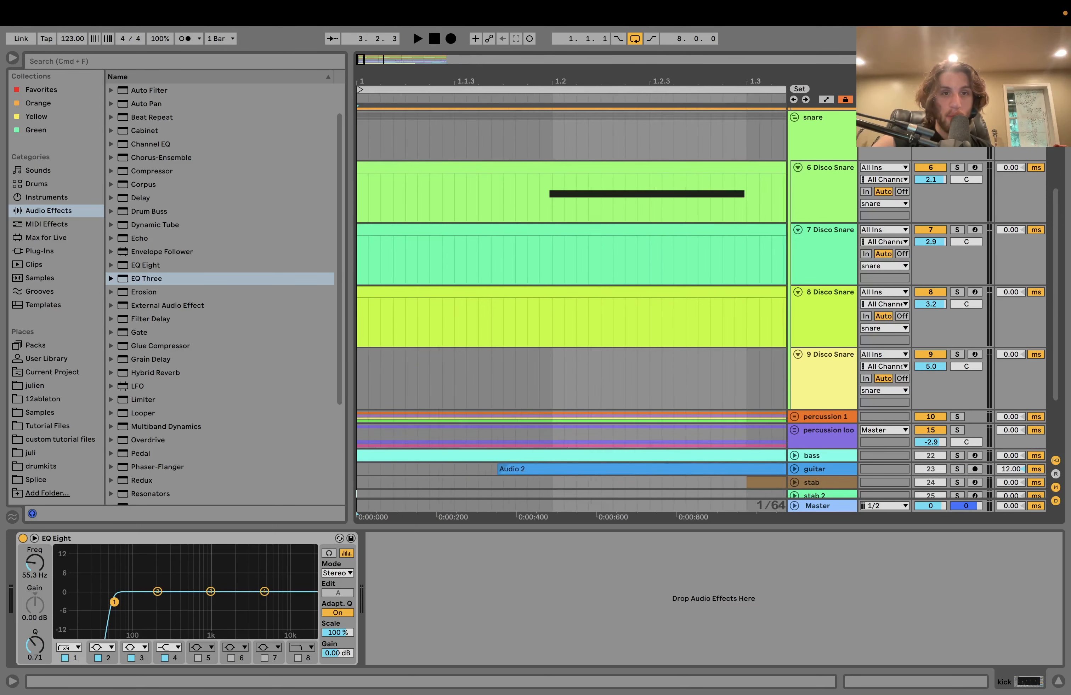
pyautogui.click(358, 76)
pyautogui.press('space')
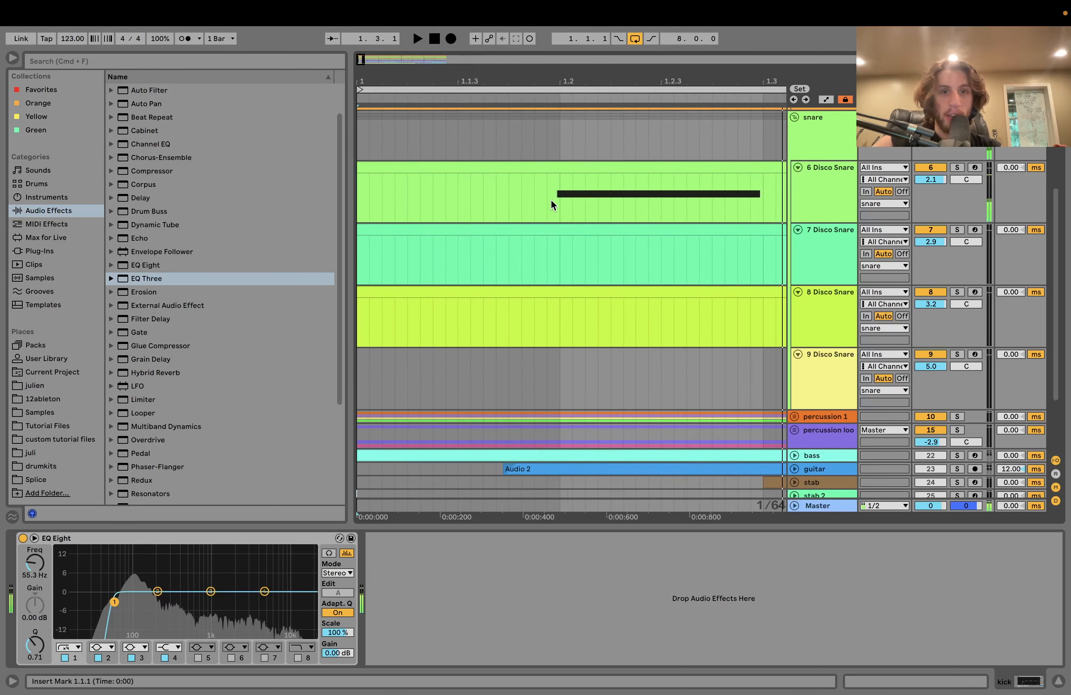
pyautogui.click(554, 202)
pyautogui.moveTo(552, 200); pyautogui.dragTo(551, 198)
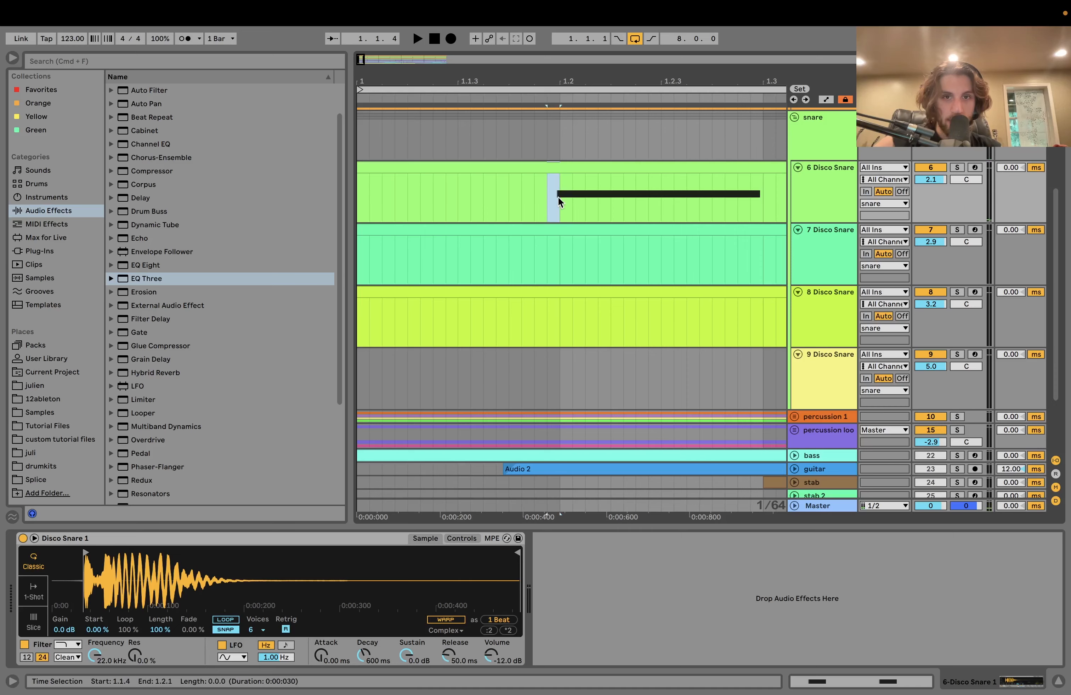
# Compare where the 8 and 9 Disco Snare notes start against the 7 Disco Snare notes at beats 1.4 and 2.4
pyautogui.hscroll(10, 553, 197)
pyautogui.scroll(1, 553, 196)
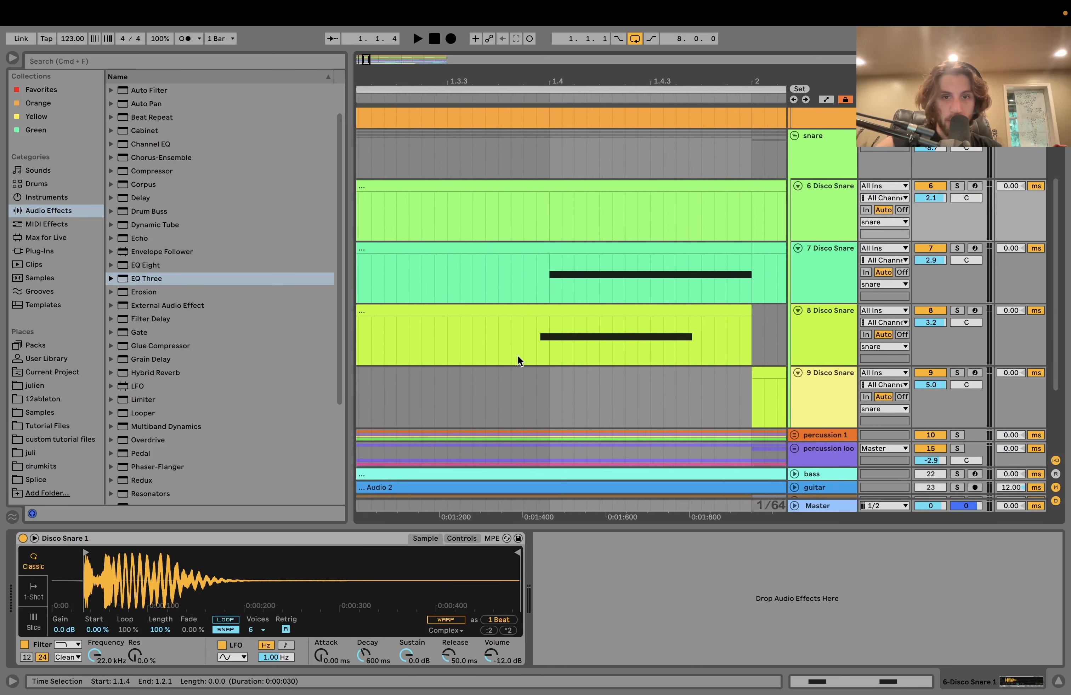
pyautogui.click(534, 348)
pyautogui.hscroll(15, 534, 347)
pyautogui.scroll(-2, 534, 347)
pyautogui.click(608, 362)
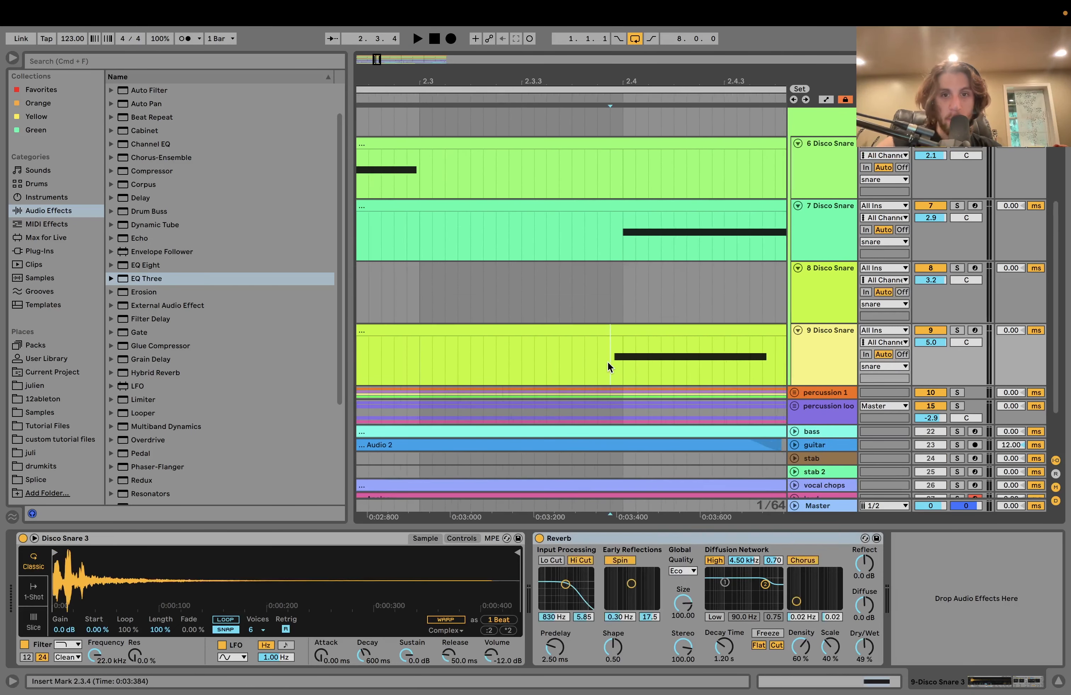
# Play the snare layers from the start of the 6 Disco Snare clip with the first three bars in view
pyautogui.scroll(-5, 607, 370)
pyautogui.hscroll(-8, 607, 371)
pyautogui.scroll(-2, 607, 370)
pyautogui.scroll(-4, 607, 370)
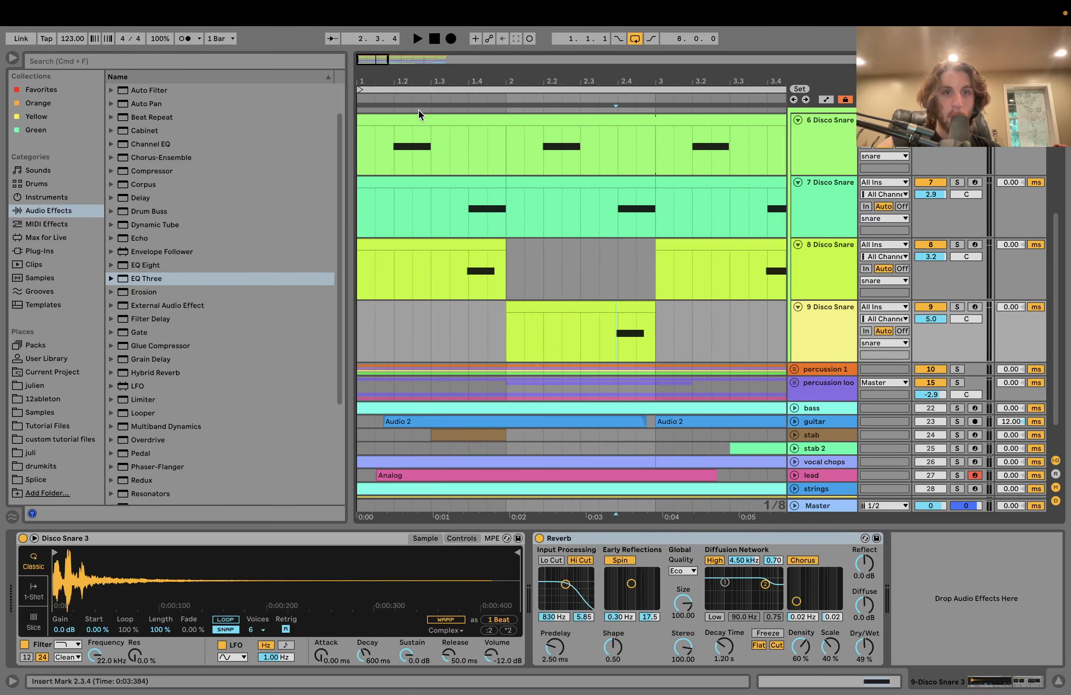
pyautogui.click(417, 120)
pyautogui.press('space')
pyautogui.scroll(5, 750, 185)
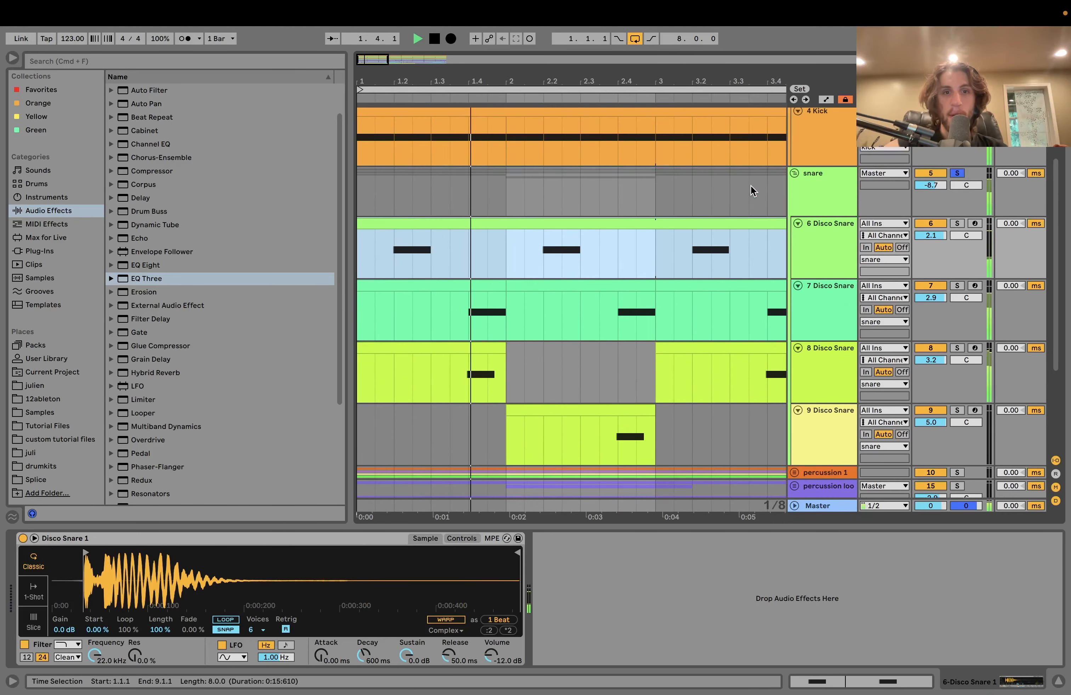
pyautogui.scroll(2, 751, 190)
pyautogui.press('space')
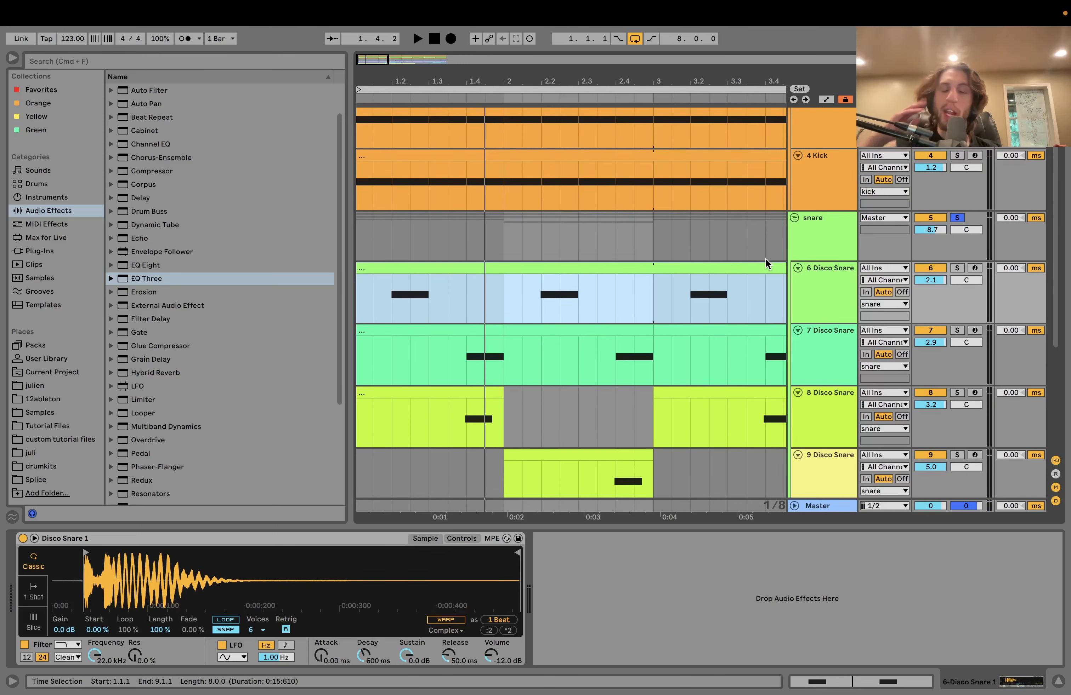
# Solo the 6 Disco Snare layer and listen to it
pyautogui.scroll(-3, 552, 385)
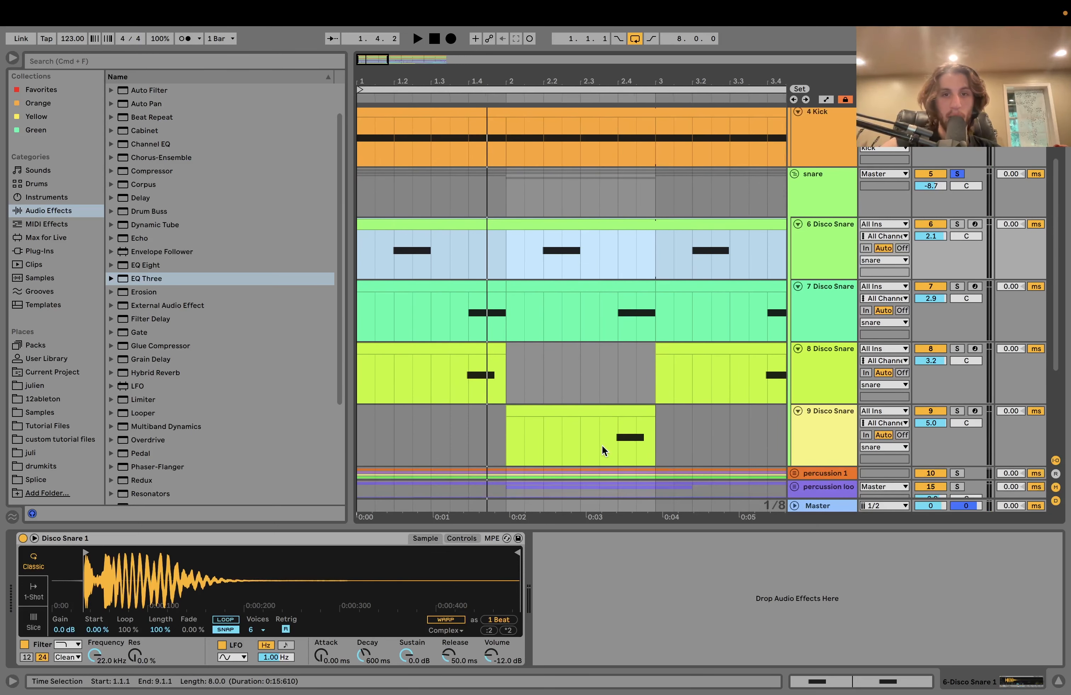
pyautogui.click(958, 224)
pyautogui.press('space')
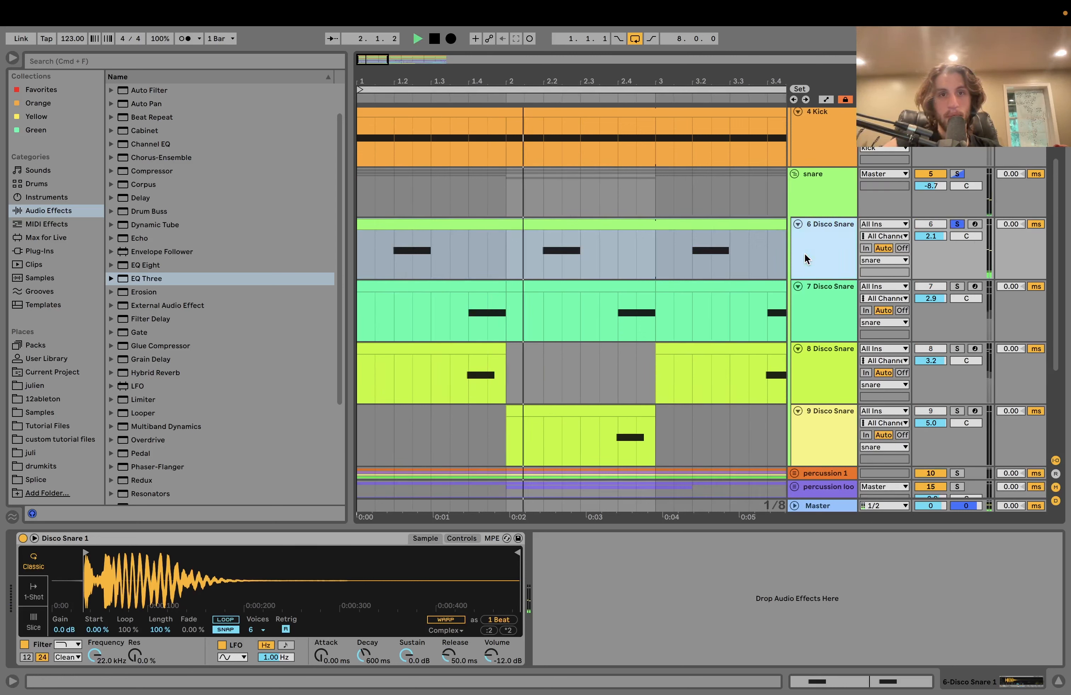
pyautogui.press('space')
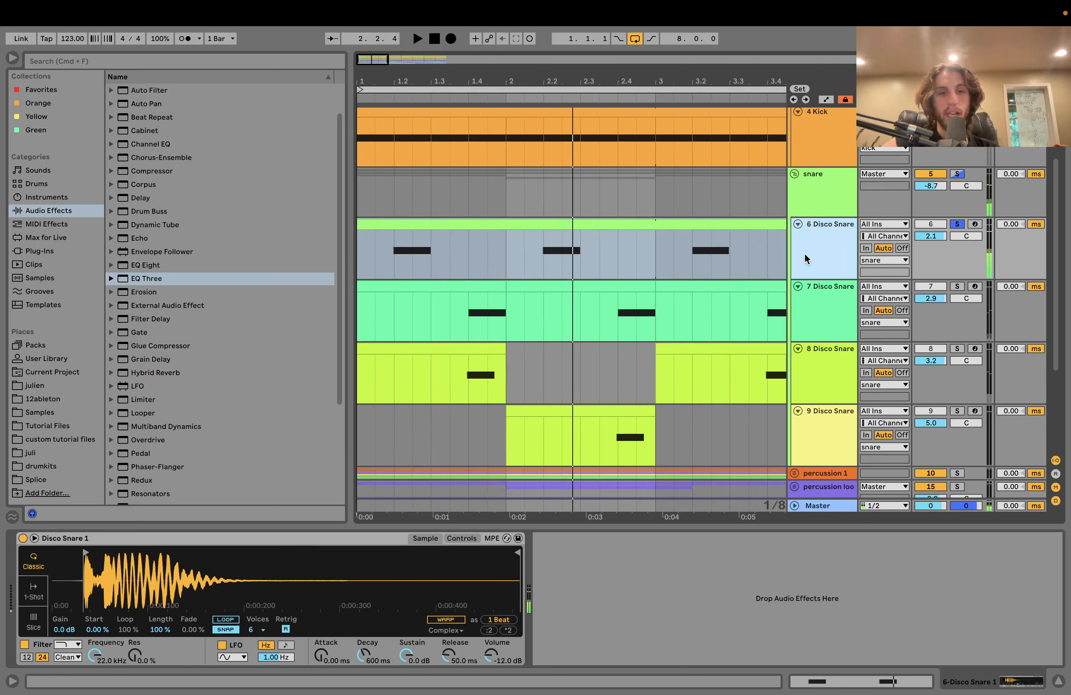
# Solo the 7 Disco Snare layer, listen to it, and play it together with 6 Disco Snare from bar 1
pyautogui.click(957, 287)
pyautogui.click(437, 322)
pyautogui.press('space')
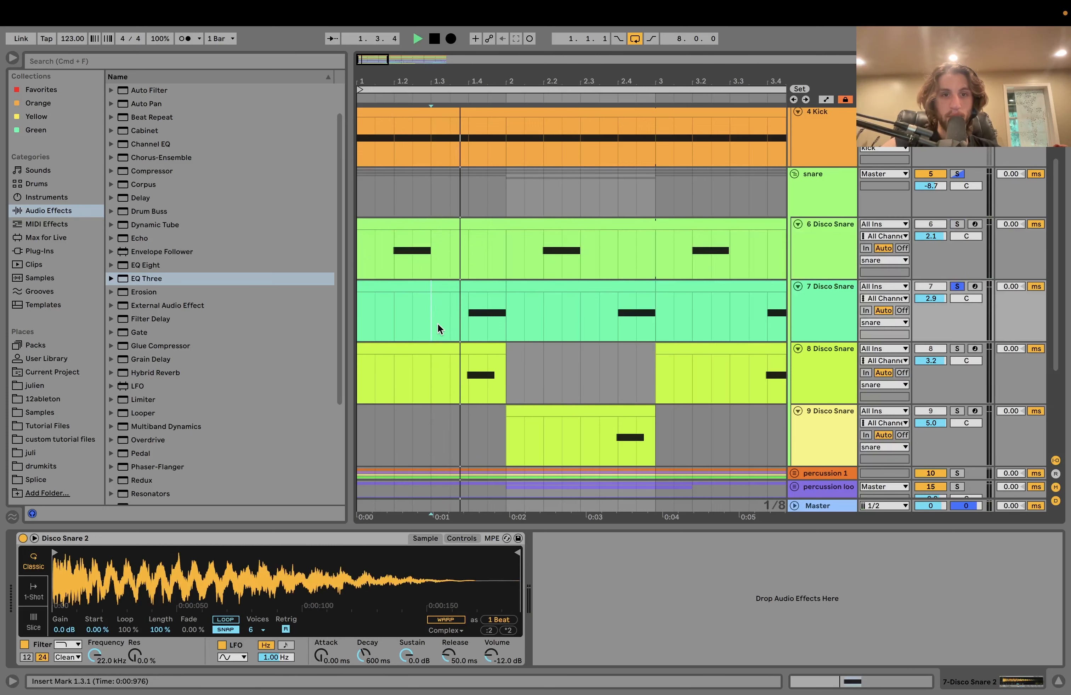
pyautogui.keyDown('super'); pyautogui.click(956, 222); pyautogui.keyUp('super')
pyautogui.click(387, 220)
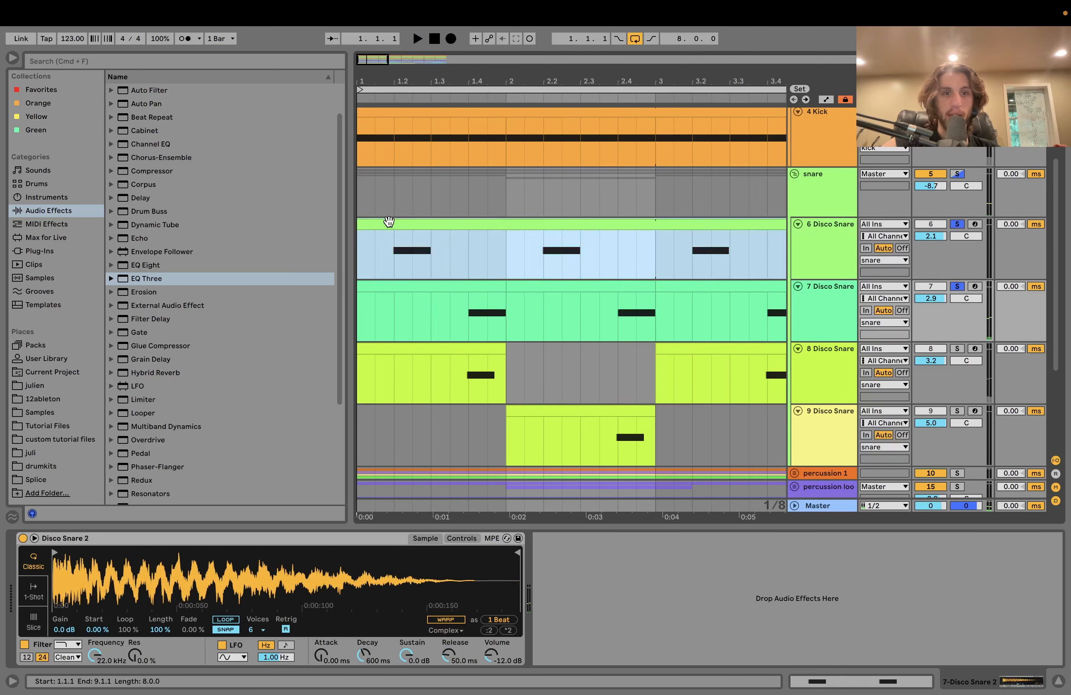
pyautogui.press('space')
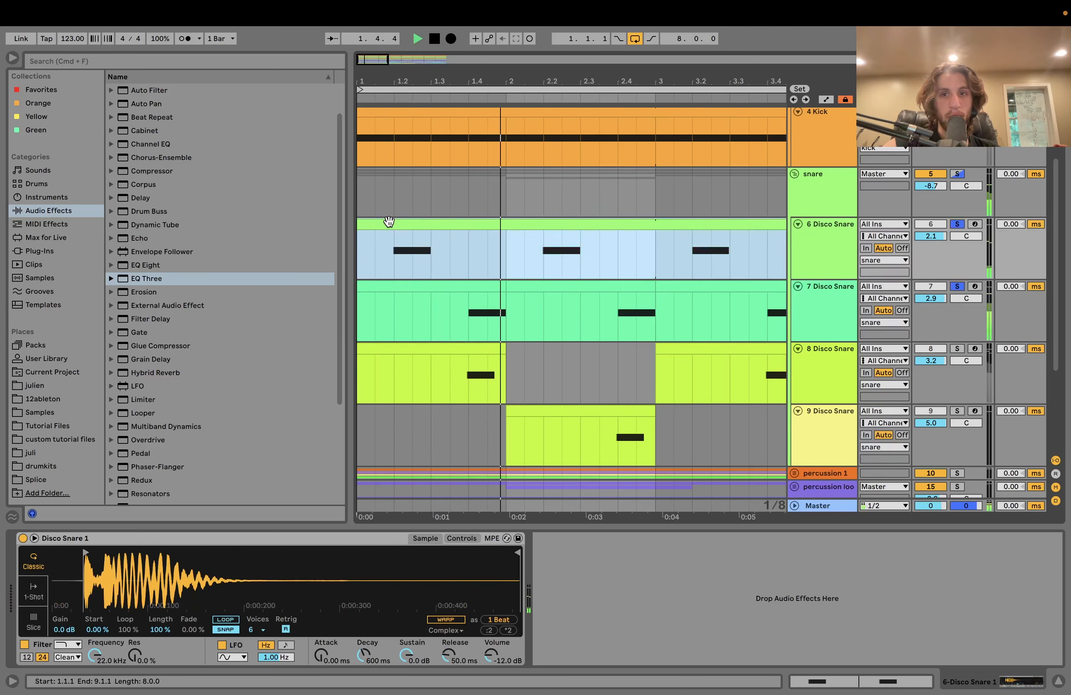
pyautogui.press('space')
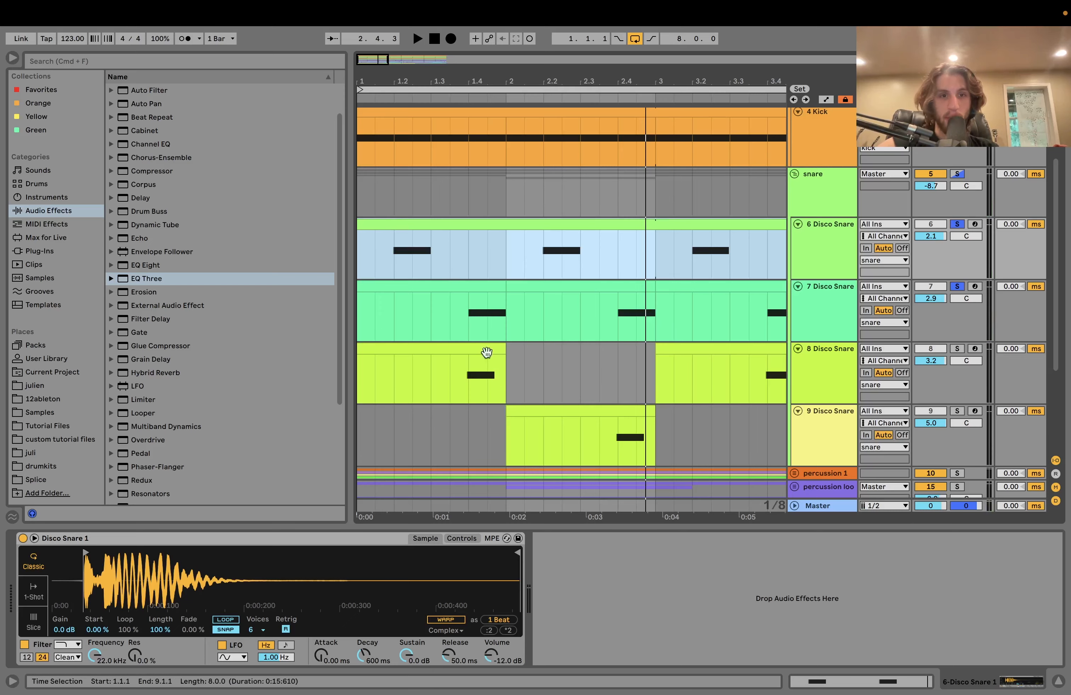
# Add 8 and 9 Disco Snare to the soloed layers, check their devices, and play all four layers from beat 1.3
pyautogui.scroll(-4, 468, 349)
pyautogui.scroll(6, 468, 349)
pyautogui.scroll(-2, 469, 349)
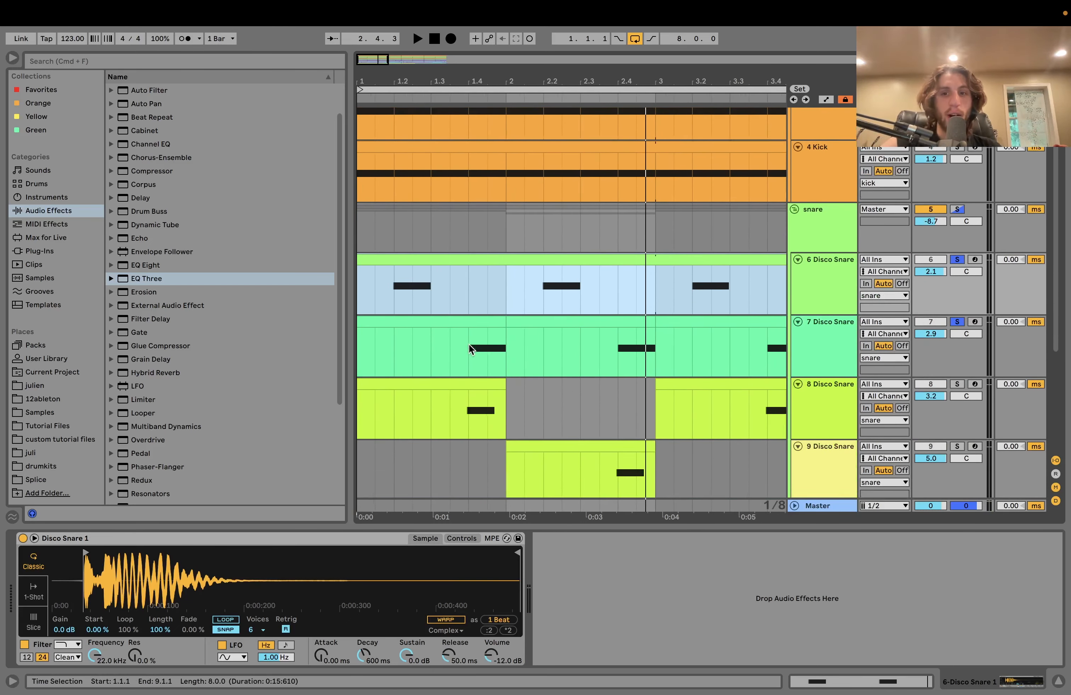
pyautogui.scroll(-1, 470, 345)
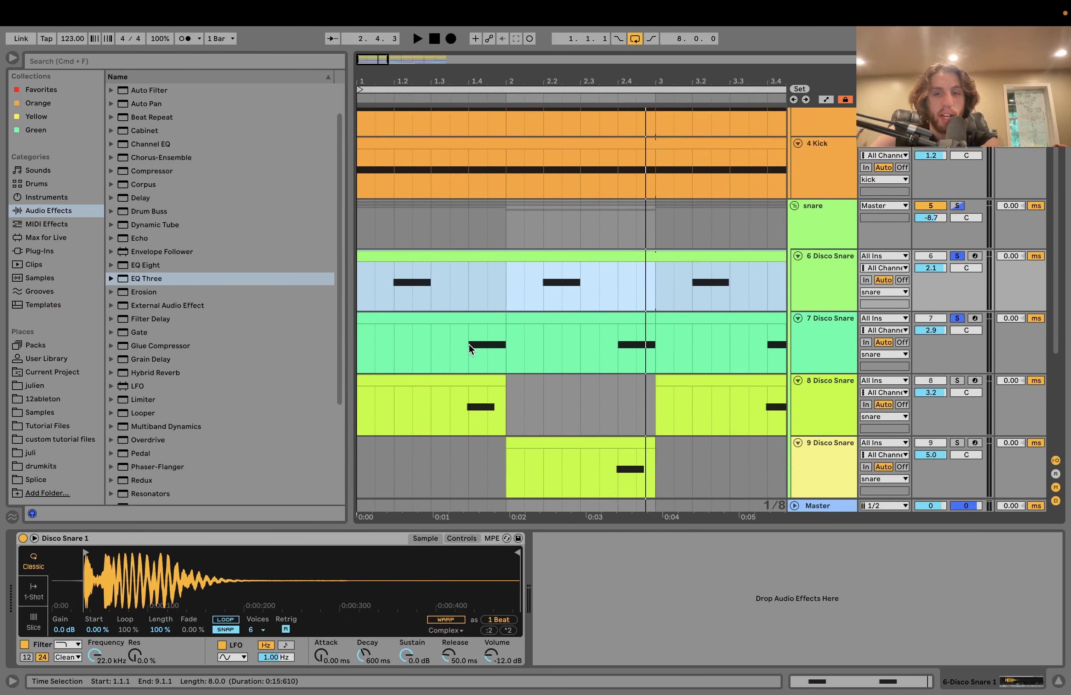
pyautogui.scroll(-5, 519, 353)
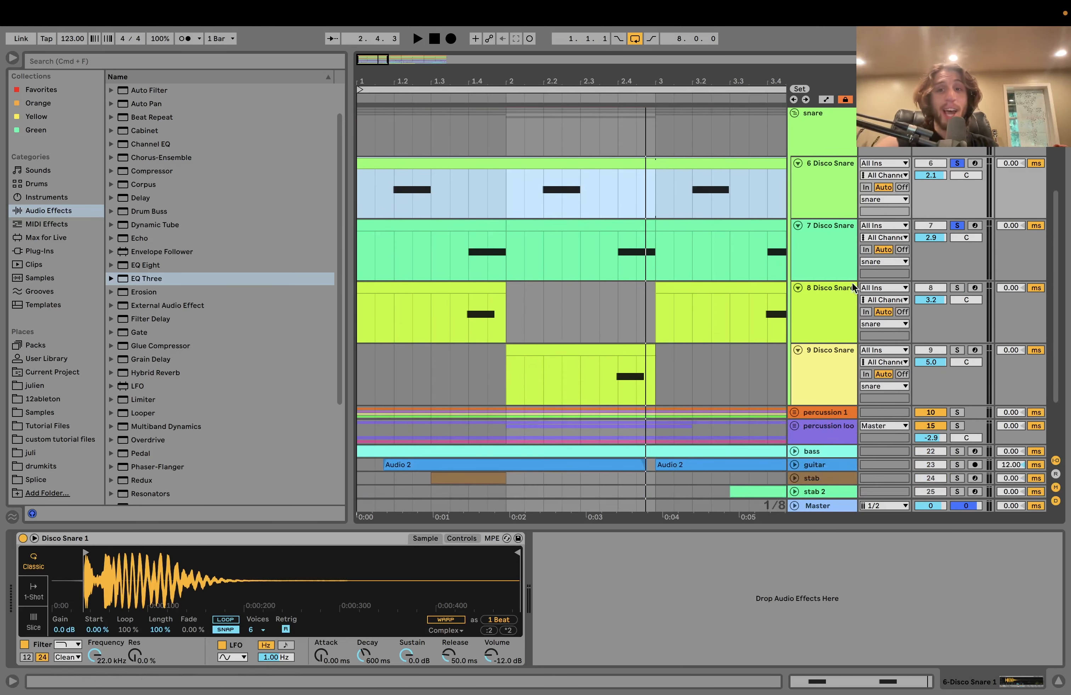
pyautogui.click(957, 287)
pyautogui.click(956, 351)
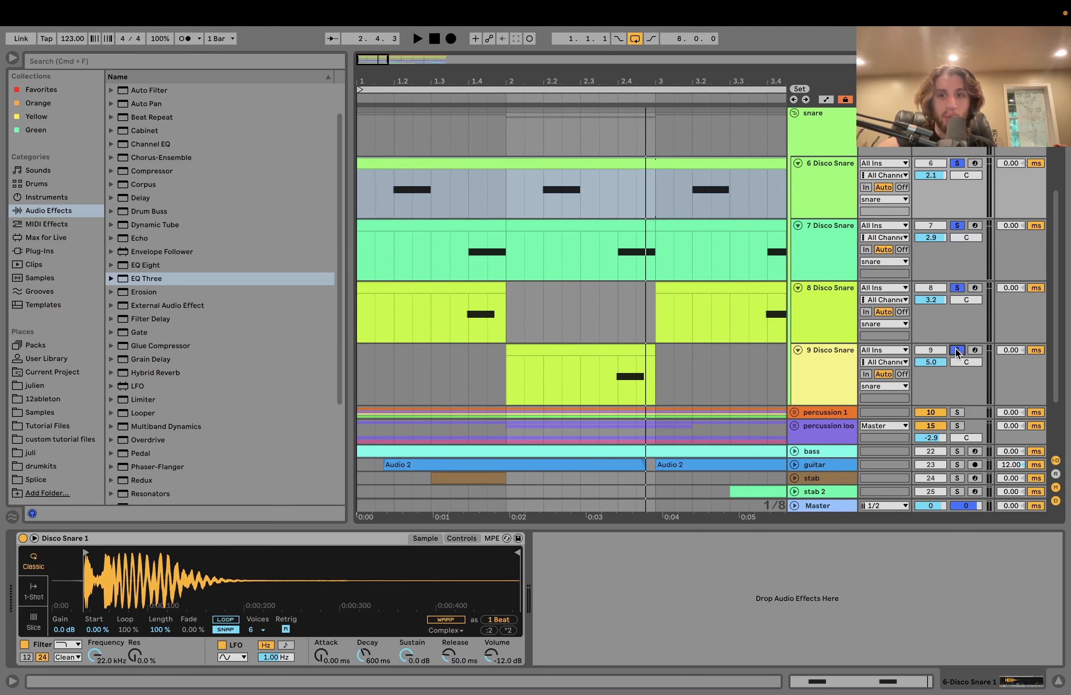
pyautogui.click(824, 315)
pyautogui.click(821, 365)
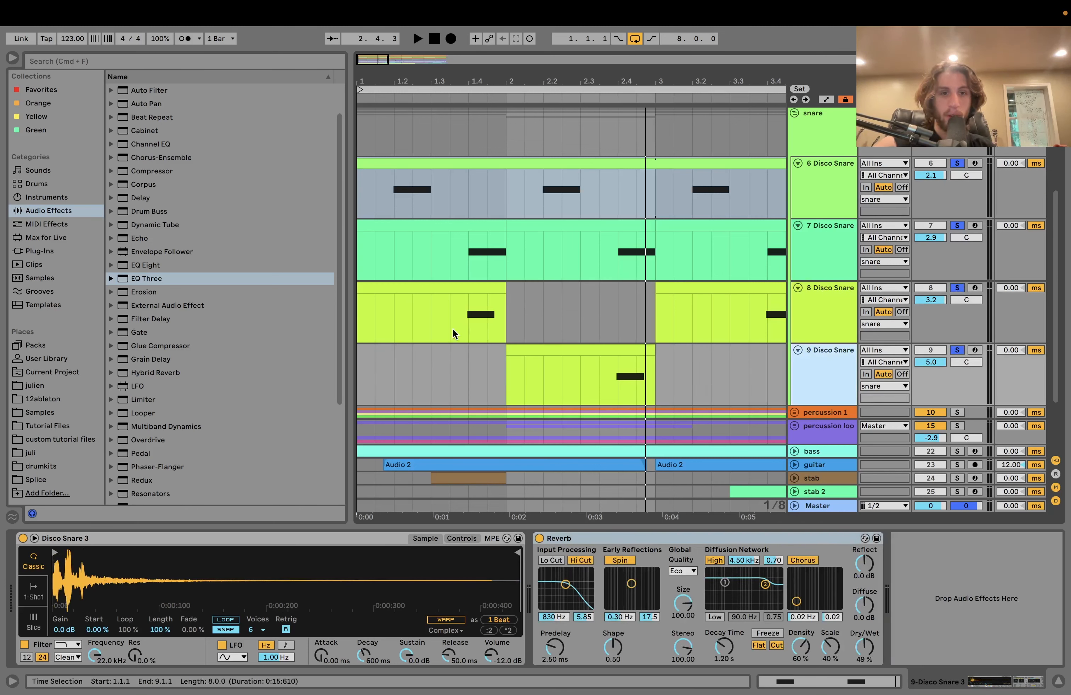
pyautogui.click(428, 324)
pyautogui.press('space')
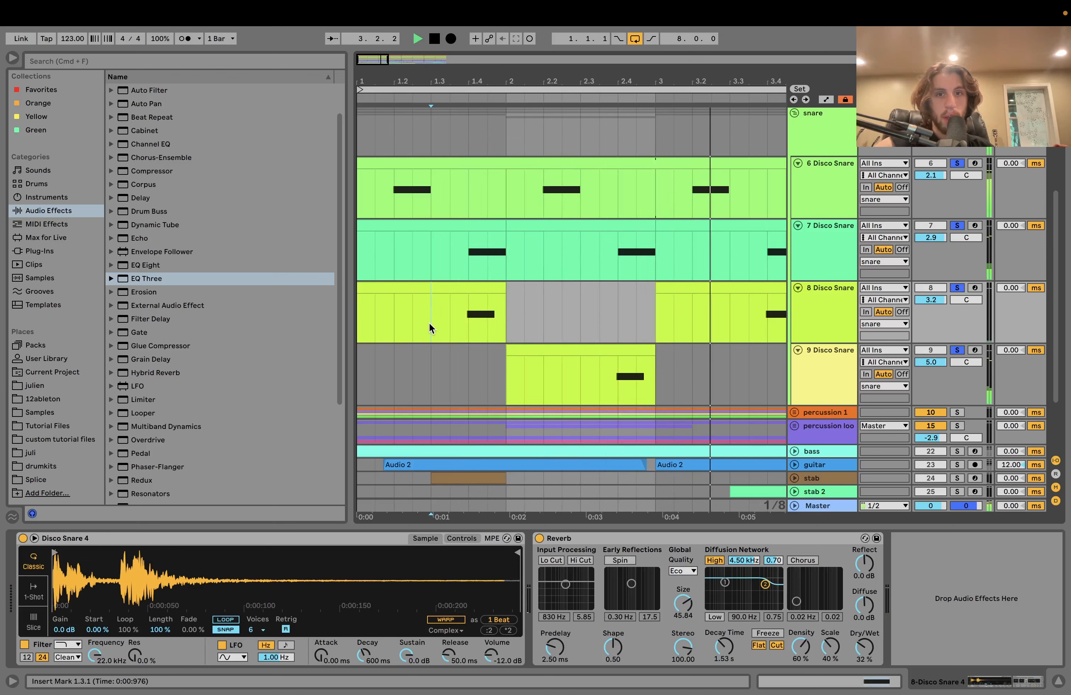
pyautogui.press('space')
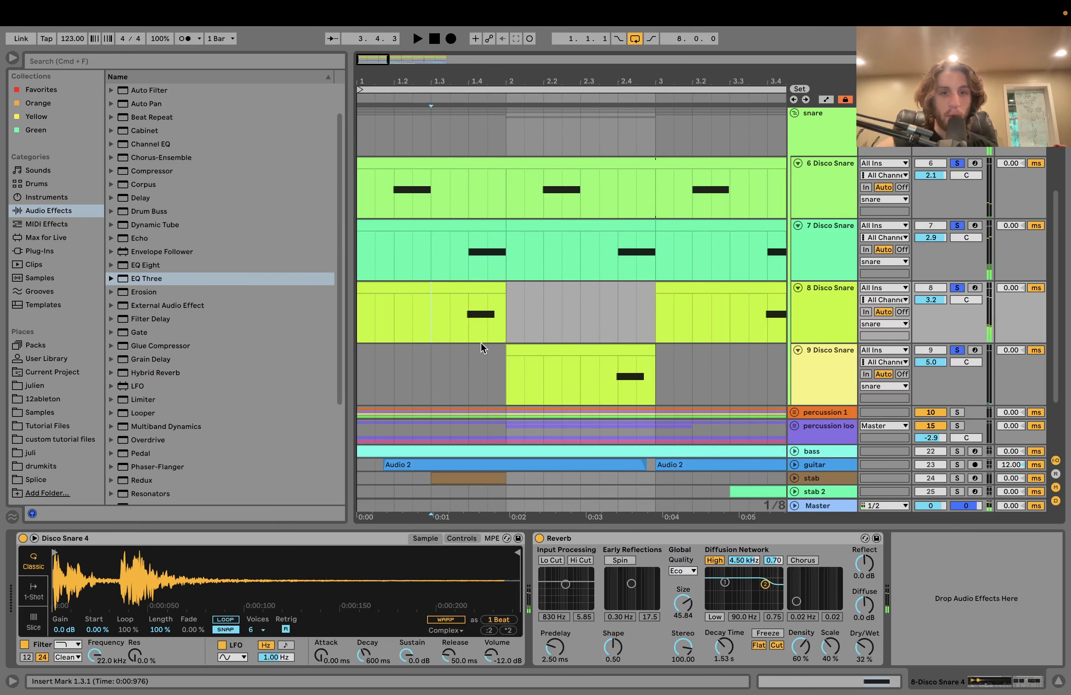
# Clear the Disco Snare solos and play the full loop from the start of the first 8 Disco Snare clip
pyautogui.click(424, 293)
pyautogui.press('-')
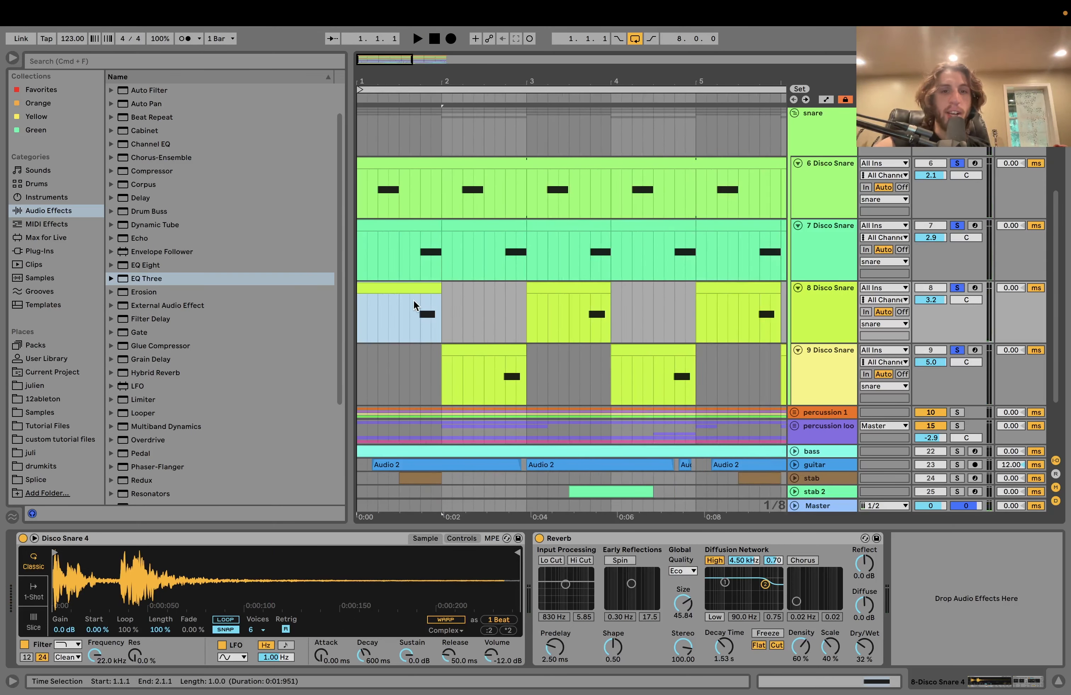
pyautogui.click(956, 163)
pyautogui.click(956, 163)
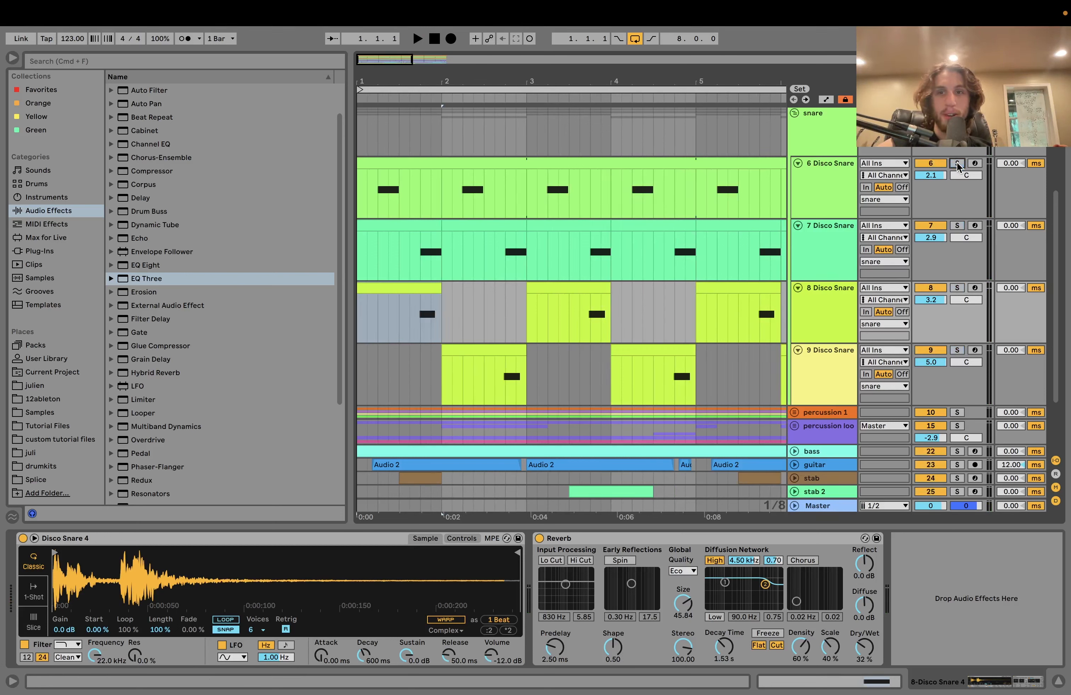
pyautogui.press('space')
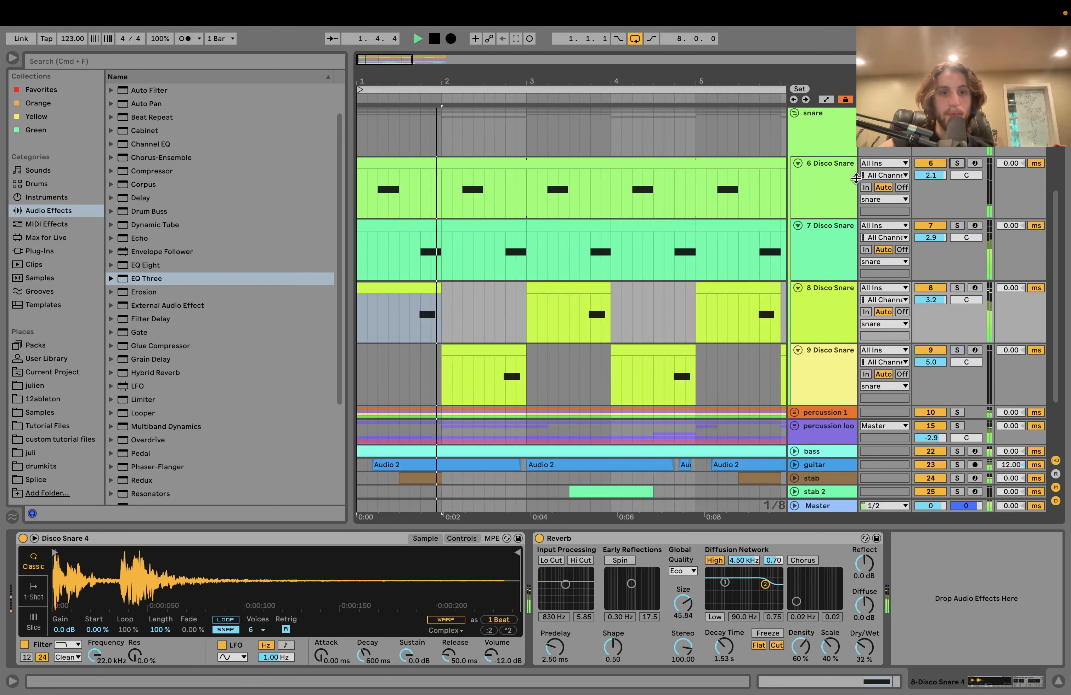
pyautogui.press('space')
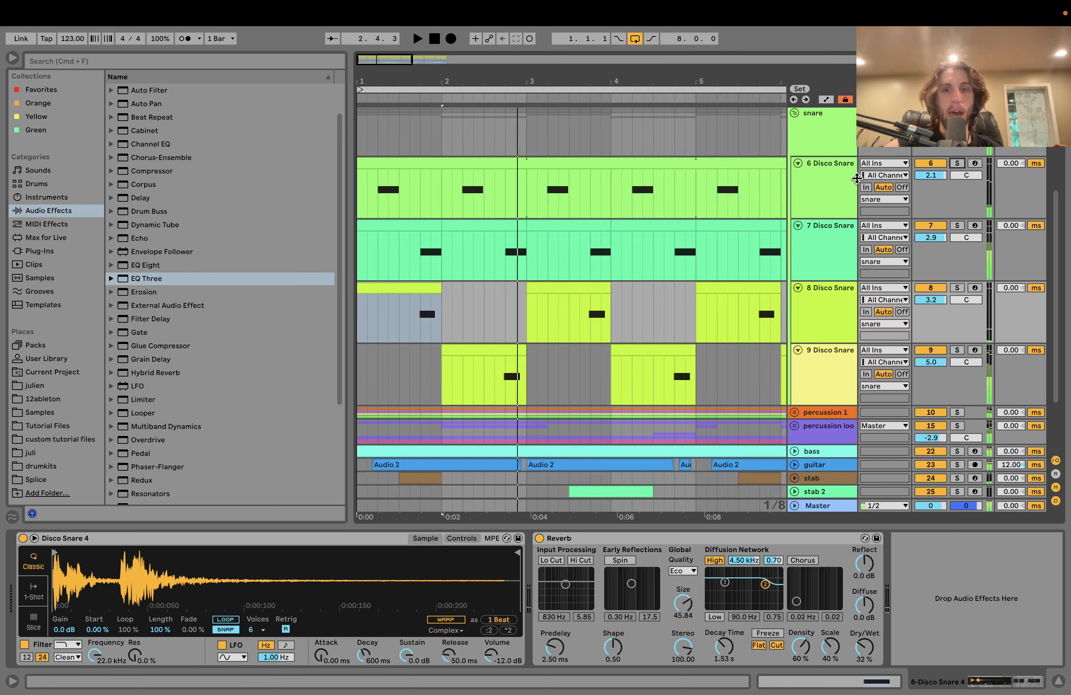
# Solo the snare group with the kicks, play them together, and fold the snare group
pyautogui.scroll(5, 935, 311)
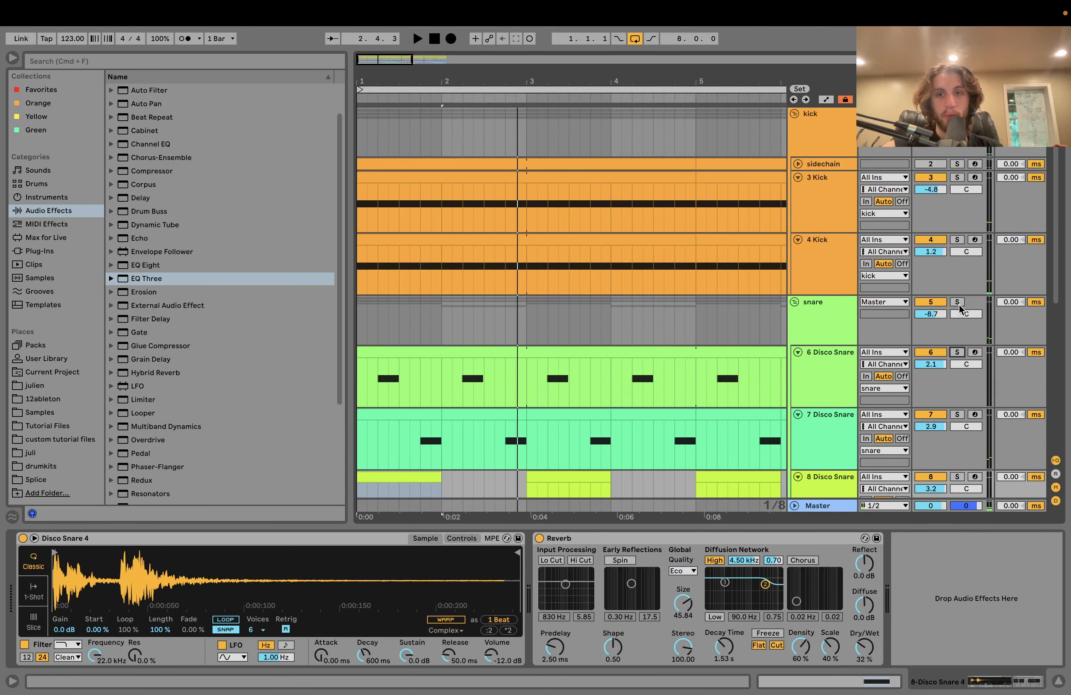
pyautogui.click(957, 302)
pyautogui.press('space')
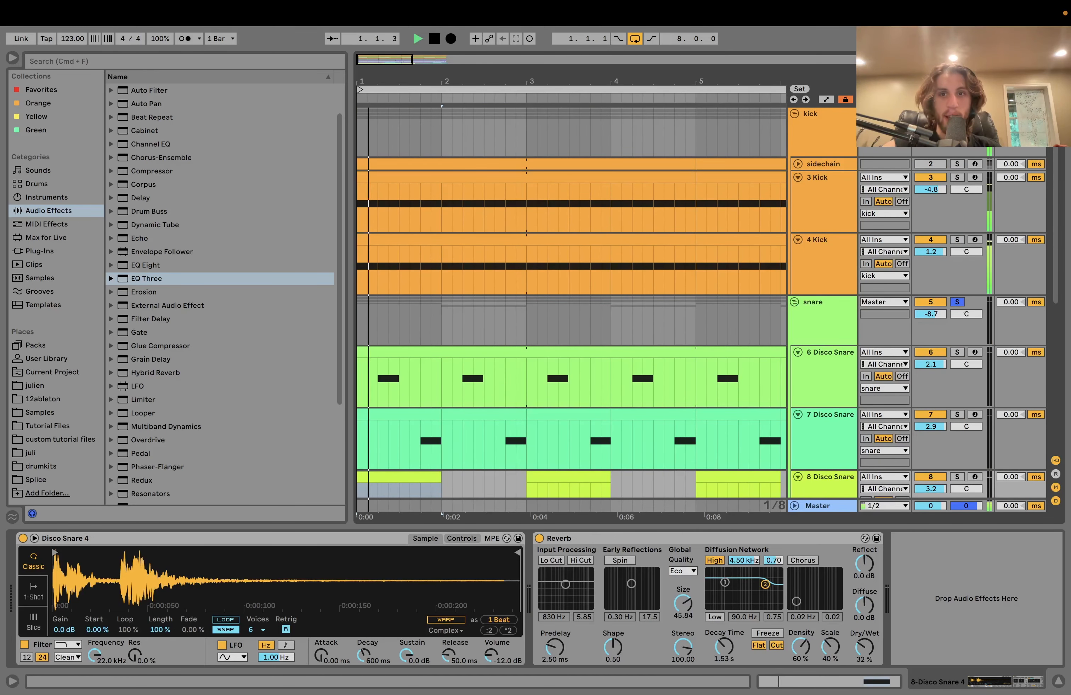
pyautogui.press('space')
pyautogui.click(794, 302)
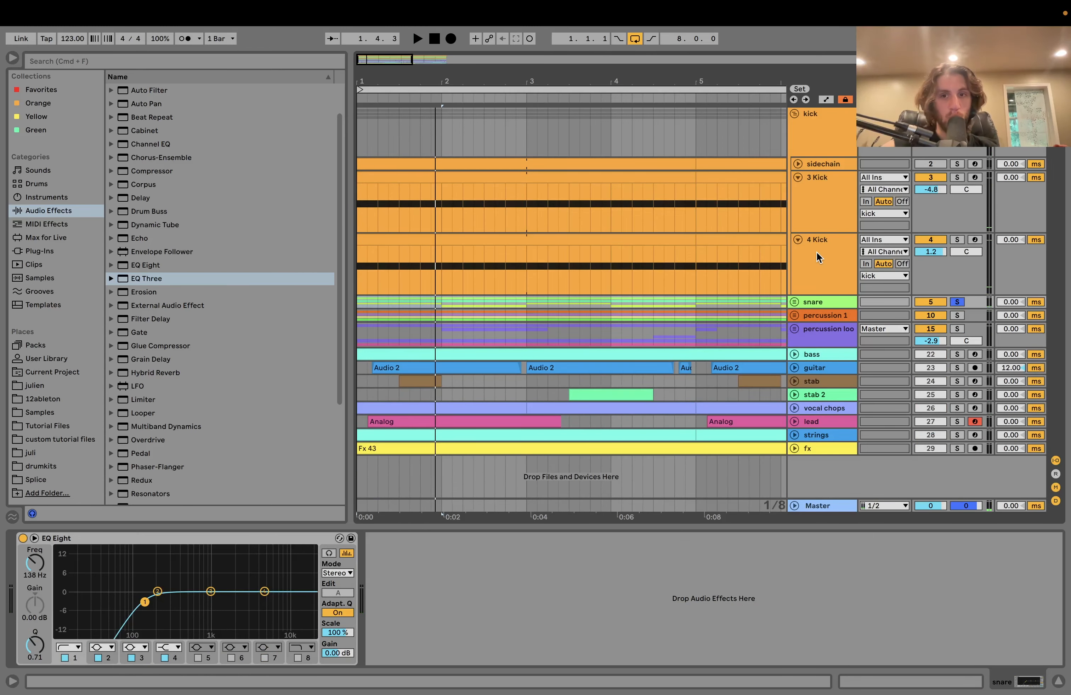
# Play the kicks with the snare group, solo the percussion 1 group, play it and unfold its tracks
pyautogui.press('space')
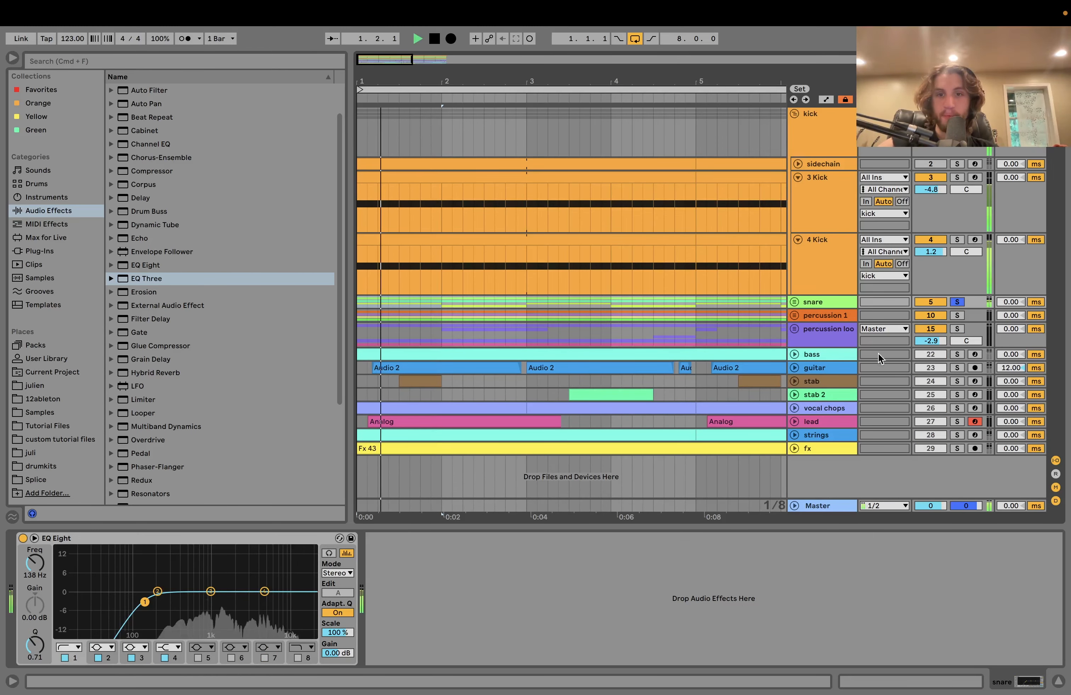
pyautogui.press('space')
pyautogui.click(956, 315)
pyautogui.press('space')
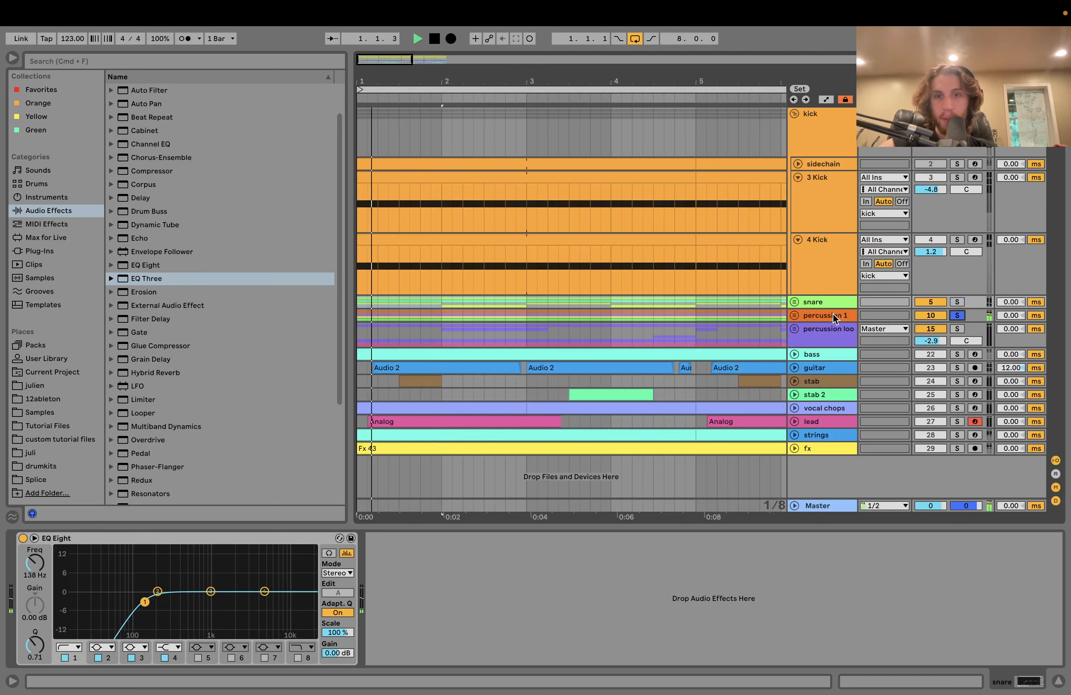
pyautogui.click(794, 315)
pyautogui.scroll(-4, 794, 317)
pyautogui.press('space')
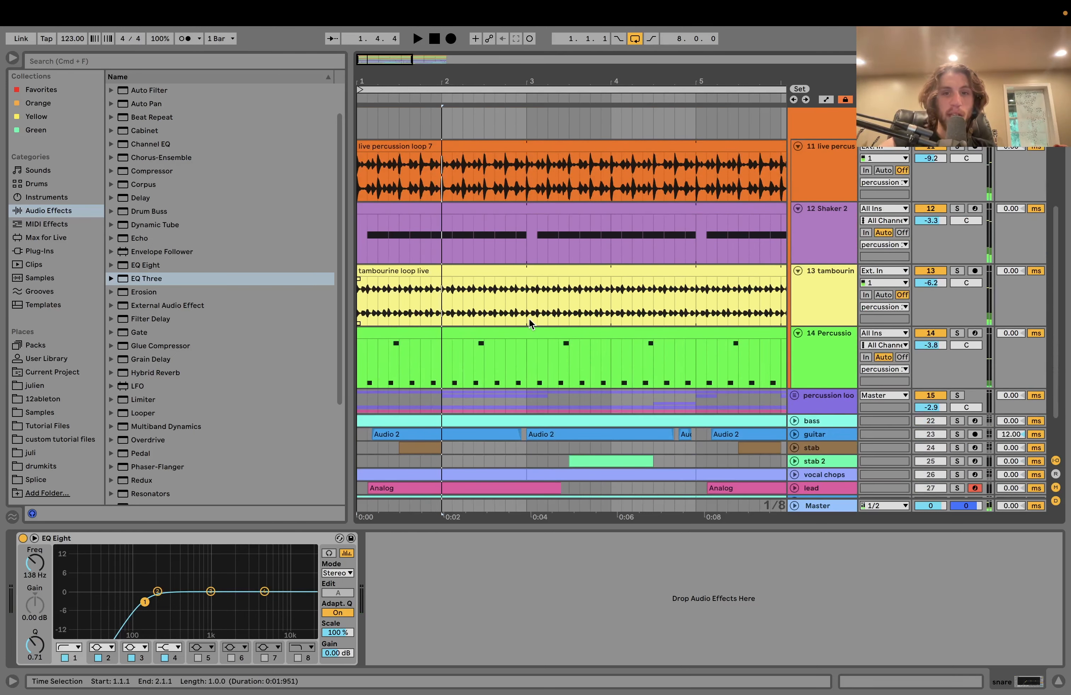
# Solo the 12 Shaker 2 track, play it, and add the snare group to hear it with the kicks and snares
pyautogui.scroll(-5, 529, 319)
pyautogui.scroll(3, 453, 239)
pyautogui.scroll(2, 455, 244)
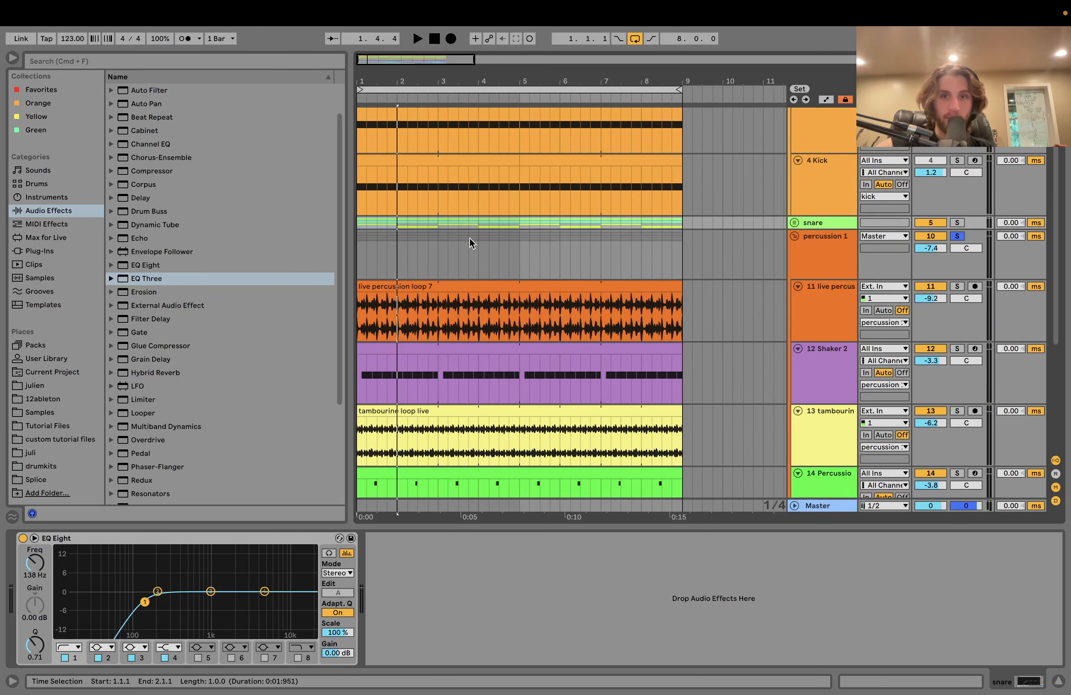
pyautogui.click(957, 350)
pyautogui.press('space')
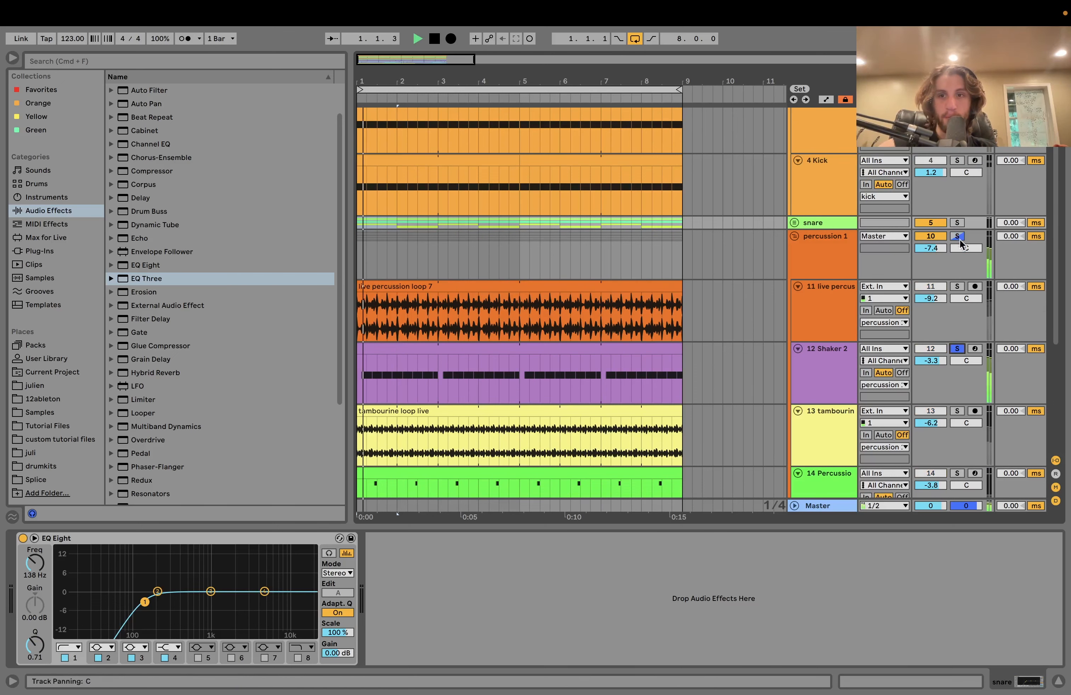
pyautogui.keyDown('super'); pyautogui.click(958, 223); pyautogui.keyUp('super')
pyautogui.scroll(2, 959, 231)
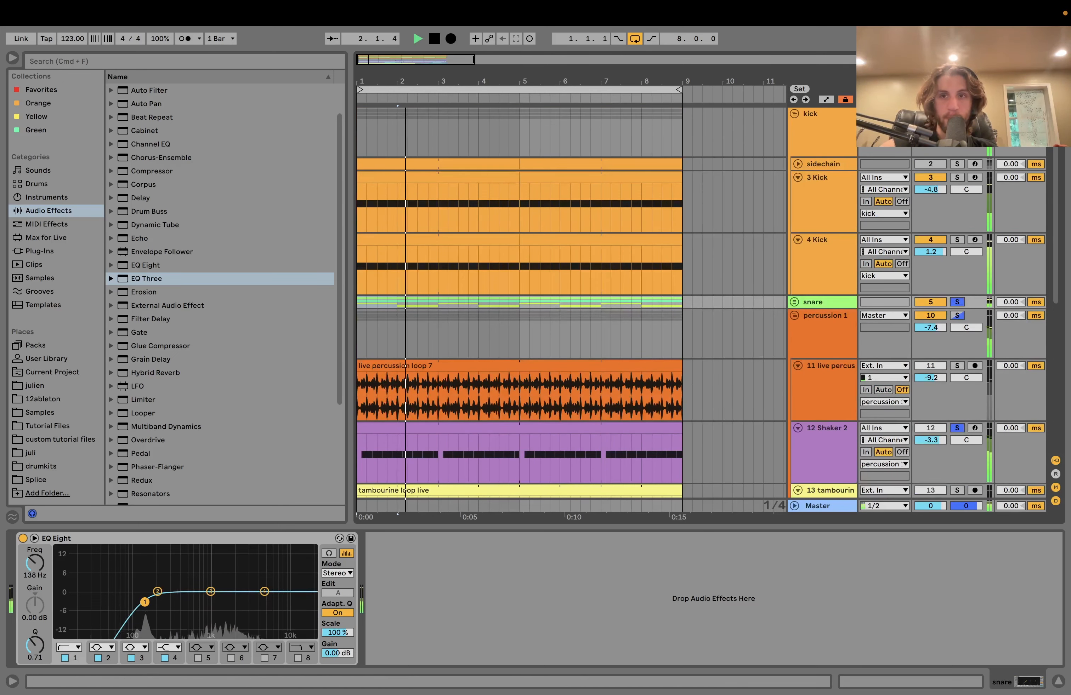
# Add the 13 tambourine track to the soloed shaker, play both, and check the tambourine's Compressor
pyautogui.scroll(-5, 958, 316)
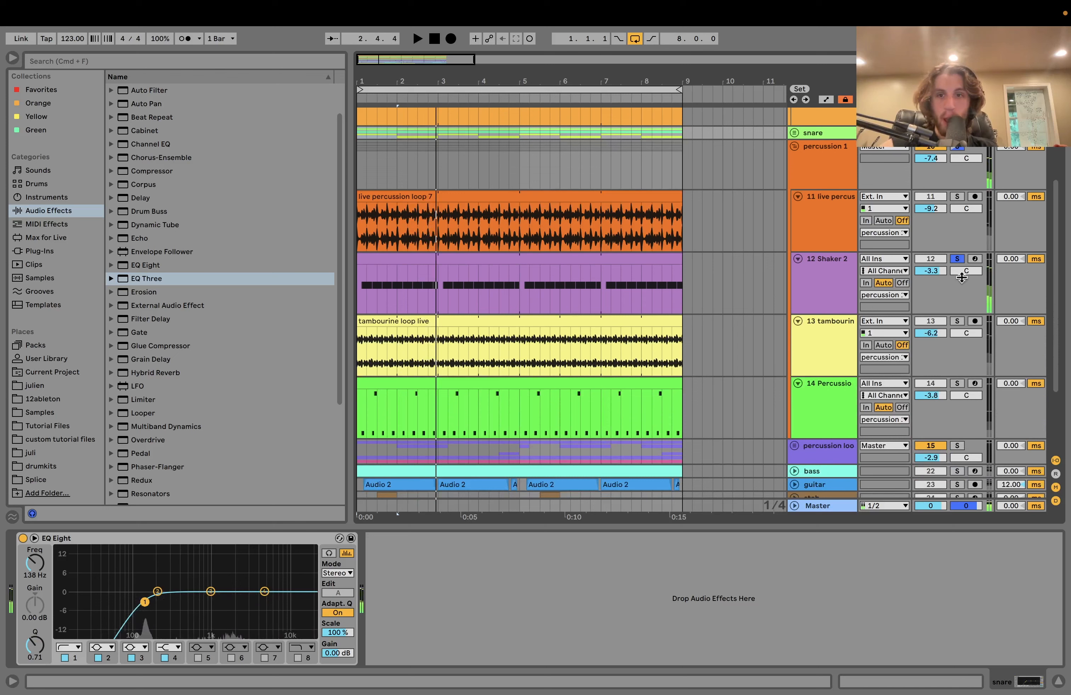
pyautogui.keyDown('super'); pyautogui.click(956, 322); pyautogui.keyUp('super')
pyautogui.click(811, 339)
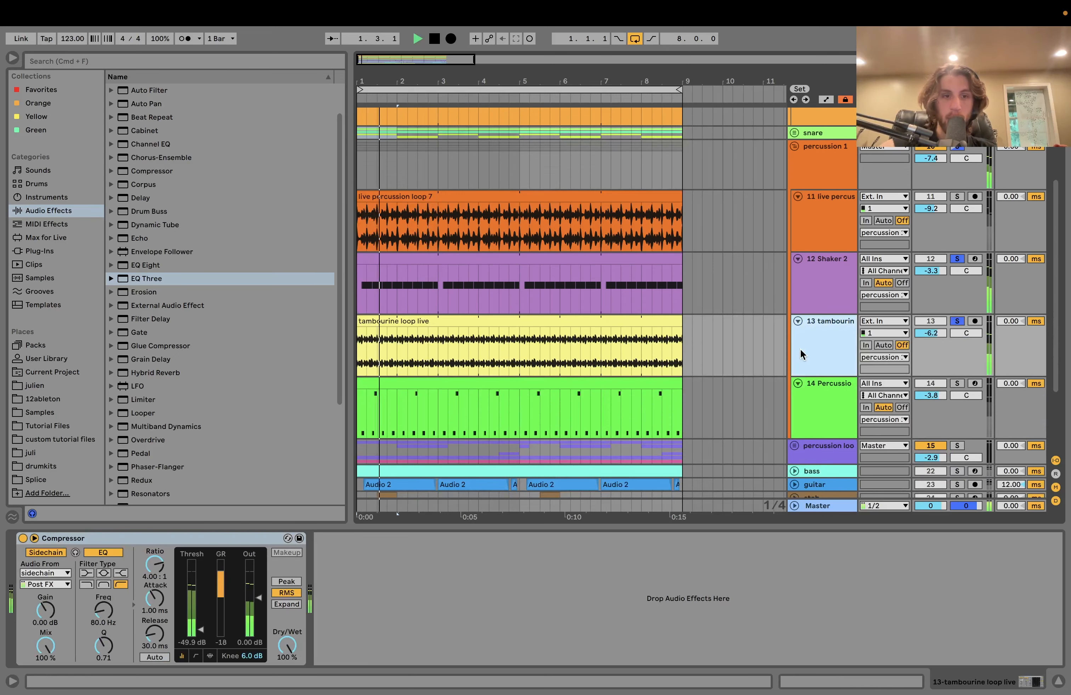
pyautogui.press('space')
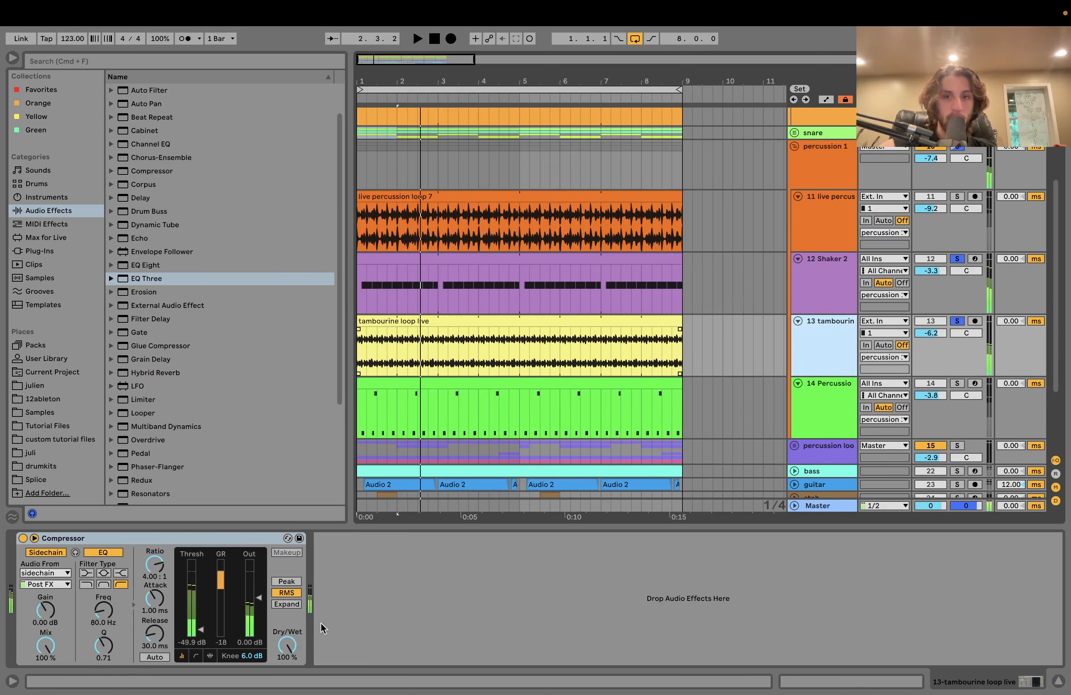
# Add the 11 live percussion loop to the soloed tracks, play them together, and check its Compressor
pyautogui.keyDown('super'); pyautogui.click(958, 197); pyautogui.keyUp('super')
pyautogui.press('space')
pyautogui.click(831, 210)
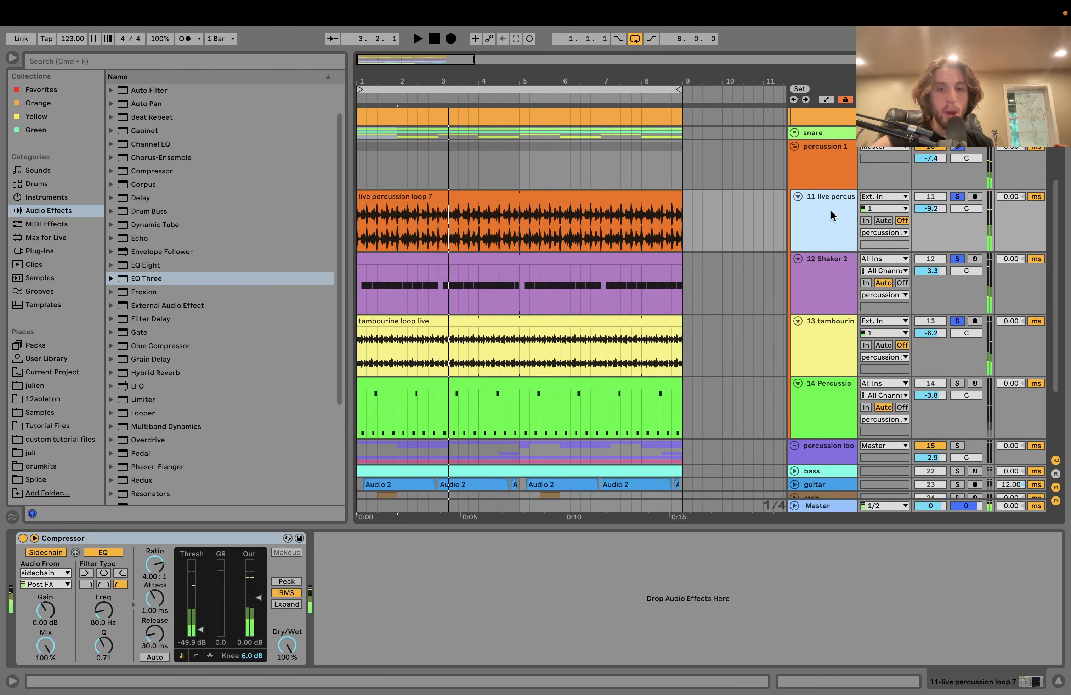
pyautogui.scroll(-3, 831, 210)
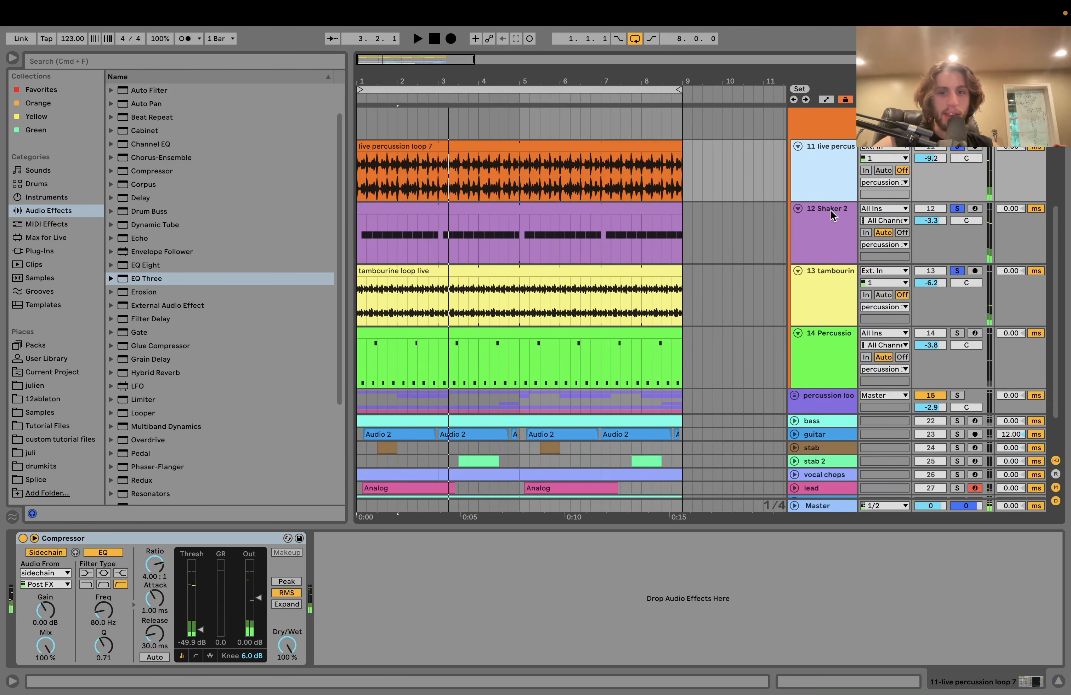
# Play the soloed percussion layers, display the 14 Percussion track's sampler, and solo that track
pyautogui.press('space')
pyautogui.click(836, 345)
pyautogui.click(960, 333)
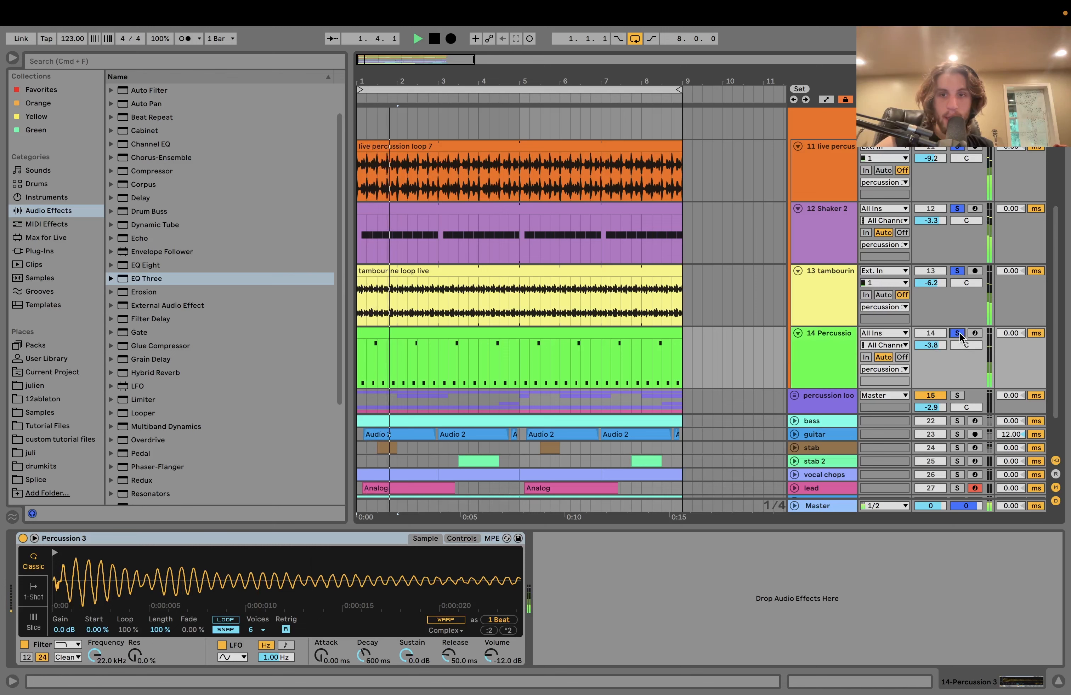
# Solo the whole percussion 1 group and play it, and switch to the snare group with the kicks for comparison
pyautogui.scroll(6, 960, 325)
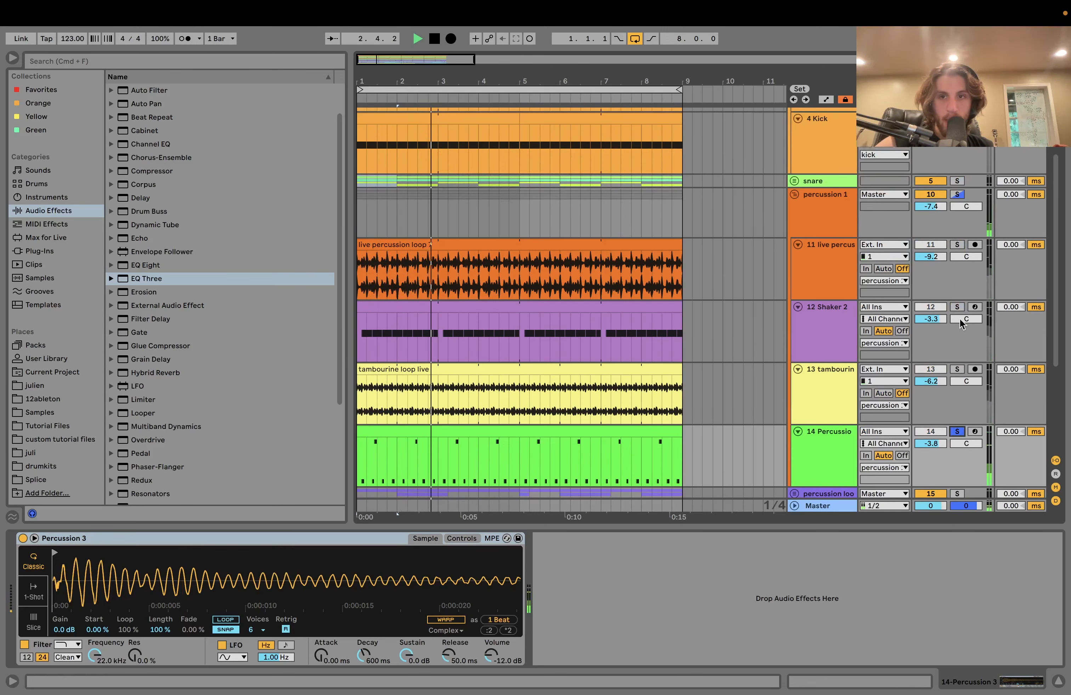
pyautogui.click(957, 194)
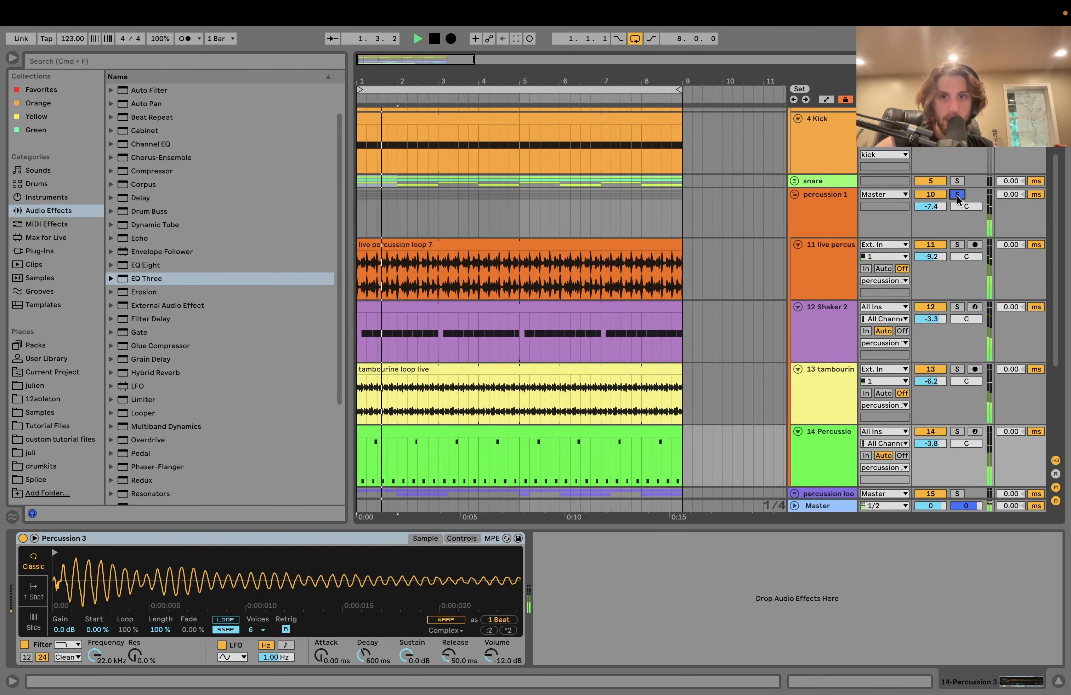
pyautogui.scroll(4, 956, 195)
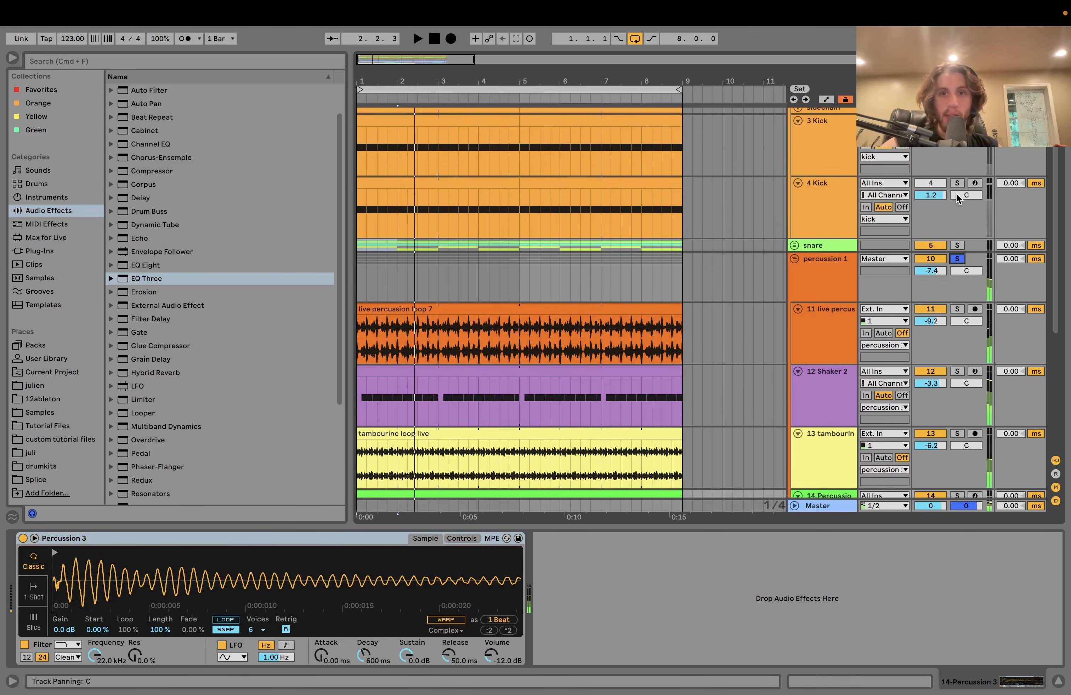
pyautogui.click(957, 245)
pyautogui.scroll(3, 956, 245)
pyautogui.click(957, 302)
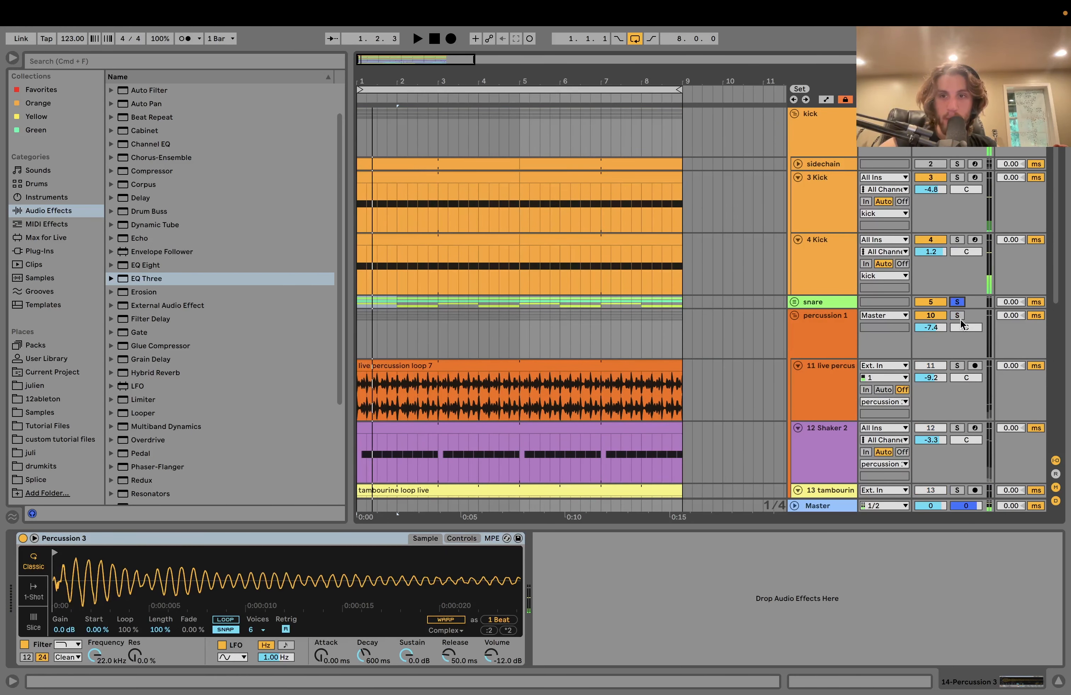
# Play the kick, snare and percussion 1 groups together and examine the EQ Eight on the percussion 1 group
pyautogui.scroll(-7, 959, 314)
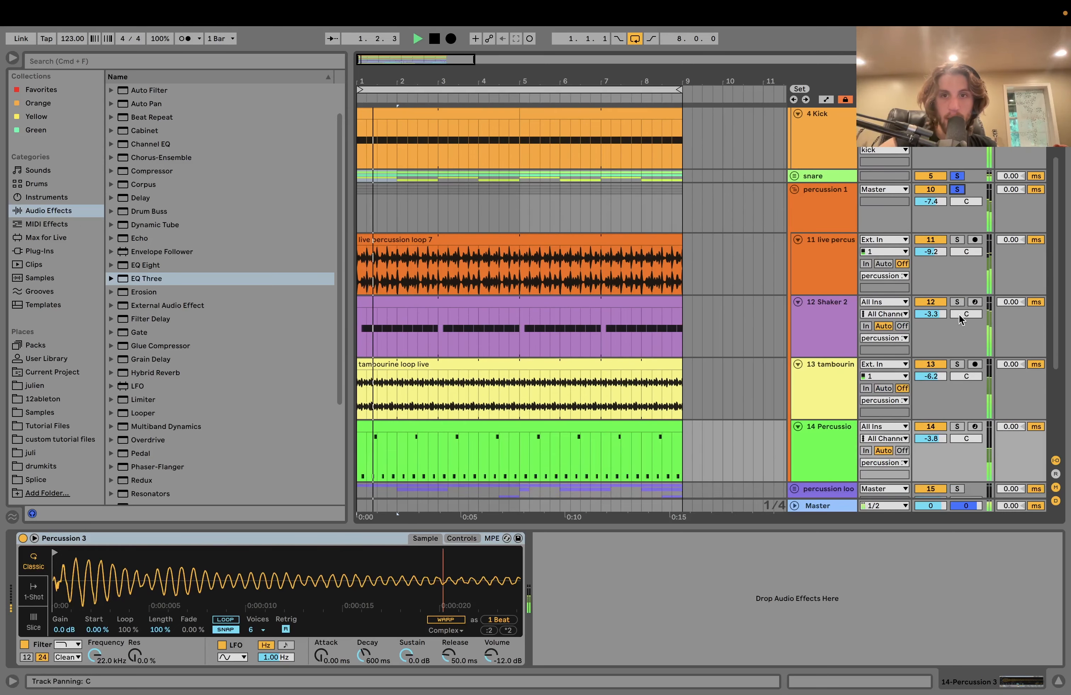
pyautogui.click(829, 212)
pyautogui.press('space')
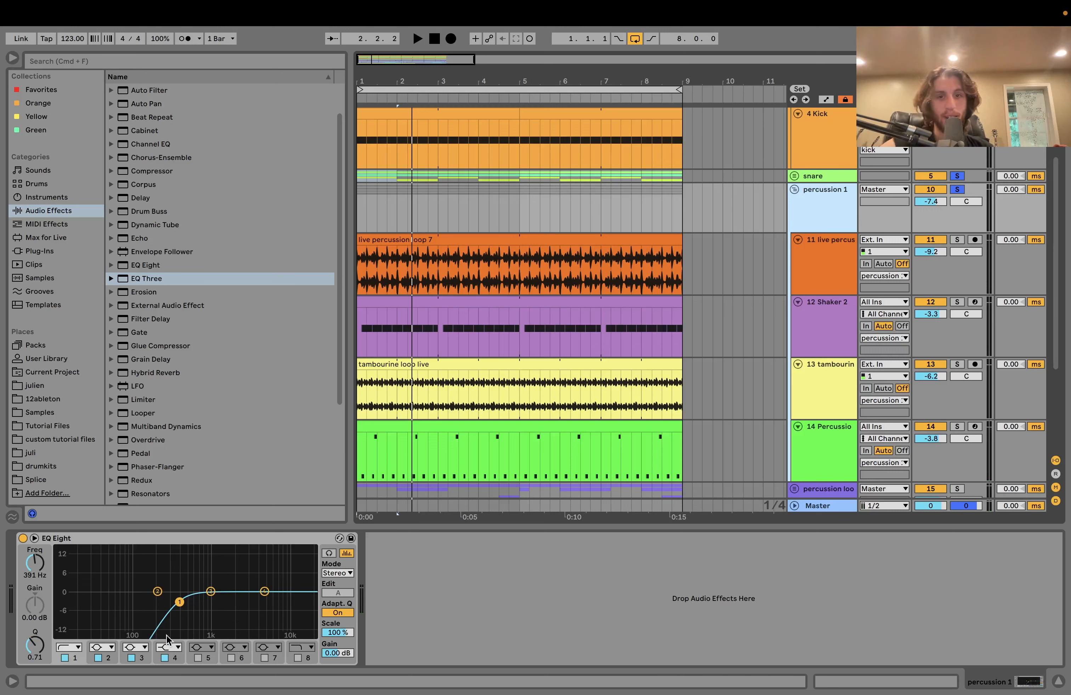
pyautogui.scroll(-4, 678, 382)
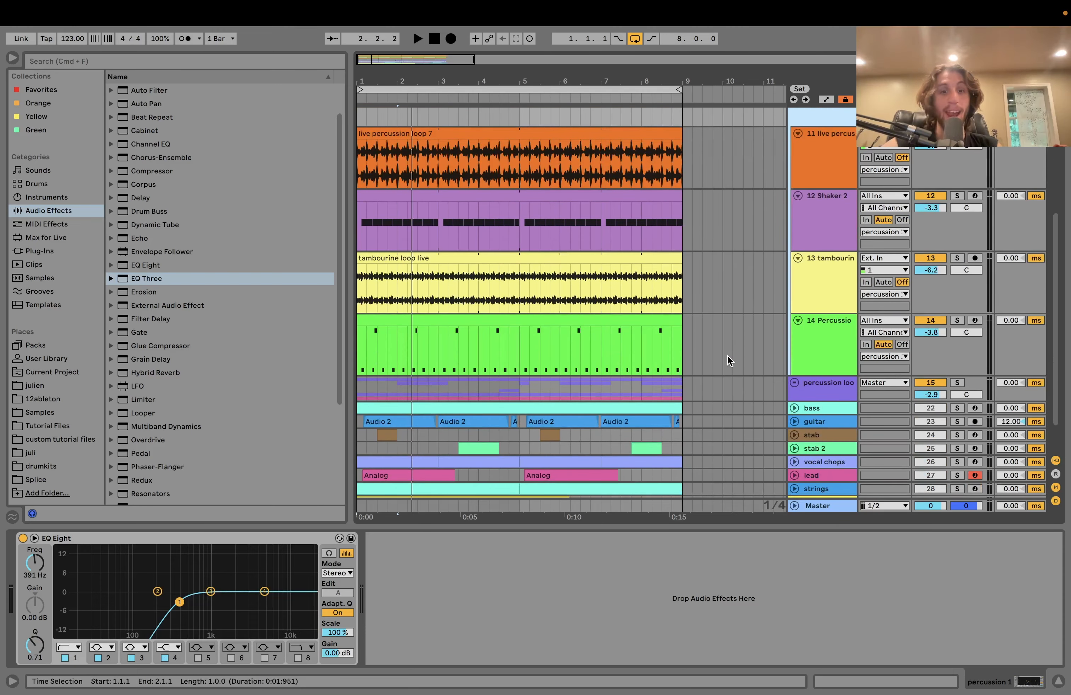
pyautogui.scroll(-2, 727, 356)
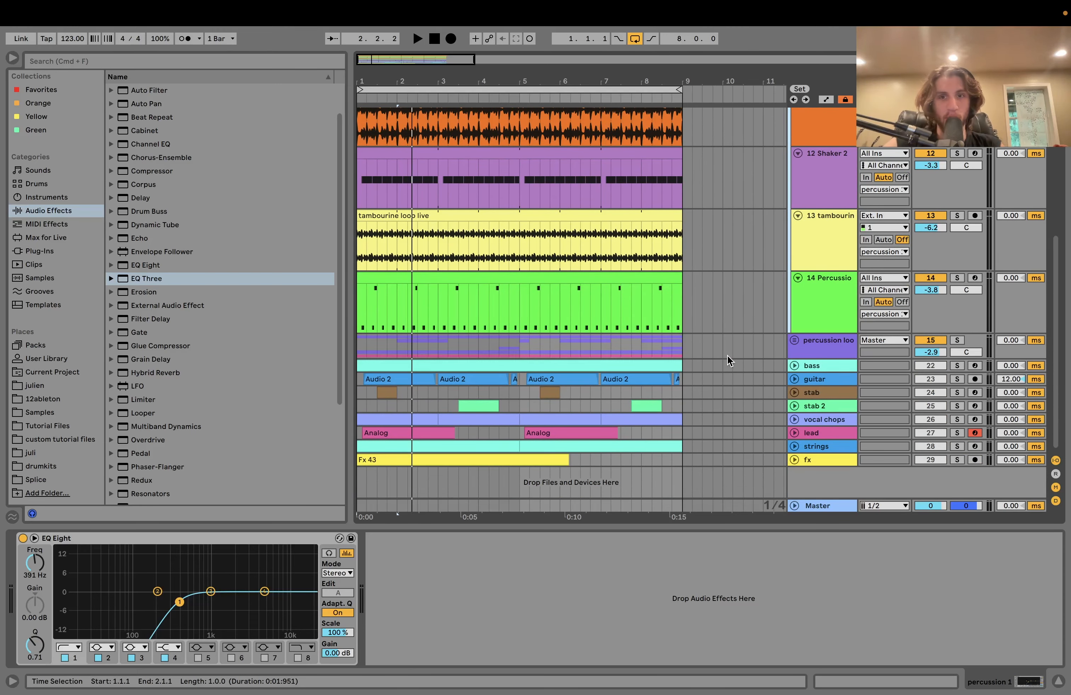
# Add the percussion loop group to the soloed drums, play them together, and unfold the group
pyautogui.press('space')
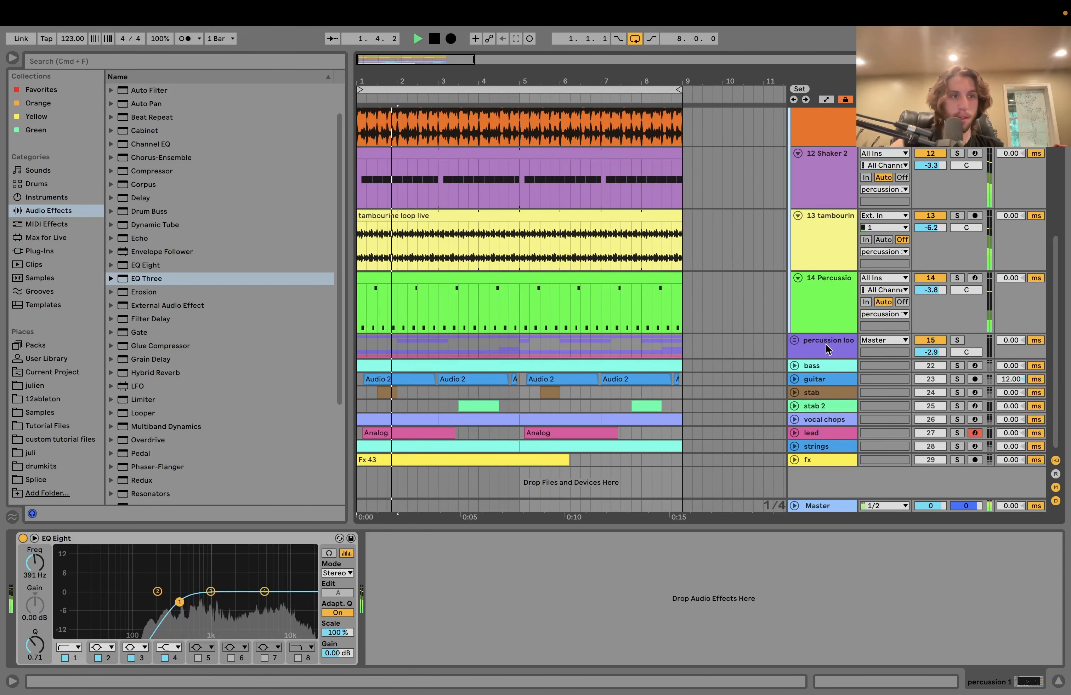
pyautogui.press('space')
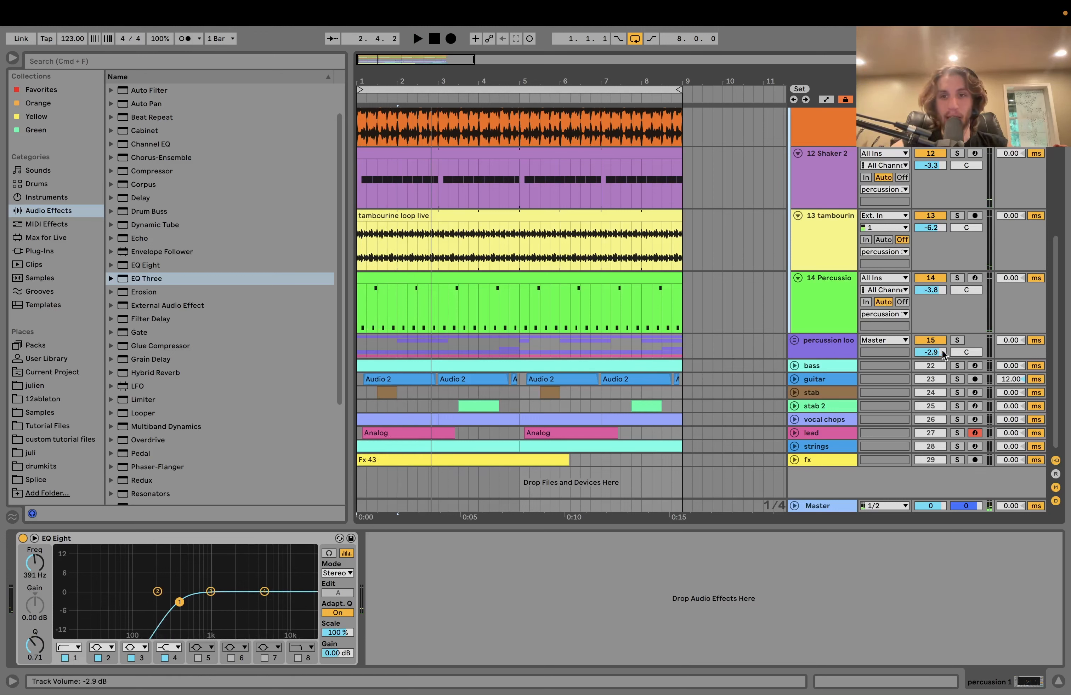
pyautogui.click(958, 341)
pyautogui.press('space')
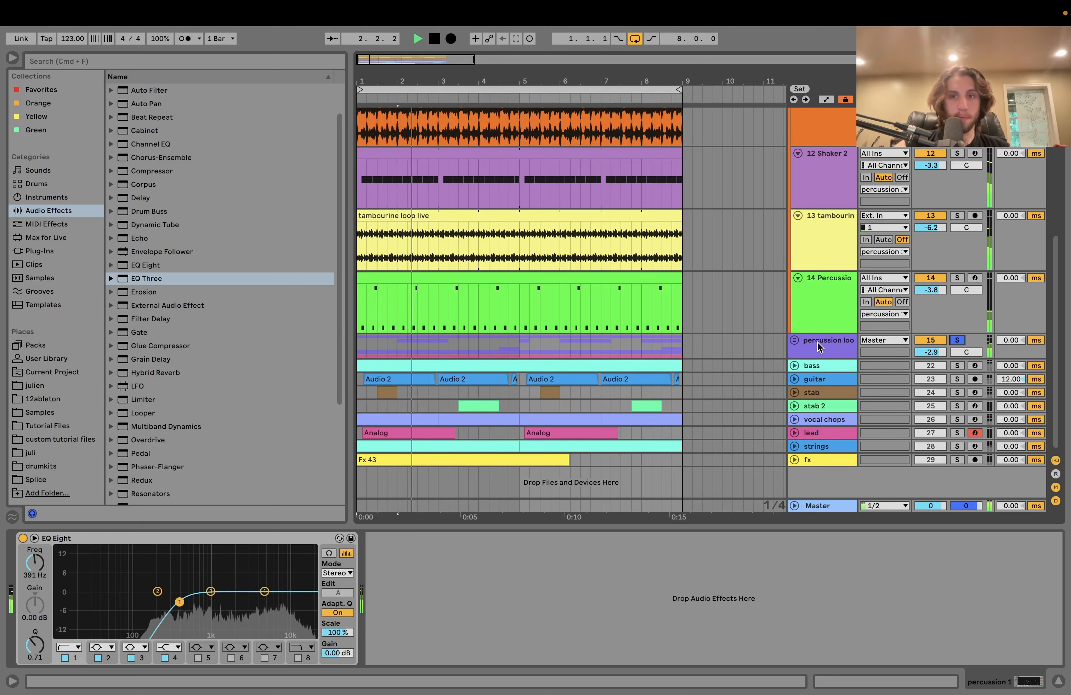
pyautogui.click(794, 340)
pyautogui.scroll(-5, 794, 341)
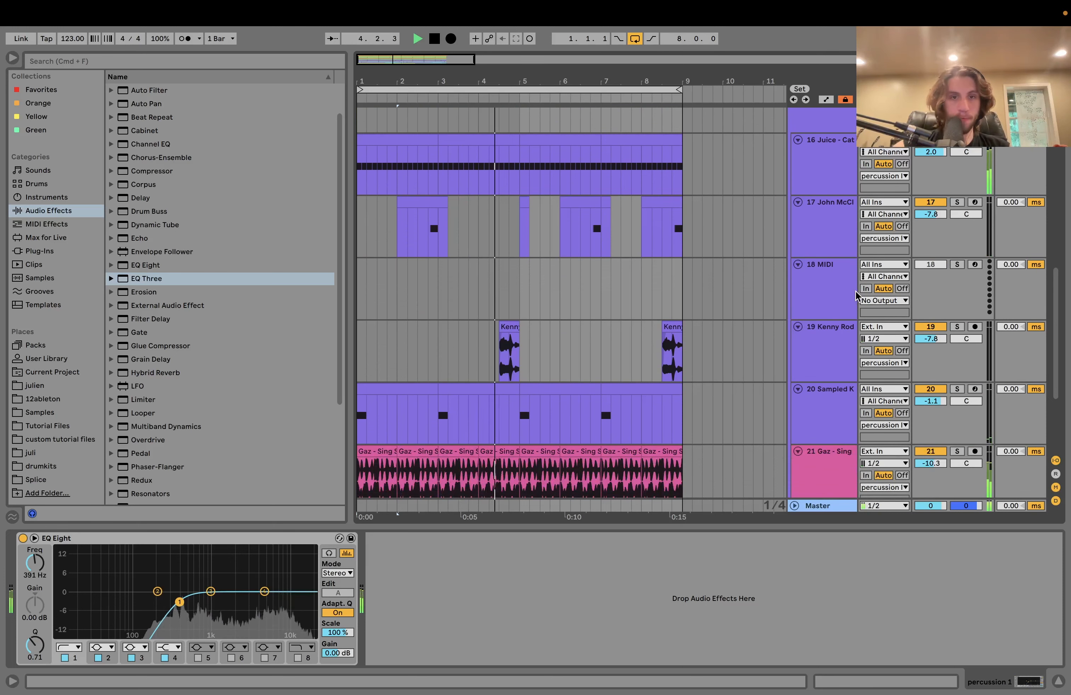
pyautogui.press('space')
# Delete the empty 18 MIDI track from the percussion loop group
pyautogui.scroll(2, 929, 200)
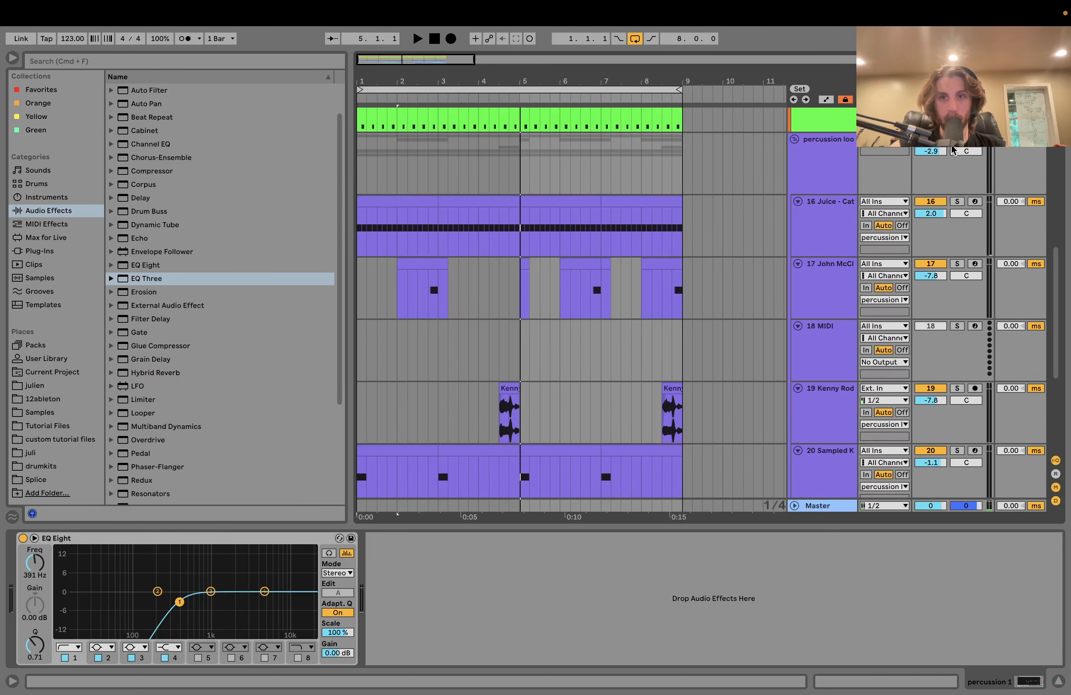
pyautogui.scroll(-2, 871, 292)
pyautogui.click(841, 276)
pyautogui.press('Delete')
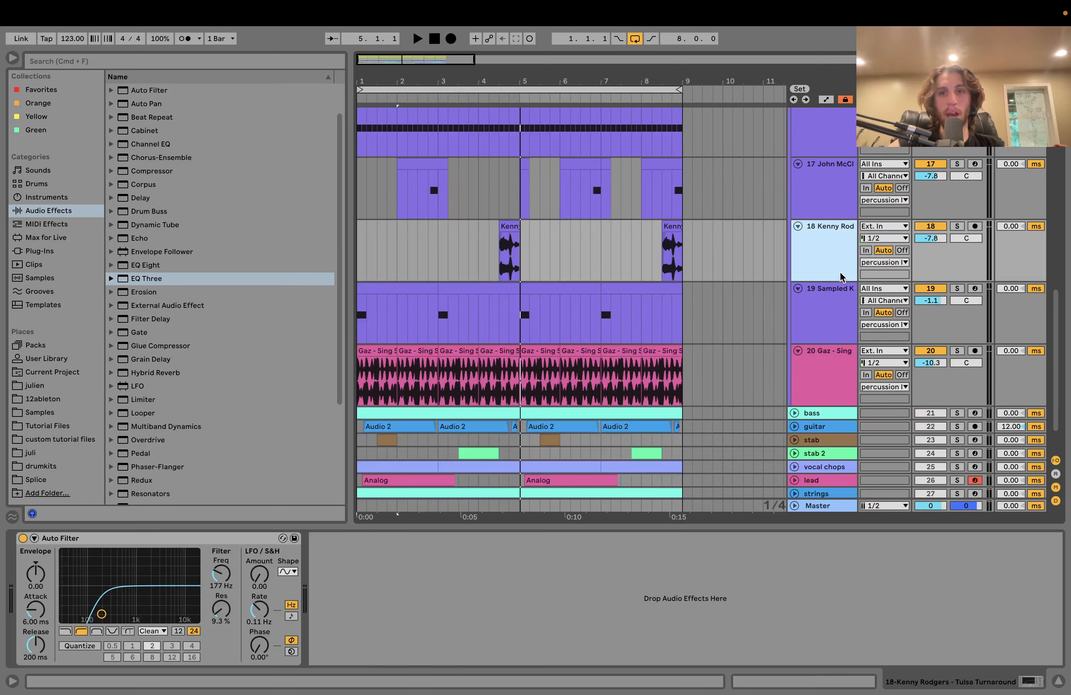
# Play the percussion loop group from bar 1 into bar 4 to hear its sampled layers
pyautogui.scroll(-2, 825, 297)
pyautogui.scroll(4, 825, 296)
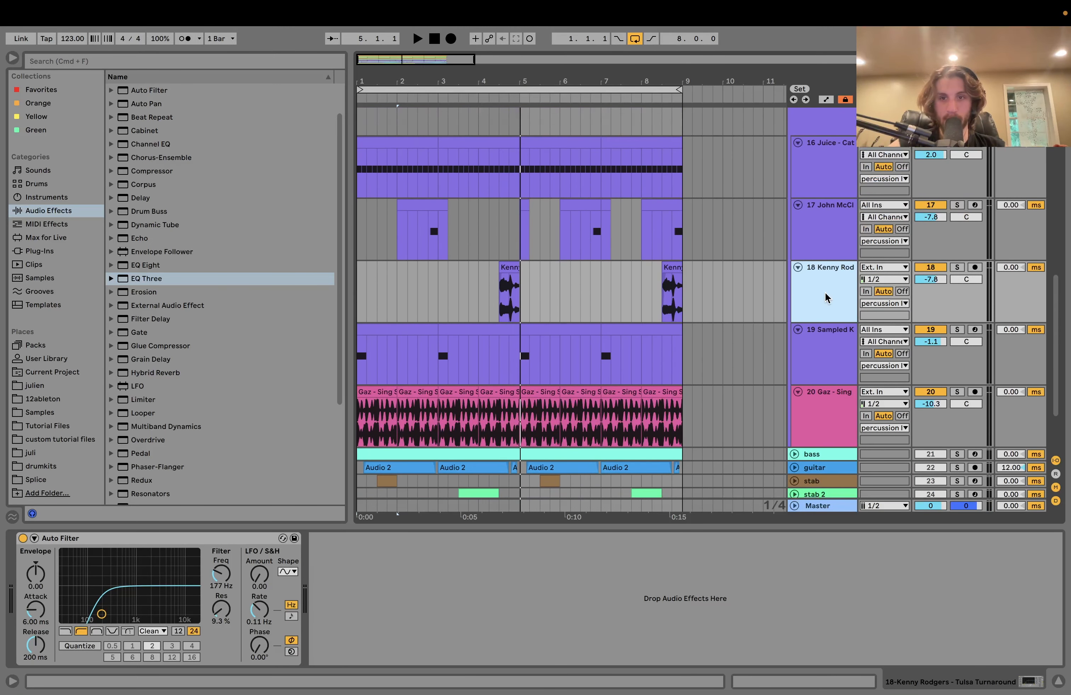
pyautogui.press('space')
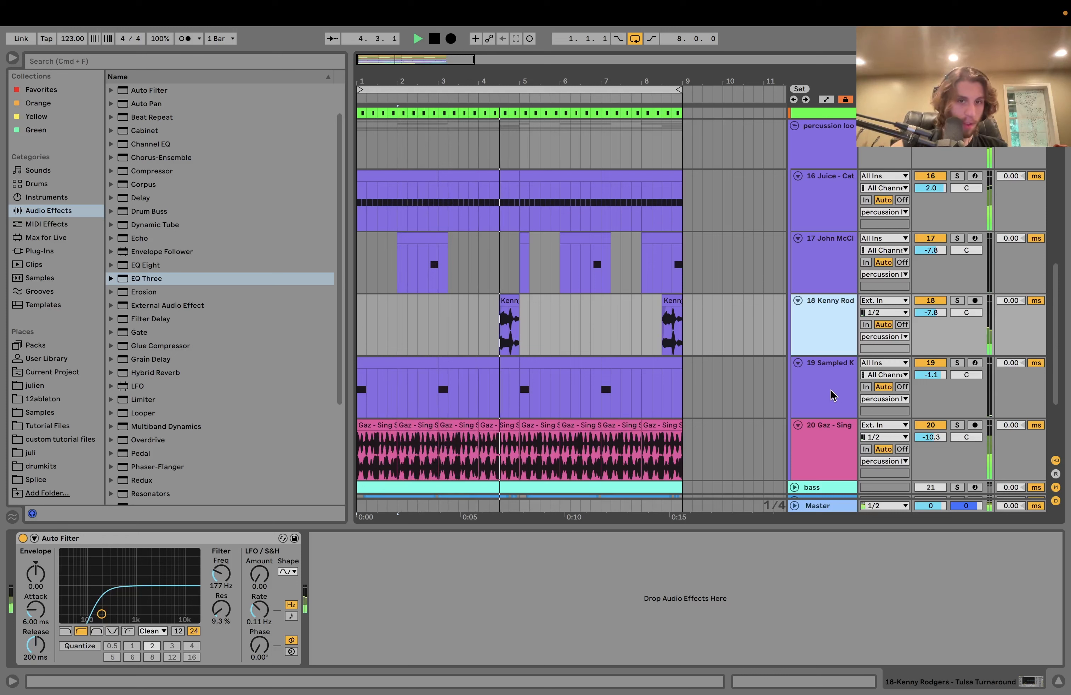
pyautogui.press('space')
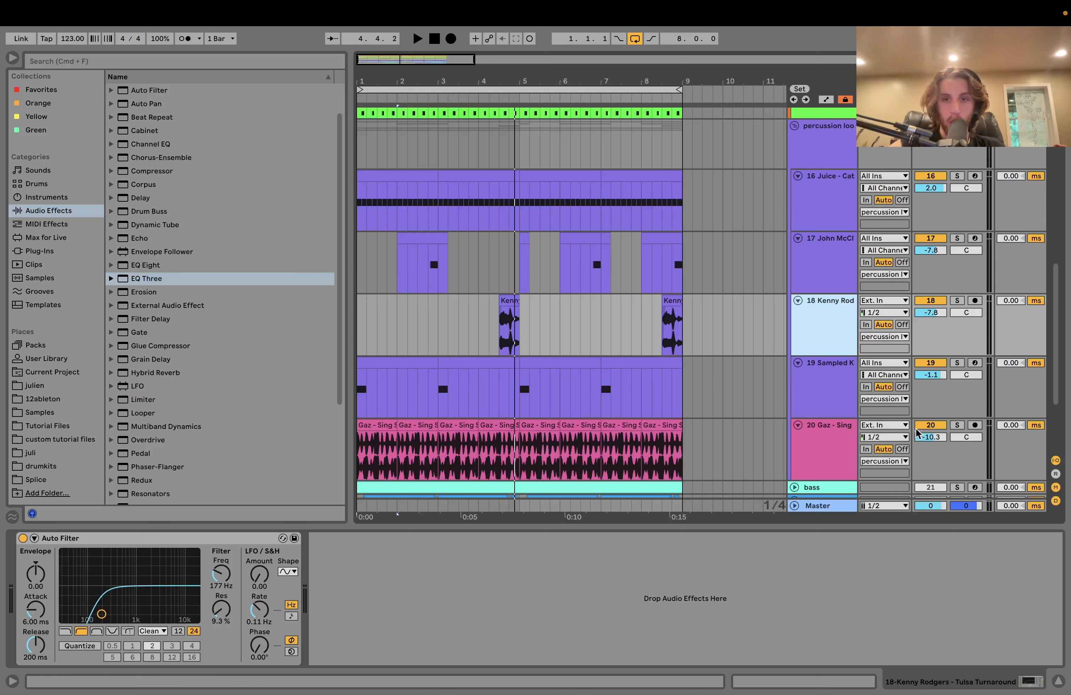
# Solo the 20 Gaz - Sing Sing track, play it, check its Auto Filters, and select its first clip
pyautogui.click(957, 426)
pyautogui.press('space')
pyautogui.click(832, 444)
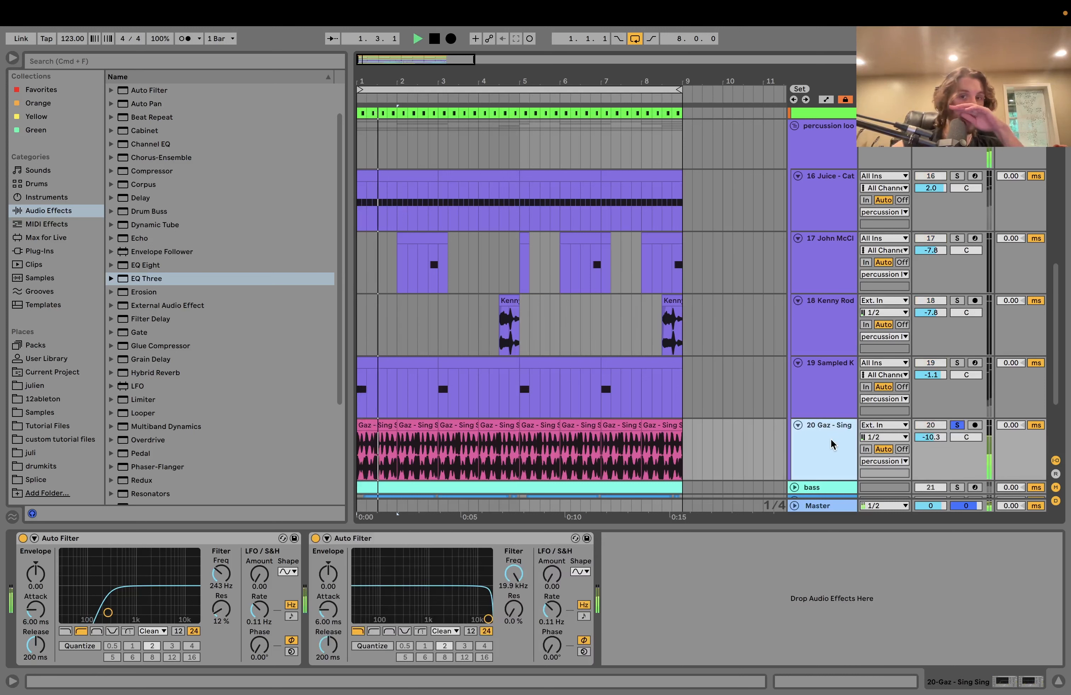
pyautogui.click(378, 451)
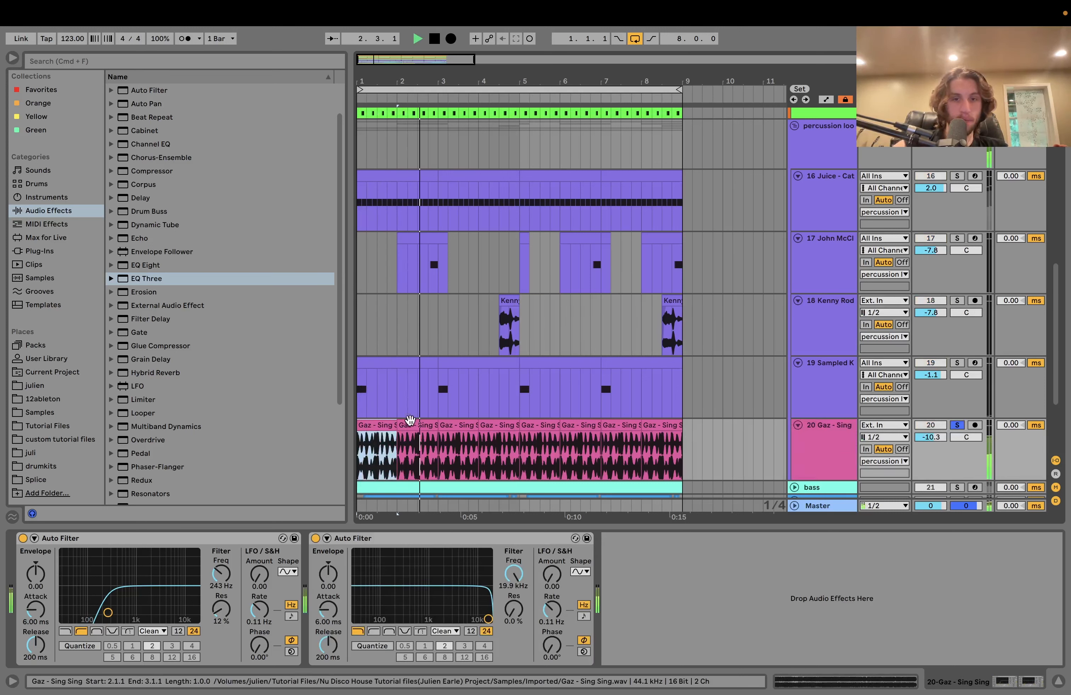
pyautogui.press('space')
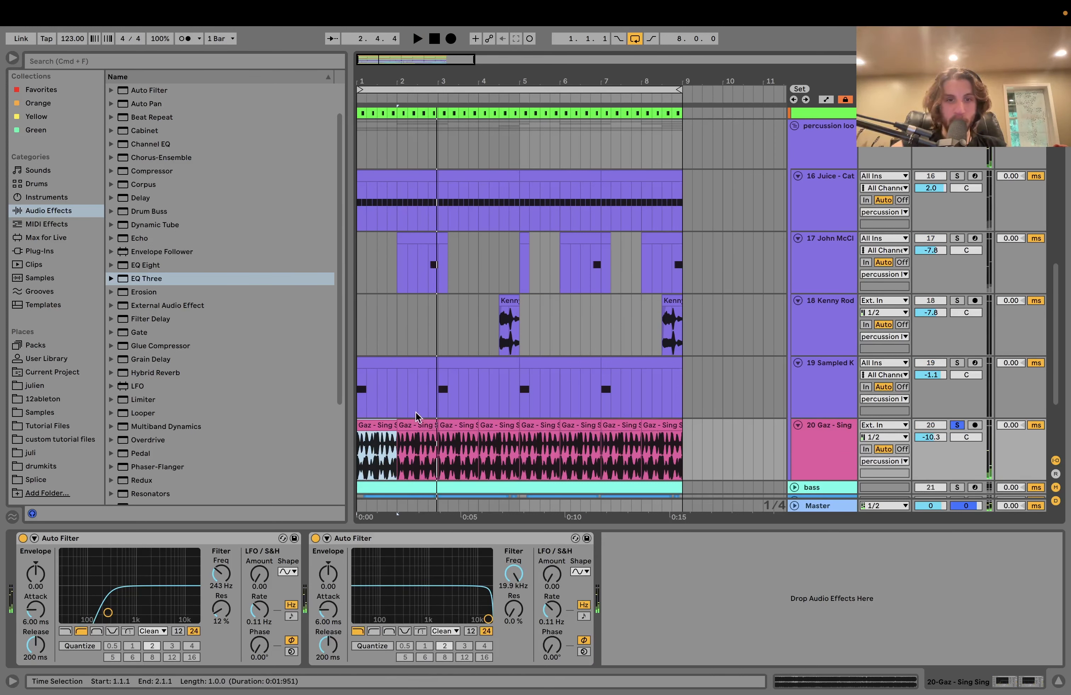
# Show the first Gaz - Sing Sing clip's sample in the browser and open the clip's waveform and settings
pyautogui.rightClick(376, 426)
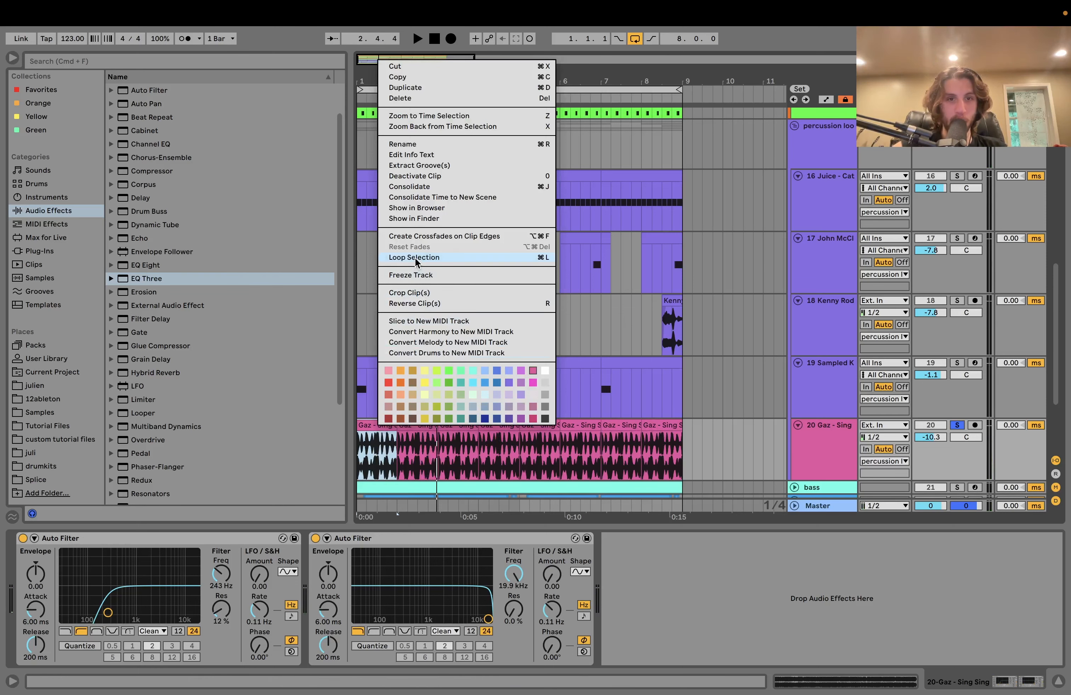
pyautogui.click(416, 208)
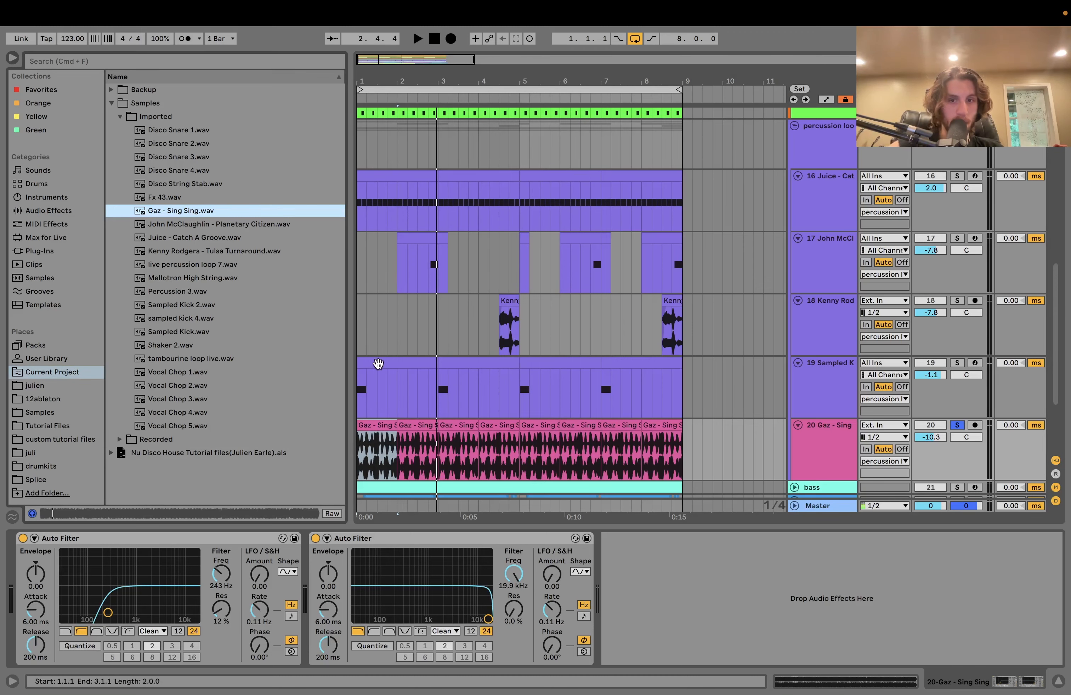
pyautogui.doubleClick(370, 427)
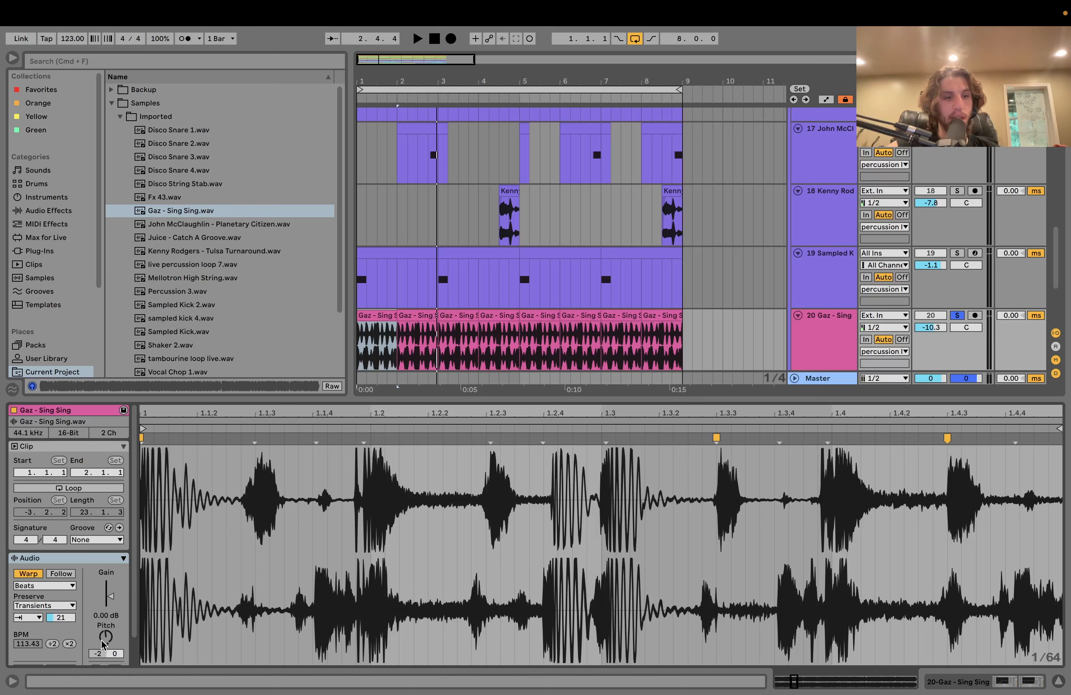
# Compare the first Gaz - Sing Sing clip's transient envelope at 100 and at 21 by playing the clip with each setting
pyautogui.click(29, 618)
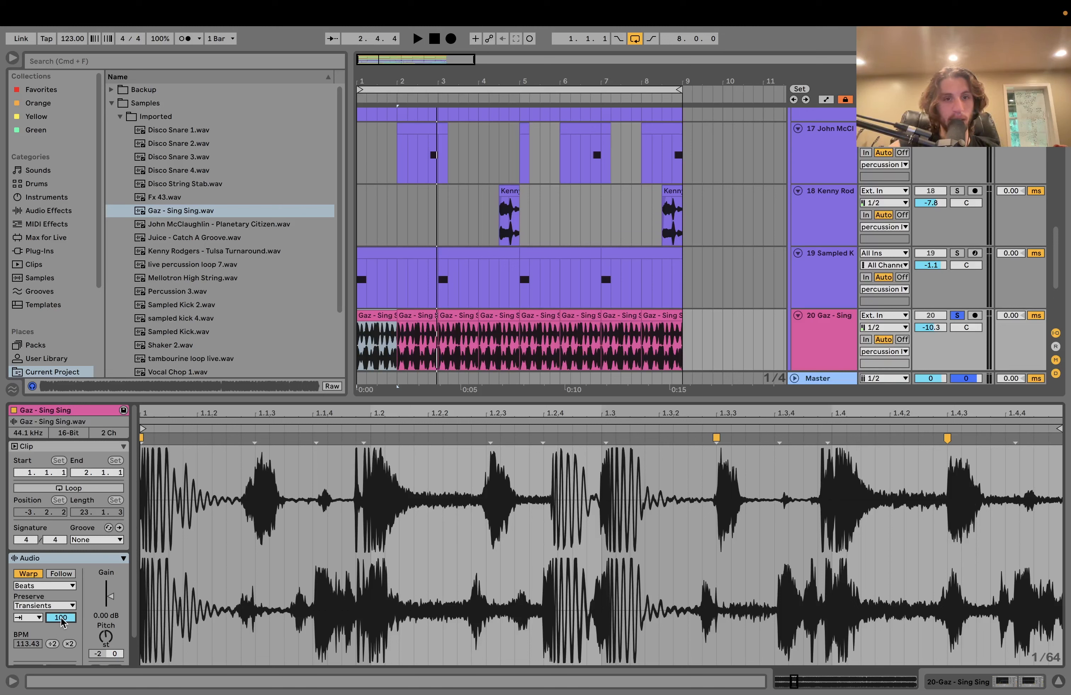
pyautogui.press('Return')
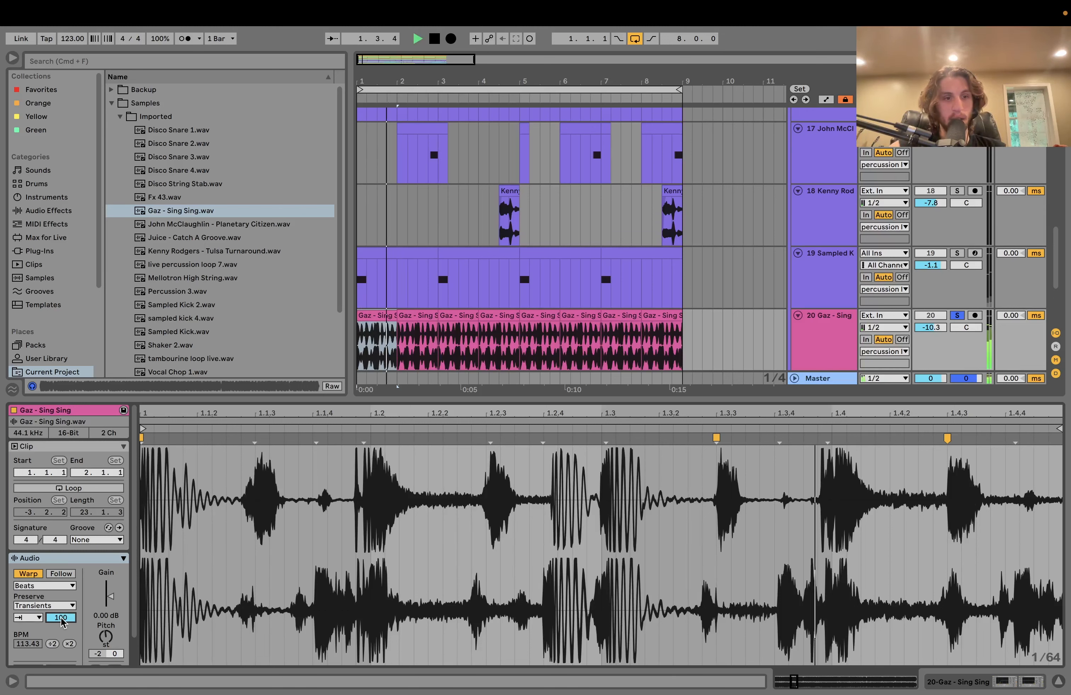
pyautogui.press('space')
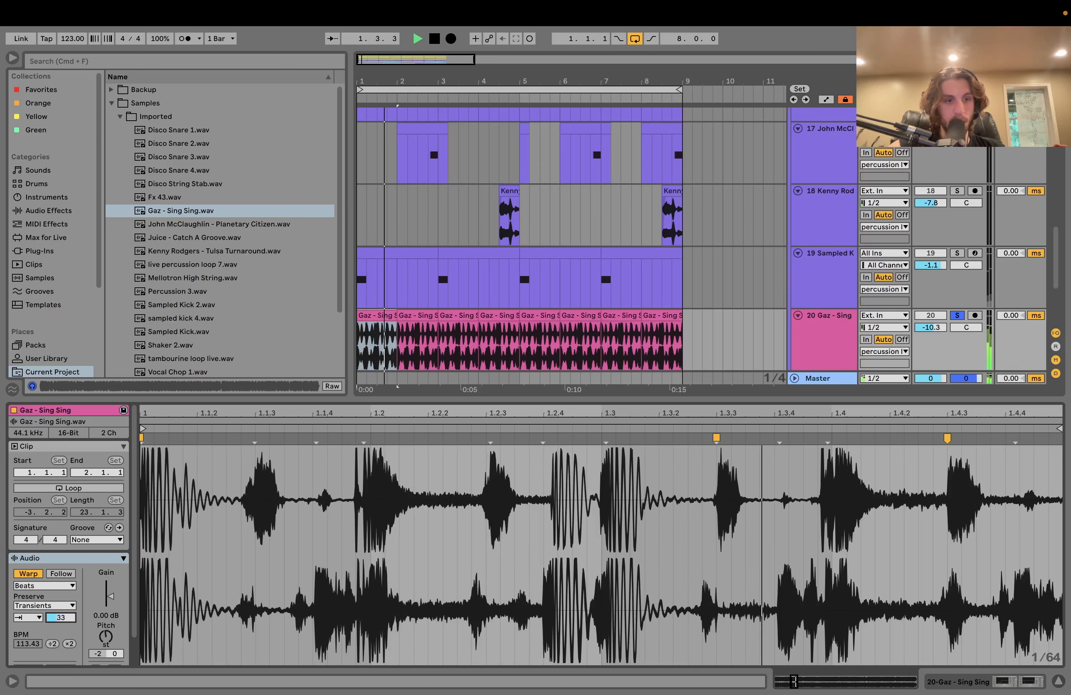
pyautogui.moveTo(62, 619); pyautogui.dragTo(62, 654)
pyautogui.press('space')
pyautogui.press('space')
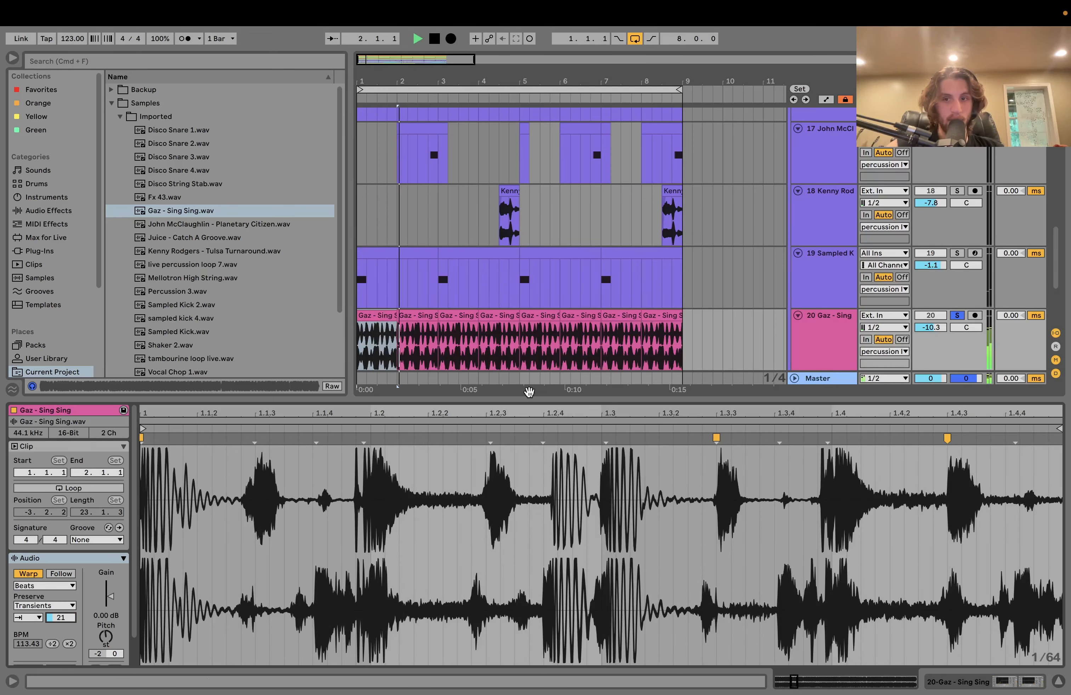
pyautogui.press('space')
# Show the Gaz - Sing Sing track's Auto Filters and play the loop together with the kick from bar 1 into bar 4
pyautogui.doubleClick(800, 348)
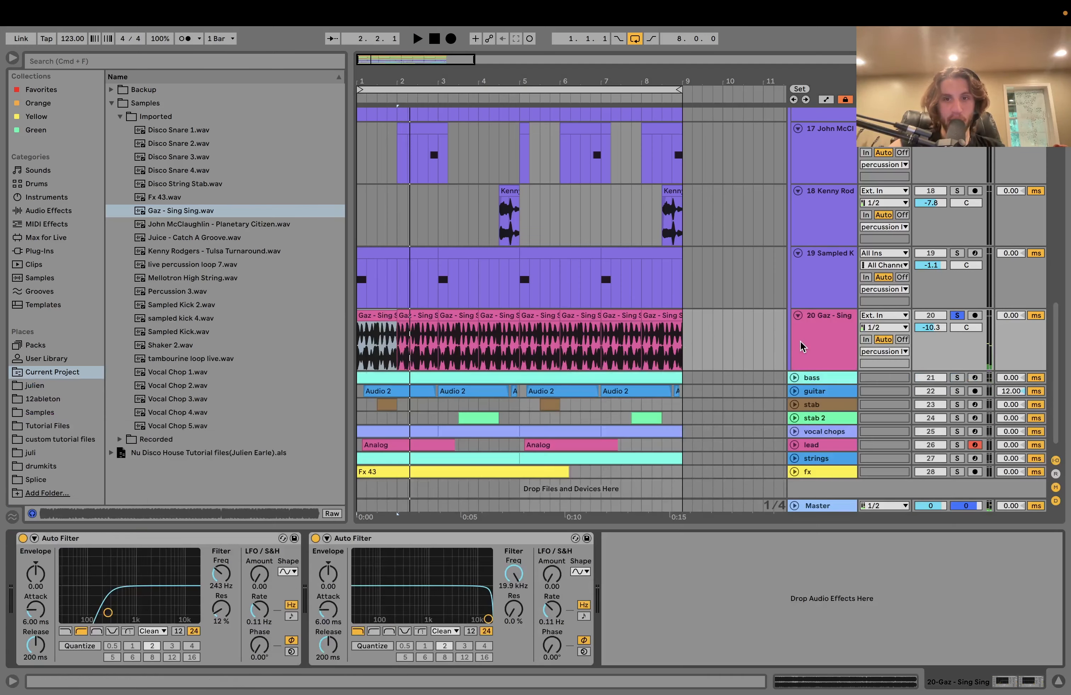
pyautogui.scroll(10, 800, 347)
pyautogui.press('space')
pyautogui.scroll(-10, 519, 307)
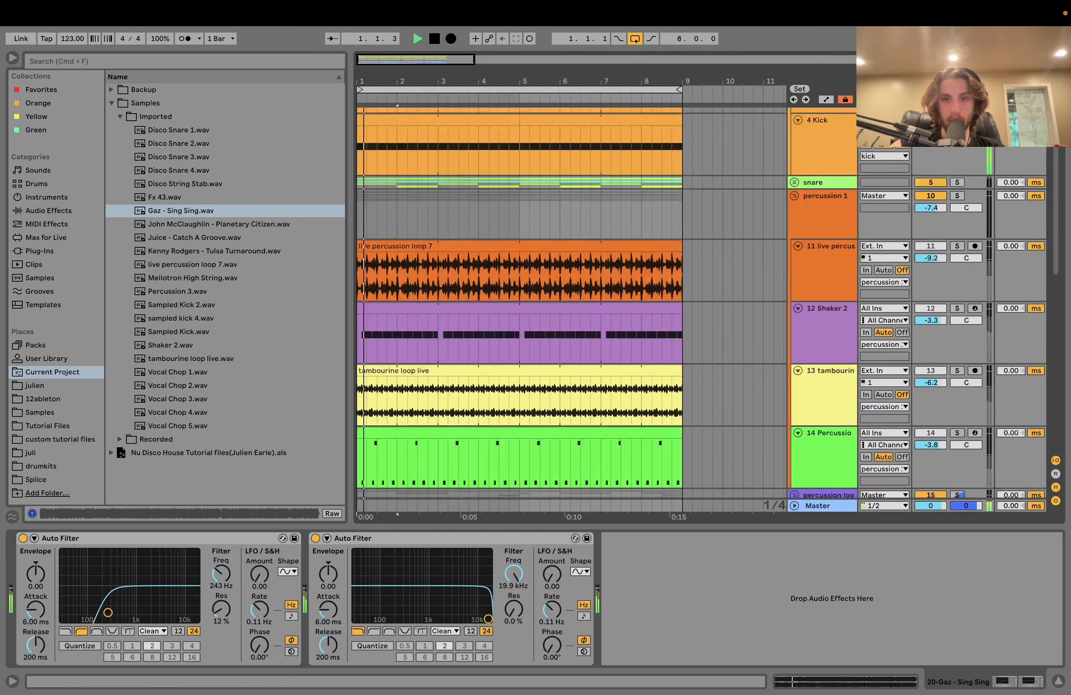
pyautogui.scroll(5, 962, 184)
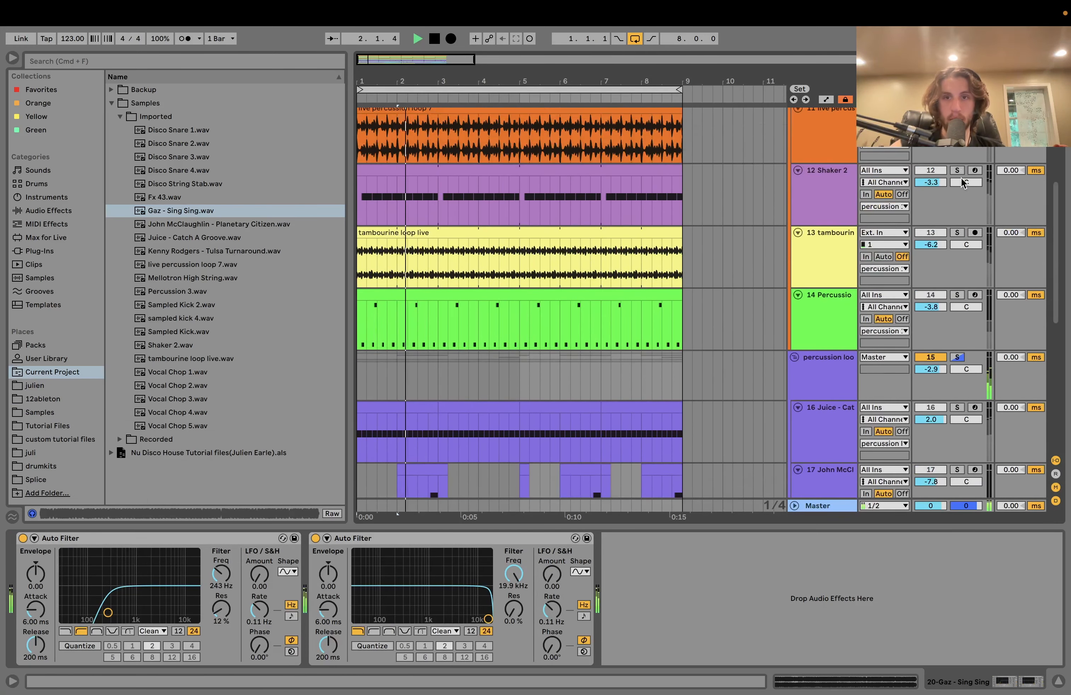
pyautogui.keyDown('super'); pyautogui.click(958, 268); pyautogui.keyUp('super')
pyautogui.scroll(-10, 960, 274)
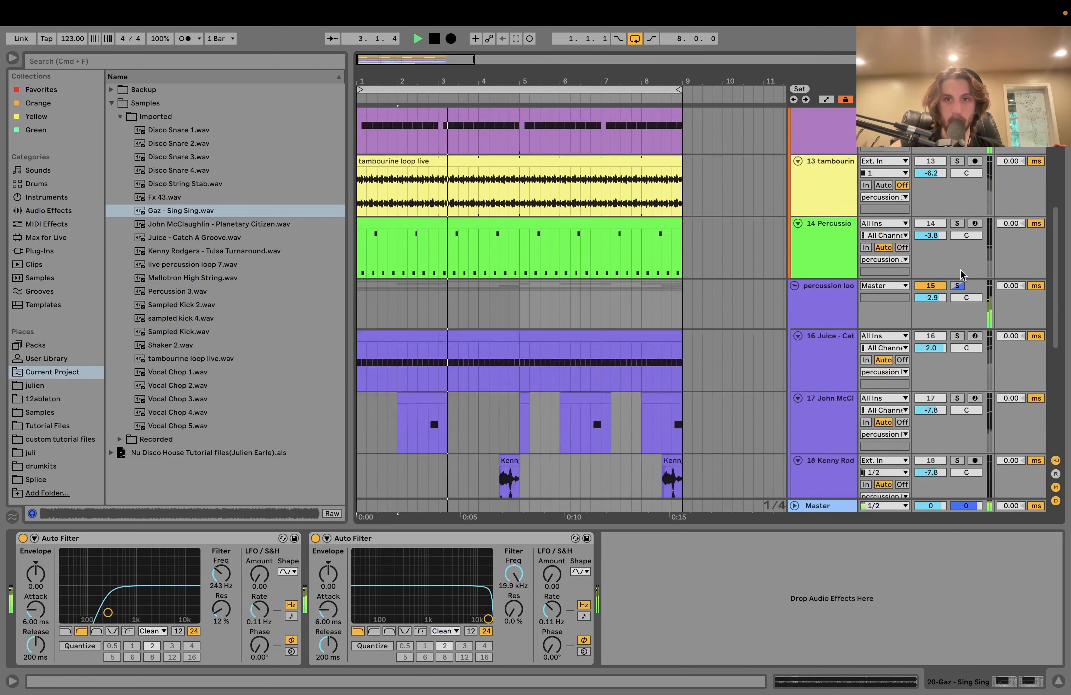
pyautogui.click(819, 336)
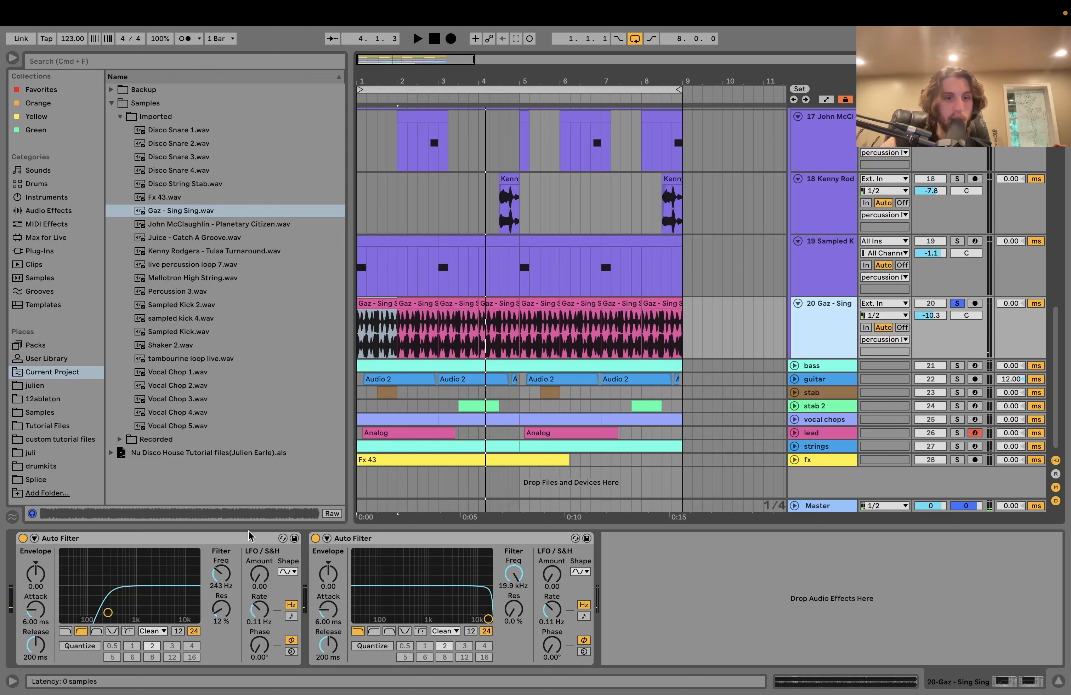
pyautogui.scroll(2, 876, 326)
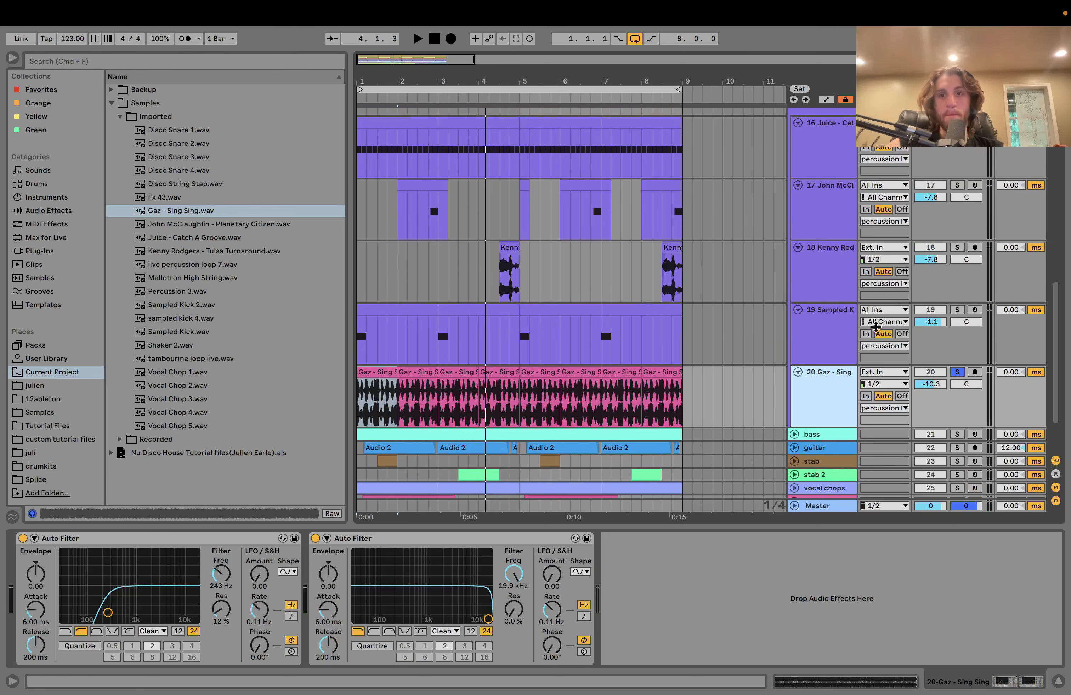
# Solo the 19 Sampled Kick track, show its sampler, and play it from bar 1
pyautogui.click(956, 372)
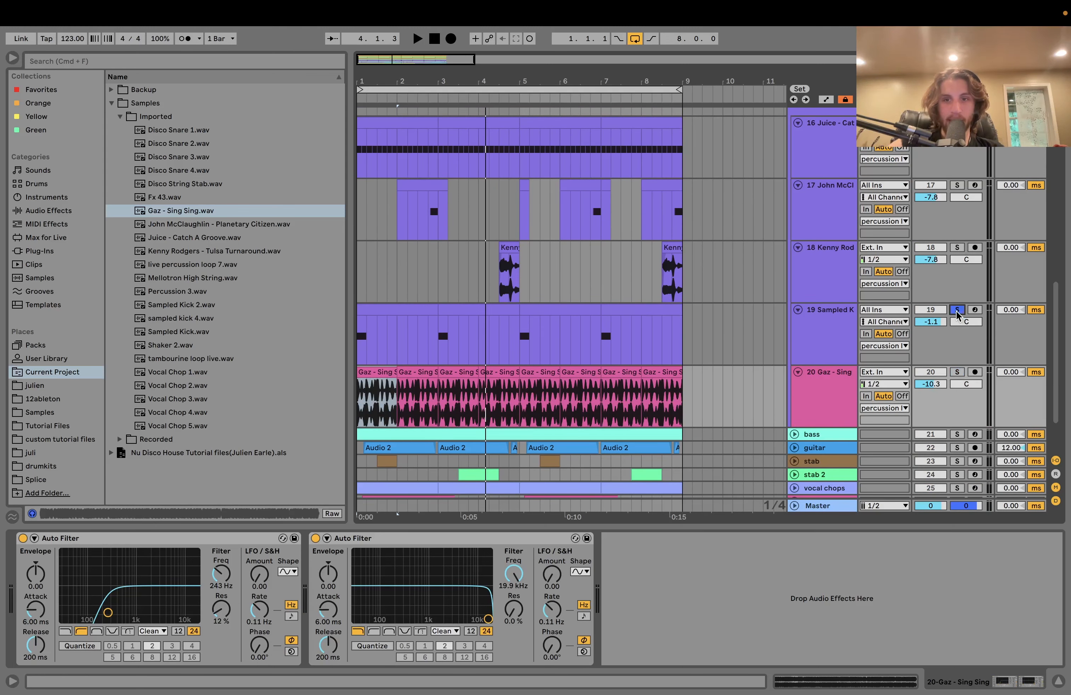
pyautogui.click(836, 319)
pyautogui.press('space')
pyautogui.press('space')
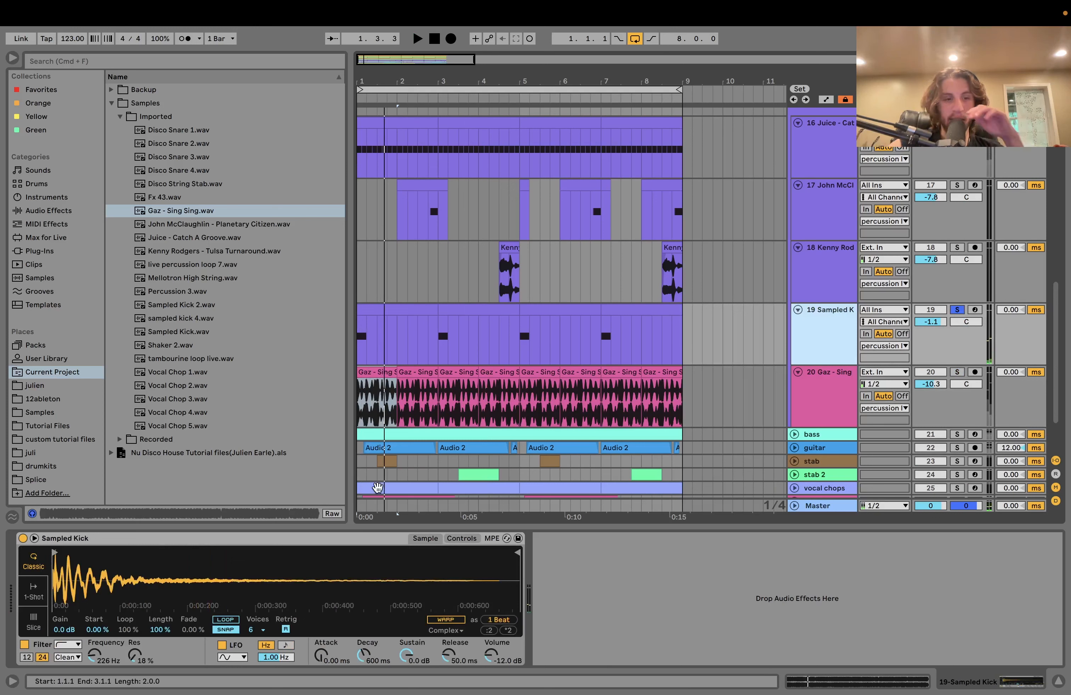
pyautogui.press('space')
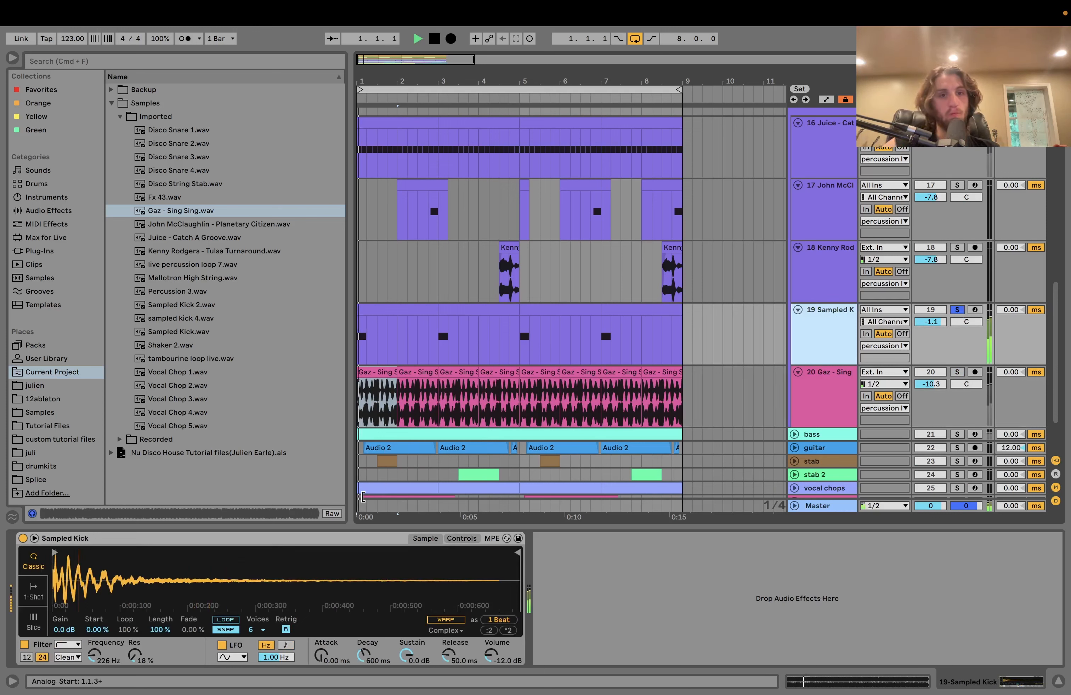
pyautogui.press('space')
# Add the 20 Gaz - Sing Sing track to the solo and play it together with the sampled kick
pyautogui.click(957, 372)
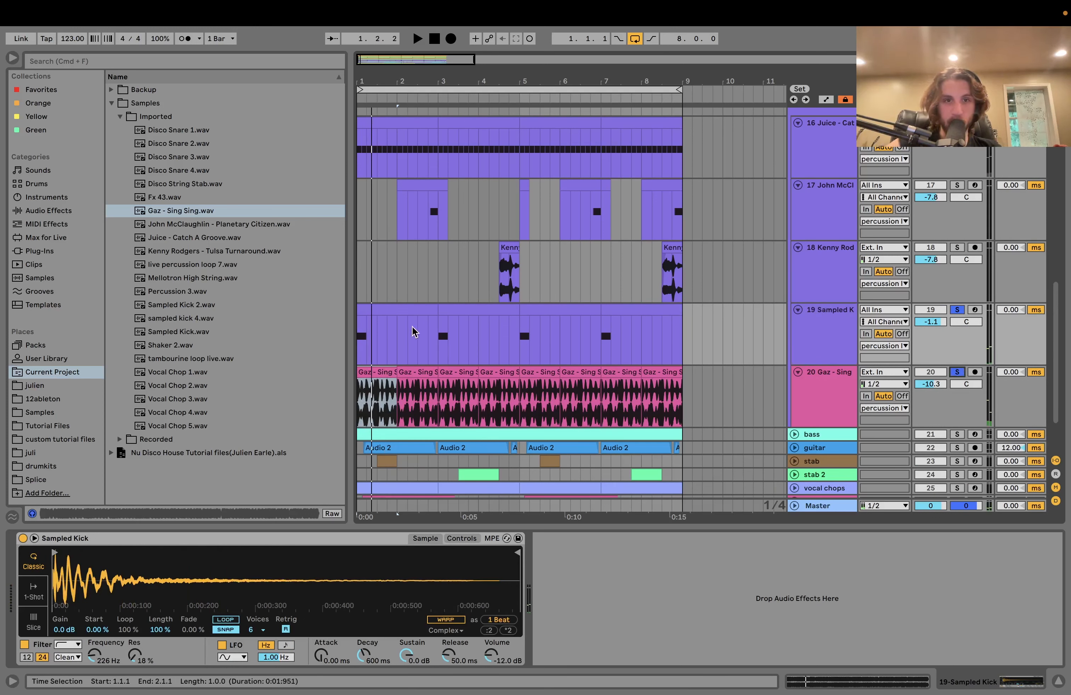
pyautogui.press('space')
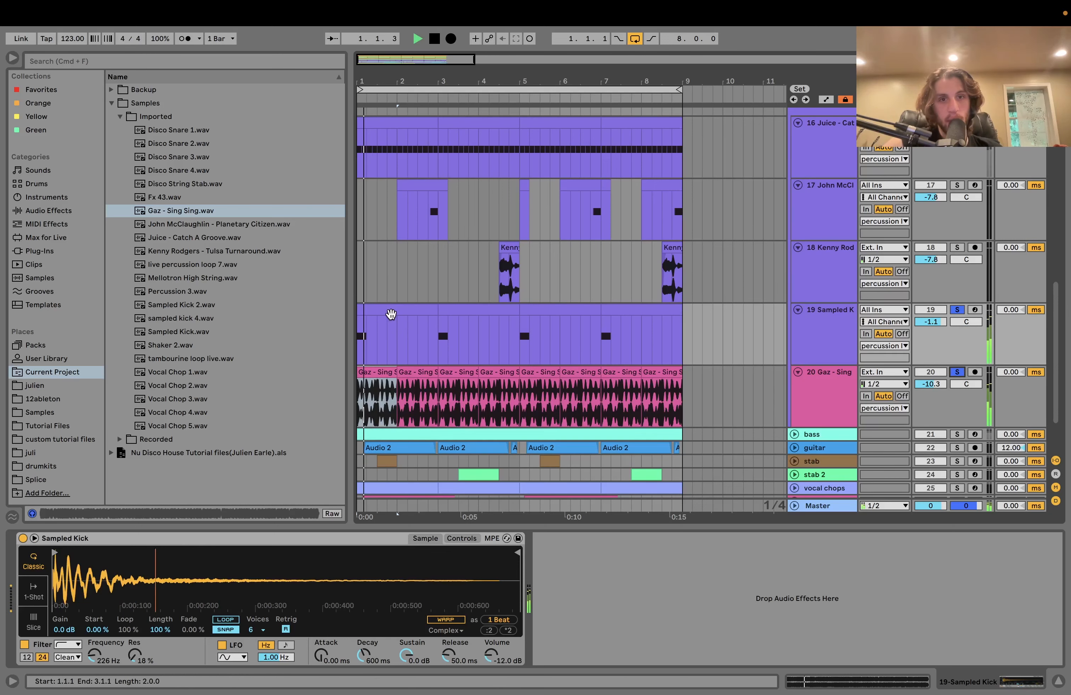
pyautogui.scroll(5, 391, 315)
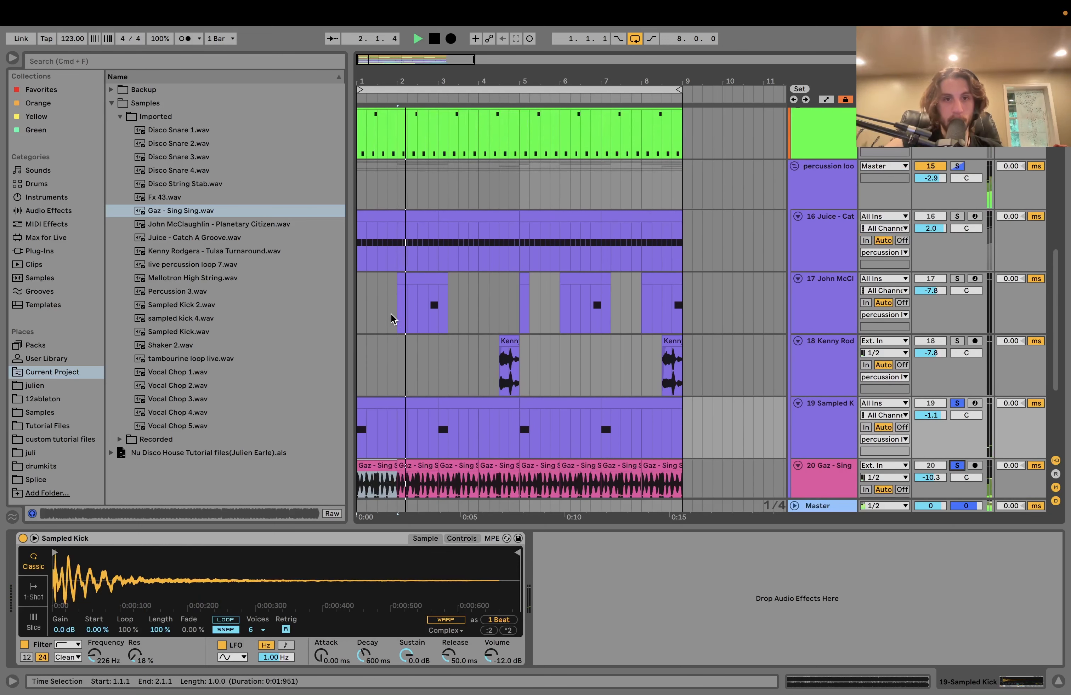
# Solo the 17 John McLaughlin track and play its hit from 2.4.1, first alone and then with the 19 Sampled Kick
pyautogui.click(957, 280)
pyautogui.click(428, 315)
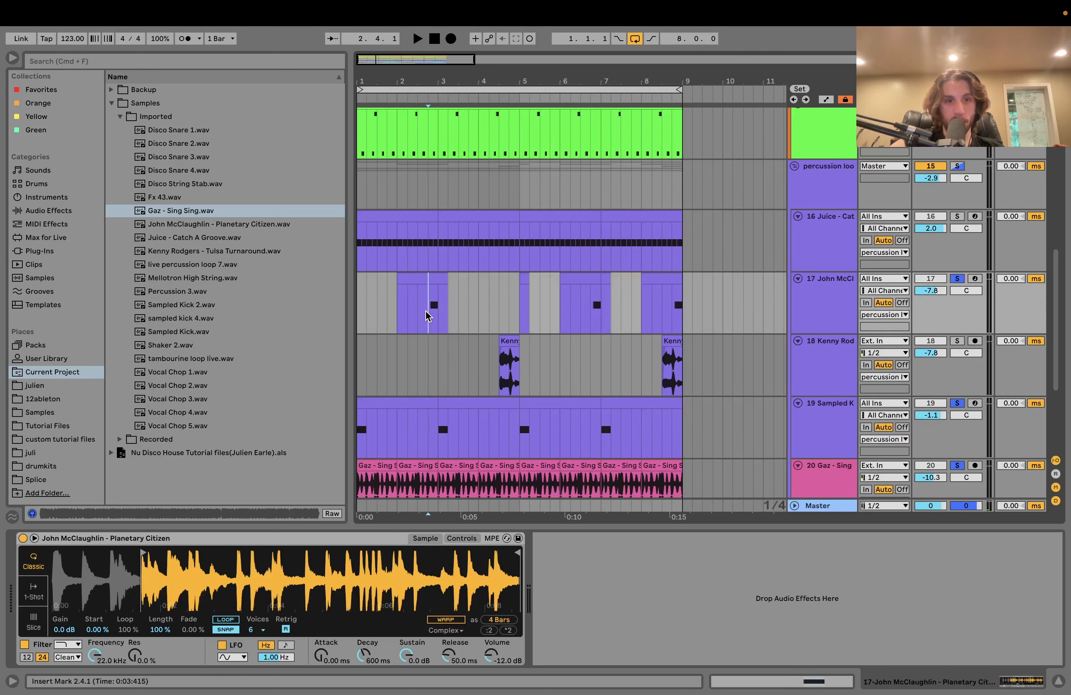
pyautogui.press('space')
pyautogui.click(958, 280)
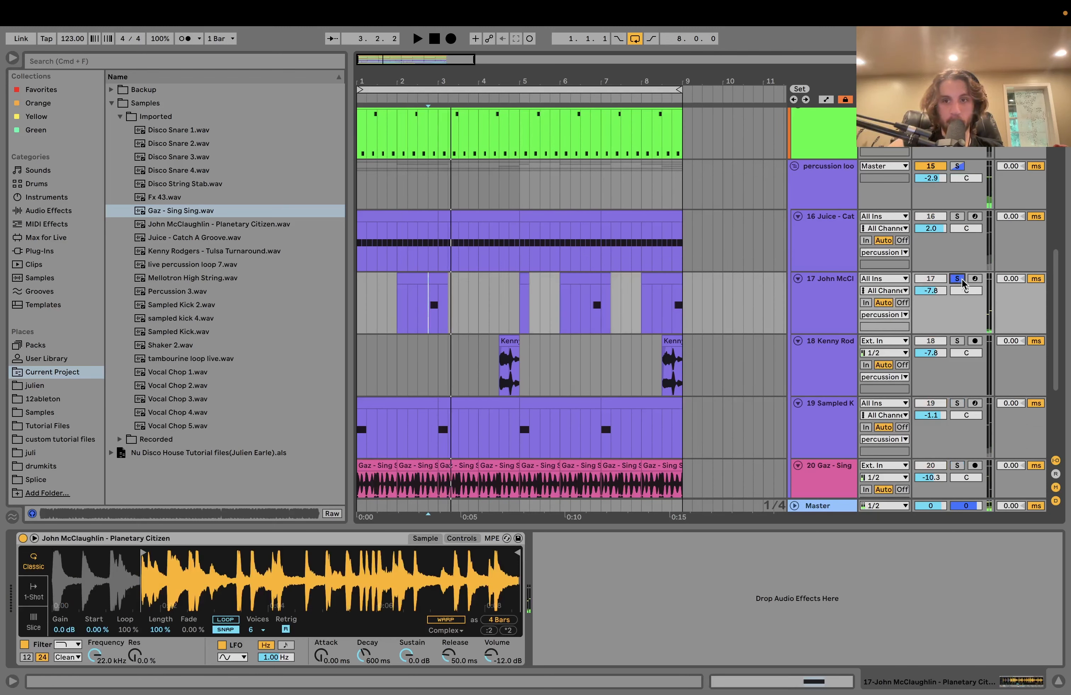
pyautogui.click(833, 322)
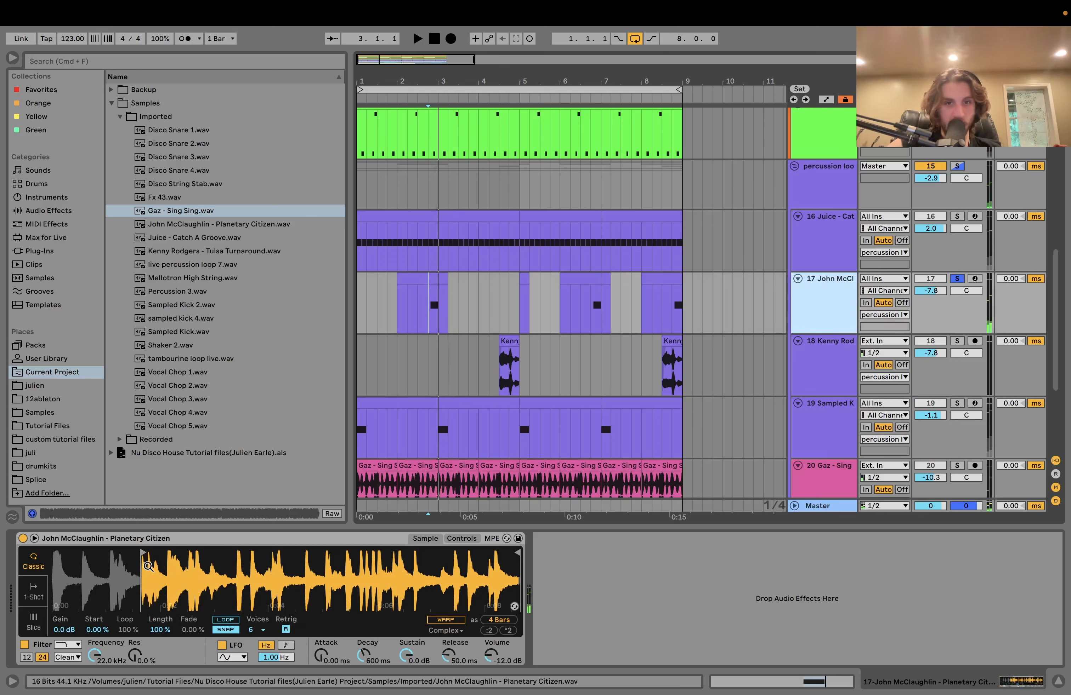
pyautogui.click(956, 404)
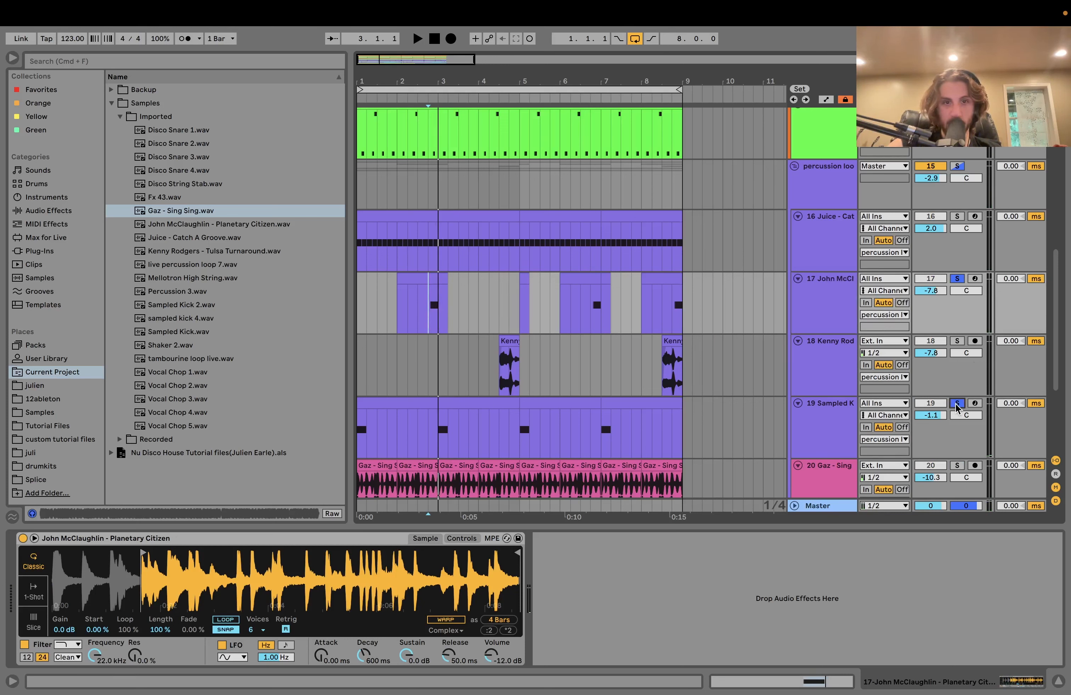
pyautogui.press('space')
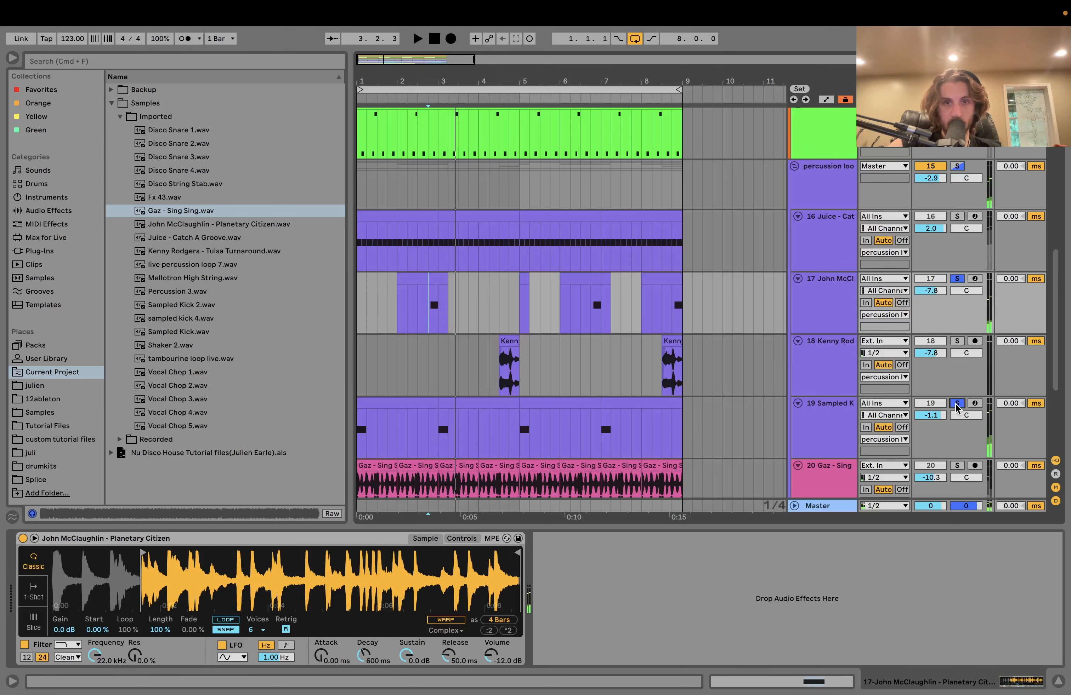
# Add the 18 Kenny Rodgers track to the solo and play its first clip from 4.3.1 twice
pyautogui.click(957, 341)
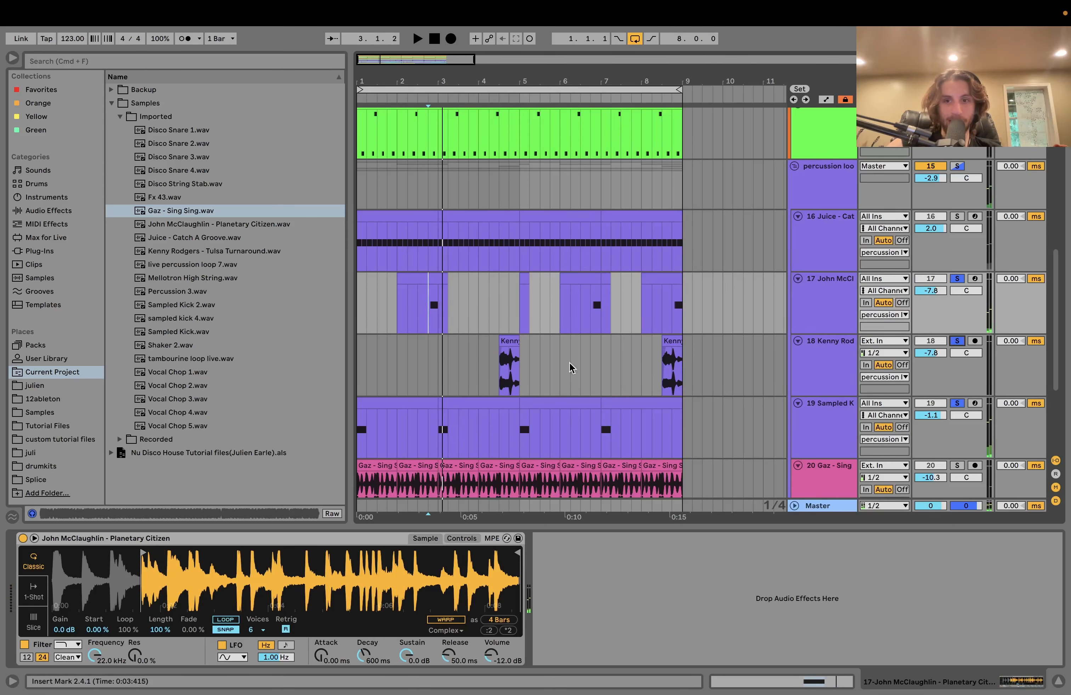
pyautogui.click(509, 342)
pyautogui.press('space')
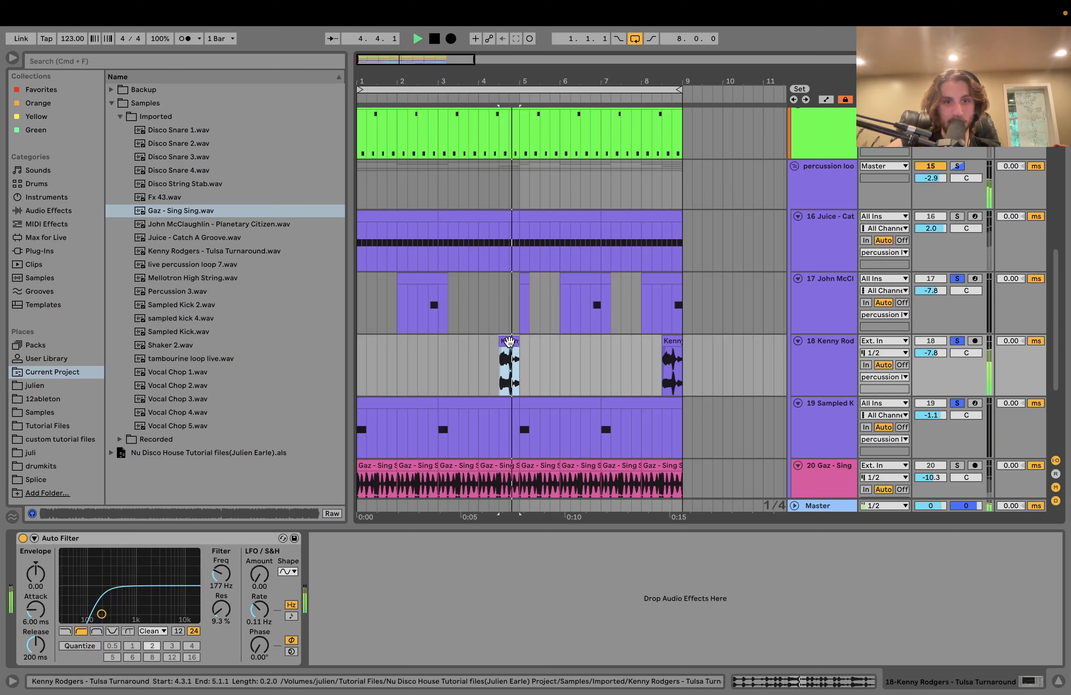
pyautogui.press('space')
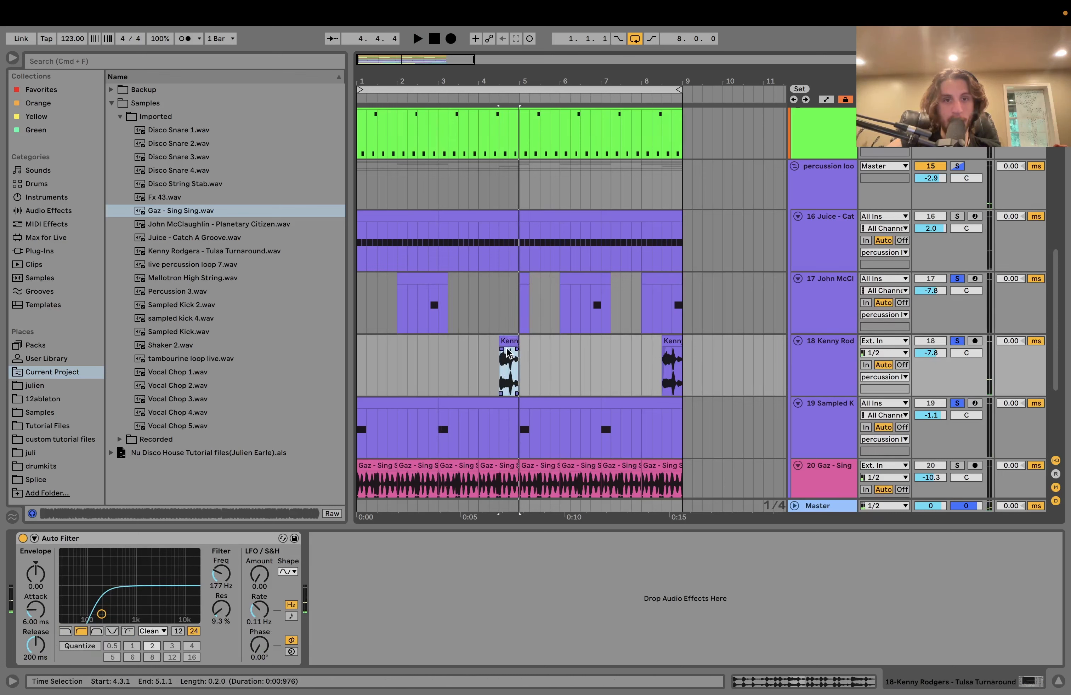
pyautogui.click(508, 344)
pyautogui.press('space')
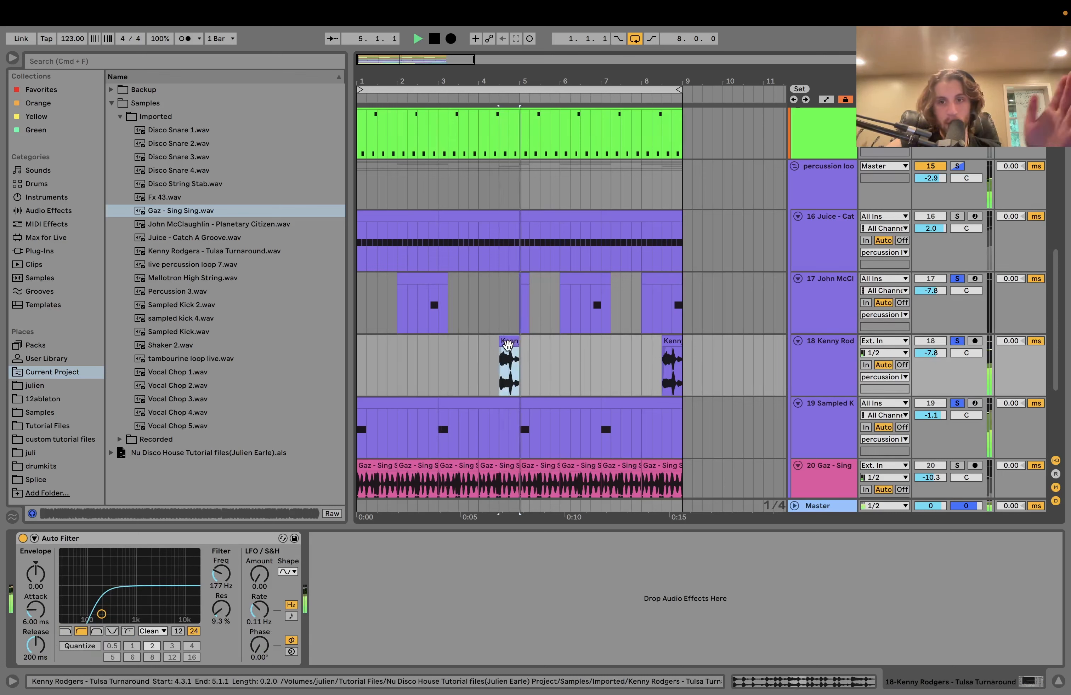
pyautogui.press('space')
# Replay the John McLaughlin hit from 2.4.1 with the other soloed layers
pyautogui.click(427, 313)
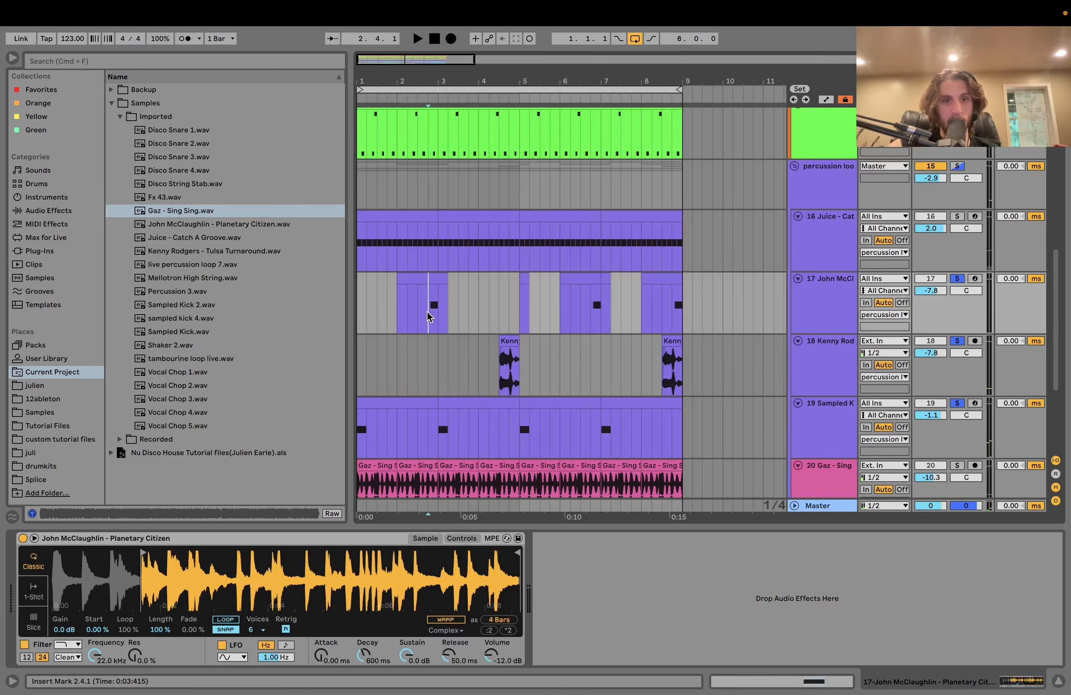
pyautogui.press('space')
pyautogui.press('space')
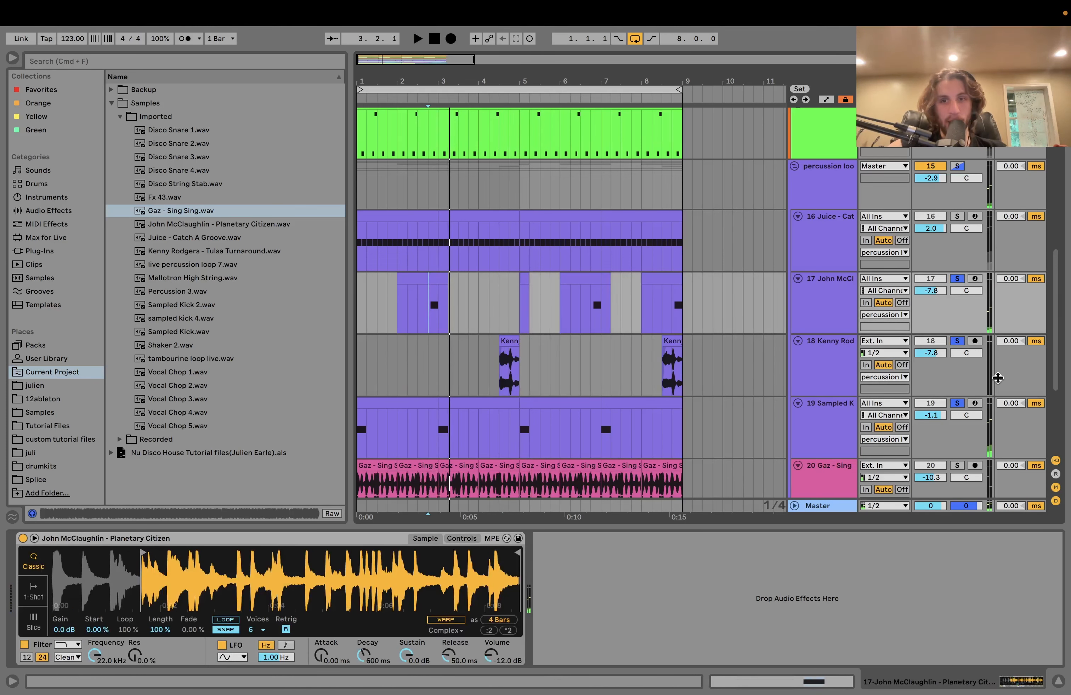
# Solo the 16 Juice - Catch A Groove track, zoom into its sampled slice, and play its first clip from bar 1
pyautogui.click(956, 216)
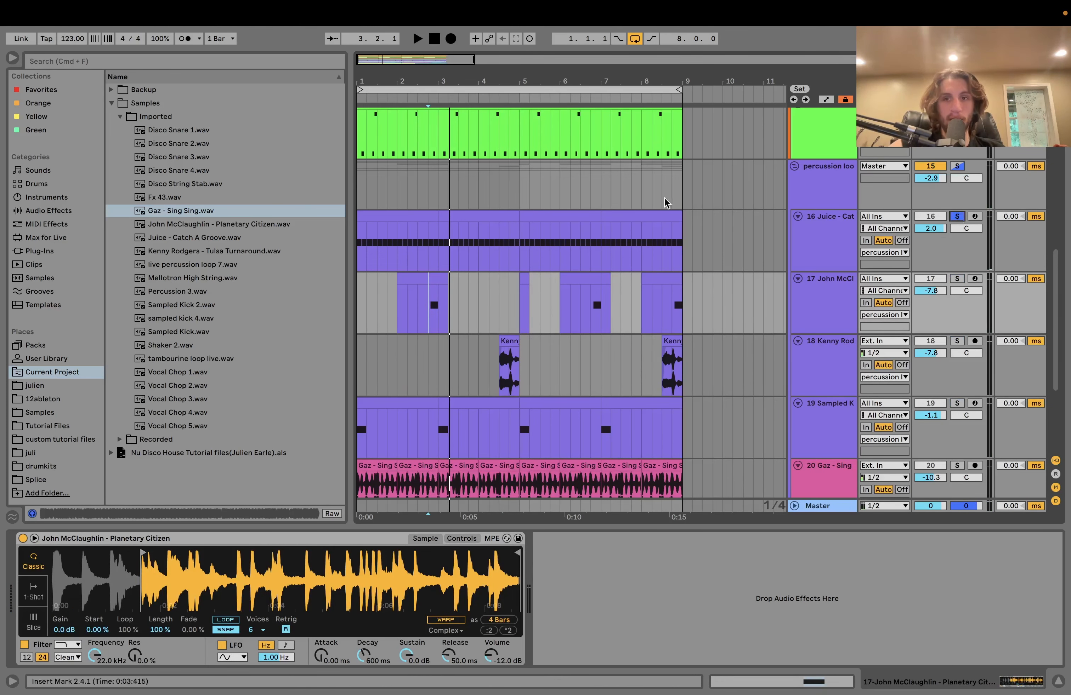
pyautogui.click(402, 215)
pyautogui.moveTo(116, 575); pyautogui.dragTo(183, 560)
pyautogui.press('space')
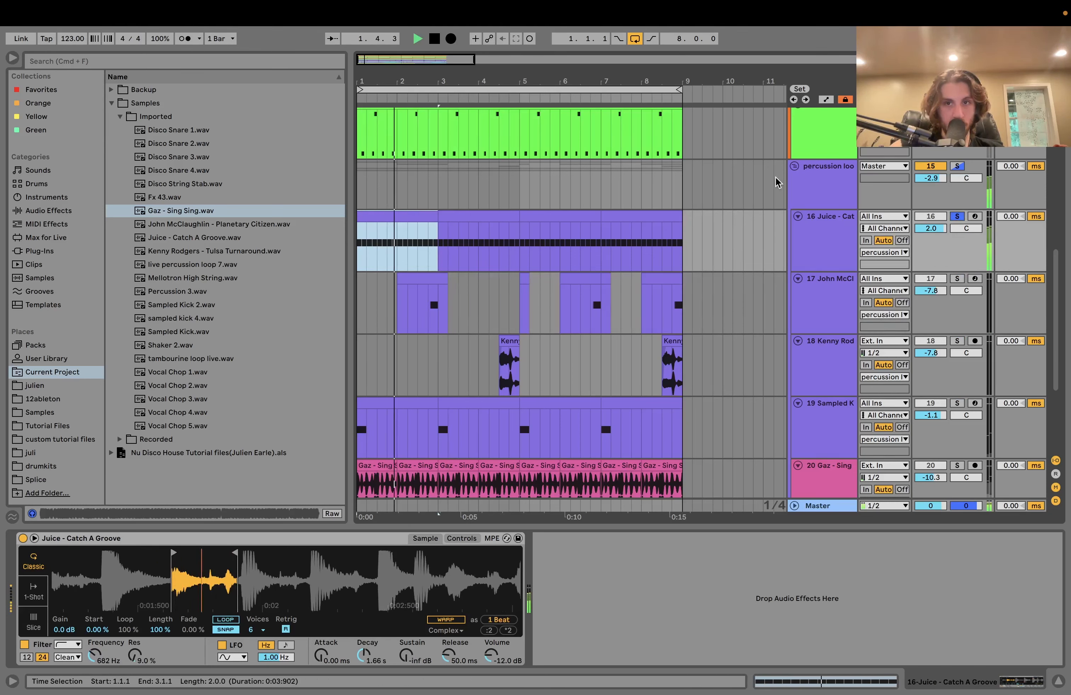
# Solo the whole percussion loop group, play it into bar 4, and show the group's Compressor and Auto Filter
pyautogui.click(958, 167)
pyautogui.click(958, 167)
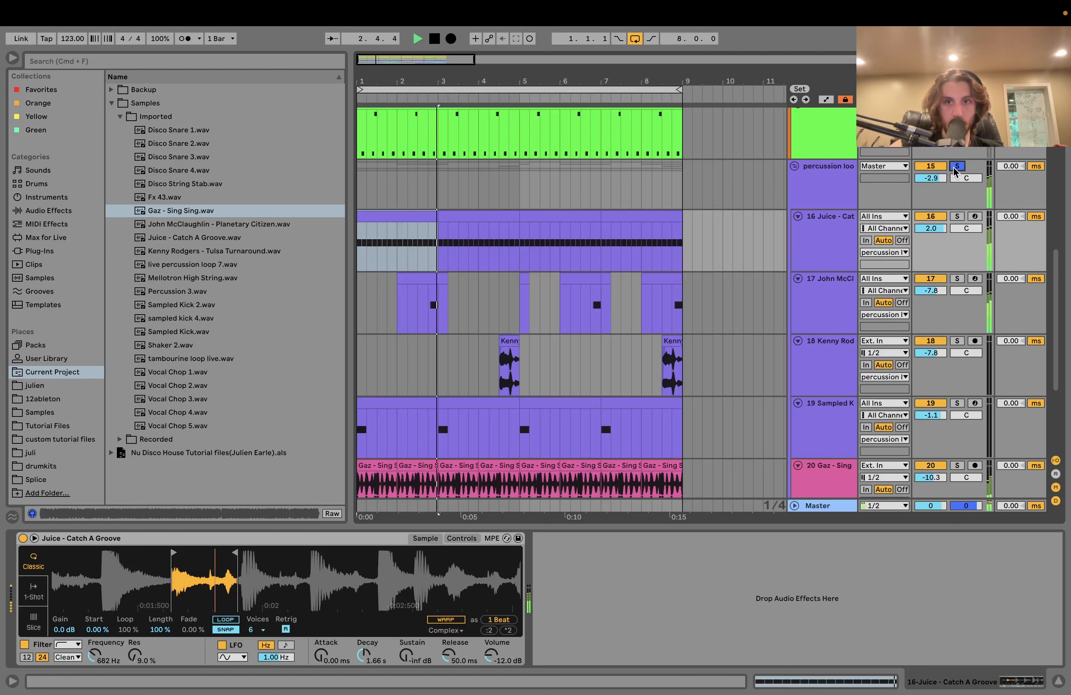
pyautogui.click(838, 227)
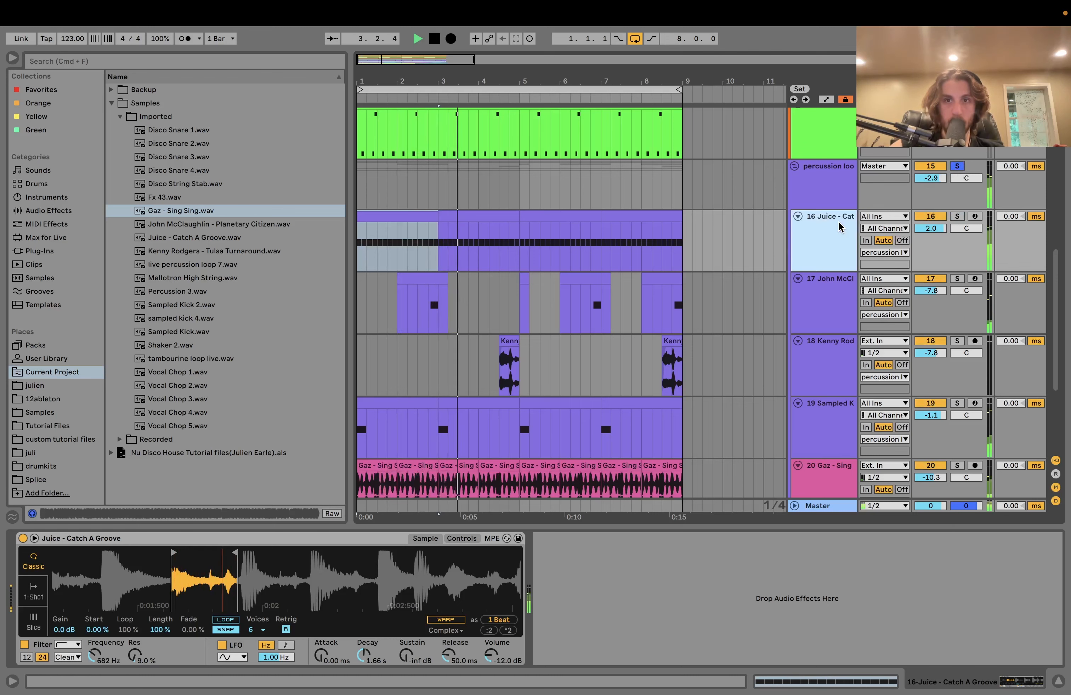
pyautogui.click(836, 196)
pyautogui.press('space')
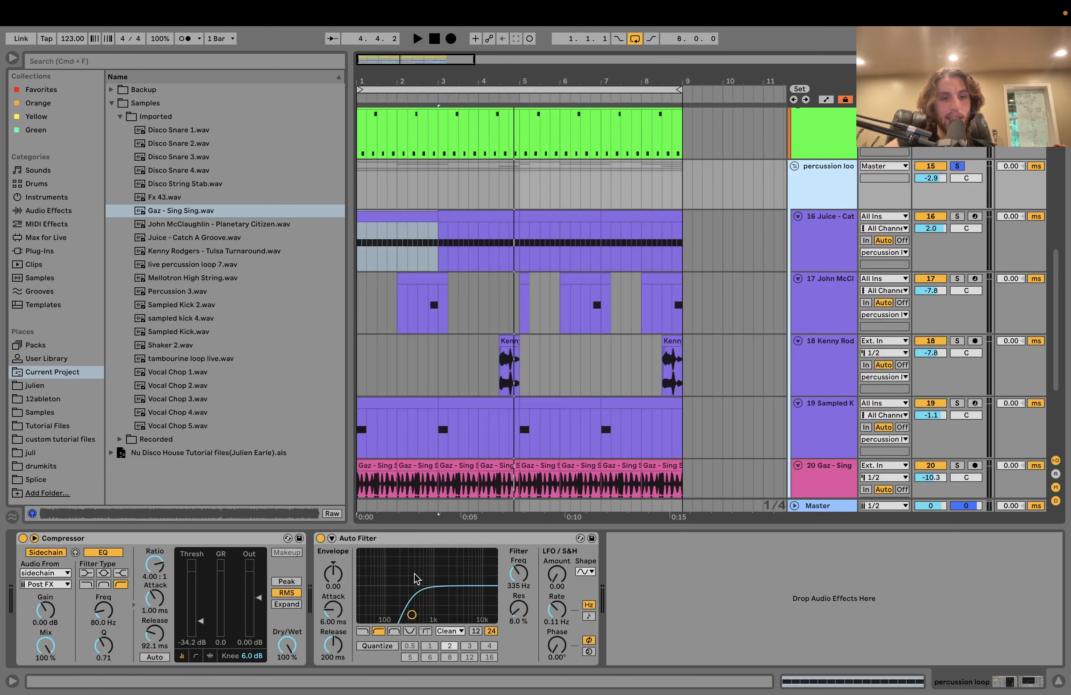
# Add the kick, snare and percussion 1 groups to the soloed percussion loop group and play them together from bar 1
pyautogui.scroll(10, 971, 221)
pyautogui.press('space')
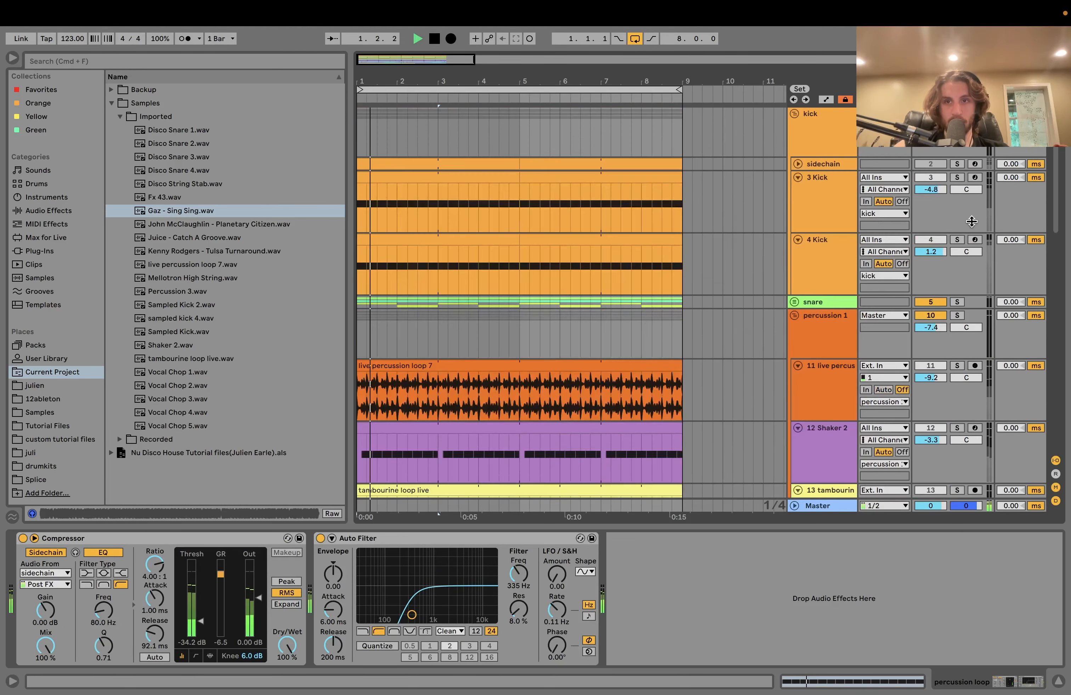
pyautogui.scroll(-5, 961, 223)
pyautogui.press('space')
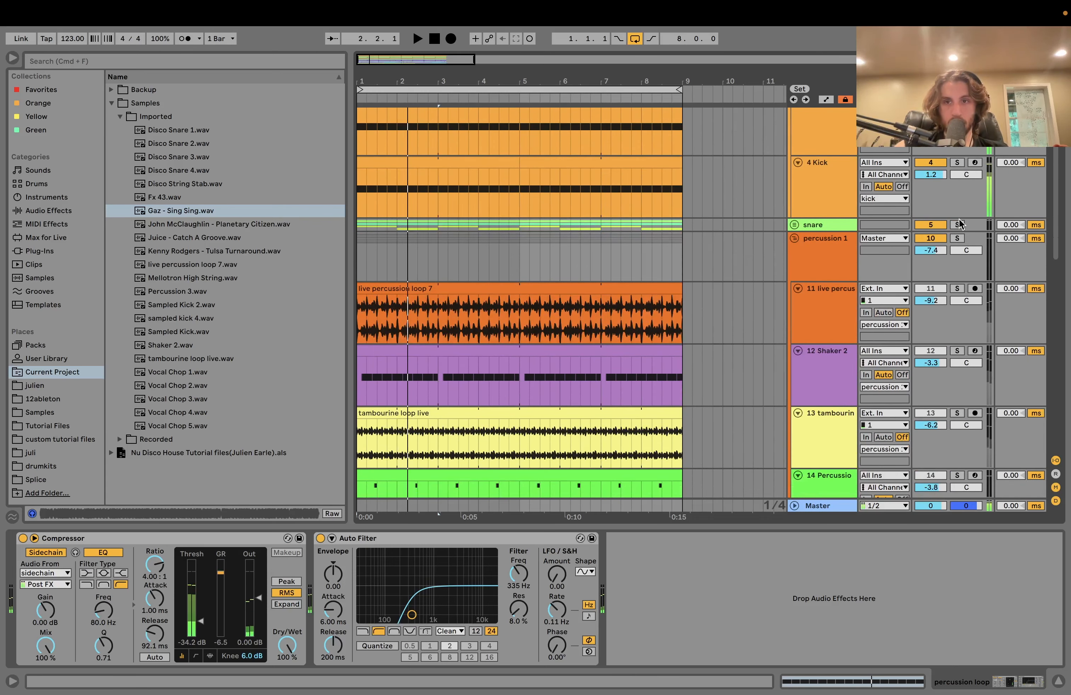
pyautogui.scroll(-2, 958, 228)
pyautogui.press('space')
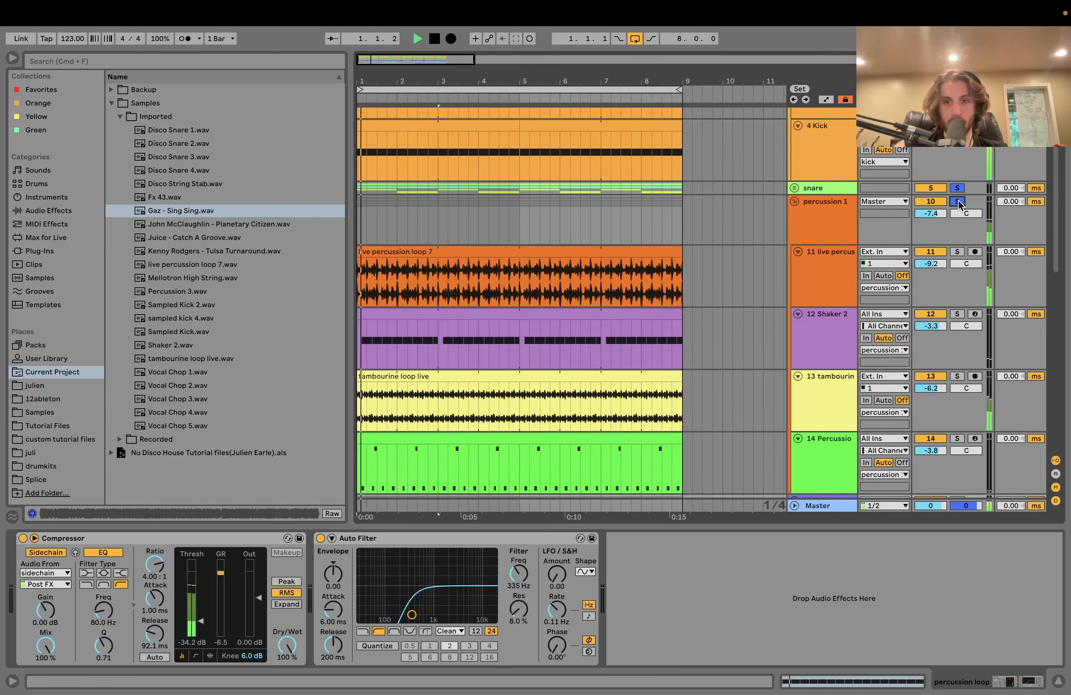
# Toggle the solos of the percussion loop and percussion 1 groups during playback to compare the beat with and without each
pyautogui.scroll(-15, 956, 212)
pyautogui.click(956, 270)
pyautogui.scroll(6, 957, 253)
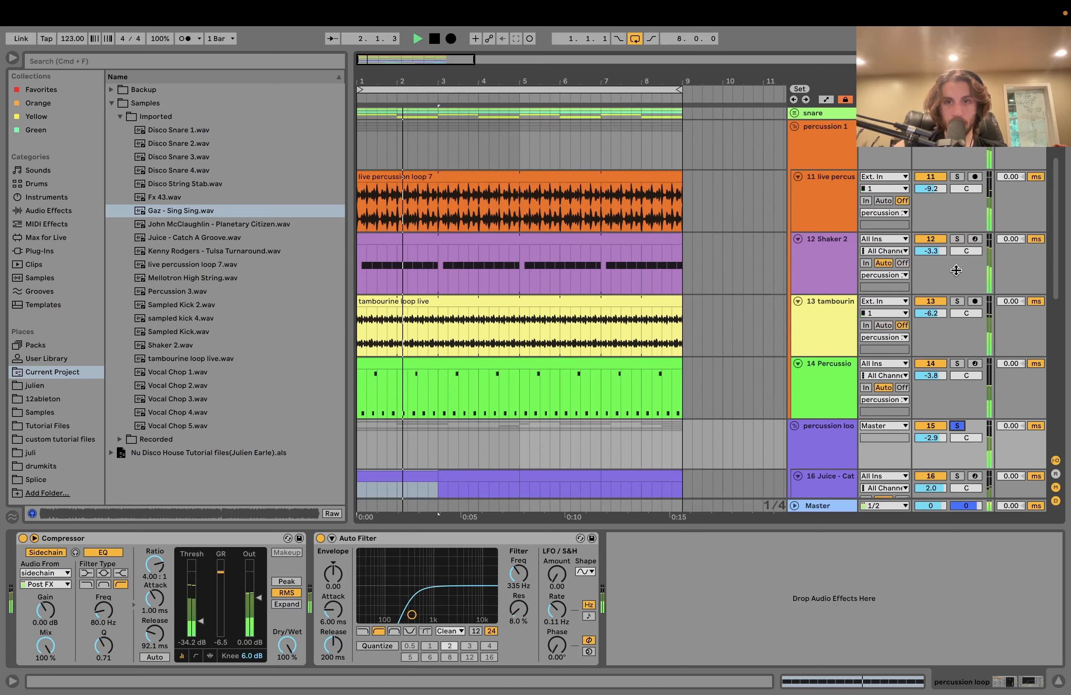
pyautogui.click(957, 154)
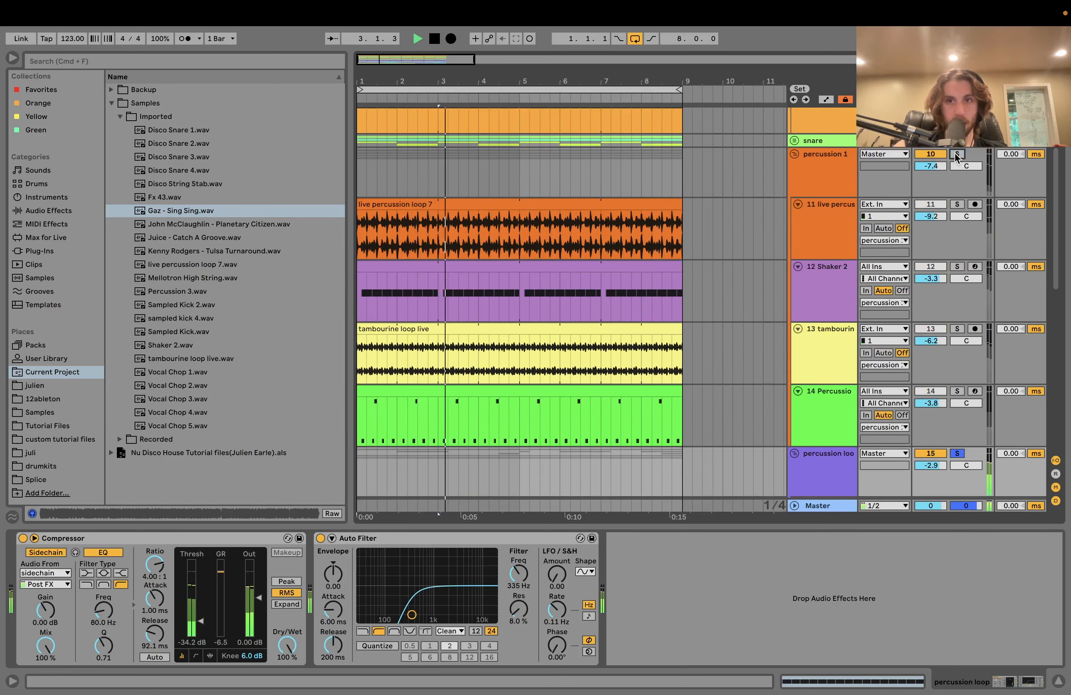
pyautogui.scroll(-7, 957, 156)
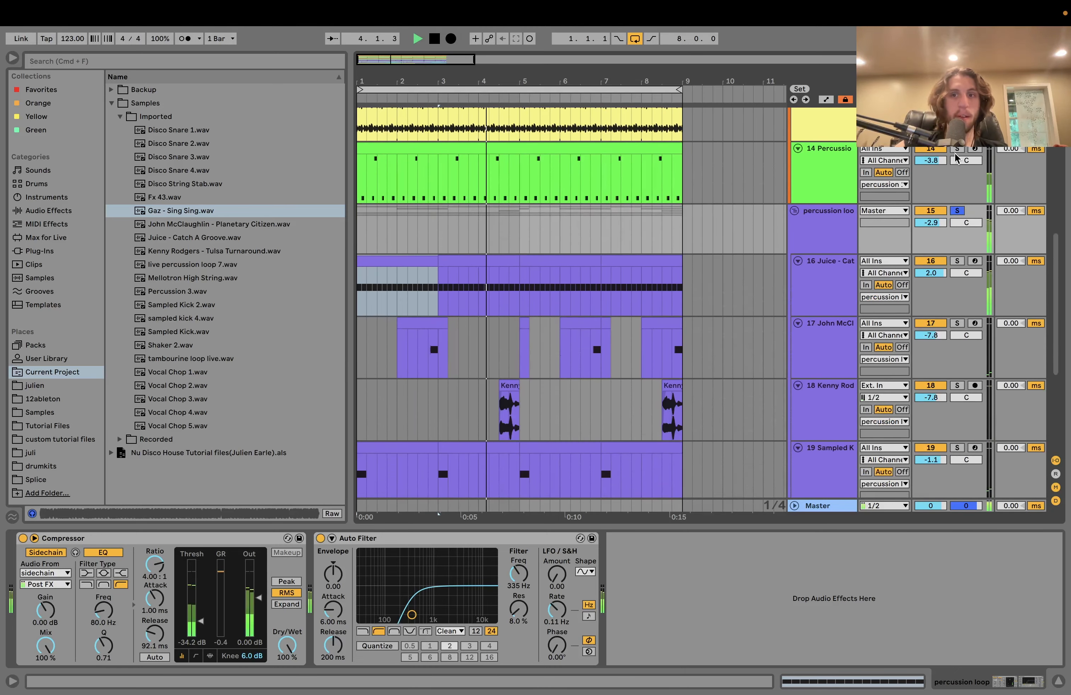
pyautogui.press('space')
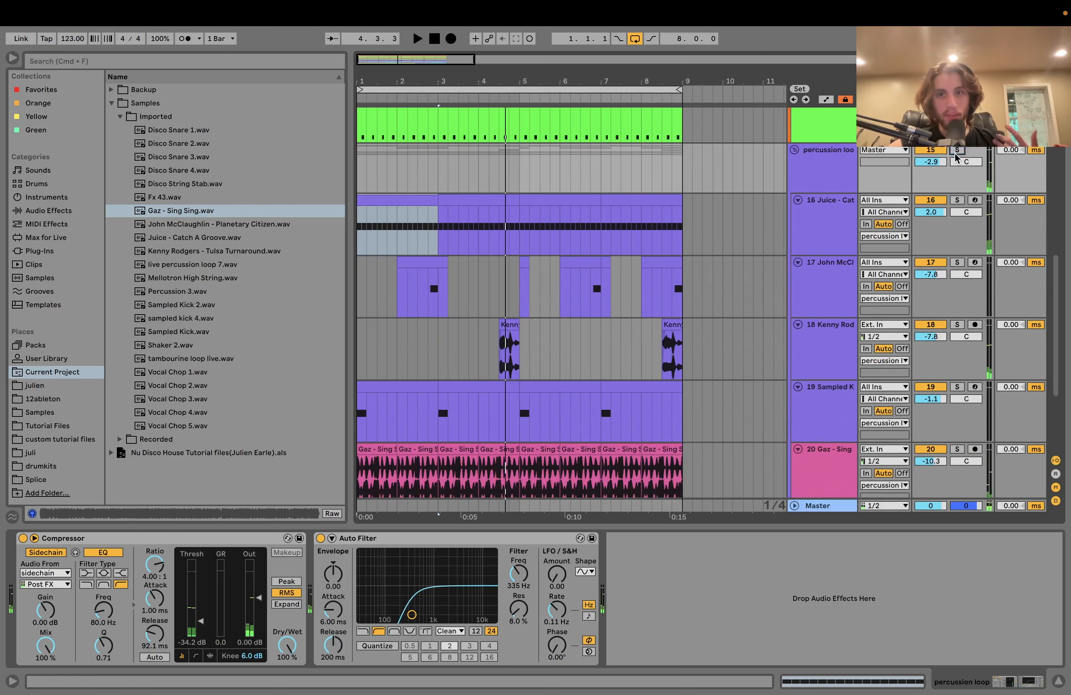
# Solo the bass track alone, play it from bar 1 into bar 4, and open its unfolded MIDI clip
pyautogui.scroll(-5, 956, 155)
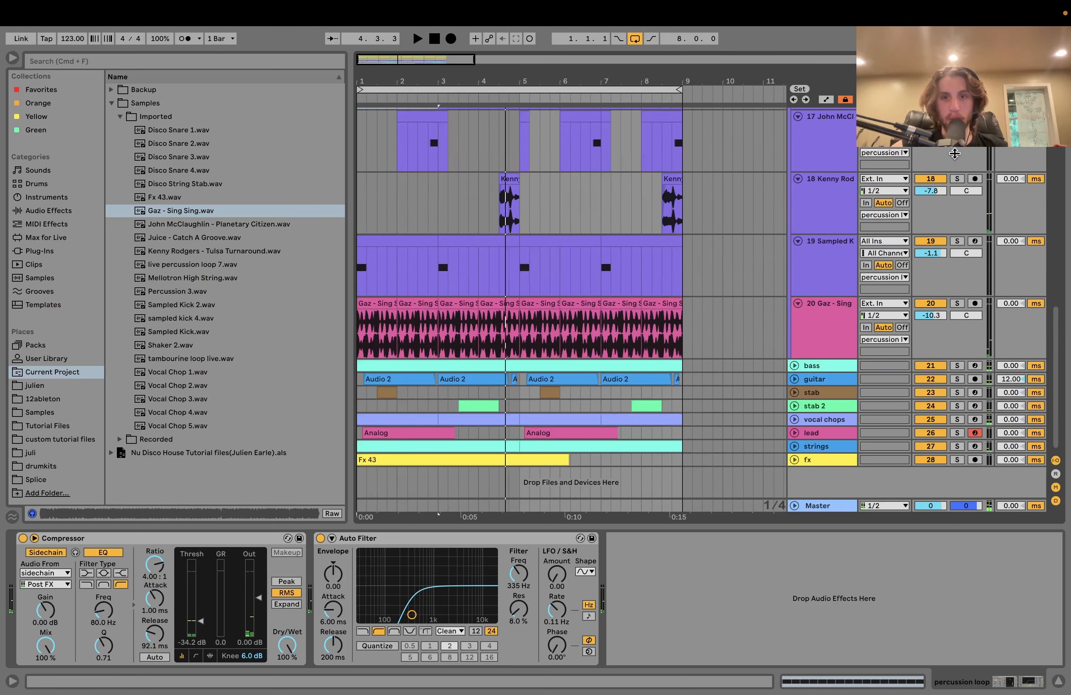
pyautogui.click(958, 366)
pyautogui.click(844, 367)
pyautogui.press('space')
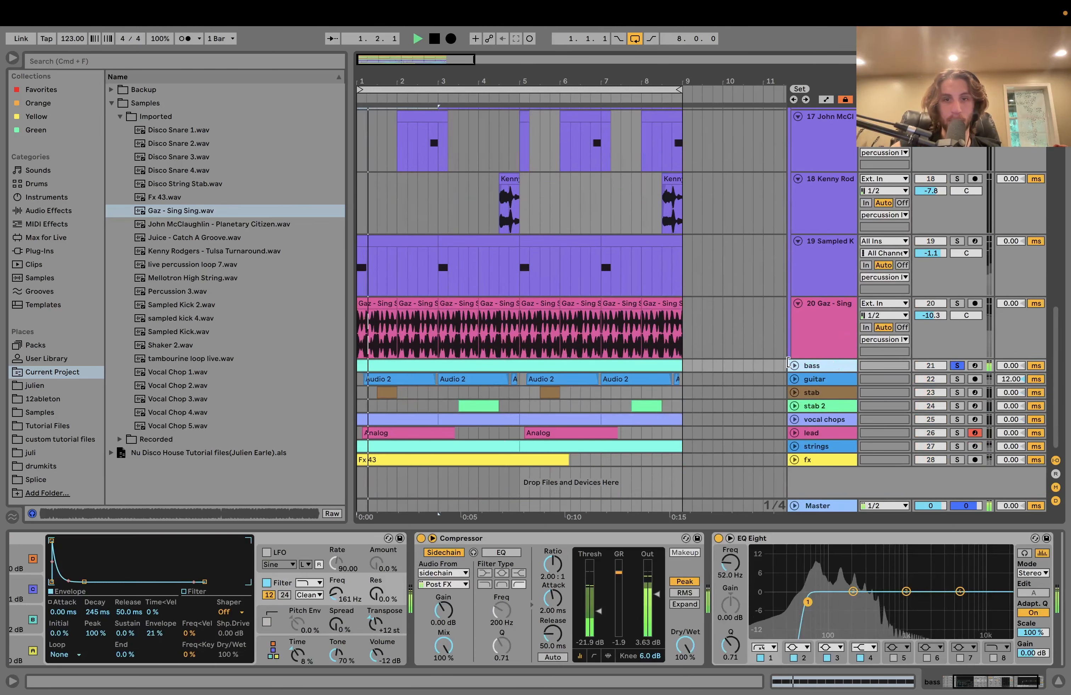
pyautogui.click(794, 365)
pyautogui.doubleClick(610, 365)
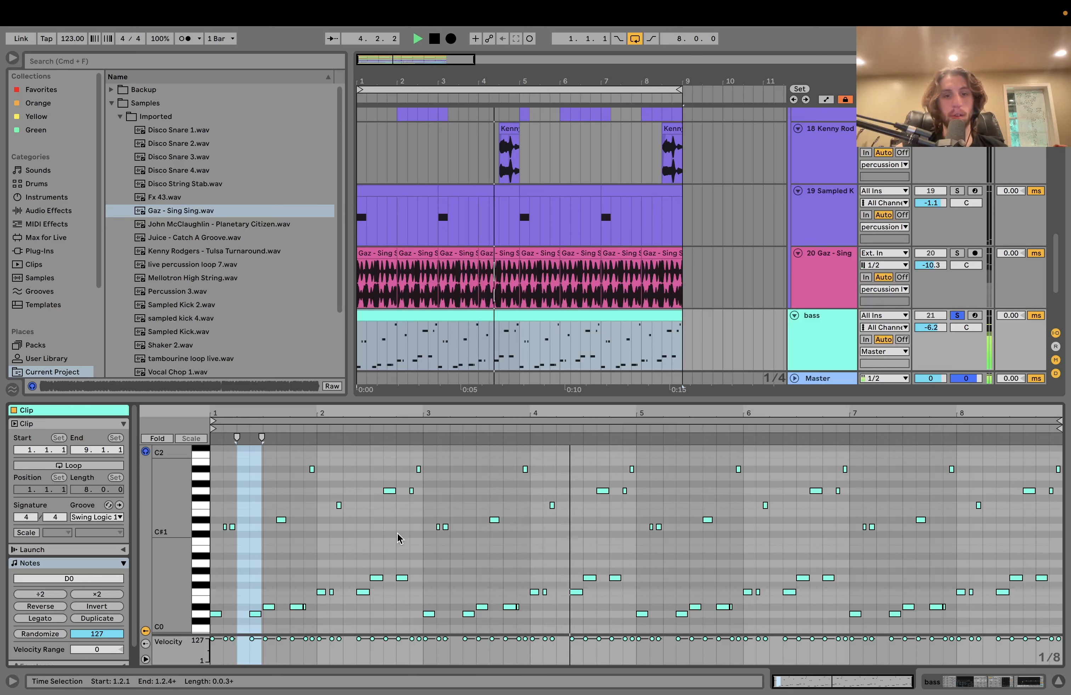
pyautogui.press('space')
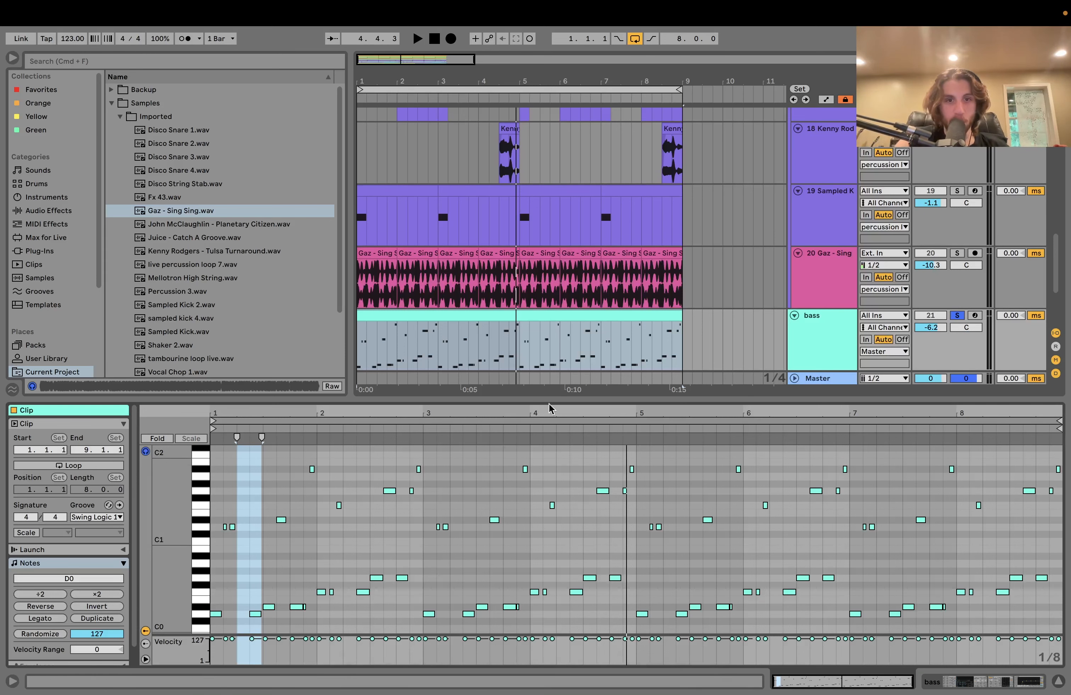
# Replay the first bar of the soloed bass line from bar 1
pyautogui.scroll(-5, 562, 331)
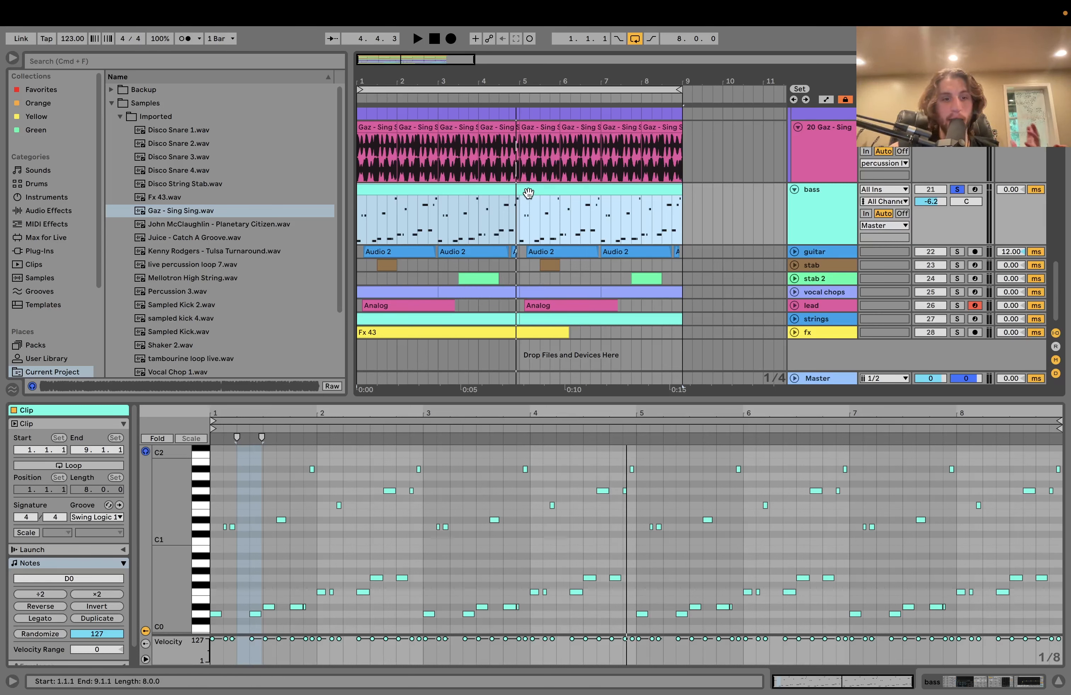
pyautogui.press('space')
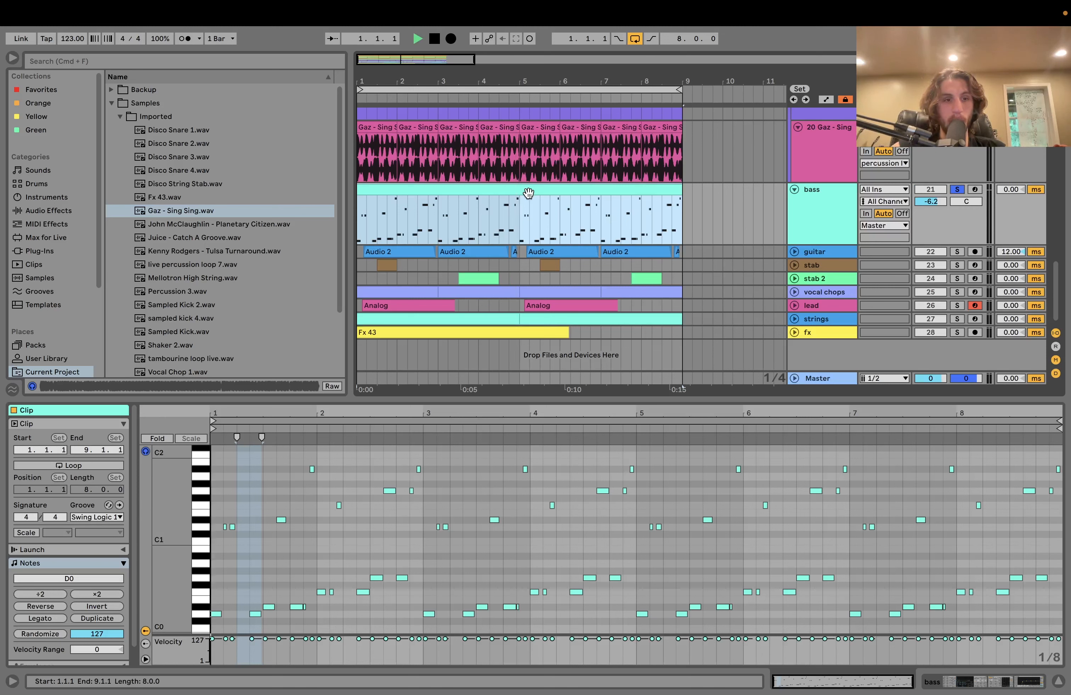
pyautogui.press('space')
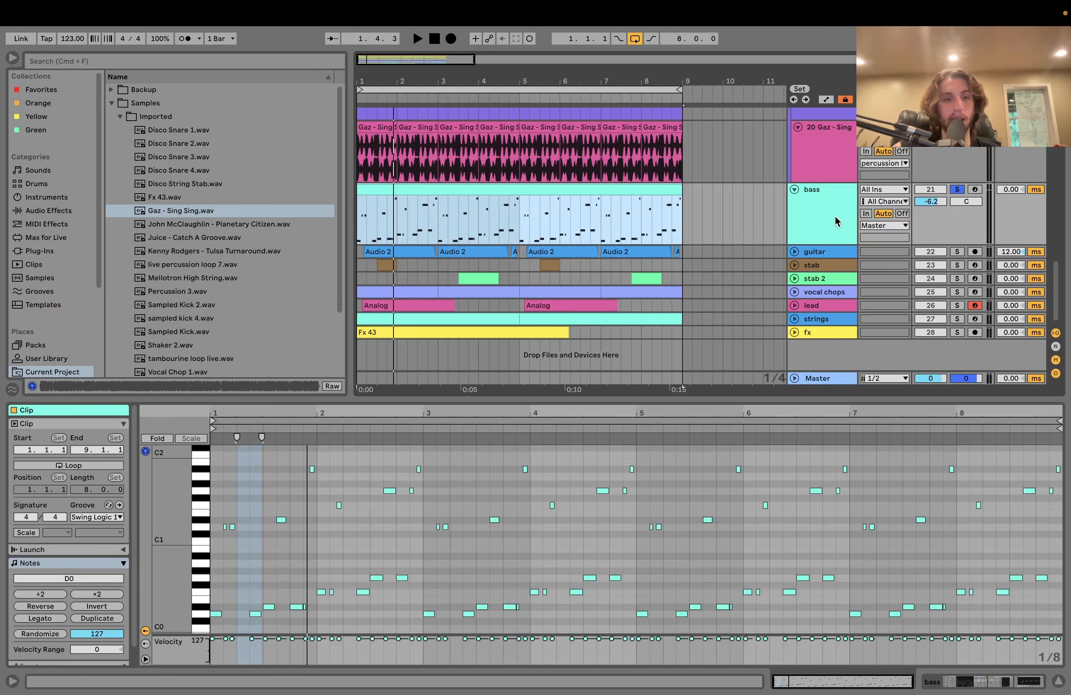
# Insert a soloed MIDI track below the bass, search the sounds for piano, and load Upright Piano.adg onto it
pyautogui.press('super+shift+t')
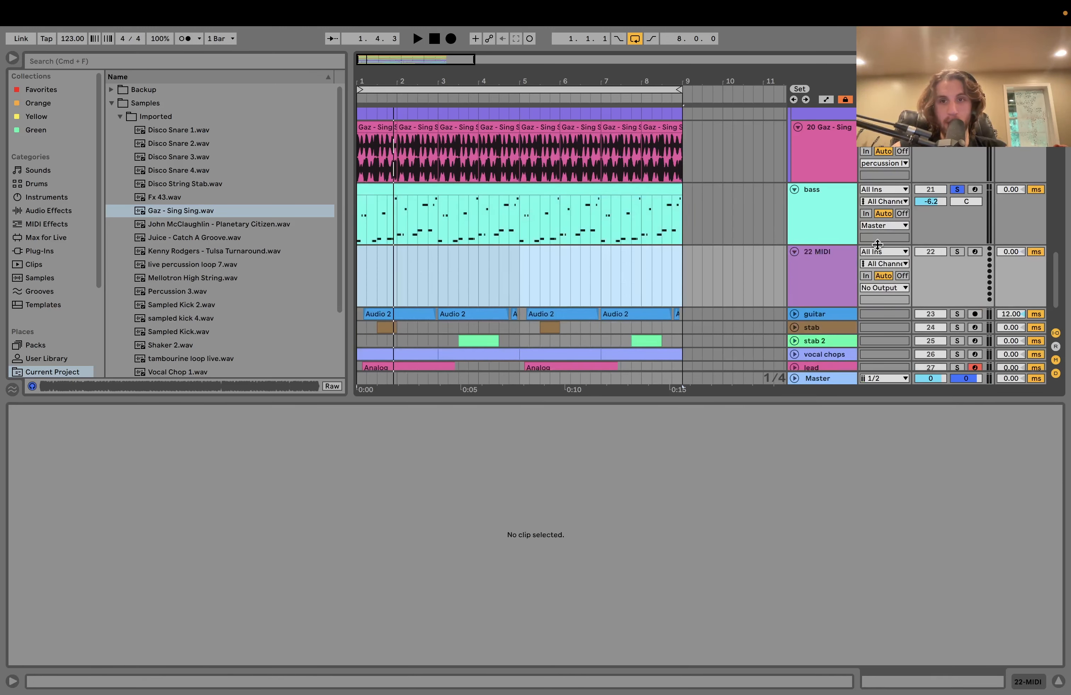
pyautogui.click(835, 270)
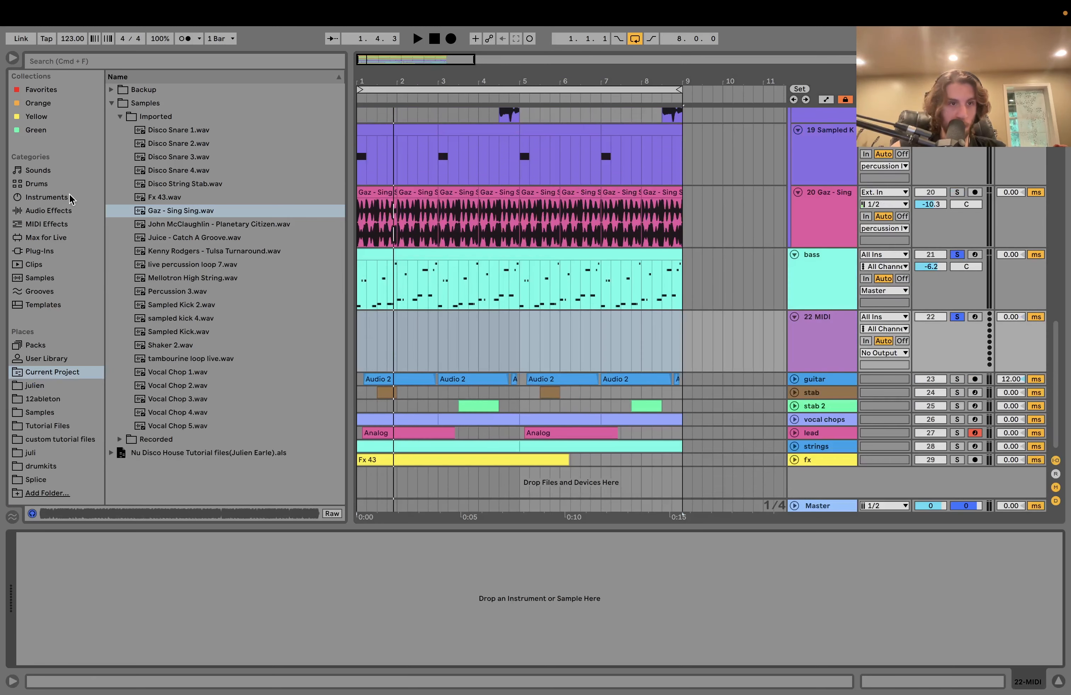
pyautogui.click(48, 176)
pyautogui.click(121, 59)
pyautogui.write('PIANO')
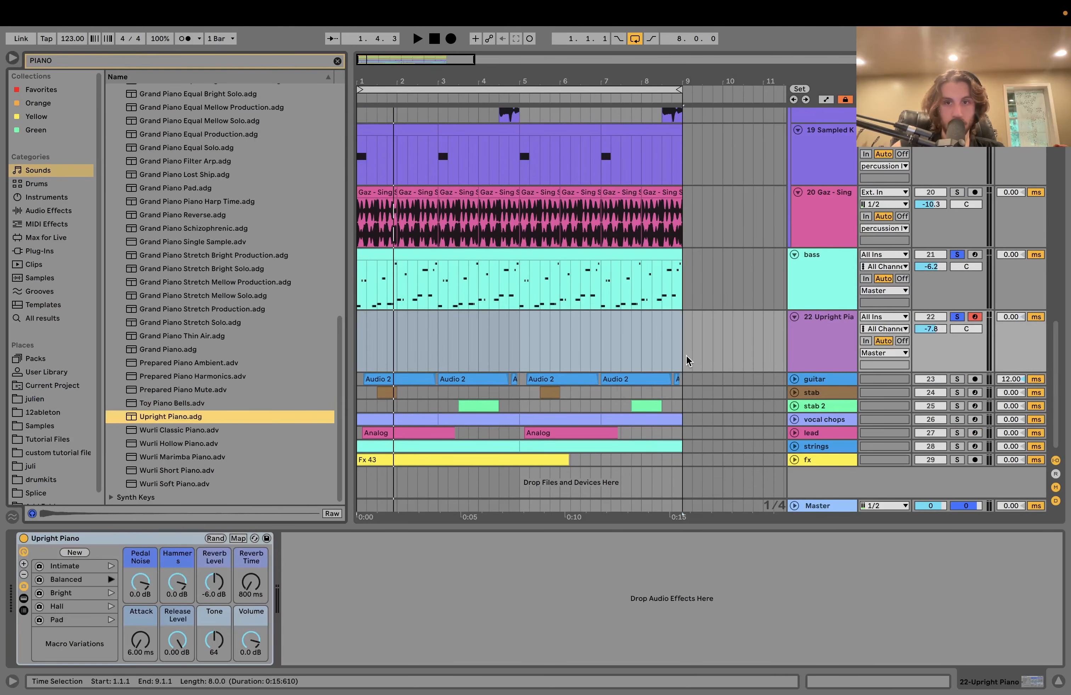
# Select the bass clip's root notes D0, D#0, F0 and G0 to audition them, and play the line from bar 1 into bar 4
pyautogui.doubleClick(435, 256)
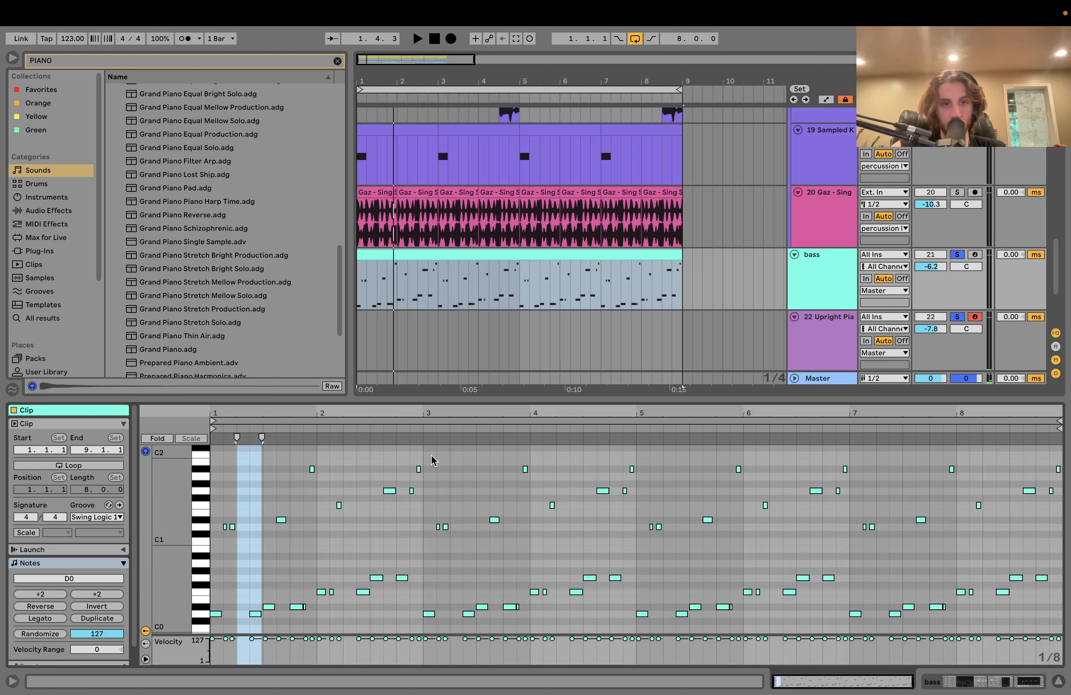
pyautogui.click(215, 614)
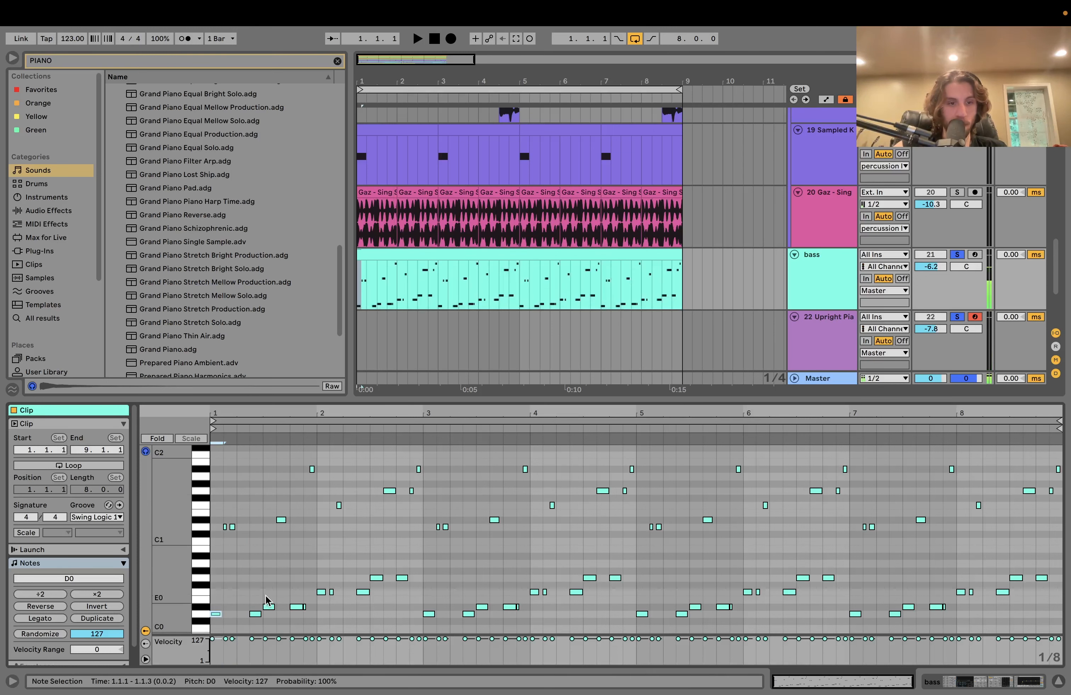
pyautogui.moveTo(265, 597); pyautogui.dragTo(266, 622)
pyautogui.moveTo(318, 576); pyautogui.dragTo(323, 599)
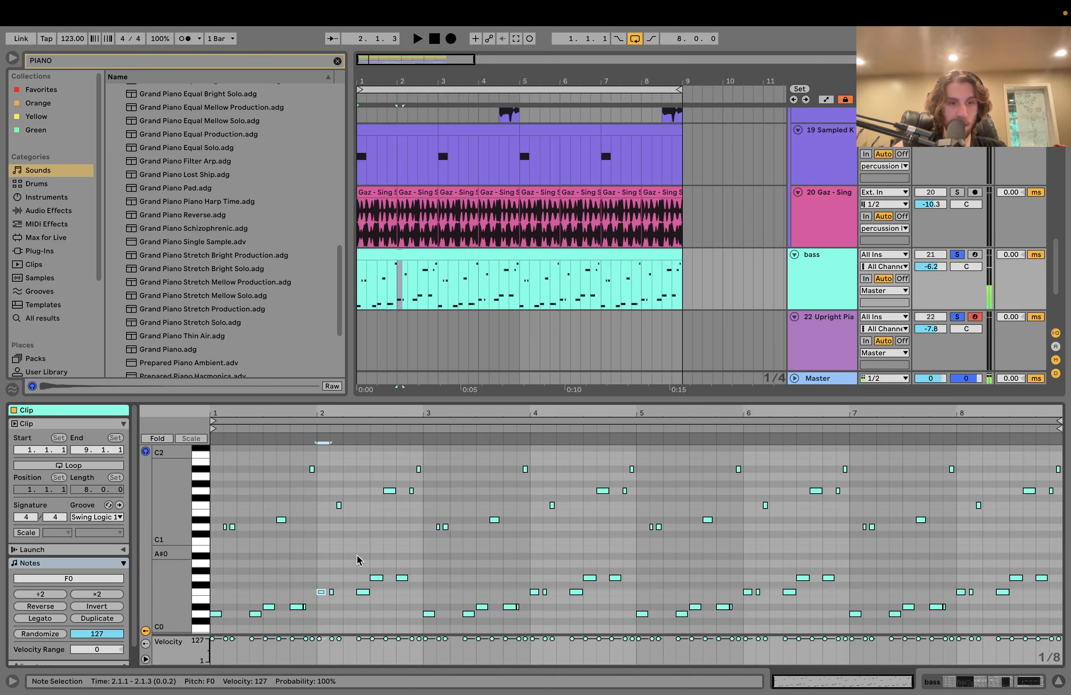
pyautogui.moveTo(359, 564); pyautogui.dragTo(402, 582)
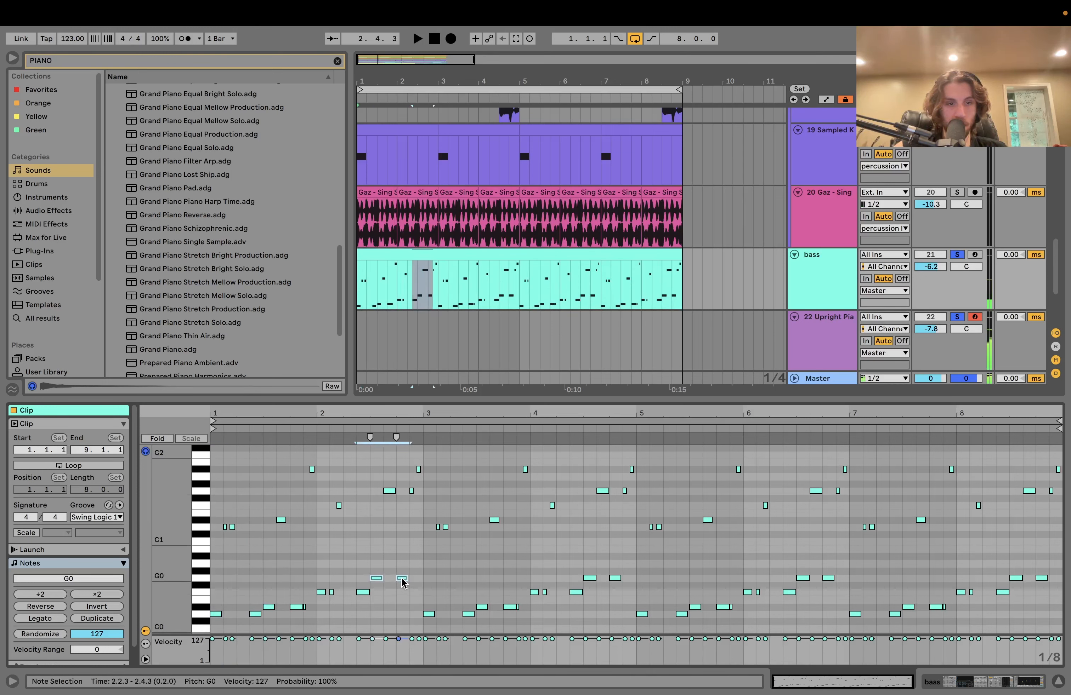
pyautogui.press('space')
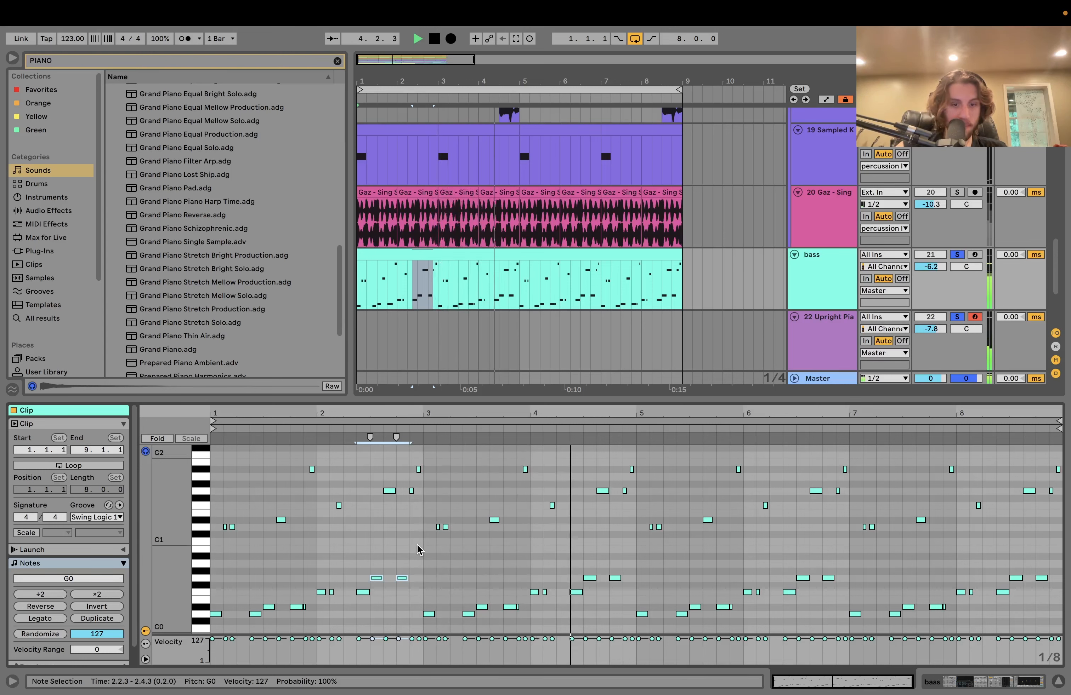
pyautogui.press('space')
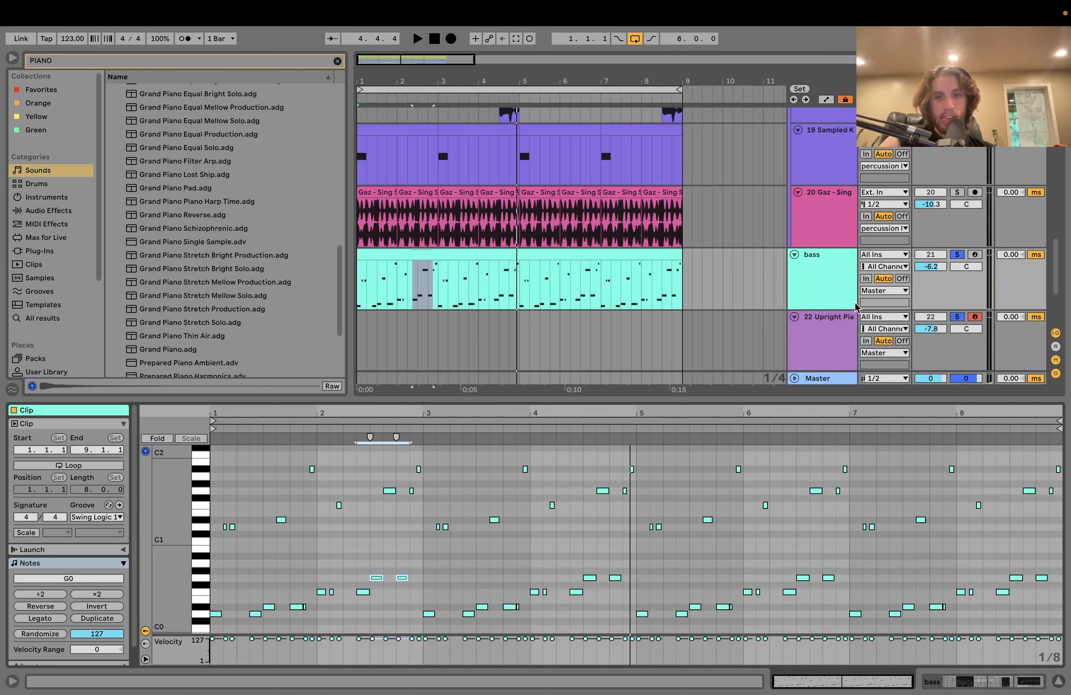
# Delete the Upright Piano track and replay the opening of the bass clip from bar 1
pyautogui.press('Delete')
pyautogui.click(534, 256)
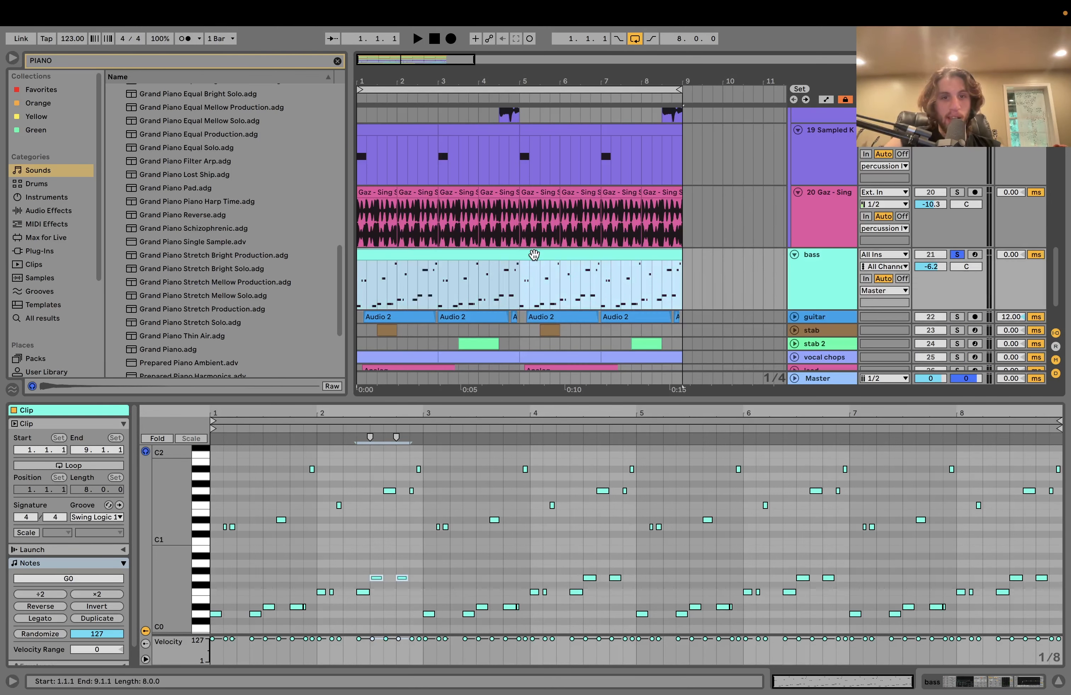
pyautogui.moveTo(166, 541); pyautogui.dragTo(219, 532)
pyautogui.press('space')
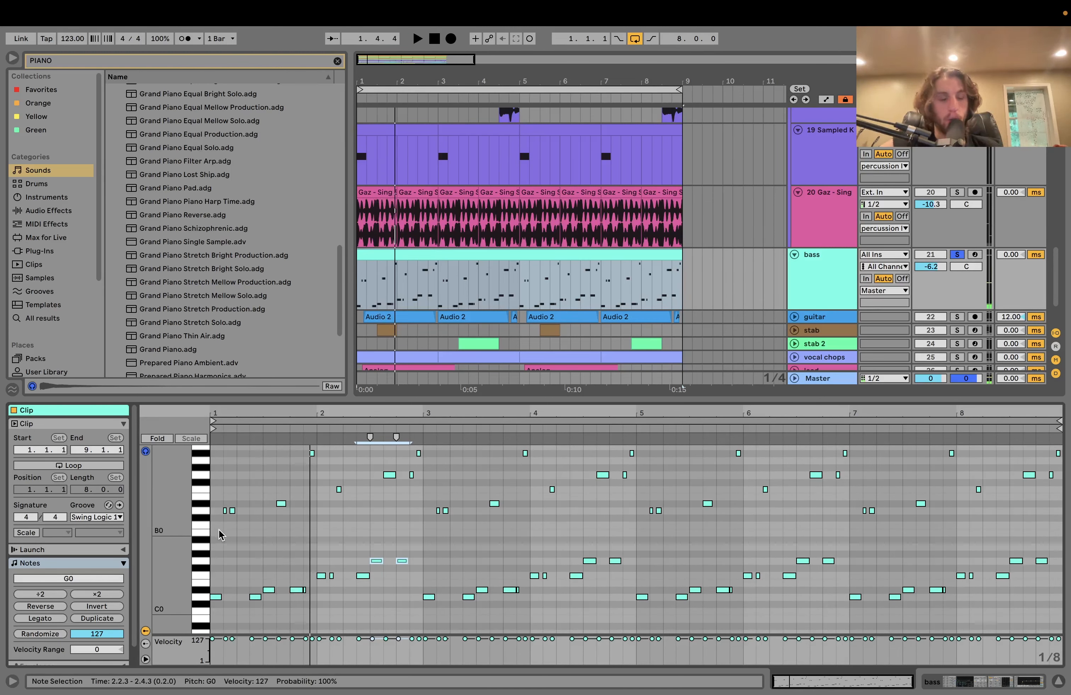
pyautogui.press('space')
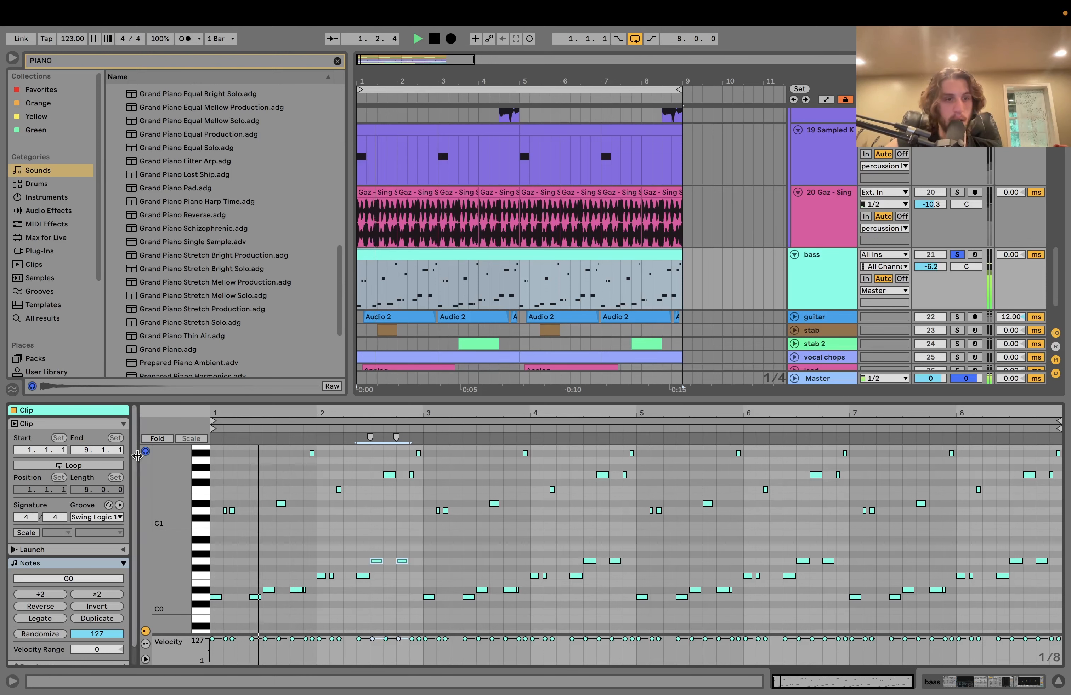
# Fold the bass clip's piano roll to its used notes, audition the upper keys G1 and A#1, and unfold it again
pyautogui.click(153, 439)
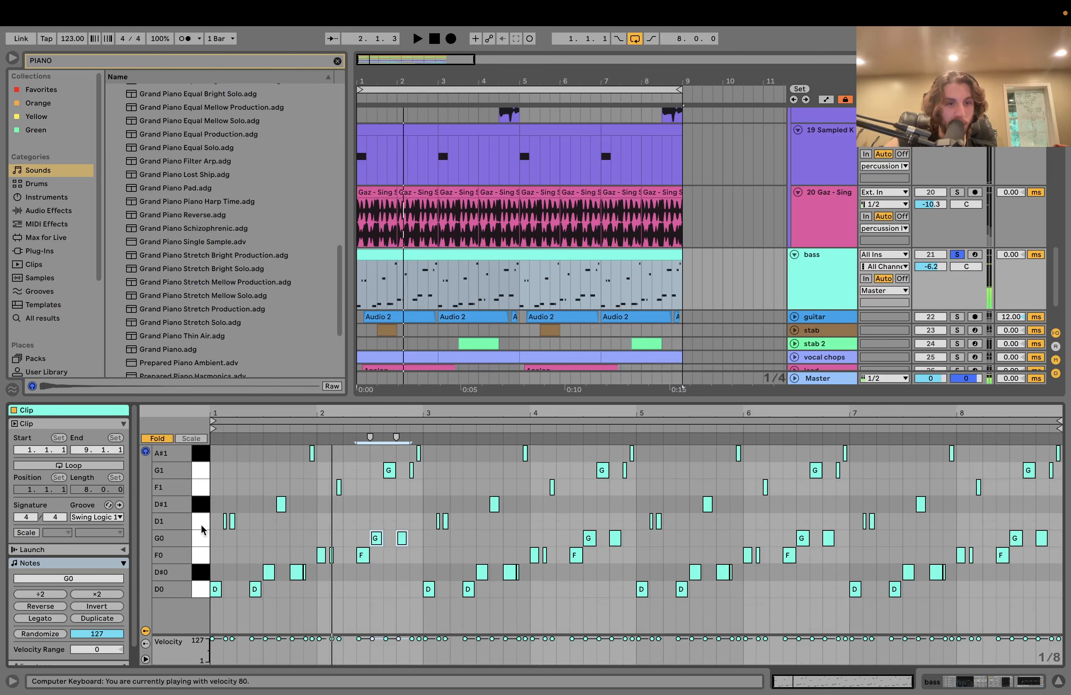
pyautogui.click(204, 472)
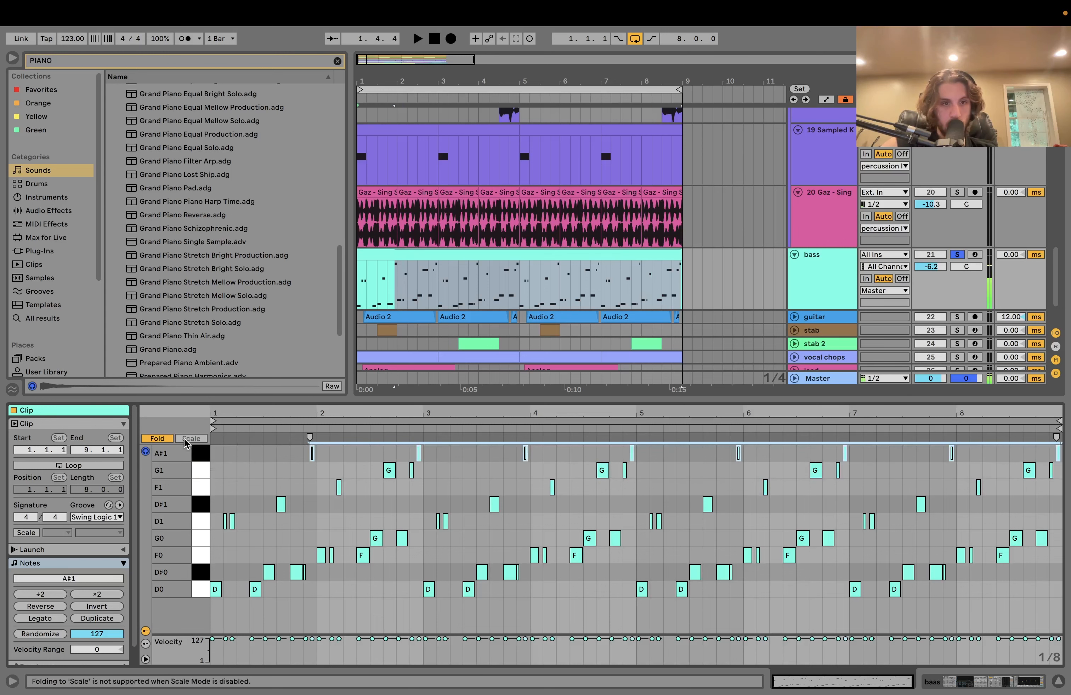
pyautogui.click(202, 465)
pyautogui.click(202, 458)
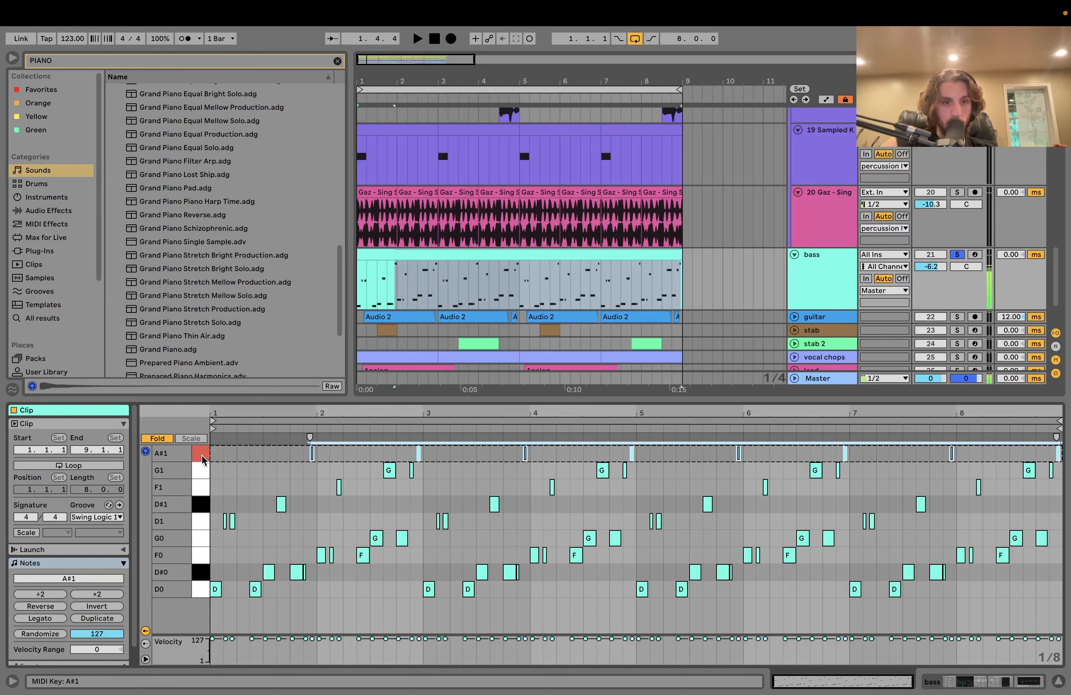
pyautogui.click(158, 438)
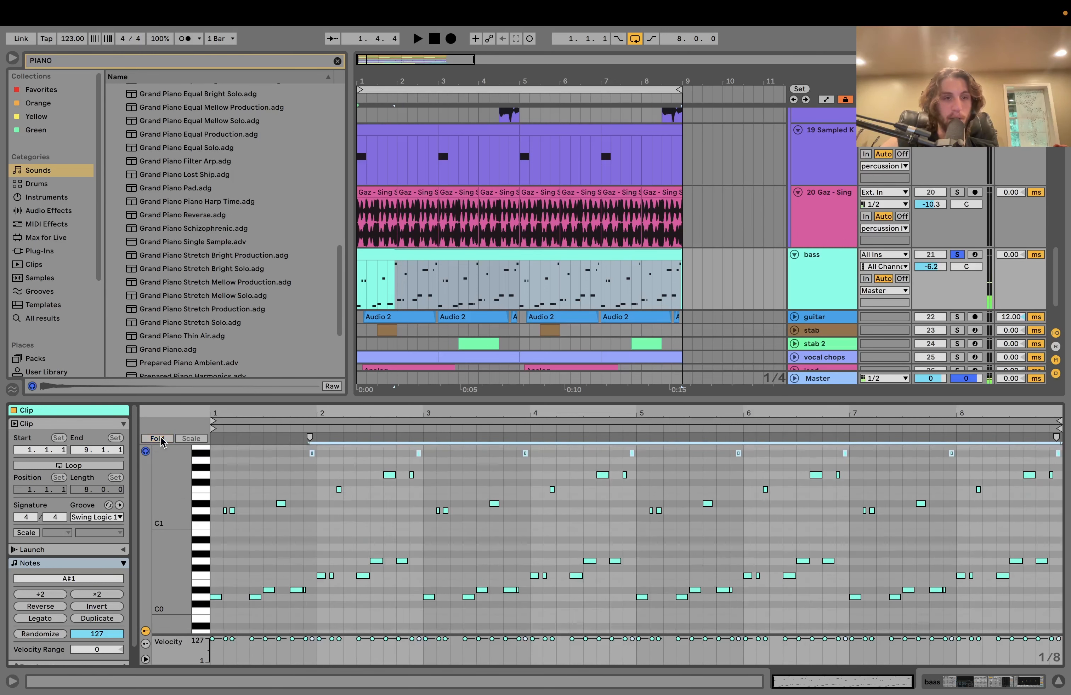
# Show the bass track's devices, add the kick and snare groups to the solo, and play them together from bar 1 into bar 2
pyautogui.click(810, 287)
pyautogui.doubleClick(809, 287)
pyautogui.scroll(15, 809, 288)
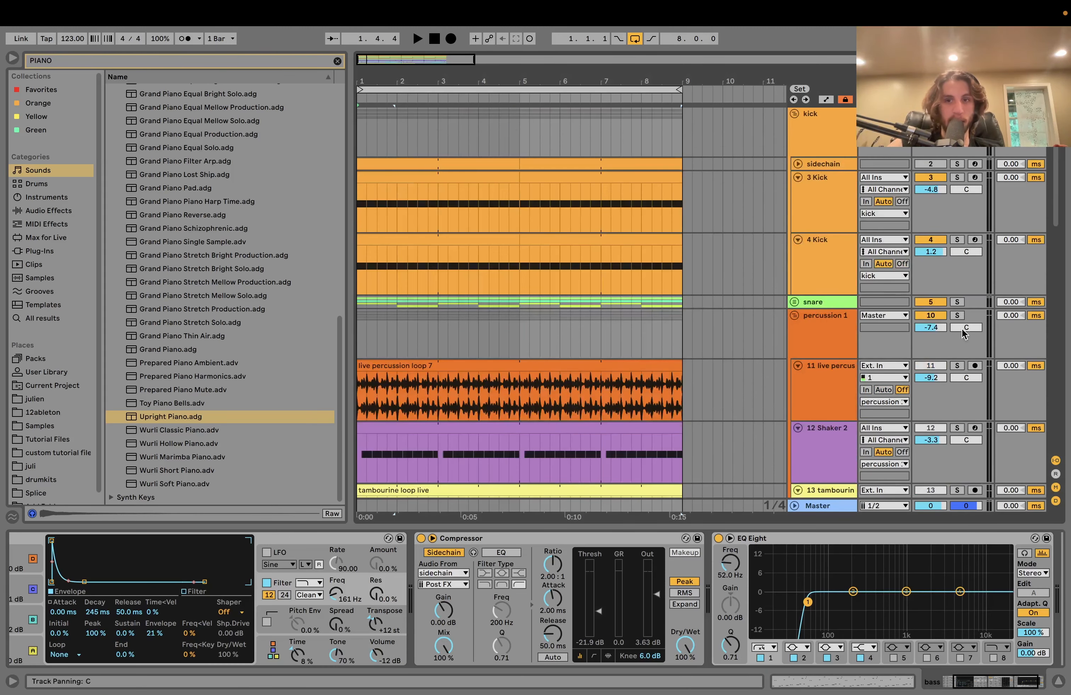
pyautogui.press('space')
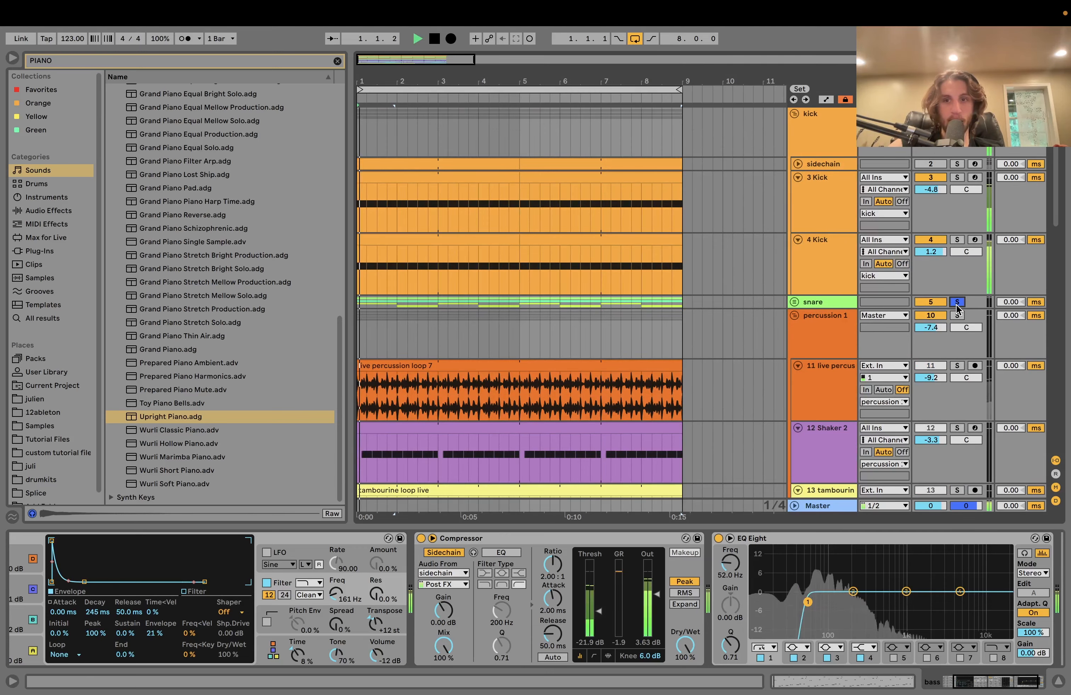
pyautogui.scroll(-15, 958, 308)
pyautogui.scroll(2, 956, 305)
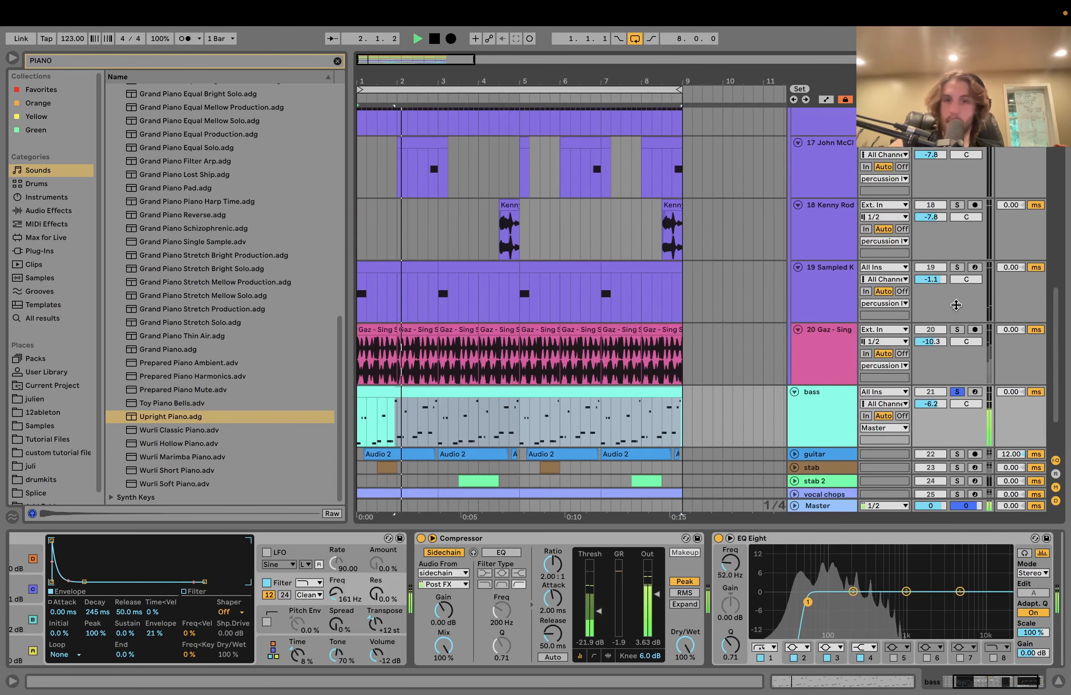
pyautogui.press('space')
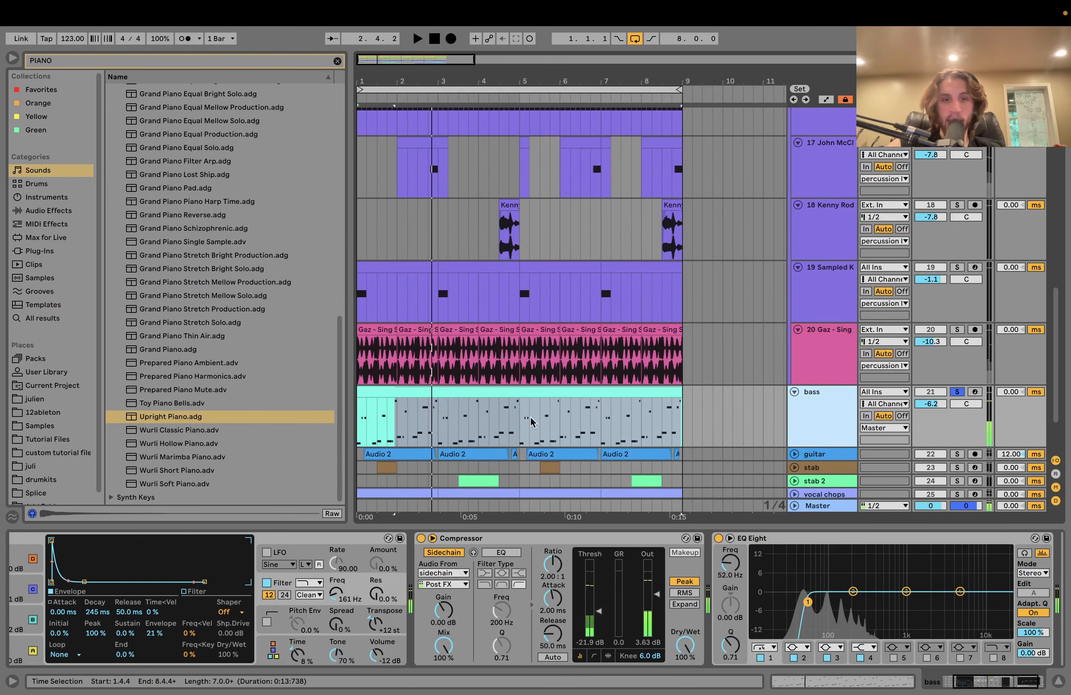
# Reopen the bass MIDI clip to examine its Swing Logic groove setting, and return to the bass track's device chain
pyautogui.click(542, 390)
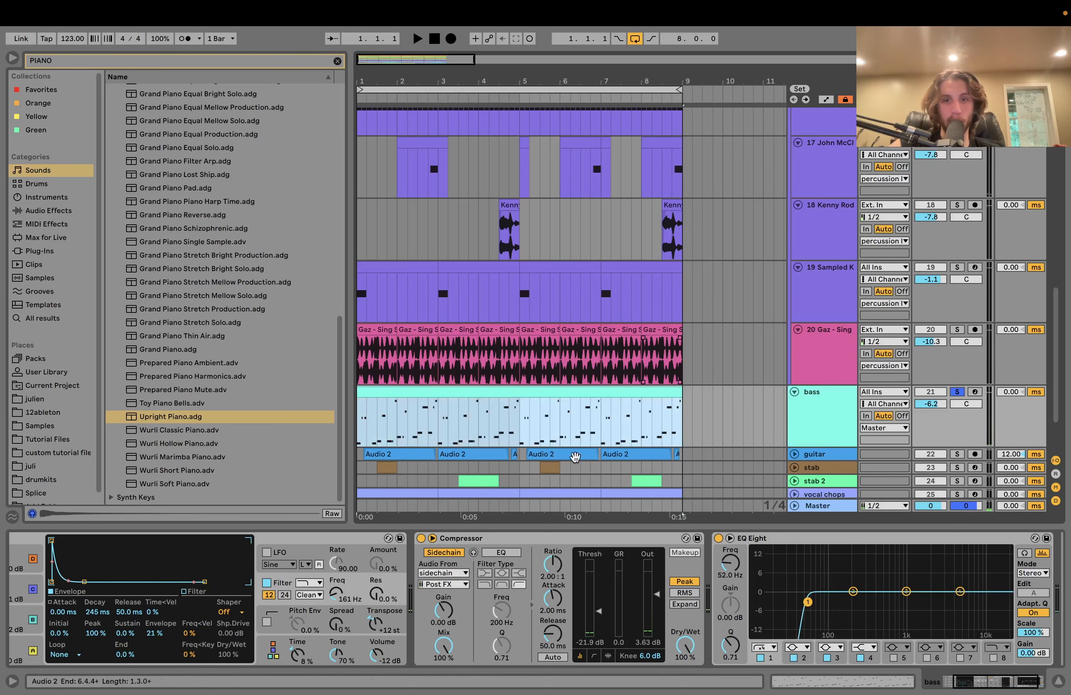
pyautogui.doubleClick(525, 392)
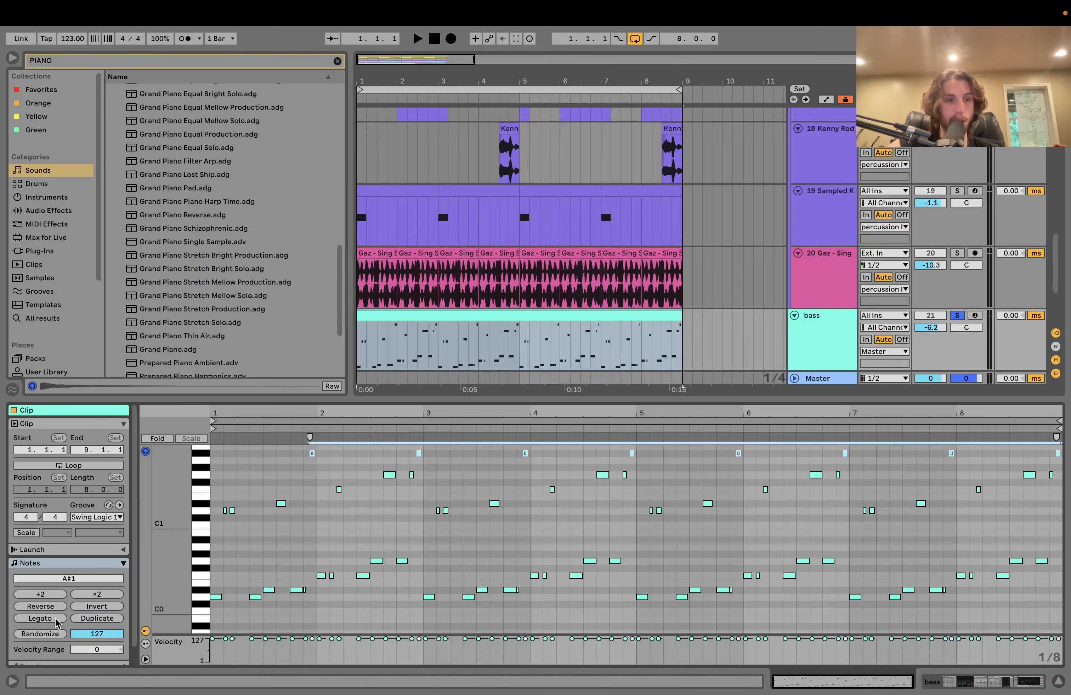
pyautogui.click(103, 519)
pyautogui.click(111, 558)
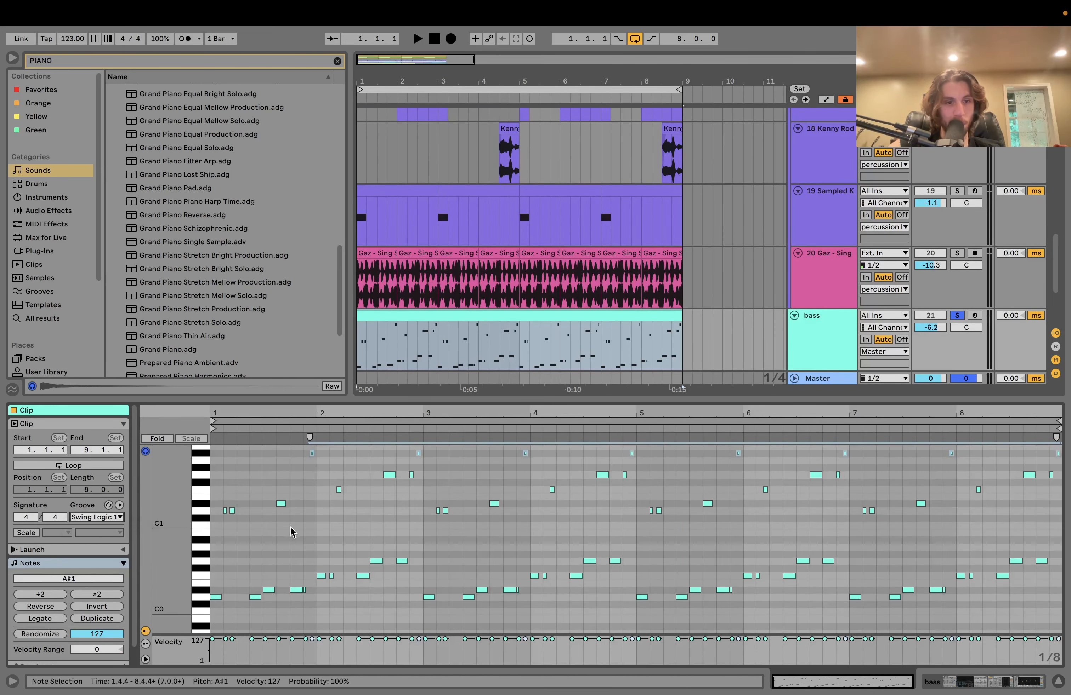
pyautogui.click(822, 339)
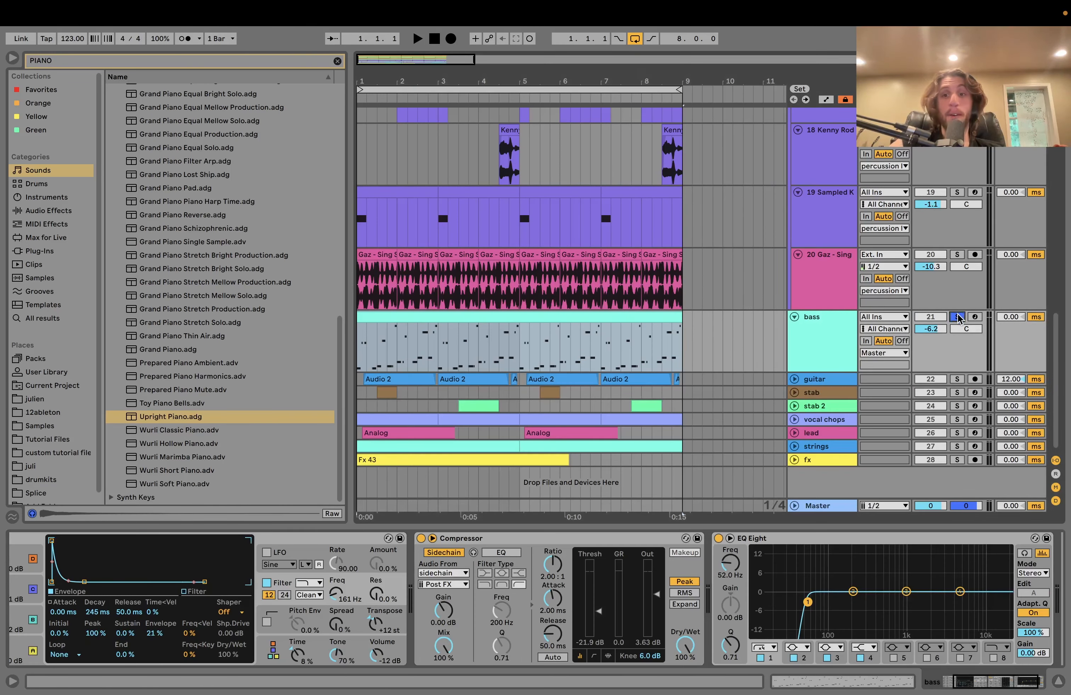
# Clear the browser search and select the Guitar Bass instrument on the bass track, keeping the bass soloed
pyautogui.hscroll(-5, 318, 575)
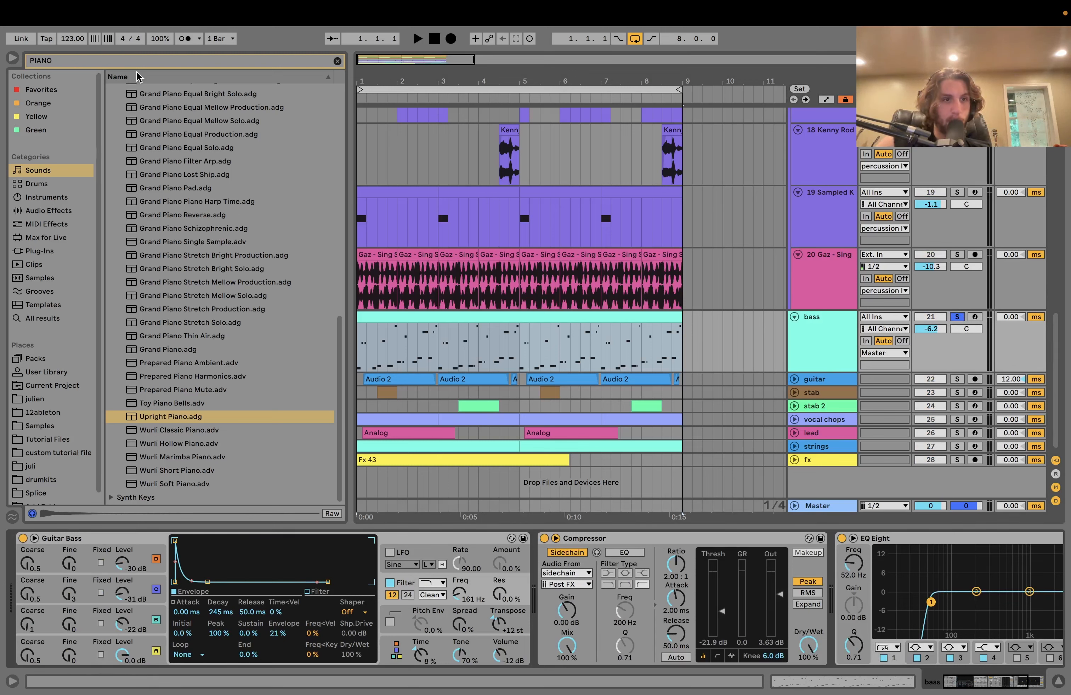
pyautogui.click(337, 61)
pyautogui.click(98, 539)
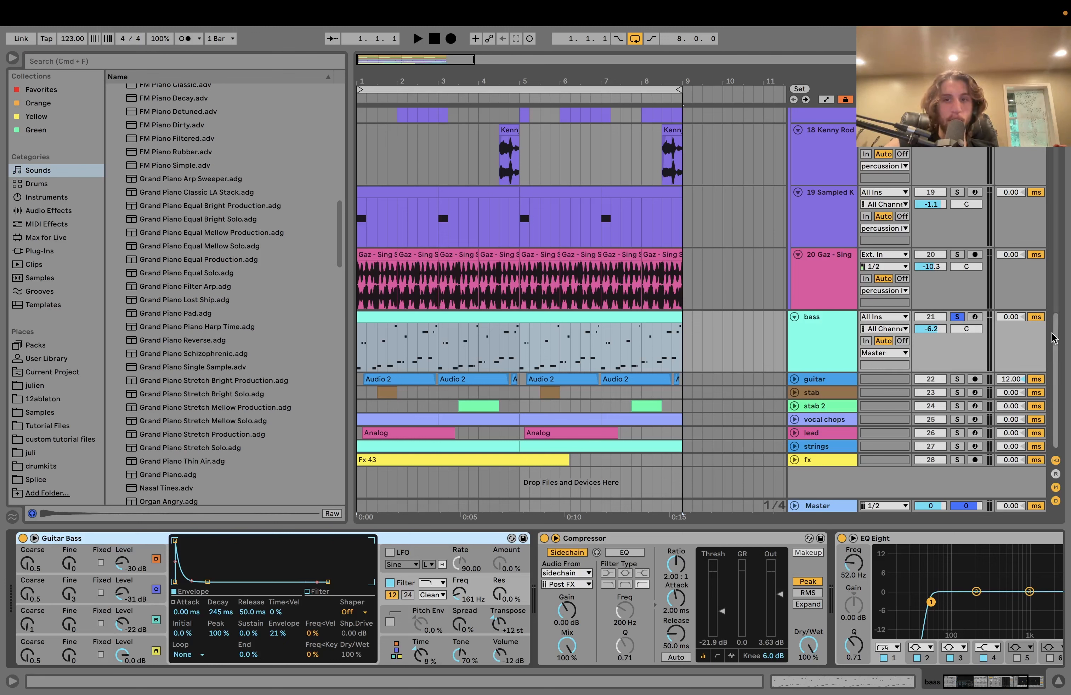
pyautogui.click(957, 317)
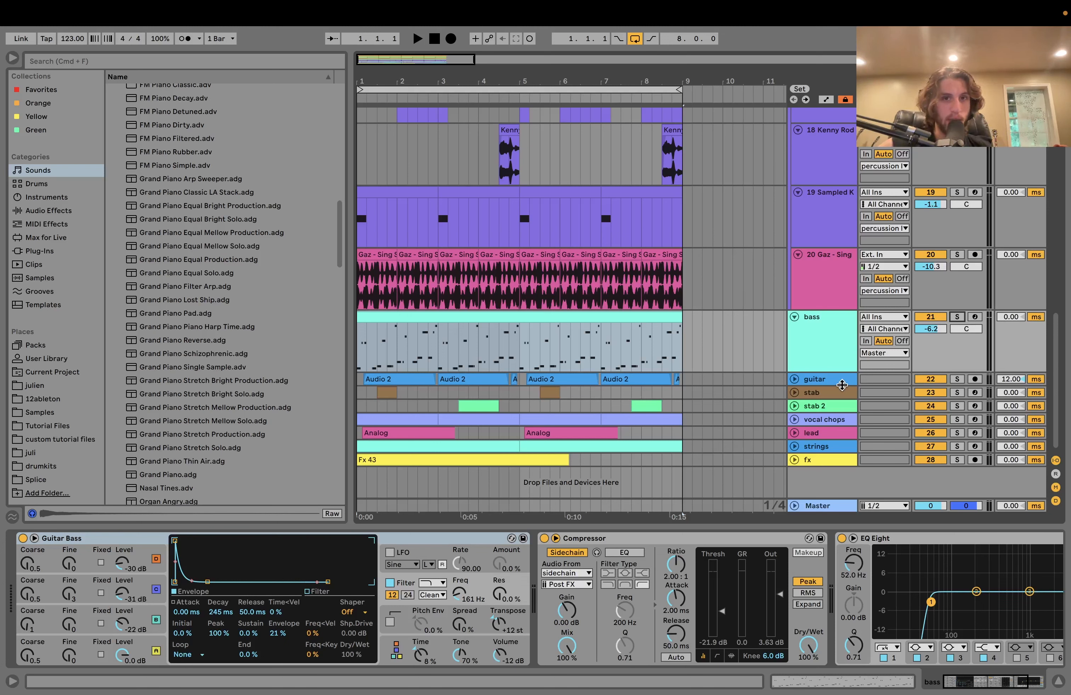
pyautogui.click(955, 317)
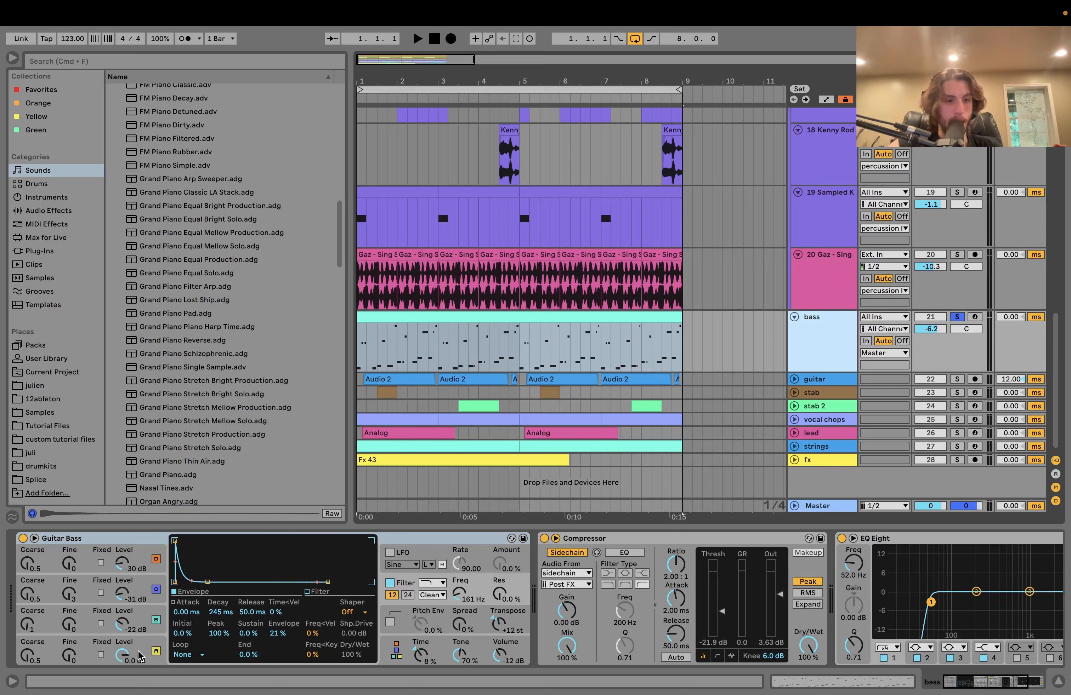
# Examine the envelope and waveform settings of Guitar Bass oscillators A, B, C and D
pyautogui.click(166, 649)
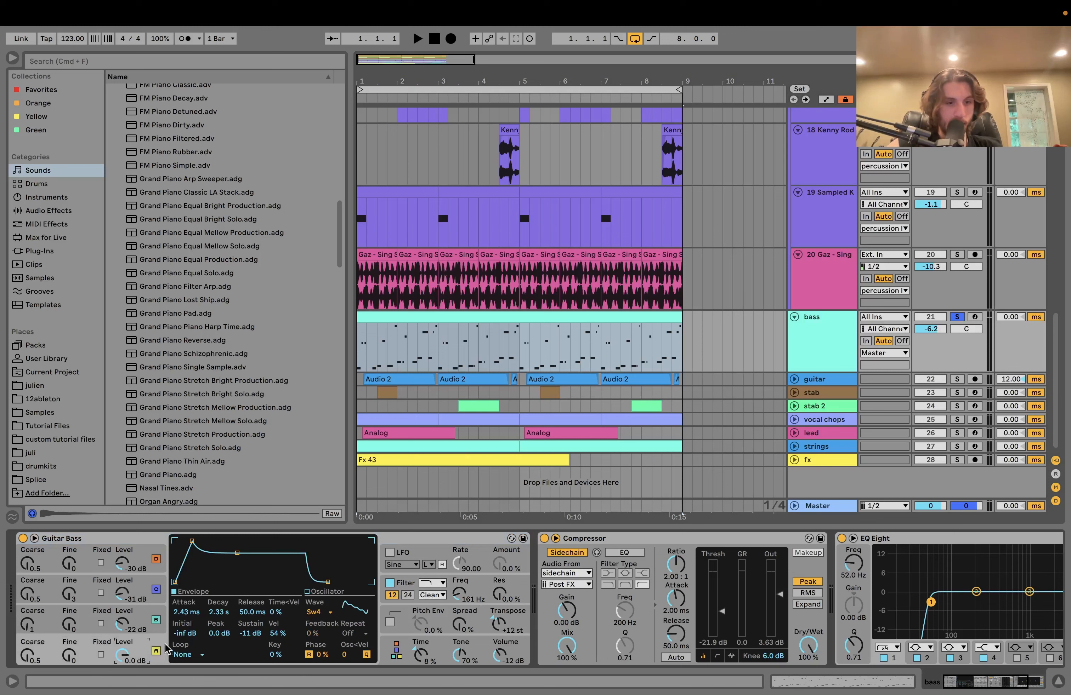
pyautogui.click(143, 616)
pyautogui.click(138, 587)
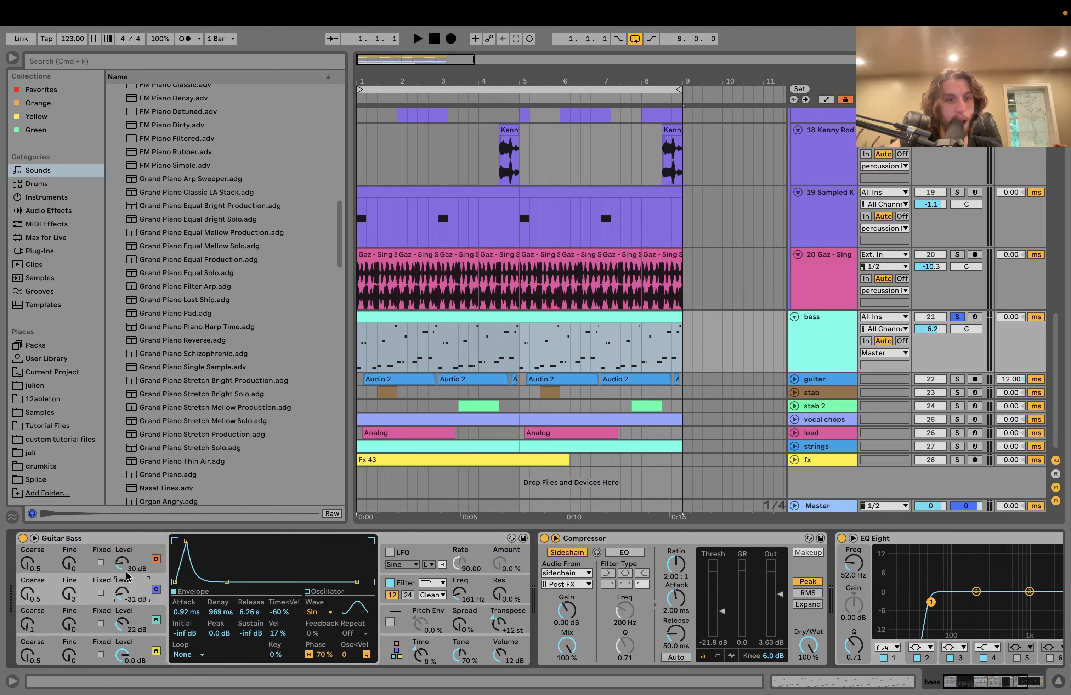
pyautogui.click(127, 560)
pyautogui.click(132, 619)
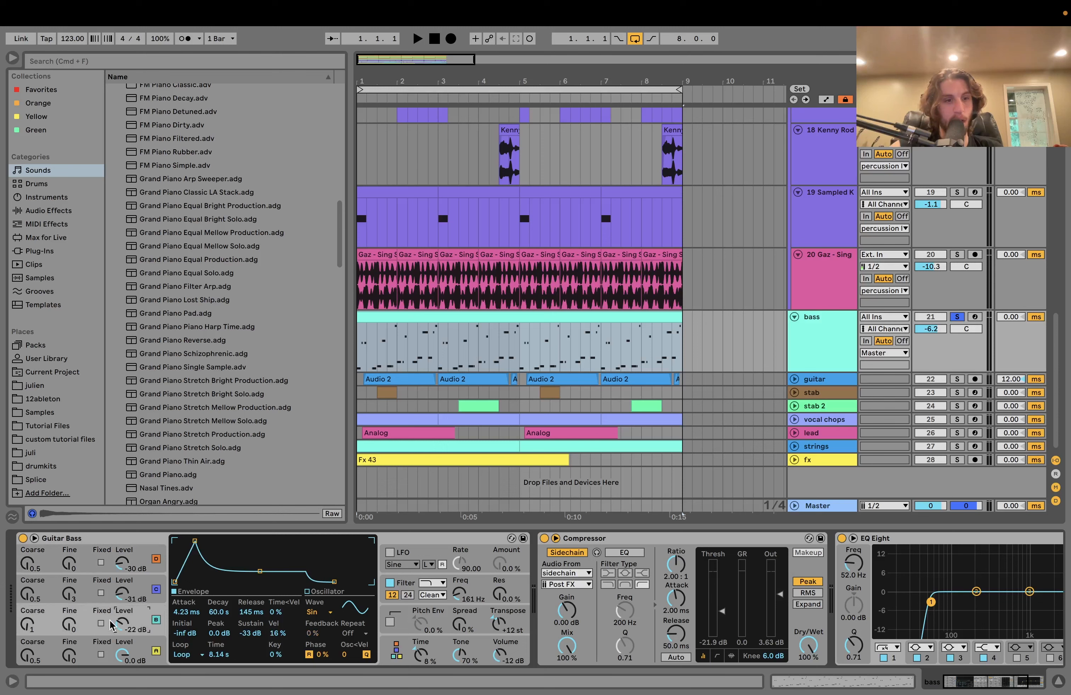
# Play the bass with the Guitar Bass filter off, raising oscillator B's level to -0.3 dB and oscillator C's to -1.6 dB
pyautogui.press('space')
pyautogui.click(389, 583)
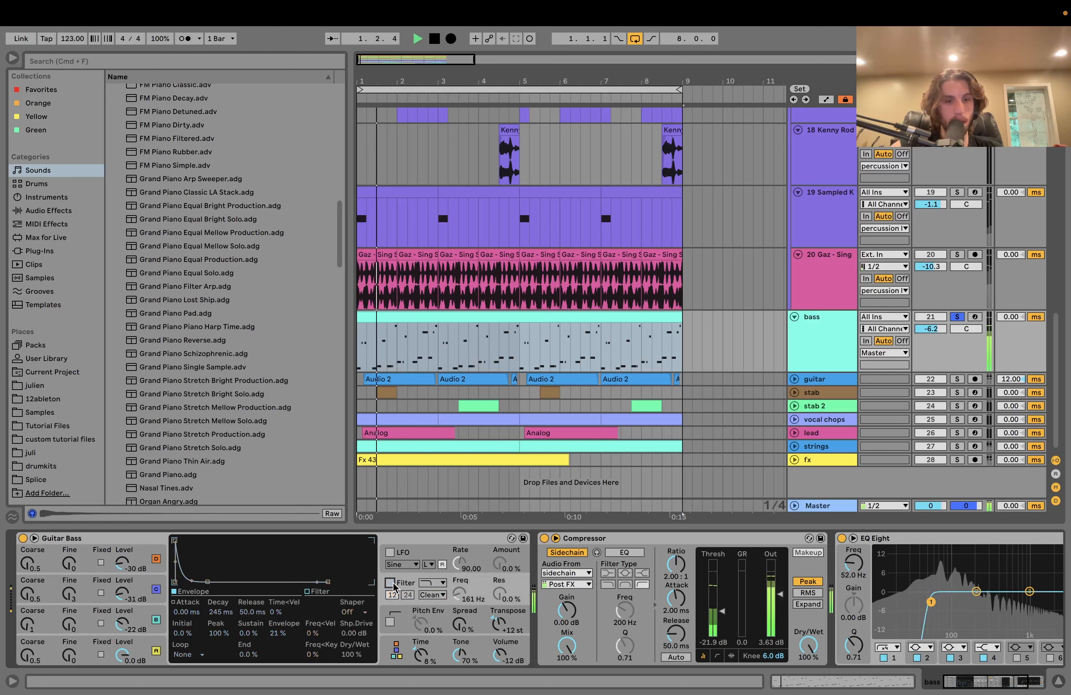
pyautogui.moveTo(130, 637); pyautogui.dragTo(121, 597)
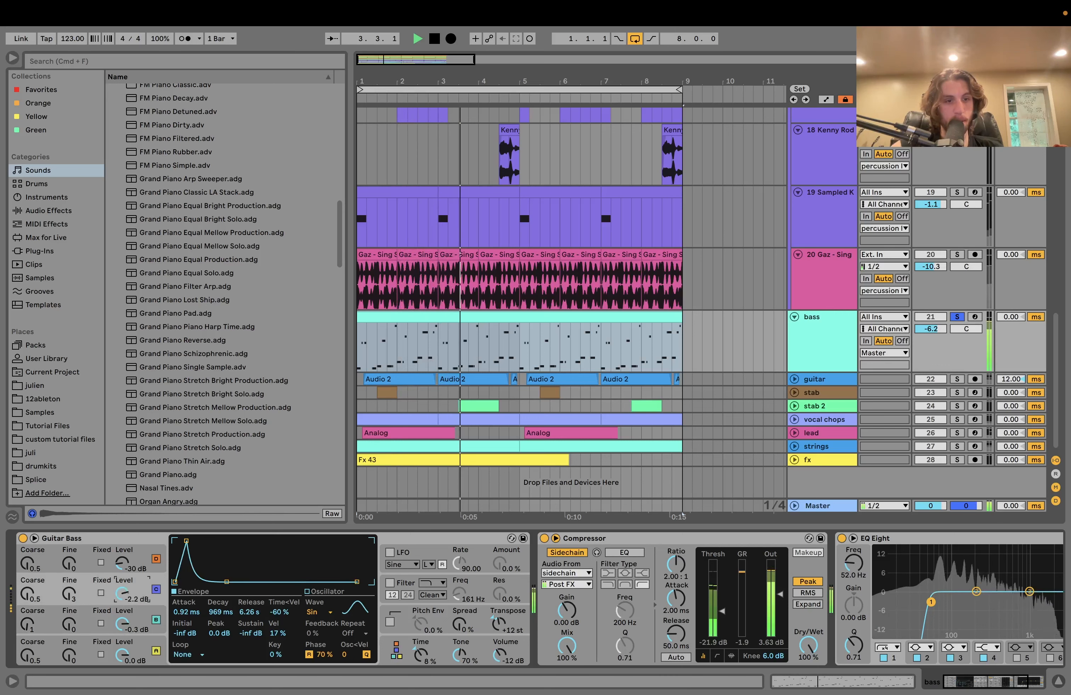
pyautogui.press('space')
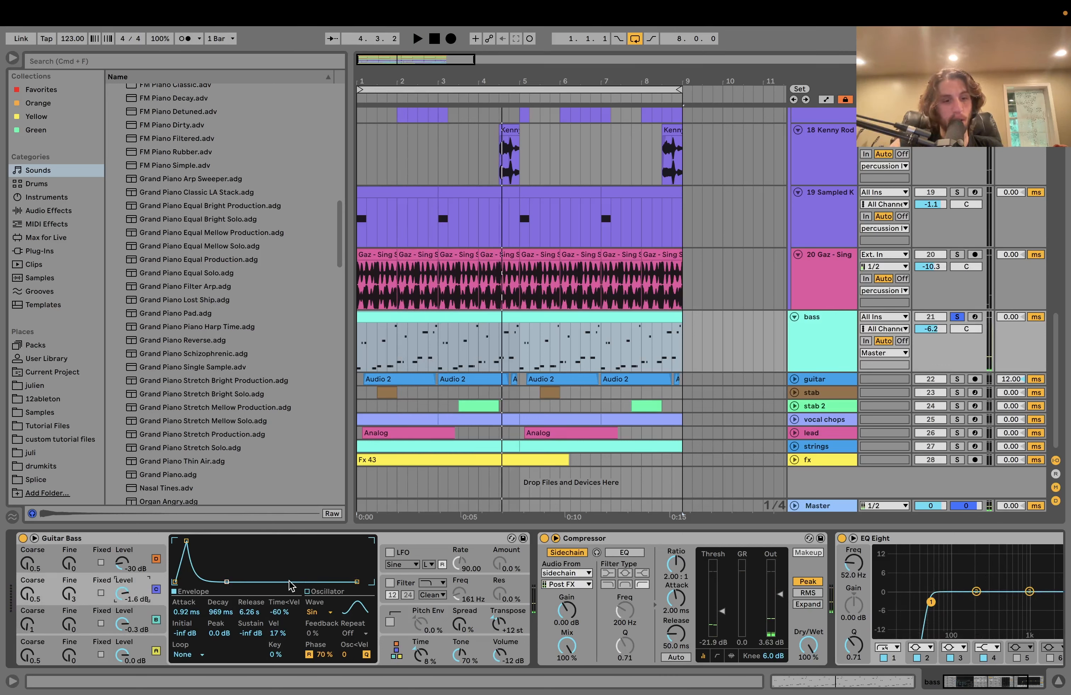
# Undo the two oscillator level changes, replay the unfiltered bass from bar 1, and turn the Guitar Bass filter back on
pyautogui.press('super+z')
pyautogui.press('super+z')
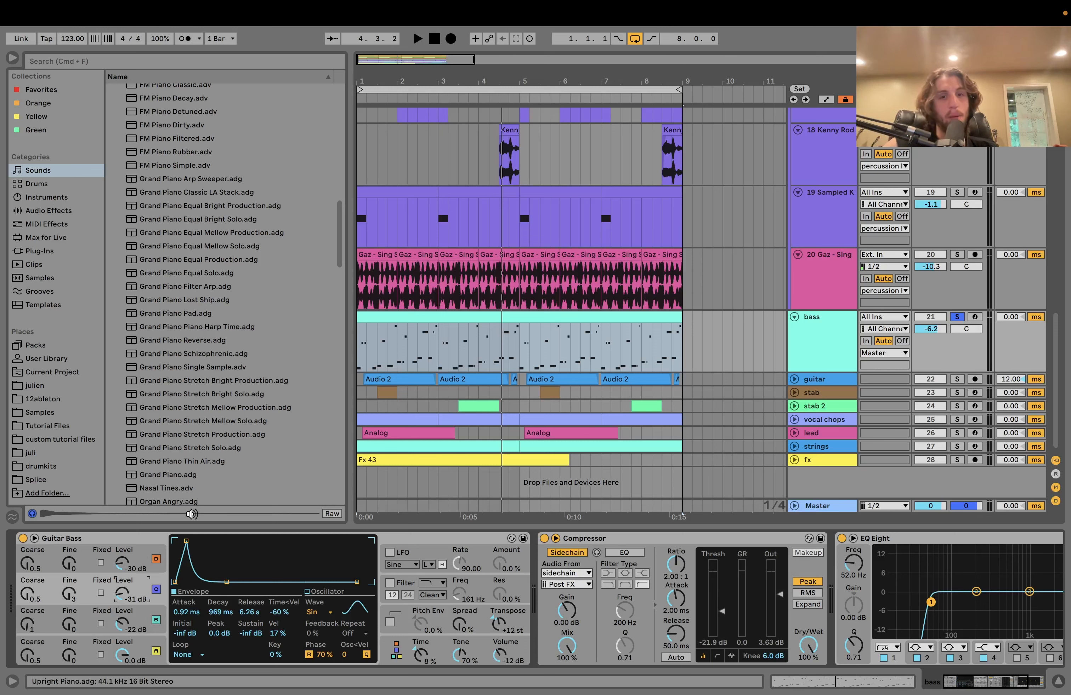
pyautogui.press('space')
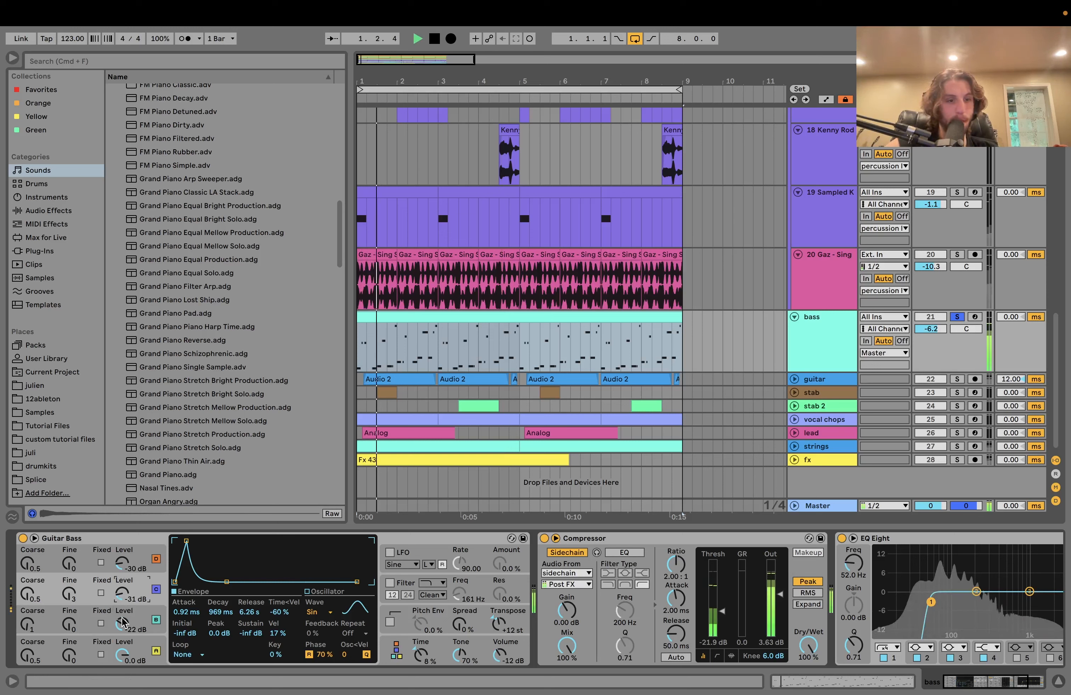
pyautogui.press('space')
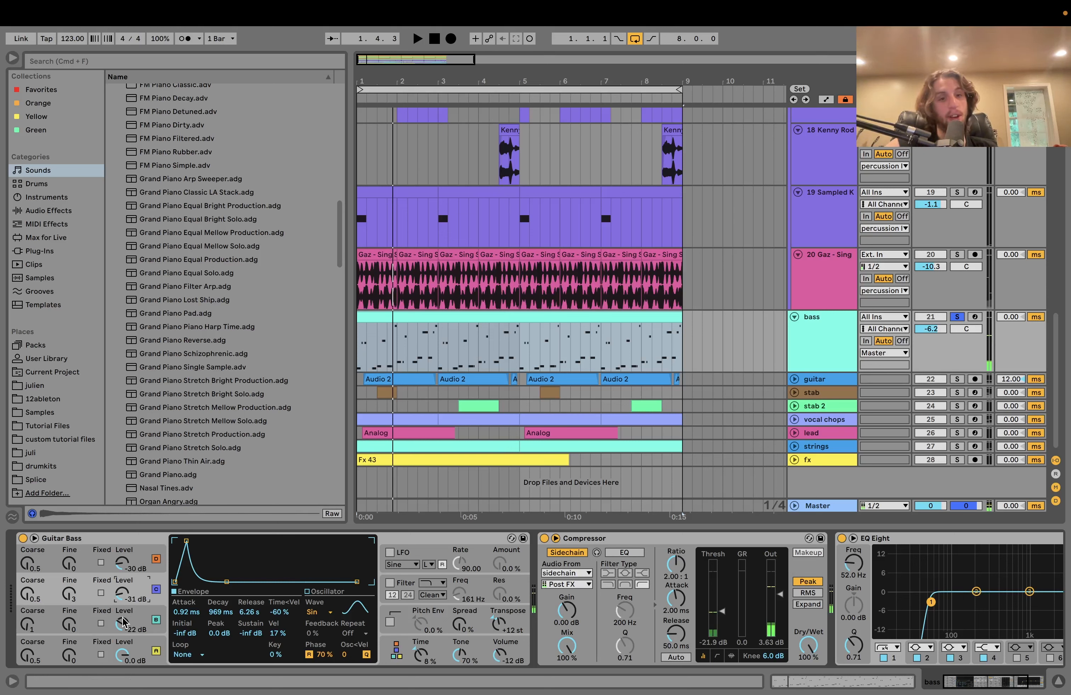
pyautogui.click(389, 584)
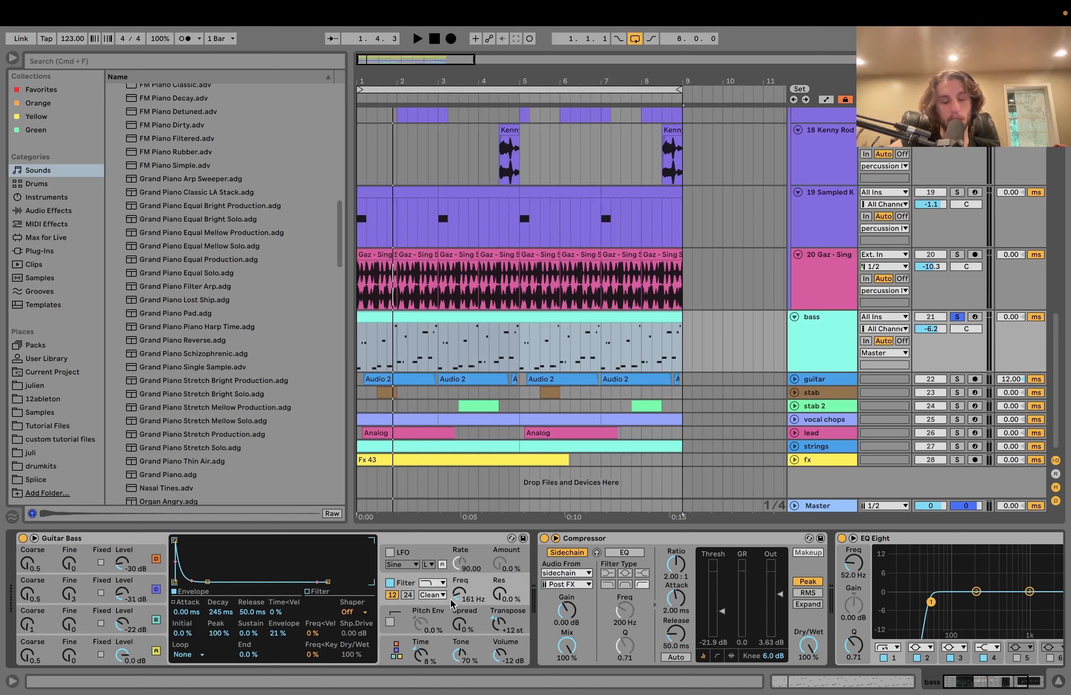
# Solo the bass track again and play it with its filter on from bar 1 into bar 2
pyautogui.click(957, 317)
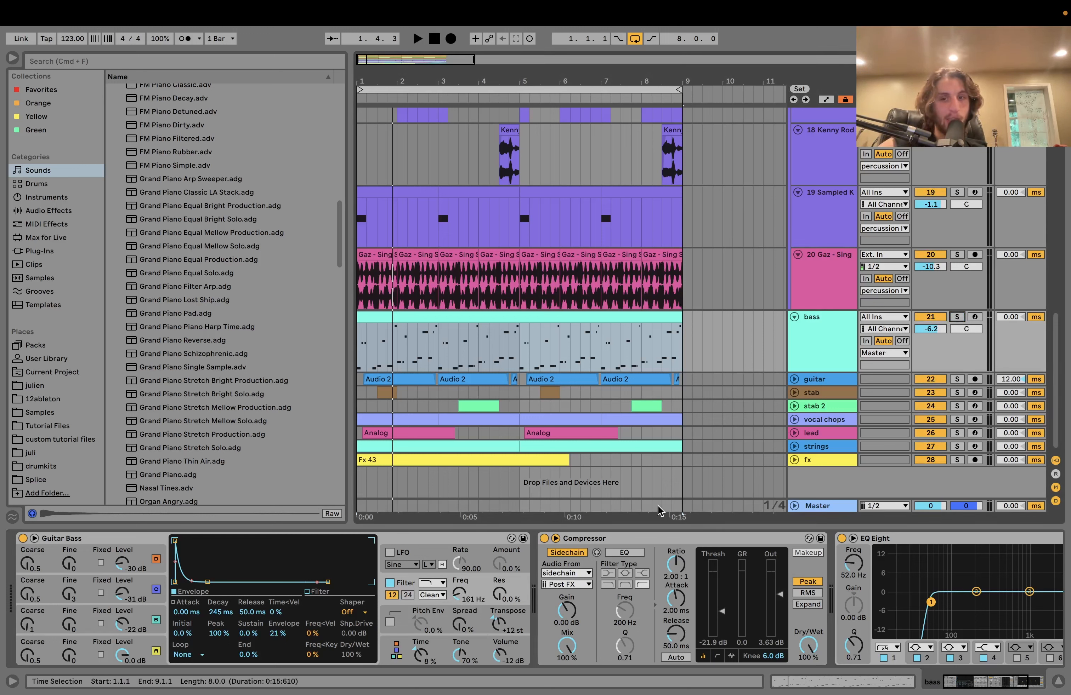
pyautogui.click(956, 318)
pyautogui.press('space')
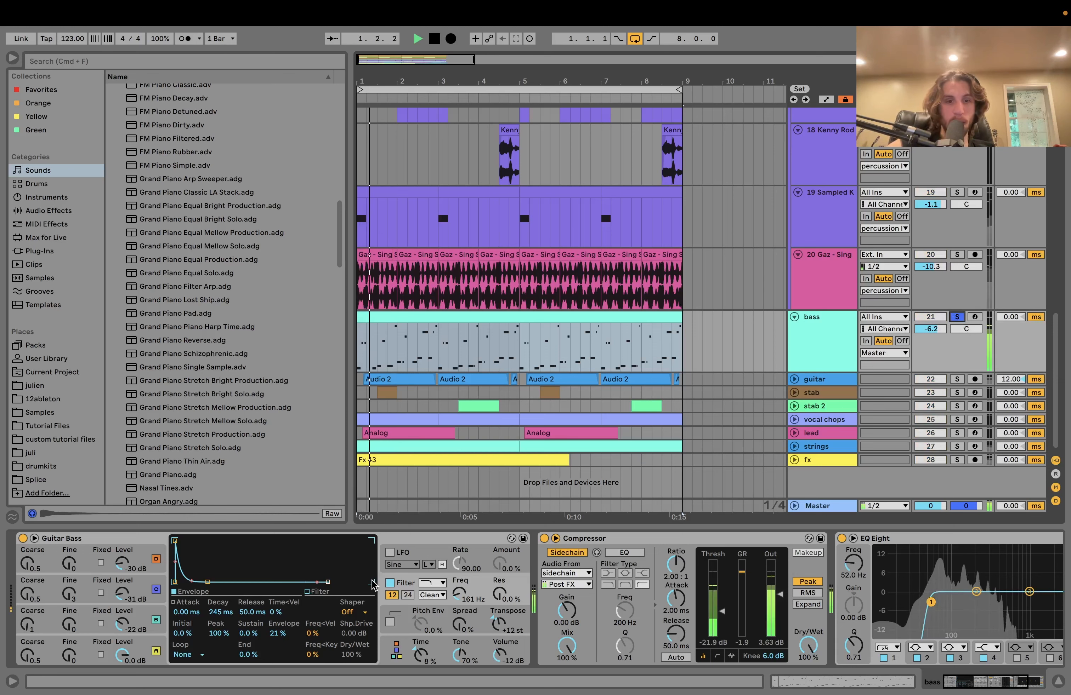
pyautogui.press('space')
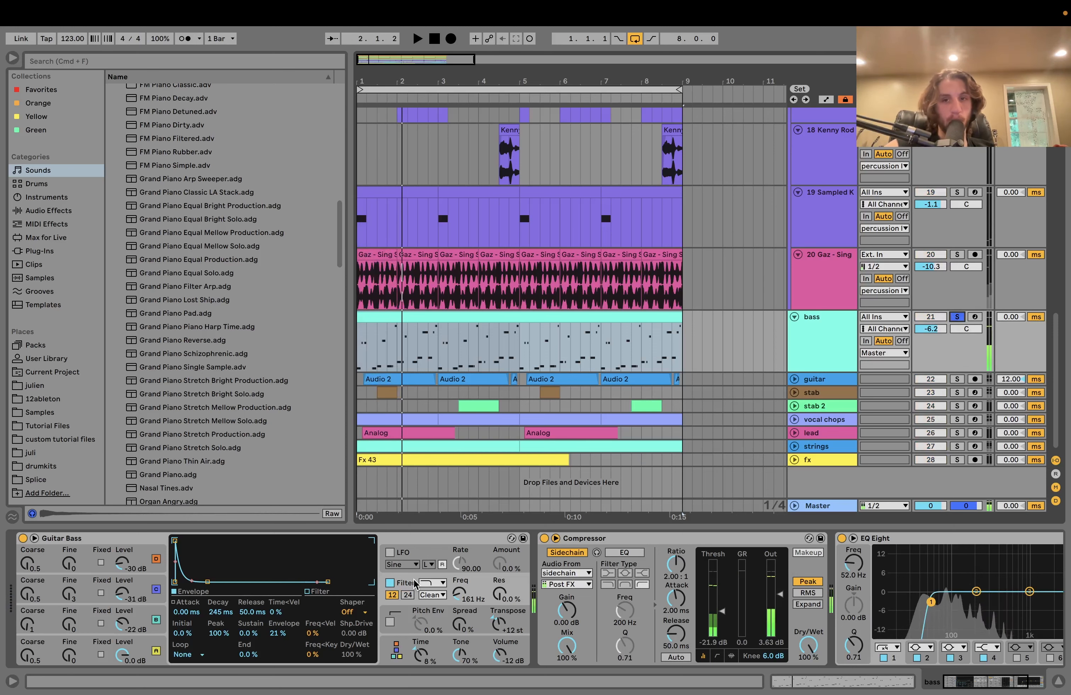
# Bypass the bass track's EQ Eight, play the opening of bar 1, and re-enable the EQ
pyautogui.hscroll(4, 573, 596)
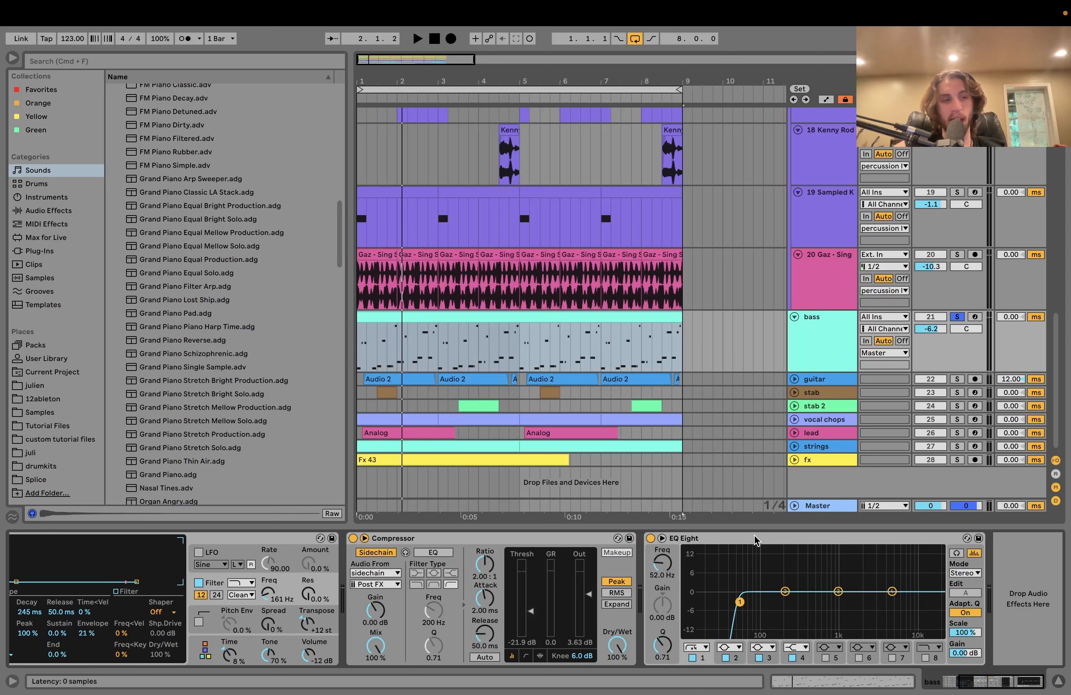
pyautogui.click(651, 540)
pyautogui.press('space')
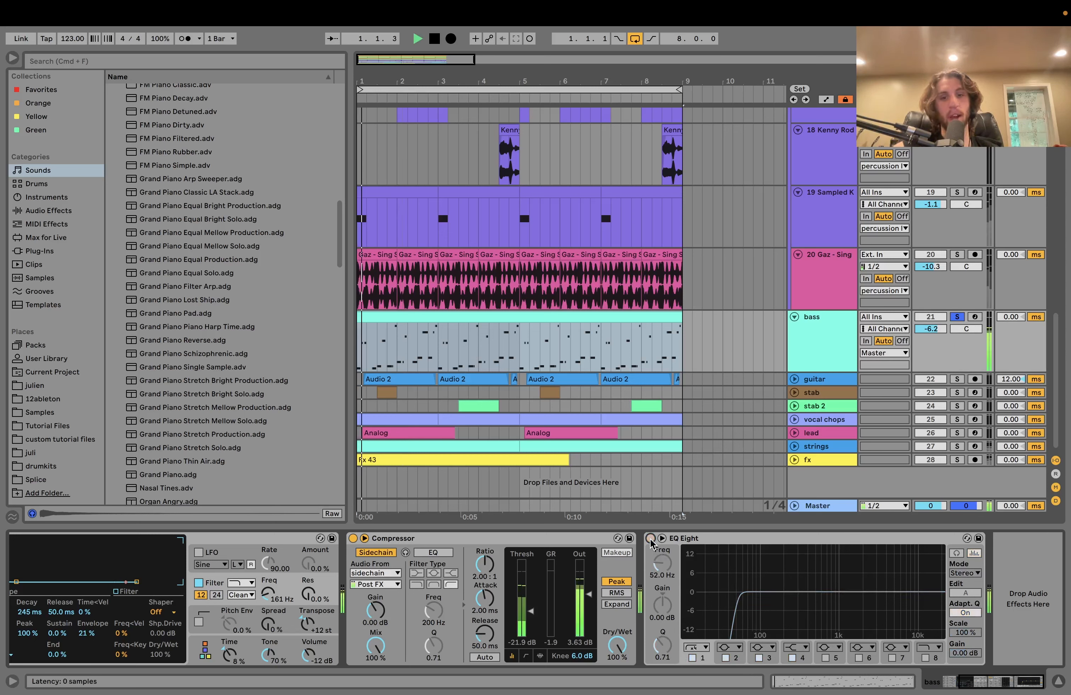
pyautogui.press('space')
pyautogui.click(650, 540)
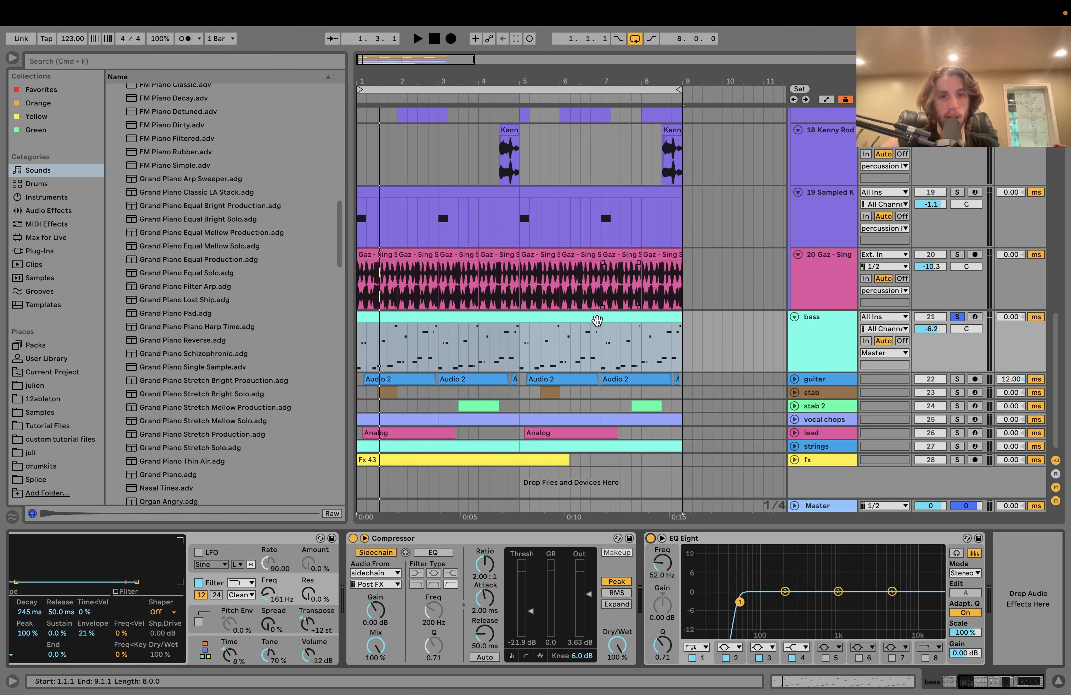
# Return to the Guitar Bass settings, play the bass from bar 1 into bar 2, and turn off its solo
pyautogui.click(598, 319)
pyautogui.click(228, 640)
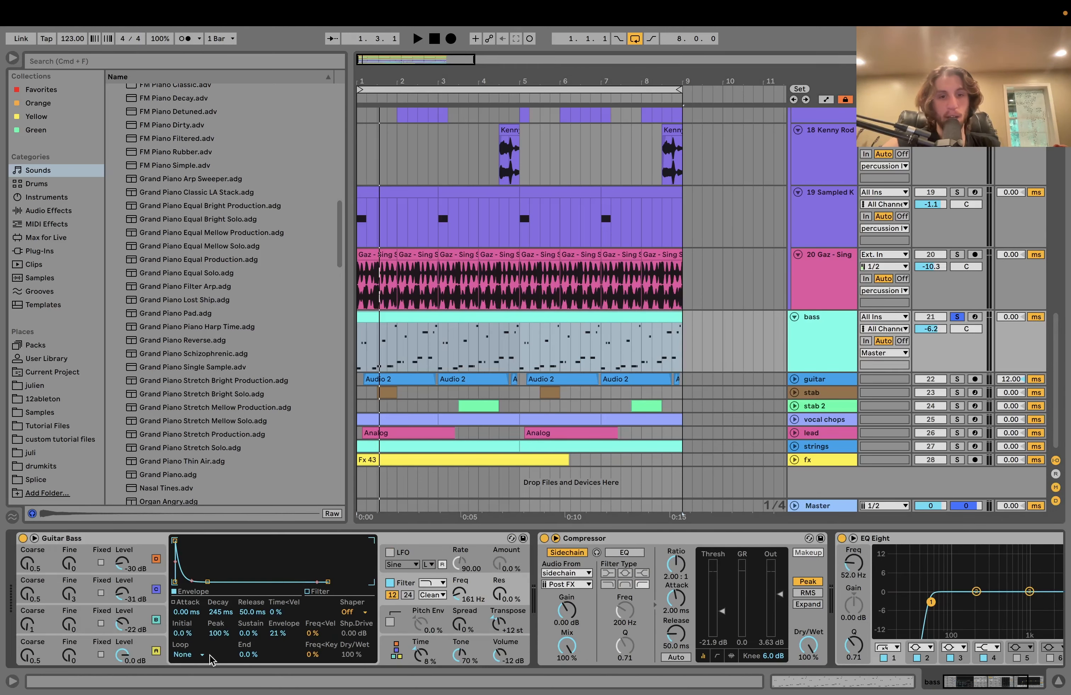
pyautogui.press('space')
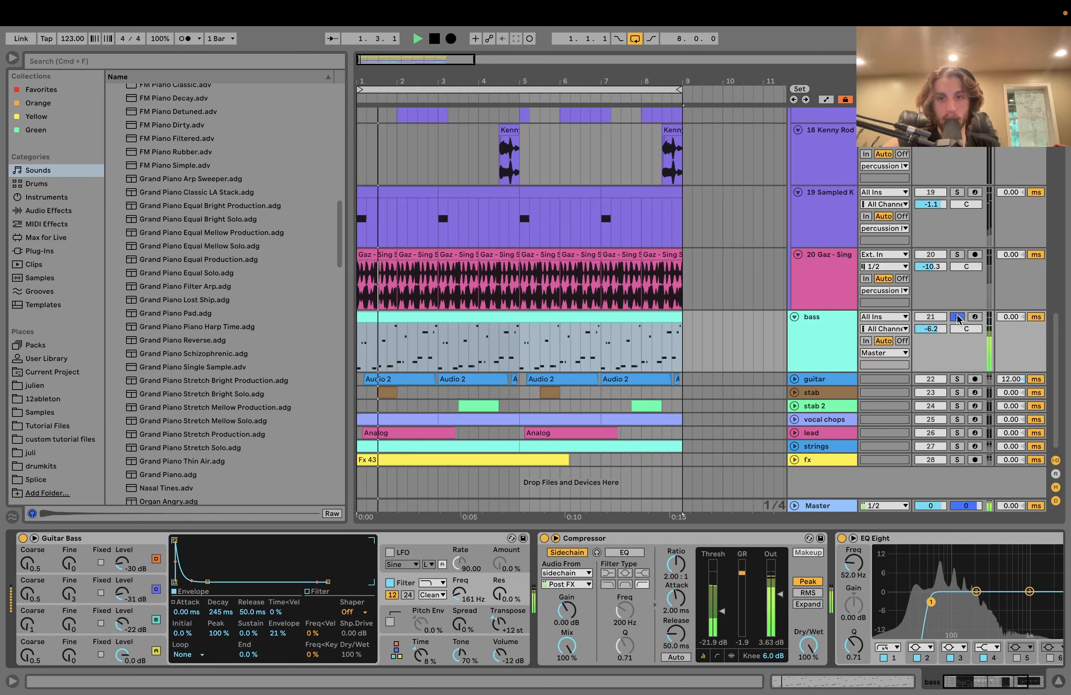
pyautogui.click(956, 316)
pyautogui.press('space')
# Solo and expand the guitar track, then play it together with the bass and on its own up to bar 5
pyautogui.click(956, 380)
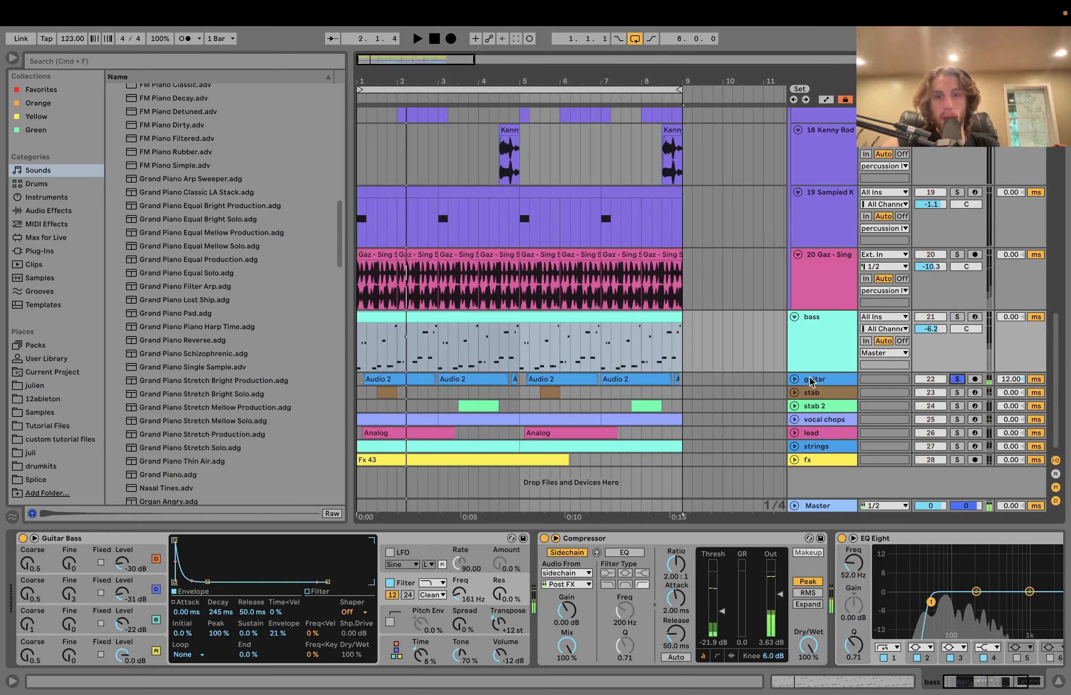
pyautogui.click(795, 379)
pyautogui.press('space')
pyautogui.click(956, 317)
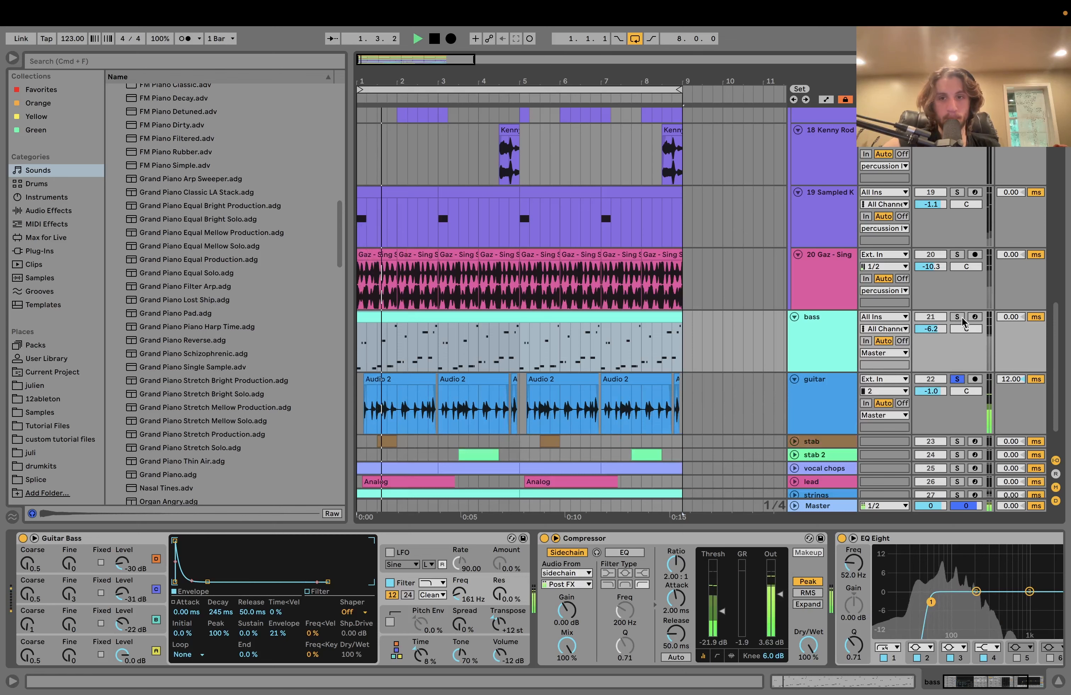
pyautogui.click(807, 408)
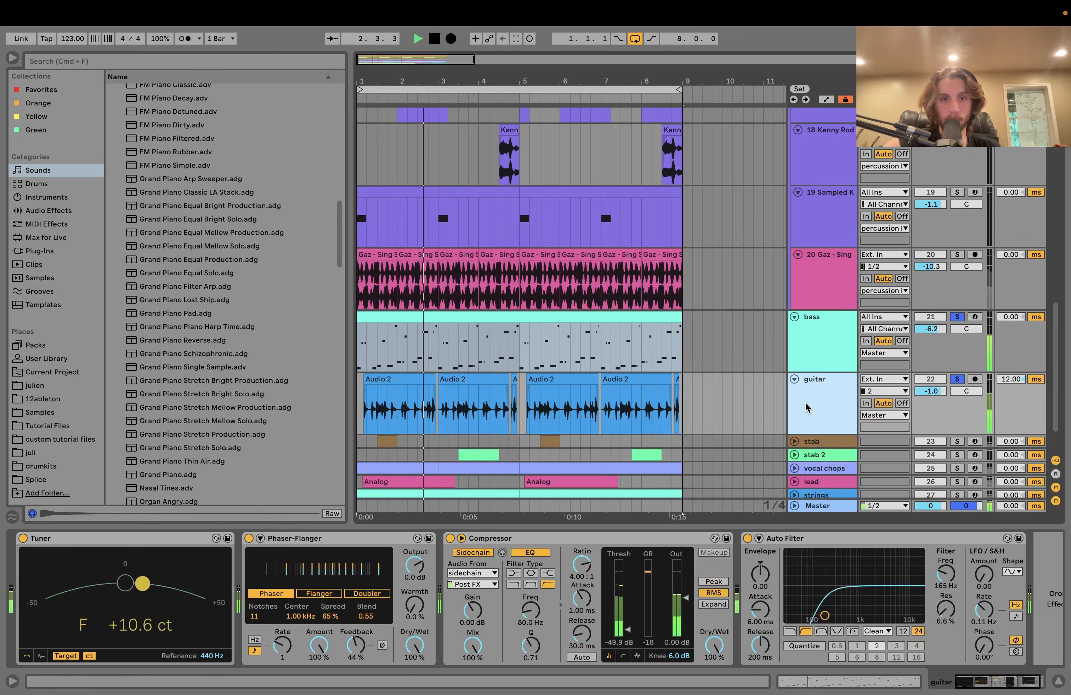
pyautogui.click(956, 317)
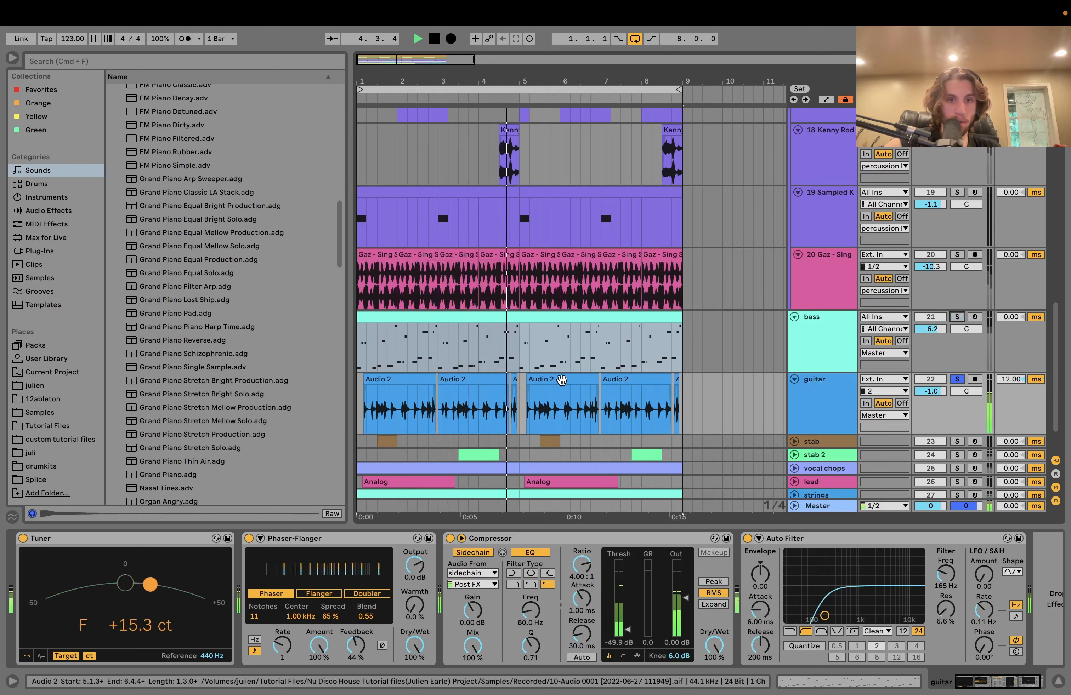
pyautogui.press('space')
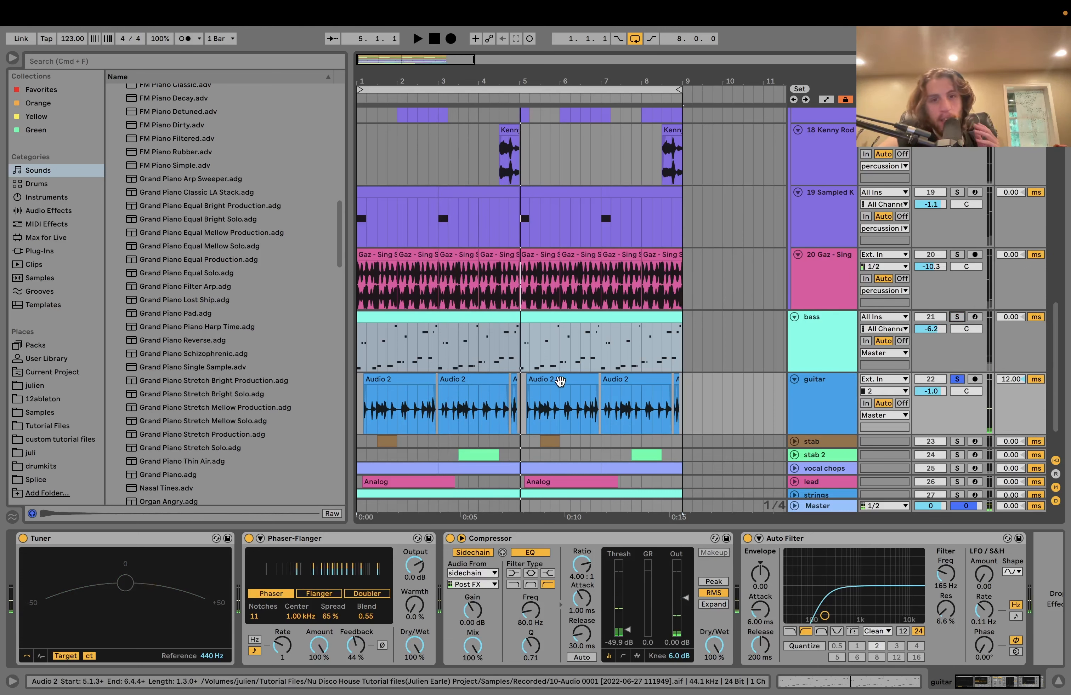
# Open the first guitar clip in an enlarged clip view to examine its recorded waveform and warp markers
pyautogui.doubleClick(399, 382)
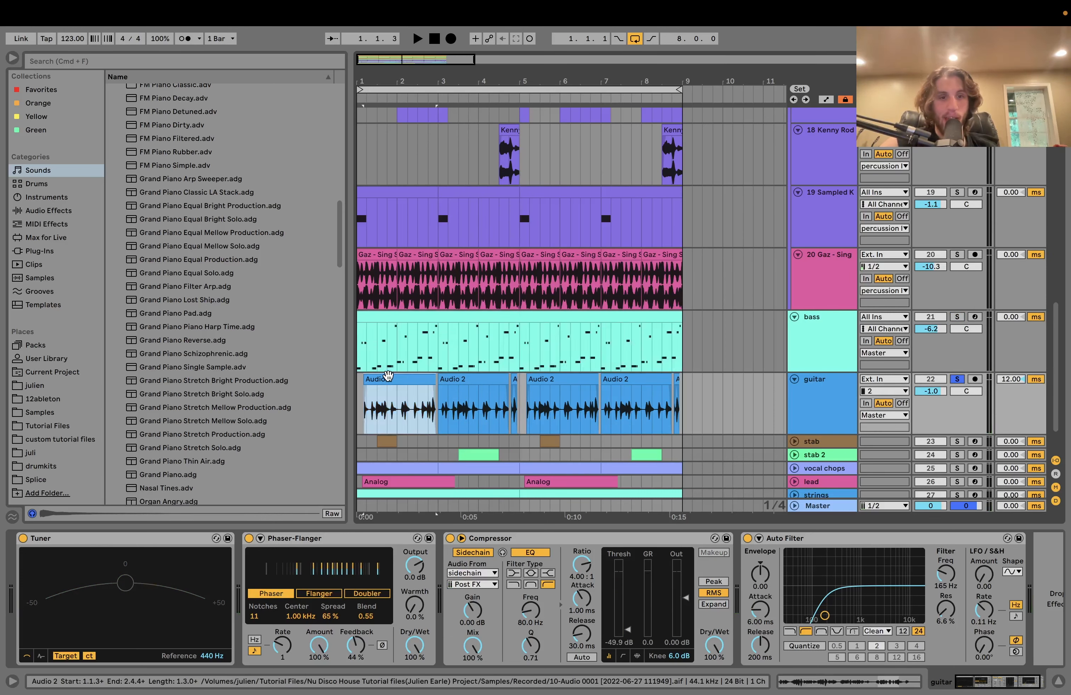
pyautogui.moveTo(296, 415); pyautogui.dragTo(295, 325)
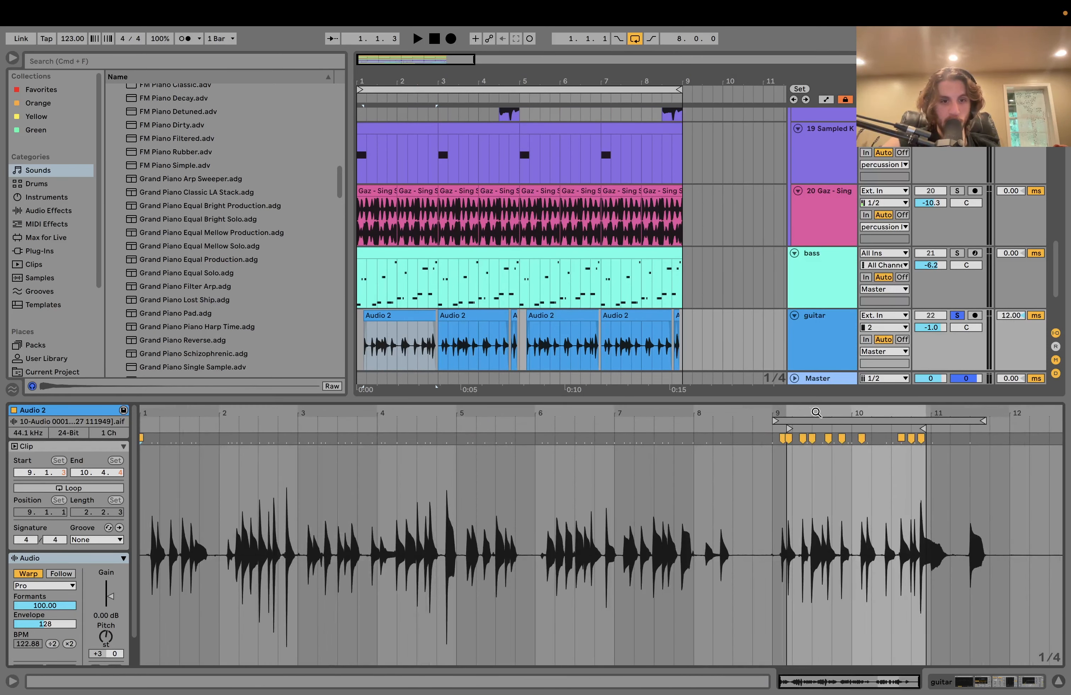
pyautogui.click(570, 353)
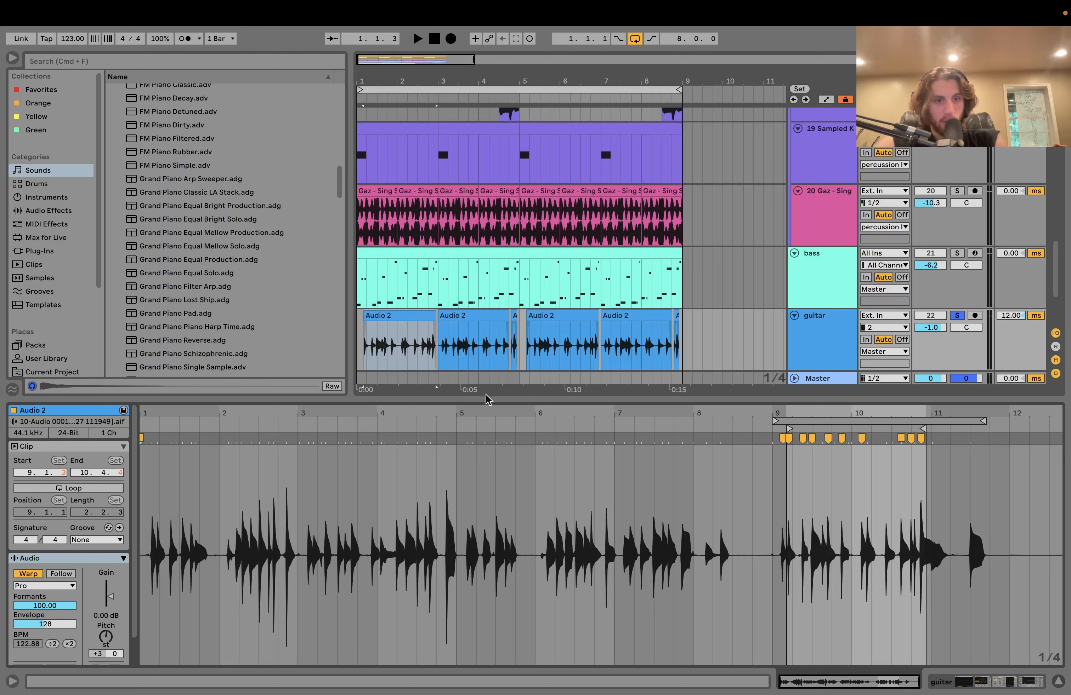
# Show the guitar track's device chain, play the guitar from bar 1, and set the insert marker at 1.3.1
pyautogui.click(360, 341)
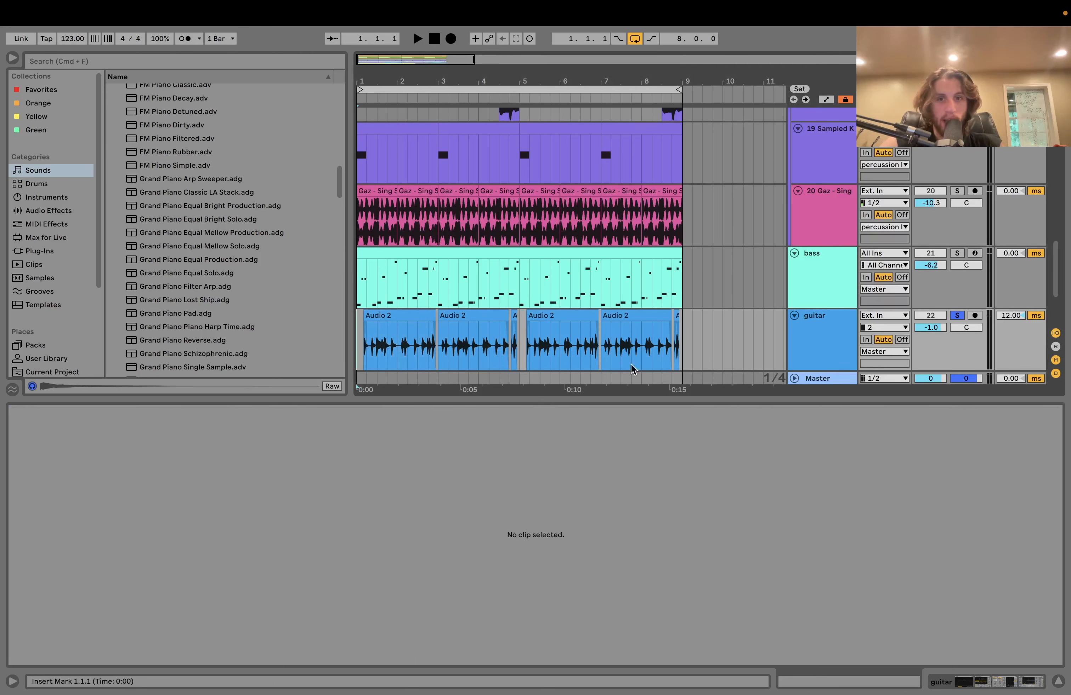
pyautogui.click(830, 356)
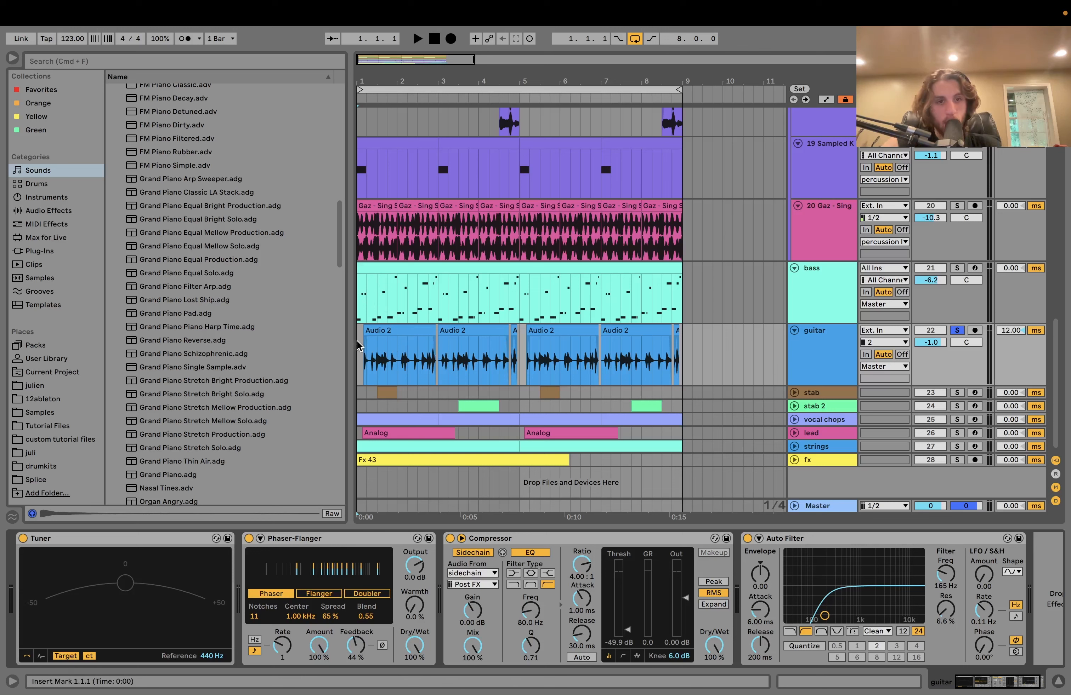
pyautogui.press('space')
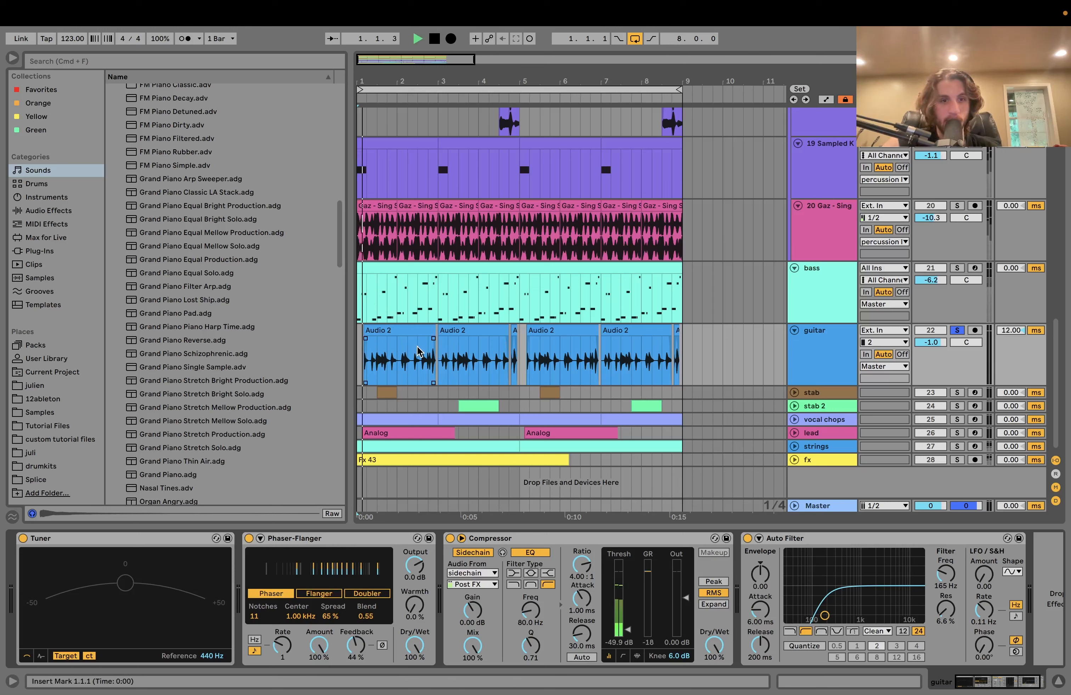
pyautogui.click(378, 361)
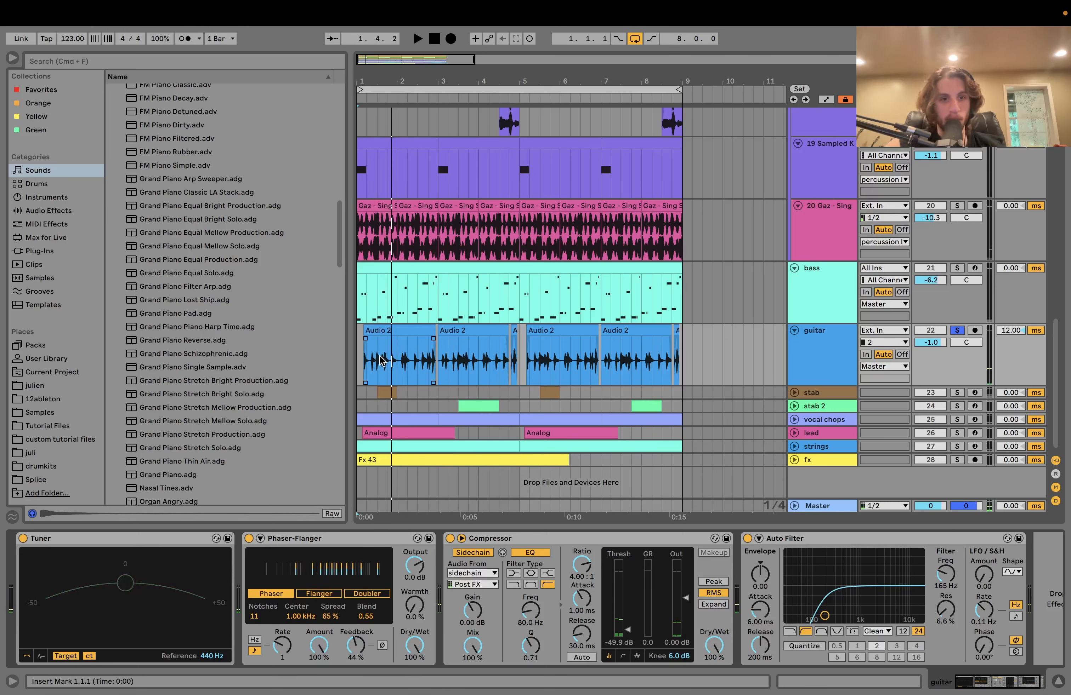
pyautogui.press('space')
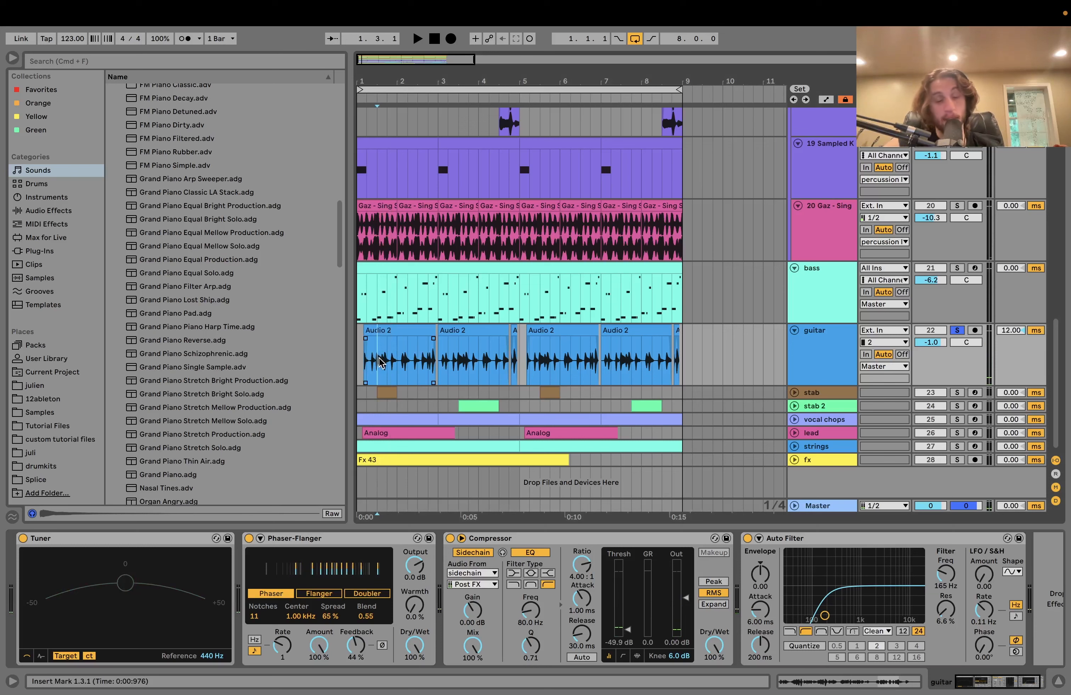
# Solo the bass alongside the guitar and play both from 1.3.1 into bar 2
pyautogui.click(957, 268)
pyautogui.press('space')
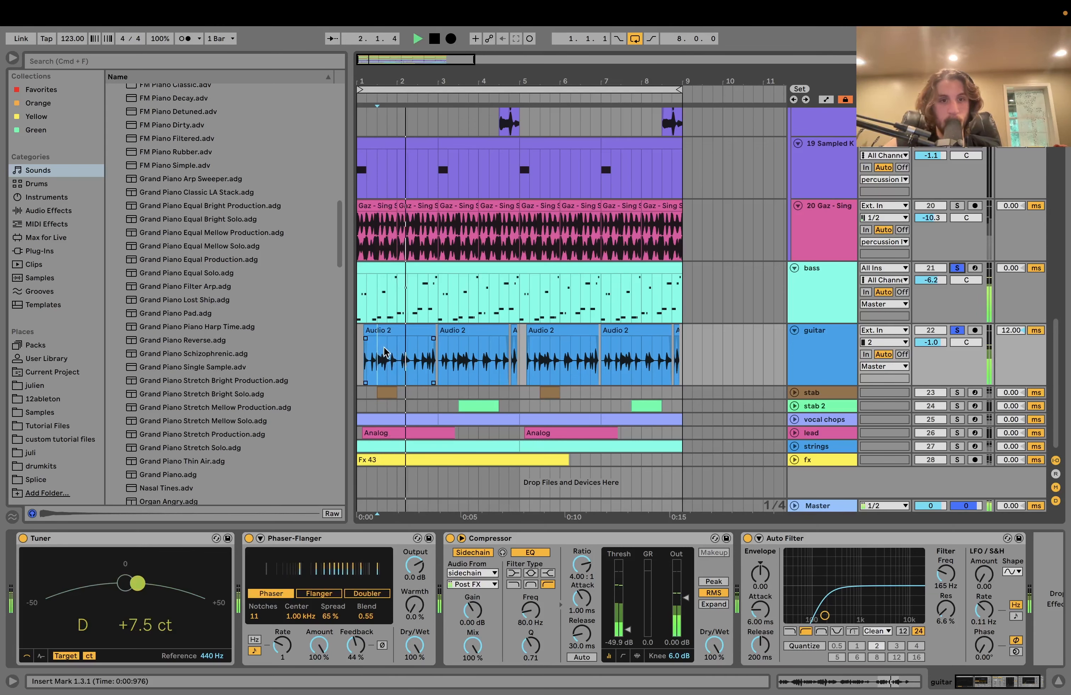
pyautogui.press('space')
# Turn off the bass solo and examine the waveforms and warp markers of the first two guitar clips and the guitar's device chain
pyautogui.doubleClick(420, 336)
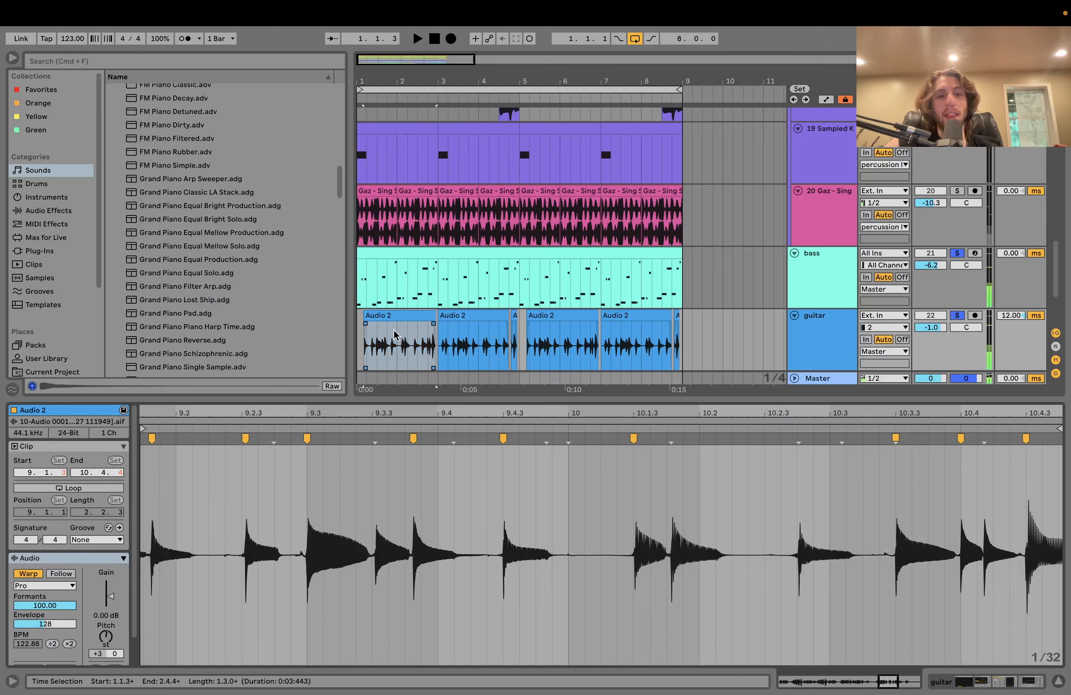
pyautogui.click(957, 253)
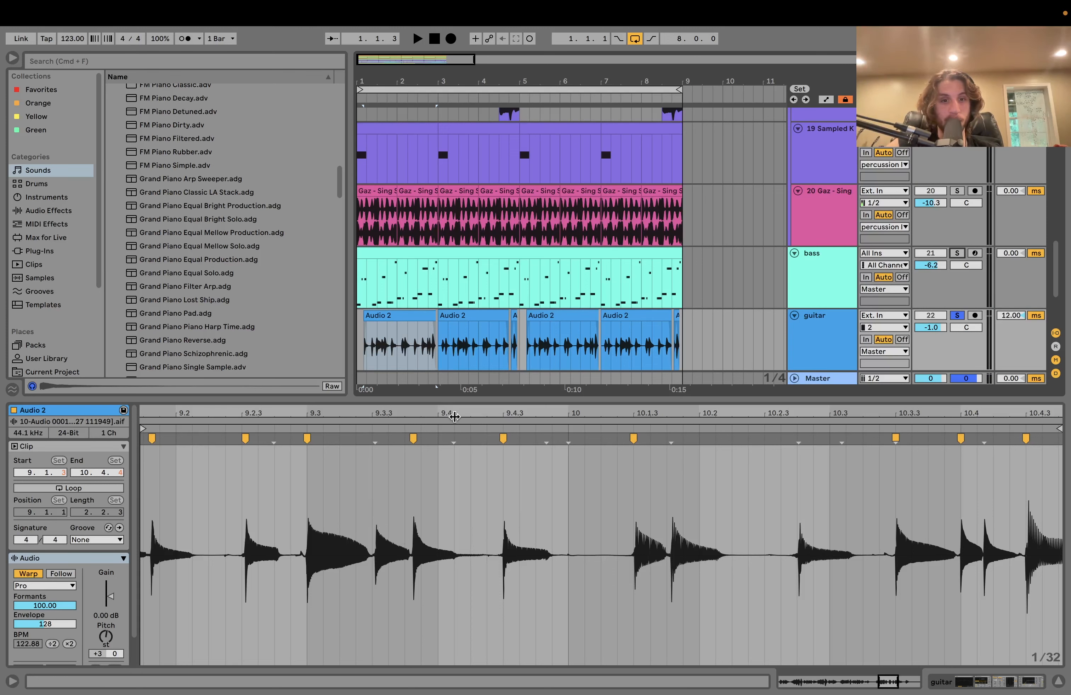
pyautogui.moveTo(453, 413); pyautogui.dragTo(483, 413)
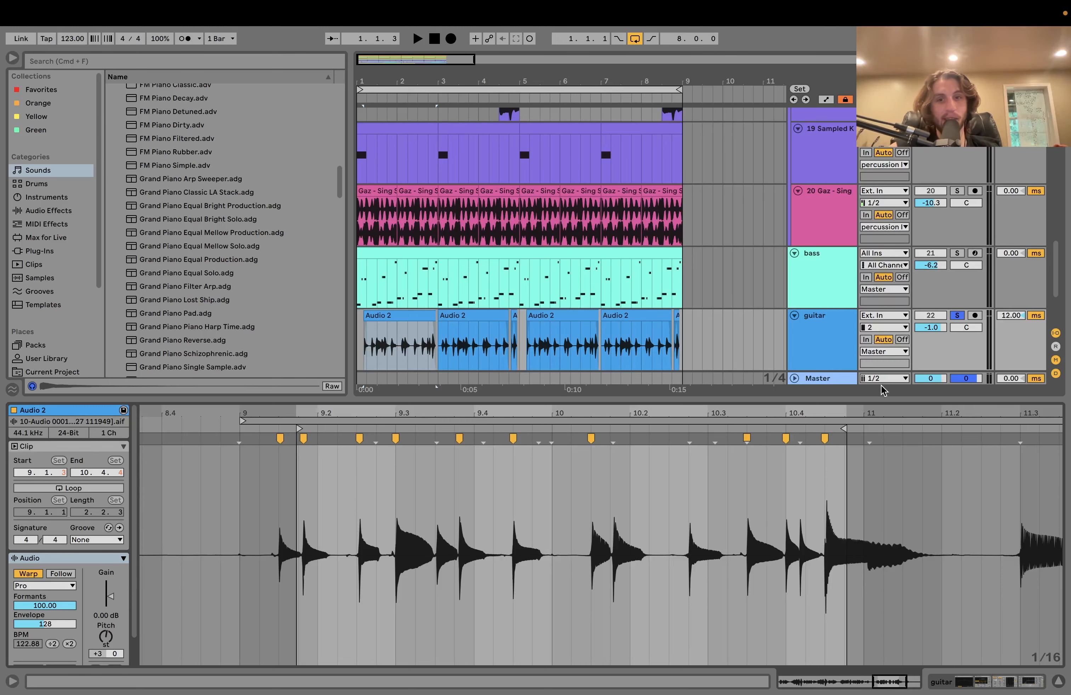
pyautogui.click(830, 359)
pyautogui.click(830, 359)
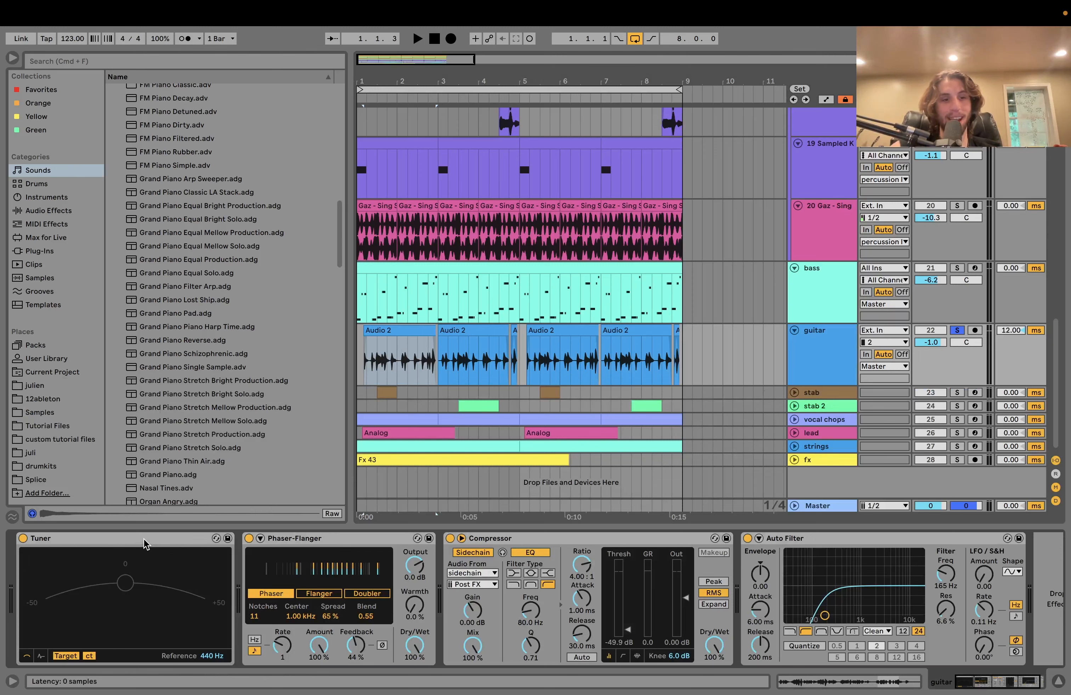
pyautogui.click(384, 336)
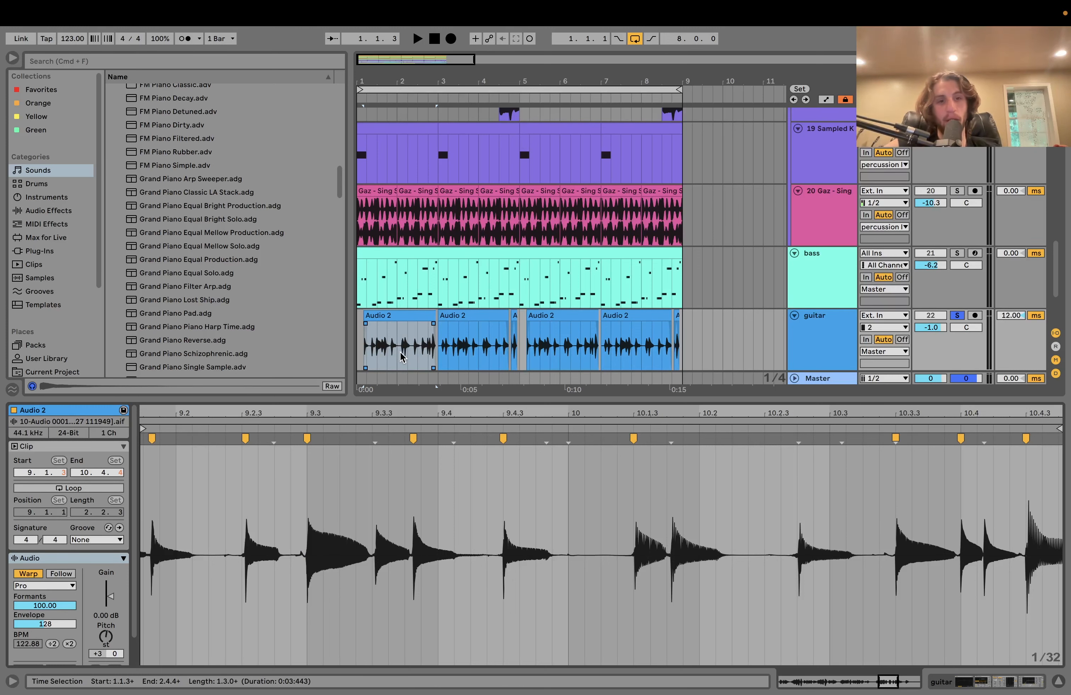
pyautogui.click(454, 314)
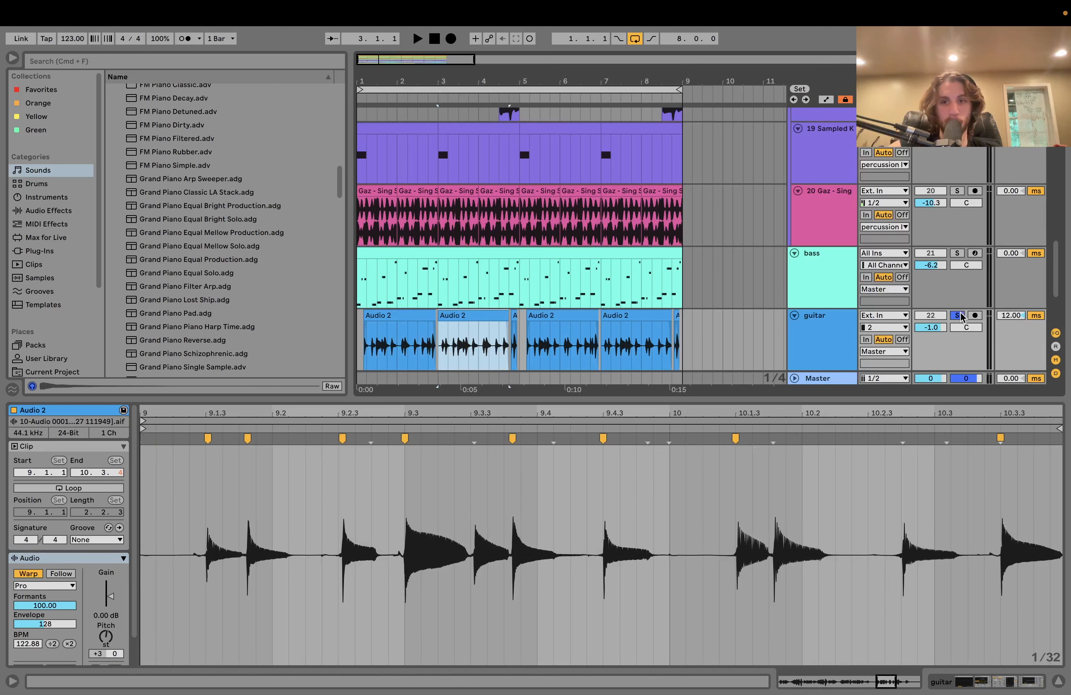
# Solo the bass with the guitar again and play both from bar 3 to bar 5 with the guitar's devices shown, then from bar 1
pyautogui.click(957, 253)
pyautogui.press('space')
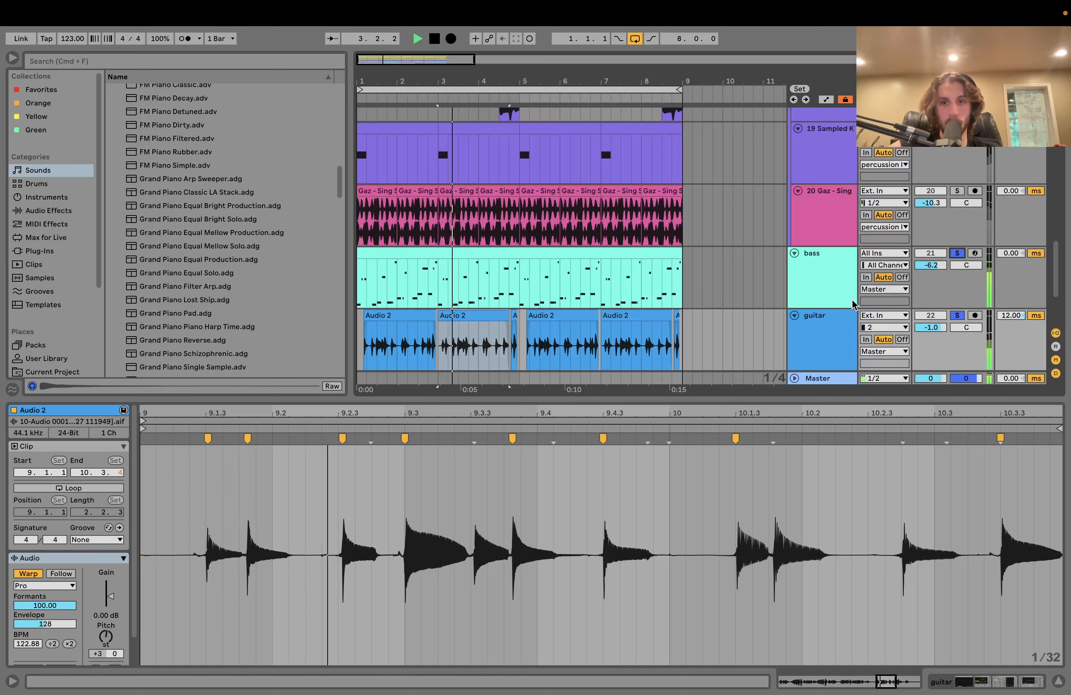
pyautogui.click(822, 321)
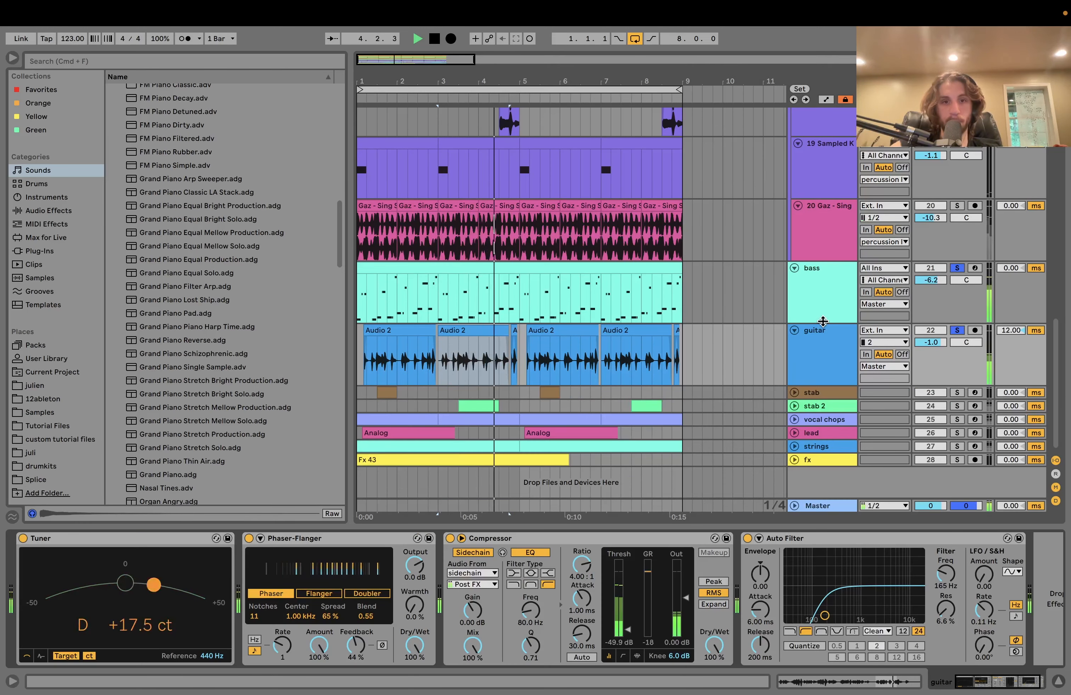
pyautogui.press('space')
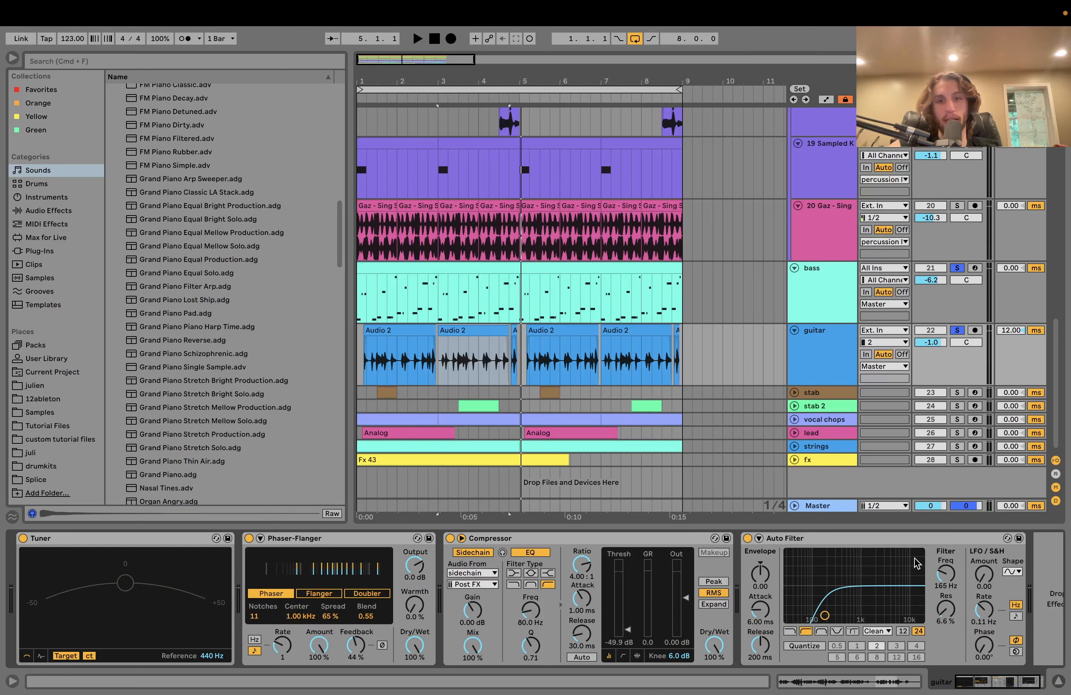
pyautogui.click(359, 368)
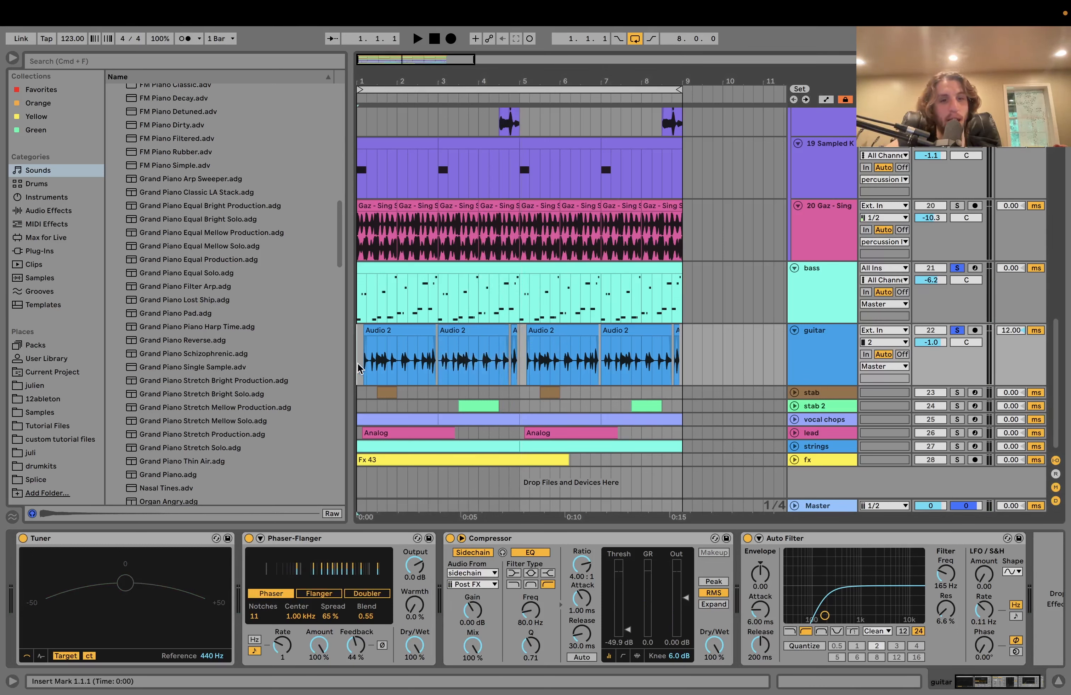
pyautogui.press('space')
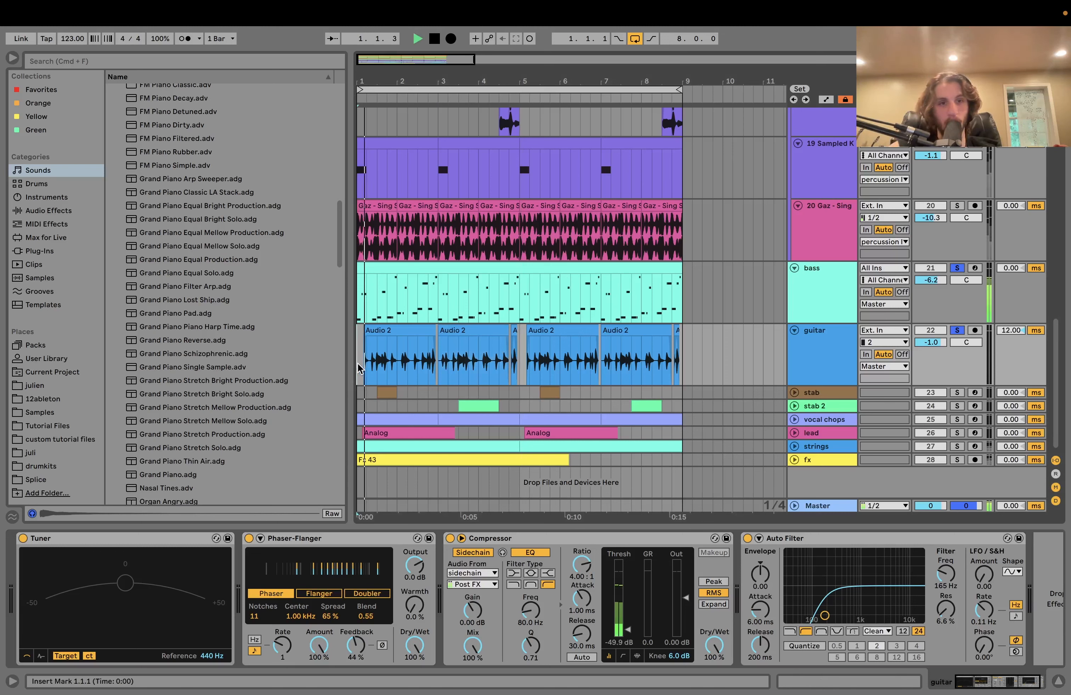
# Solo only the stab and stab 2 tracks, and play the first stab clip from 1.3.1 with the Disco String Stab sample view shown
pyautogui.click(956, 331)
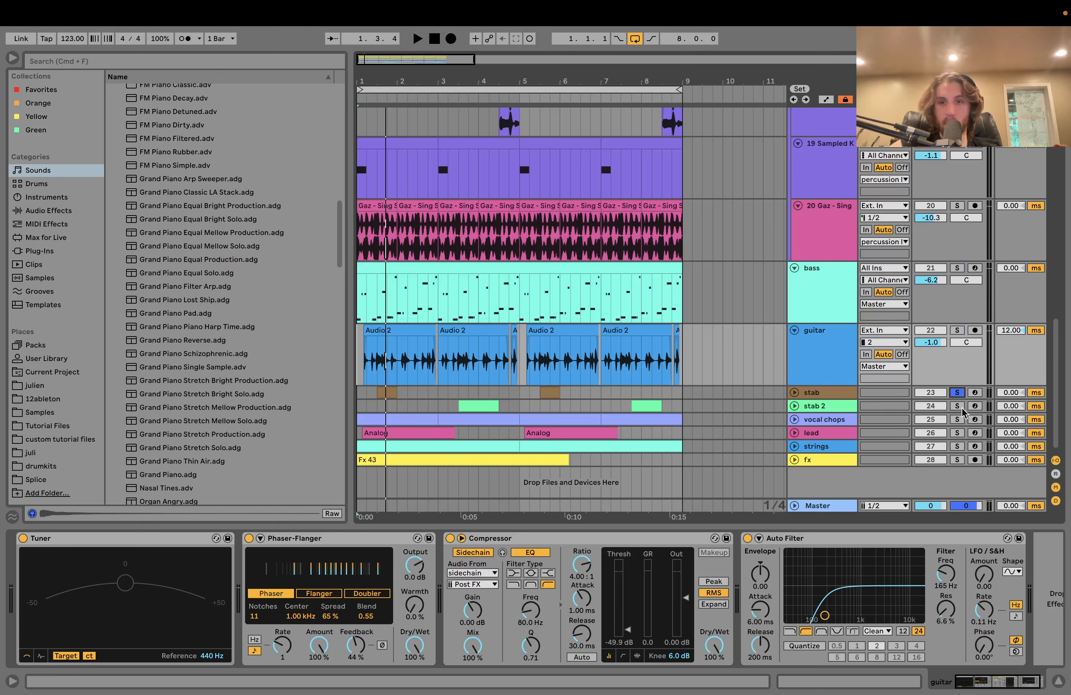
pyautogui.click(397, 396)
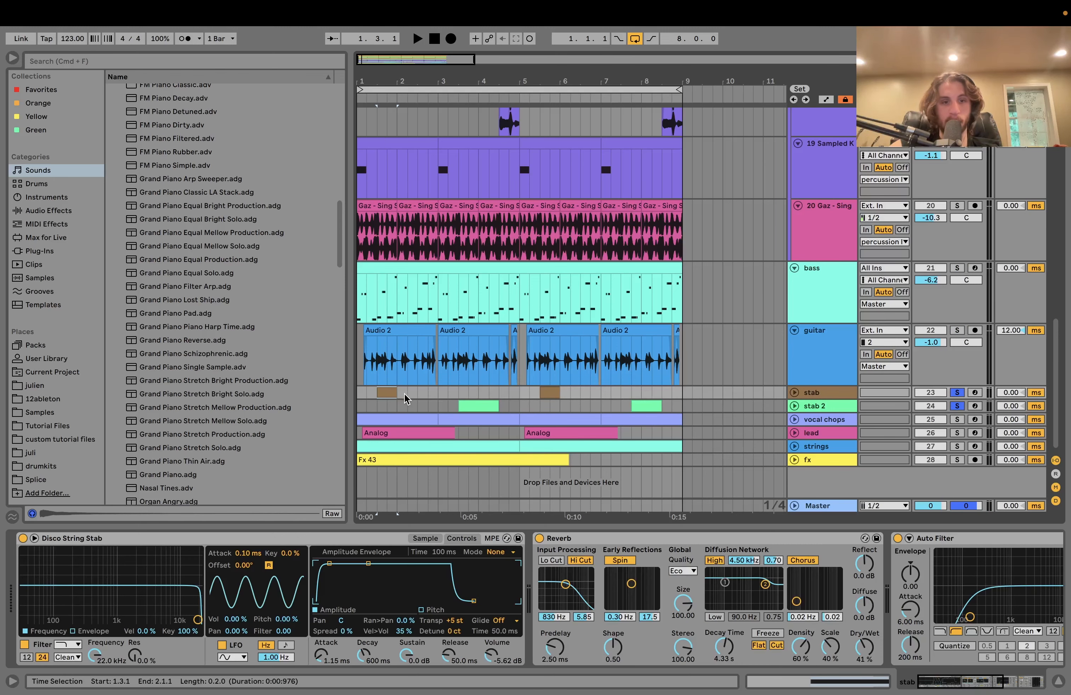
pyautogui.press('space')
pyautogui.click(425, 538)
pyautogui.press('space')
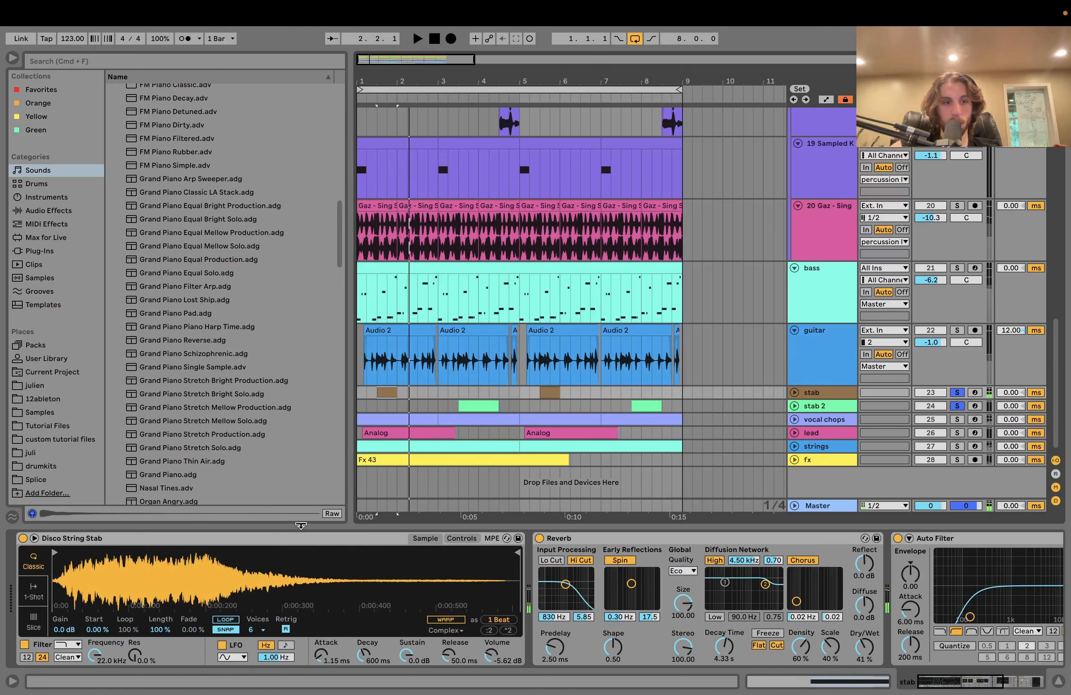
pyautogui.press('space')
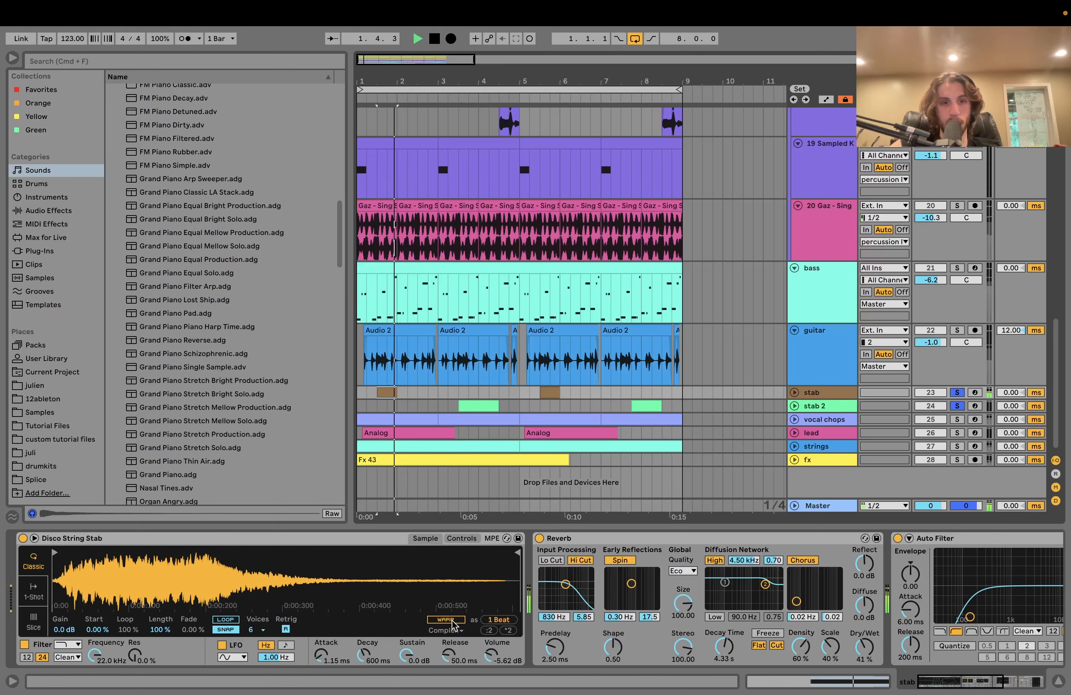
pyautogui.press('space')
# Select the stab 2 clip at 3.3.1, expand its track, and play the clip repeatedly while examining its Analog synth settings
pyautogui.click(480, 404)
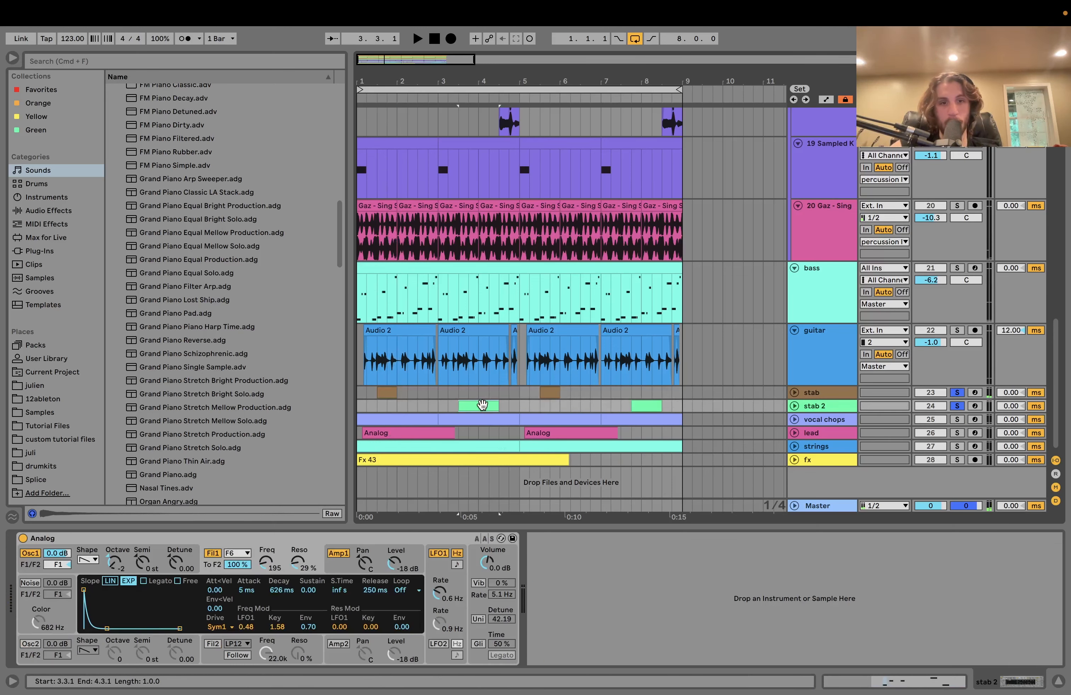
pyautogui.press('space')
pyautogui.click(795, 406)
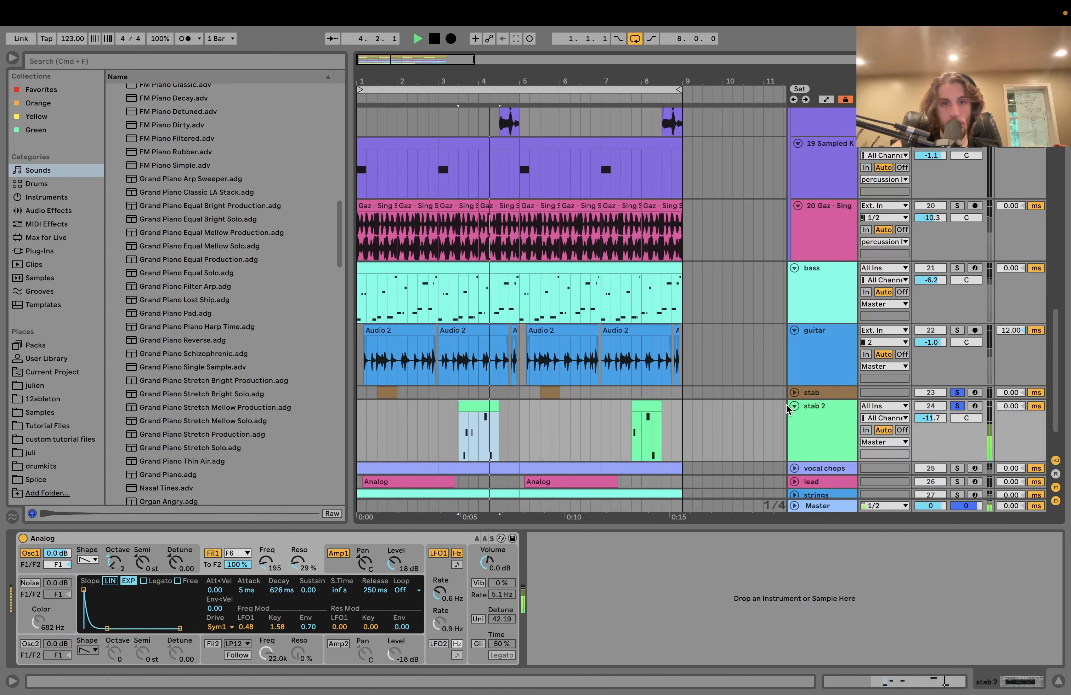
pyautogui.press('space')
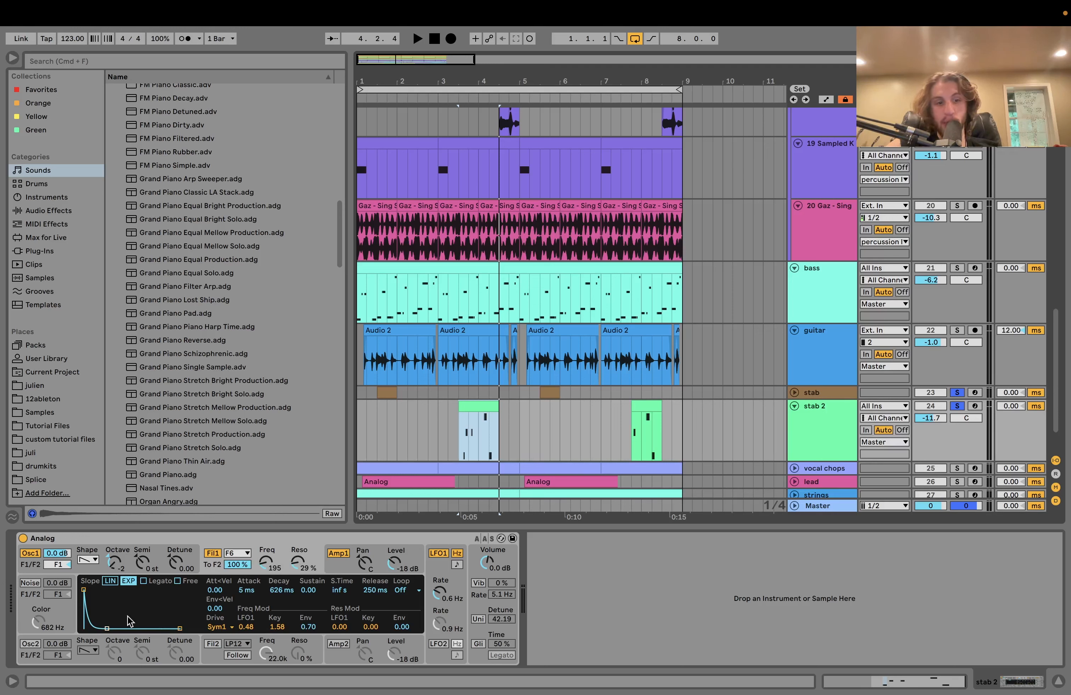
pyautogui.press('space')
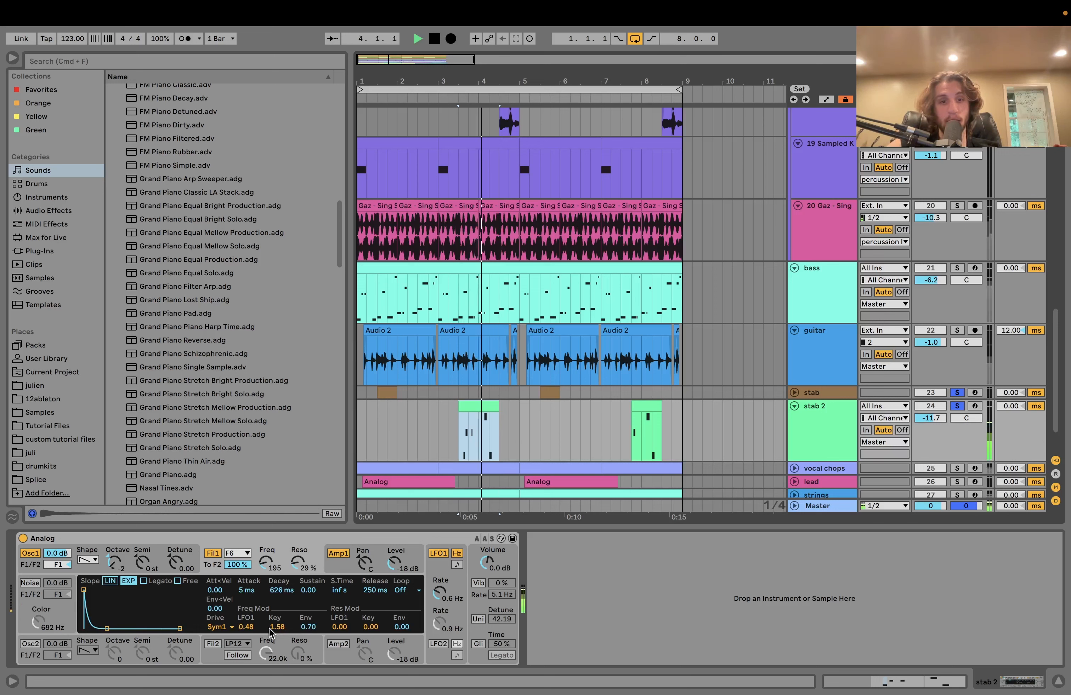
pyautogui.press('space')
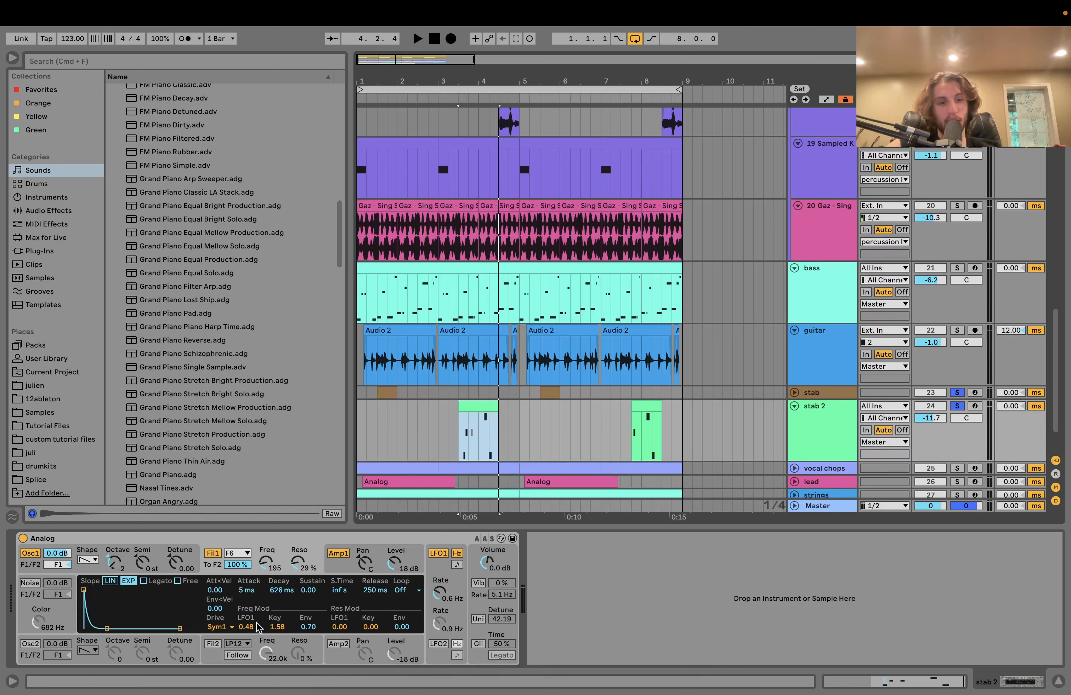
pyautogui.press('space')
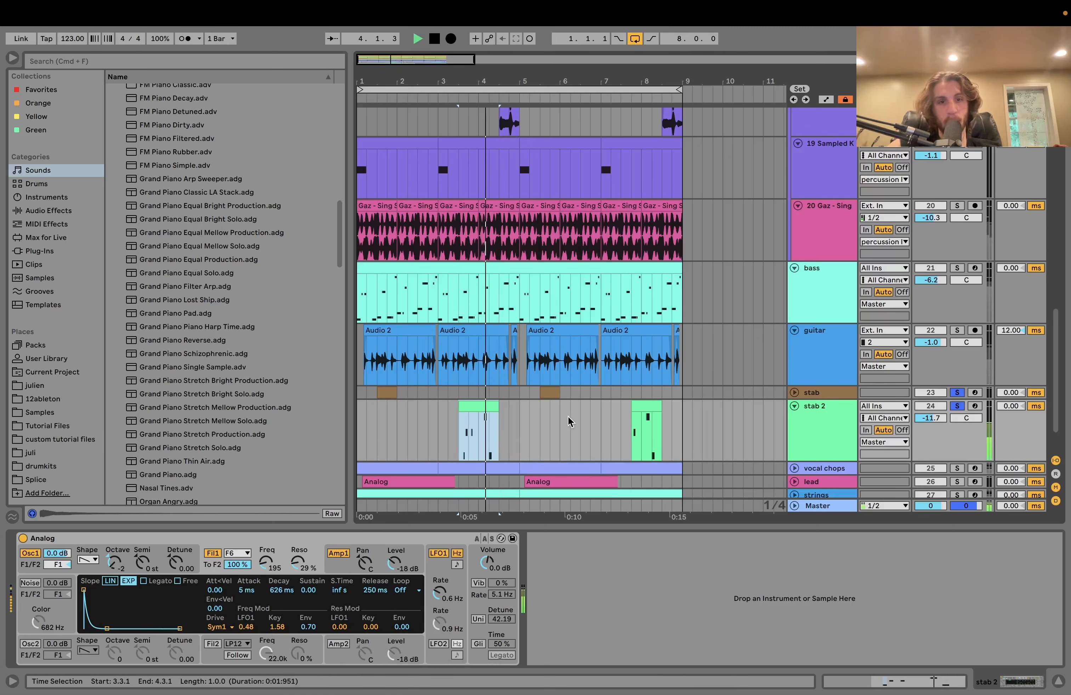
# Add the bass to the soloed stabs and play on into bar 6, with the stab clip at 5.3.1 selected
pyautogui.click(956, 268)
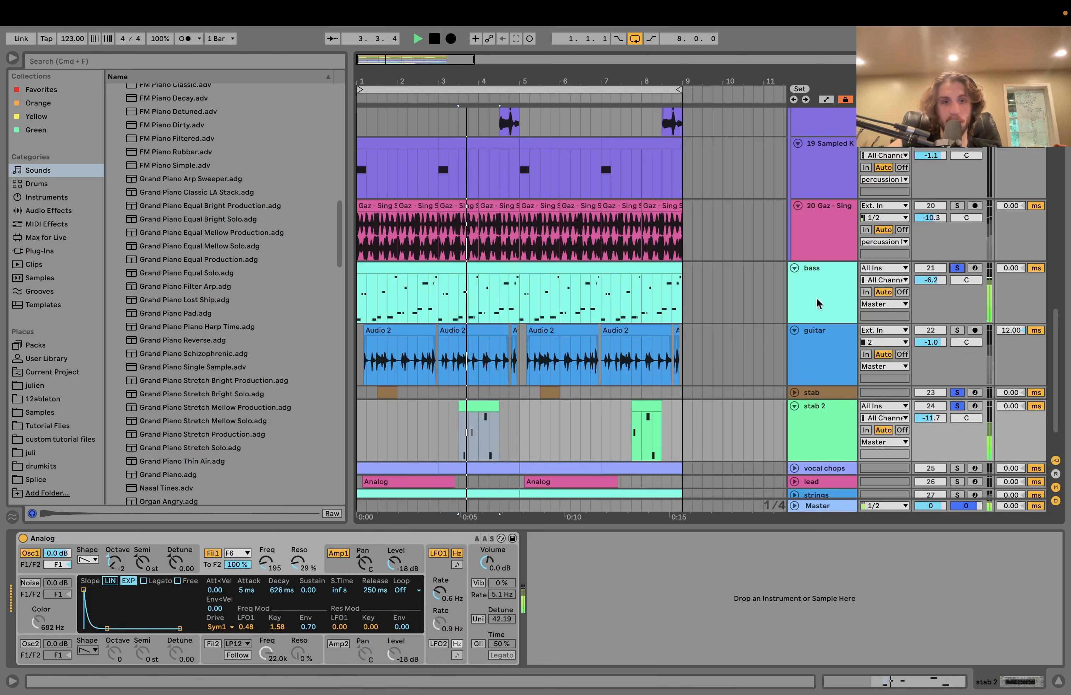
pyautogui.click(550, 392)
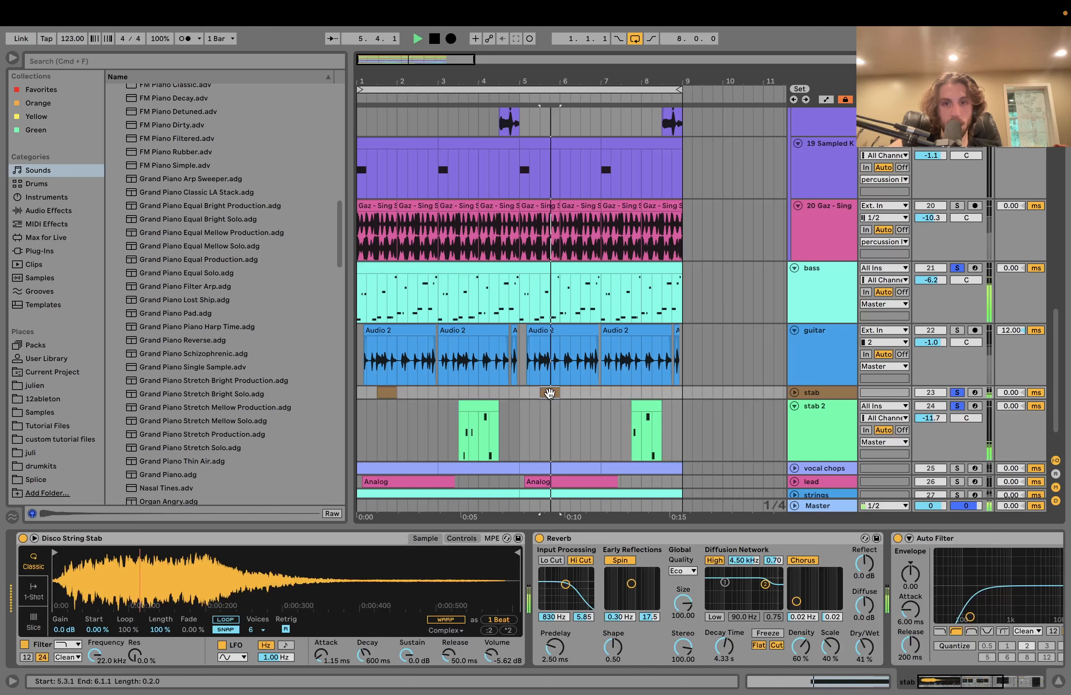
pyautogui.press('space')
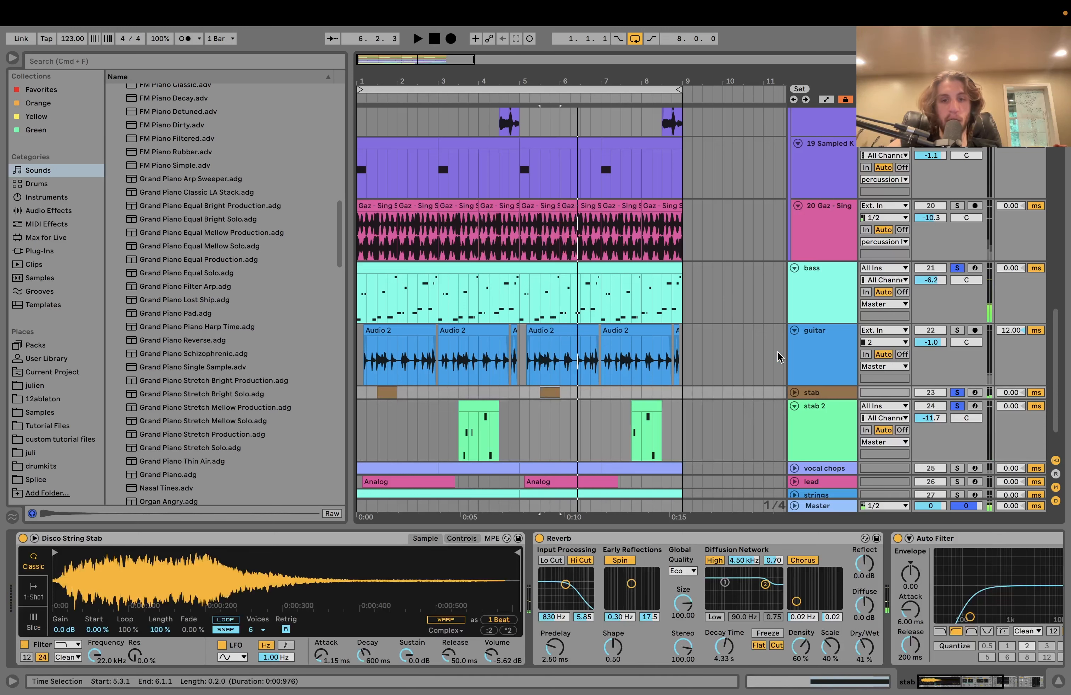
# Solo the vocal chops track on its own, play its first clip from bar 1, and expand the track
pyautogui.scroll(-3, 777, 357)
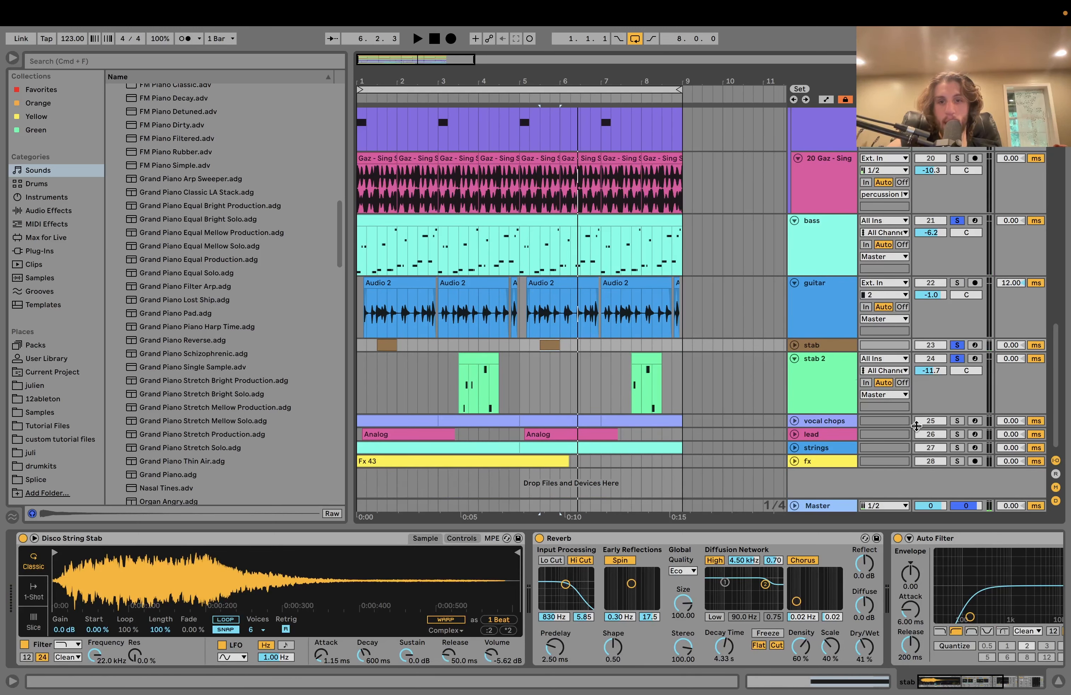
pyautogui.click(960, 421)
pyautogui.click(413, 419)
pyautogui.press('space')
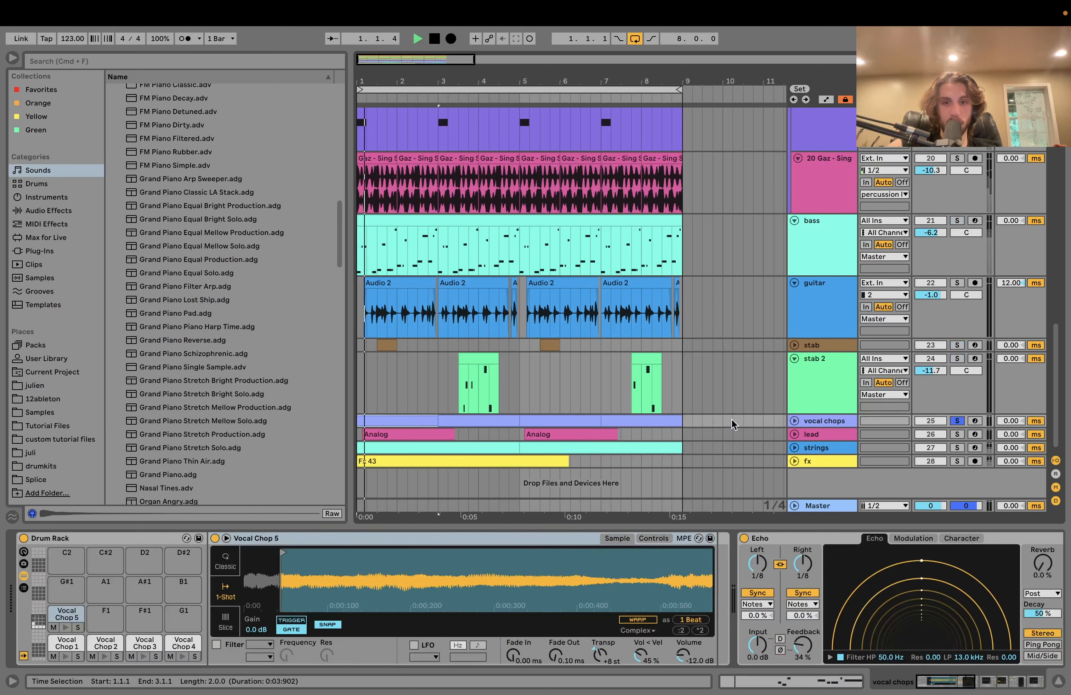
pyautogui.click(794, 421)
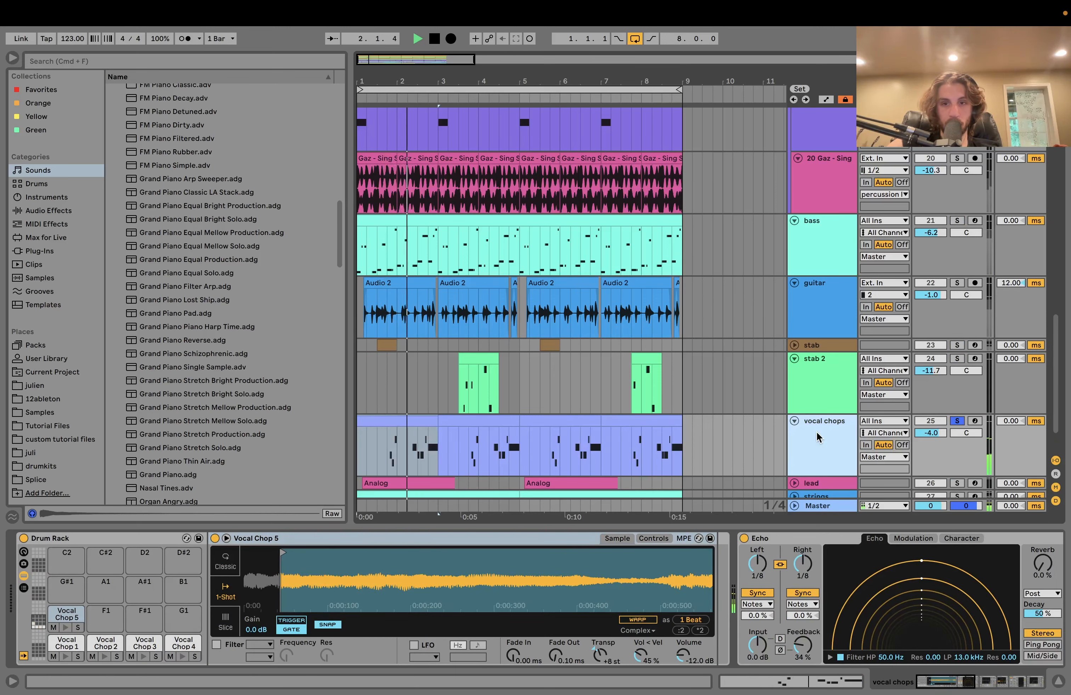
# Solo the bass together with the vocal chops and keep playing until bar 6
pyautogui.click(957, 221)
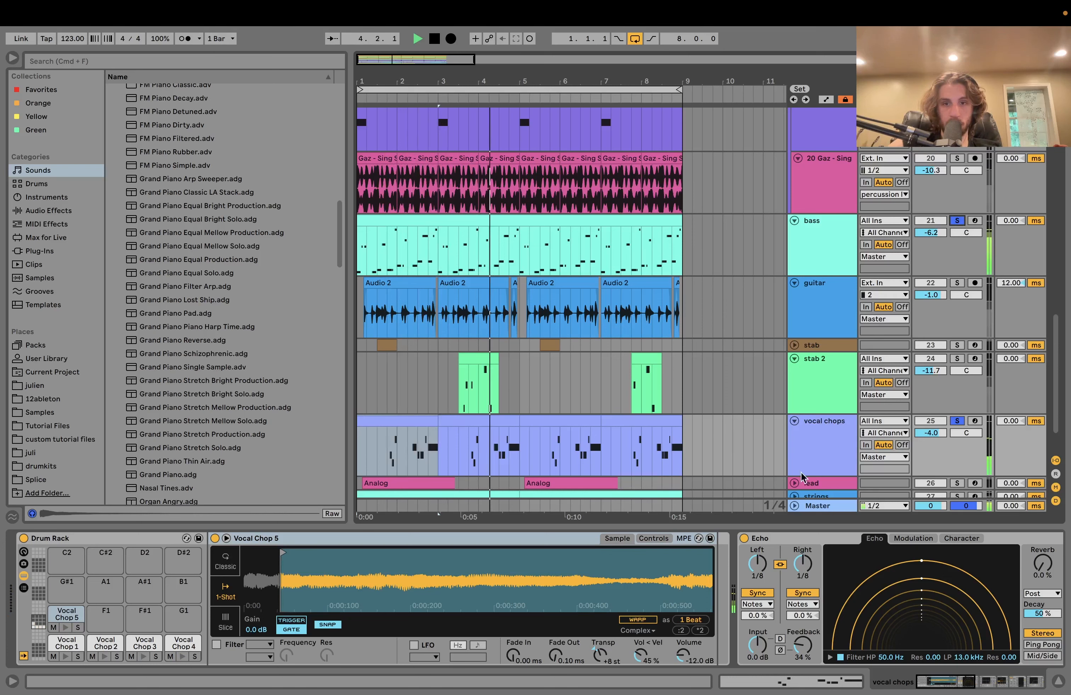
pyautogui.click(815, 454)
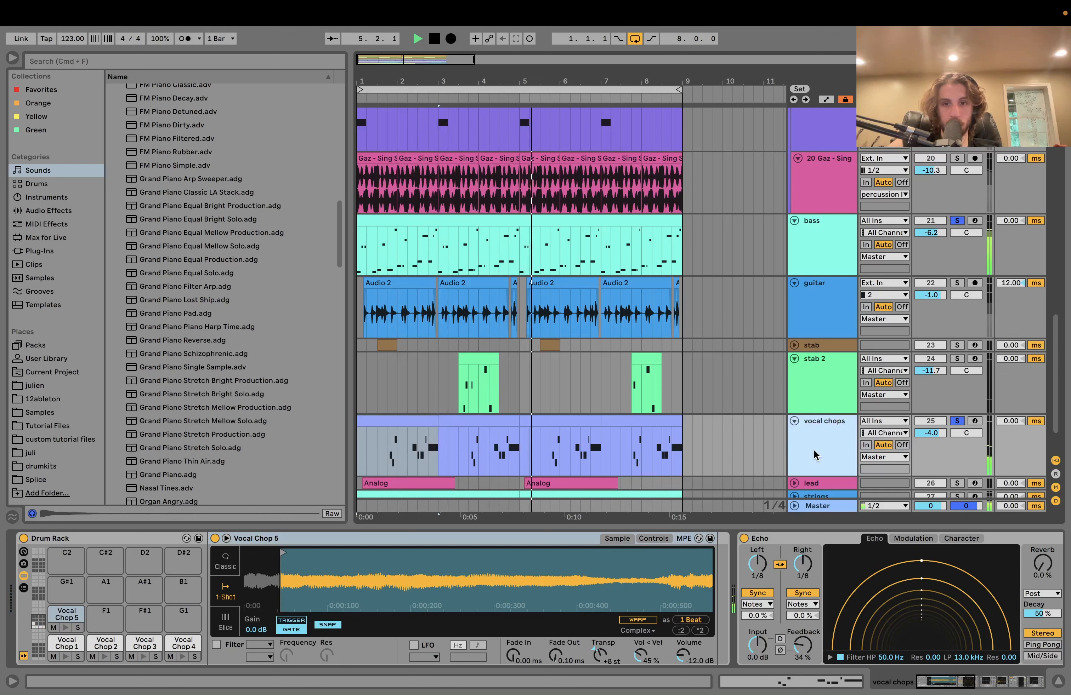
pyautogui.press('space')
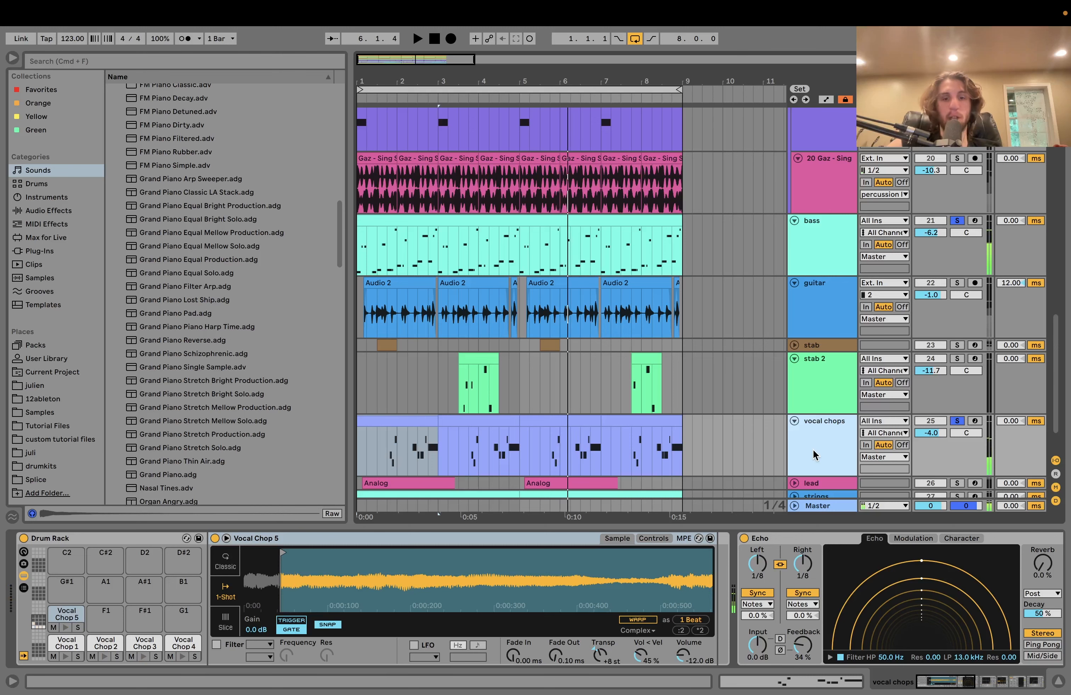
# Examine the notes of the first vocal chops clip, then the samples of Vocal Chop 2, 3 and 4 in the Drum Rack
pyautogui.doubleClick(384, 435)
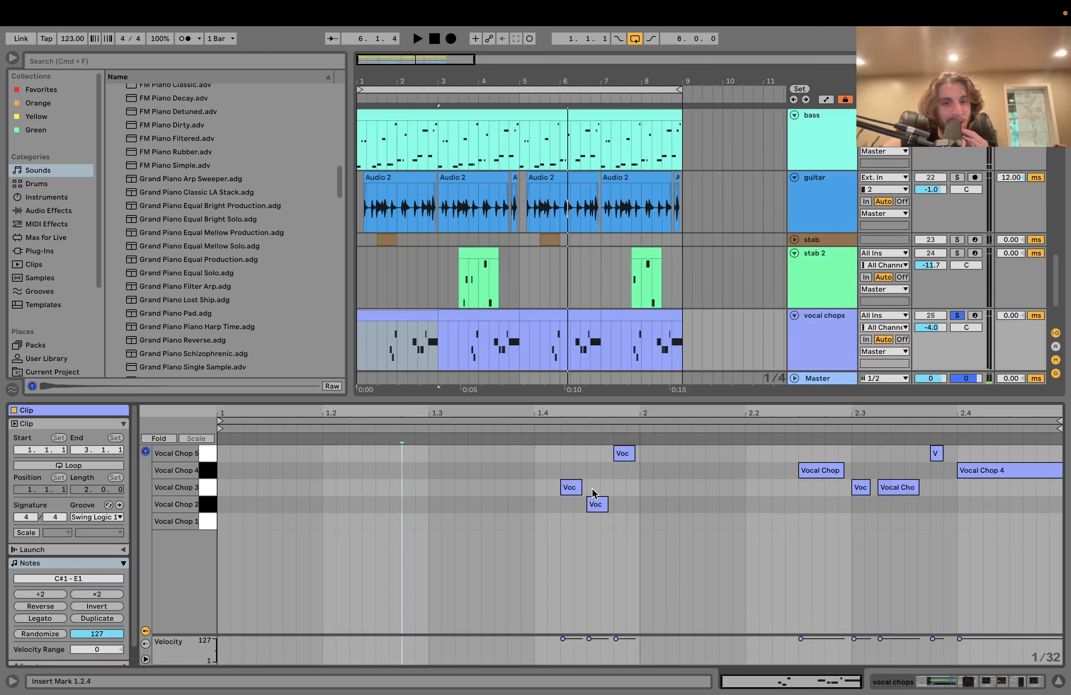
pyautogui.click(932, 683)
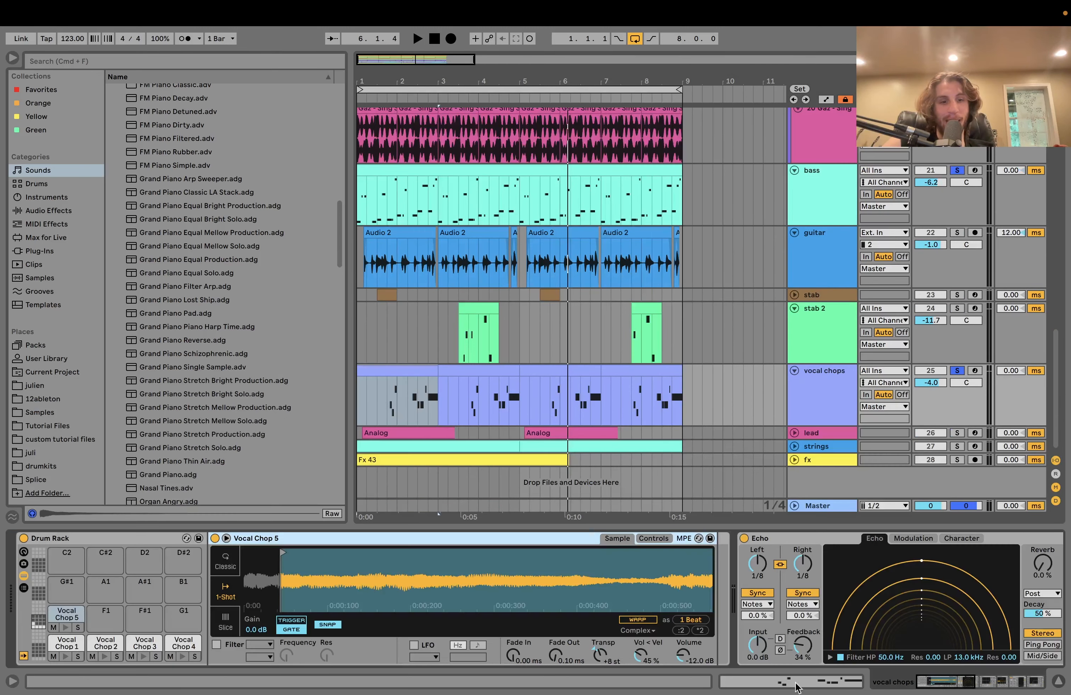
pyautogui.click(102, 645)
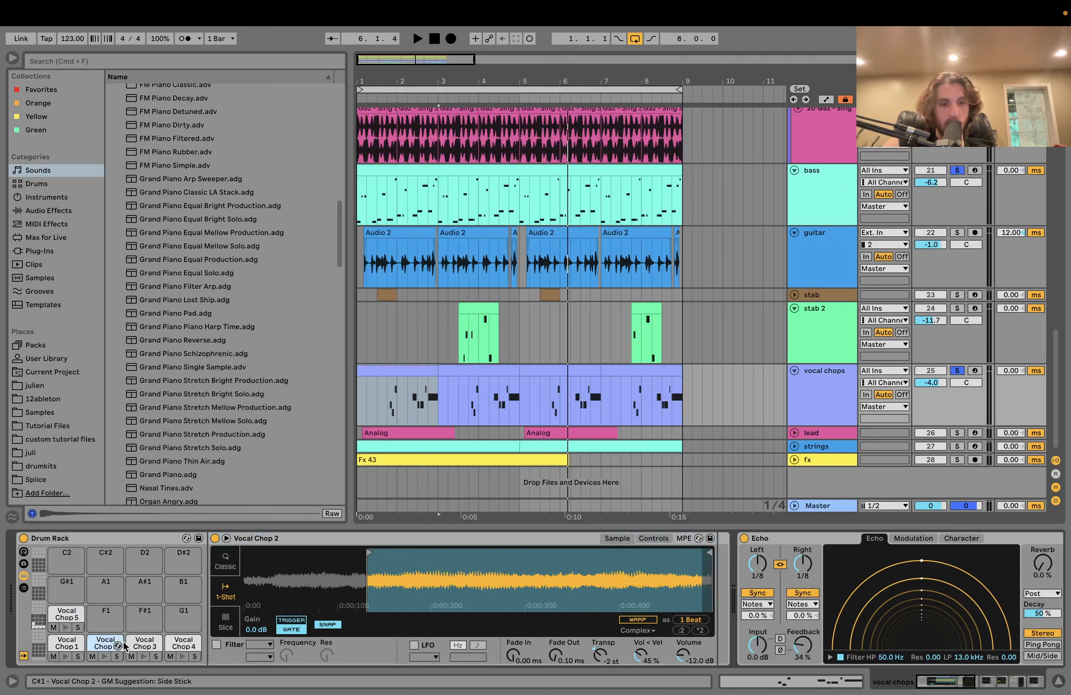
pyautogui.click(144, 644)
pyautogui.click(179, 644)
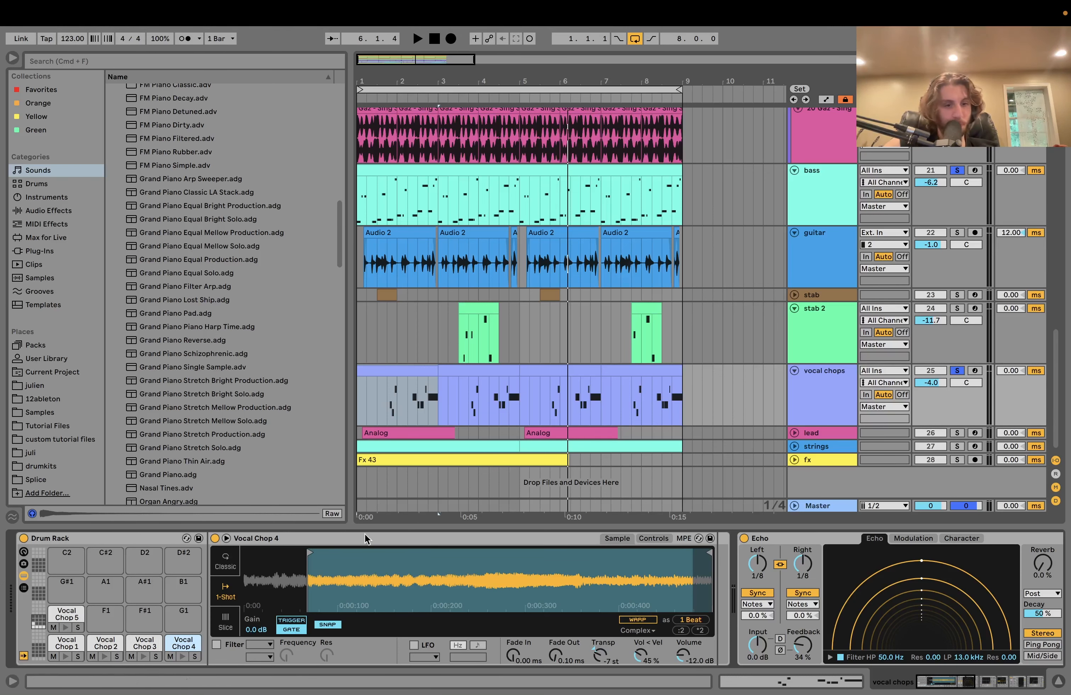
# View the Vocal Chop 1 sample and play the vocal chops with the bass from 1.4.1 into bar 3
pyautogui.click(69, 645)
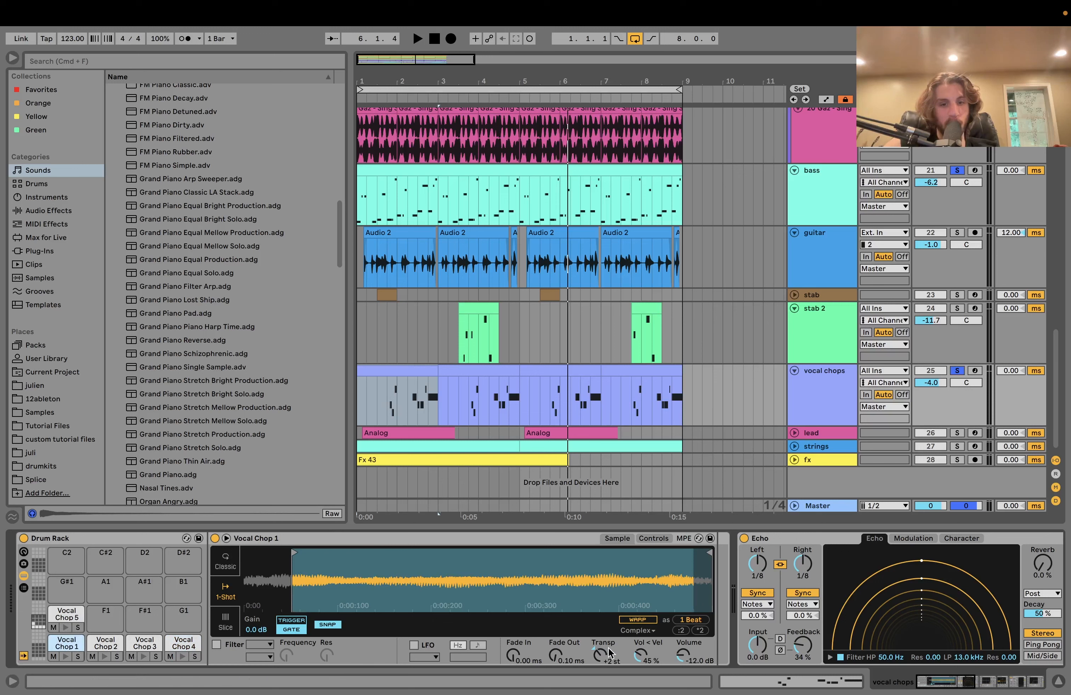
pyautogui.click(387, 408)
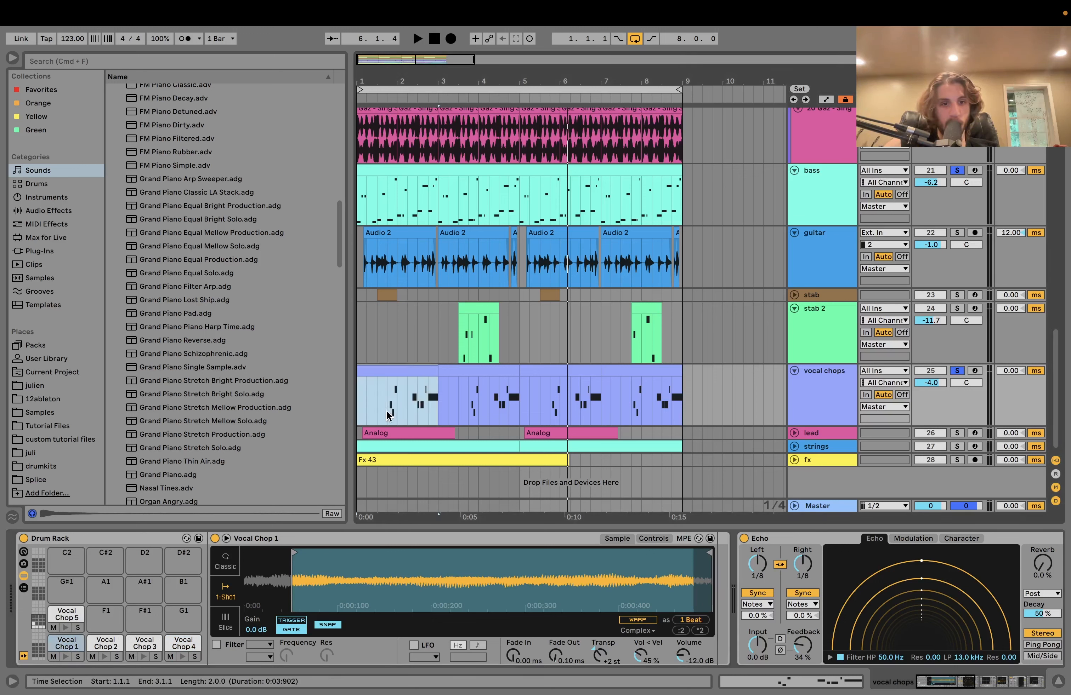
pyautogui.press('space')
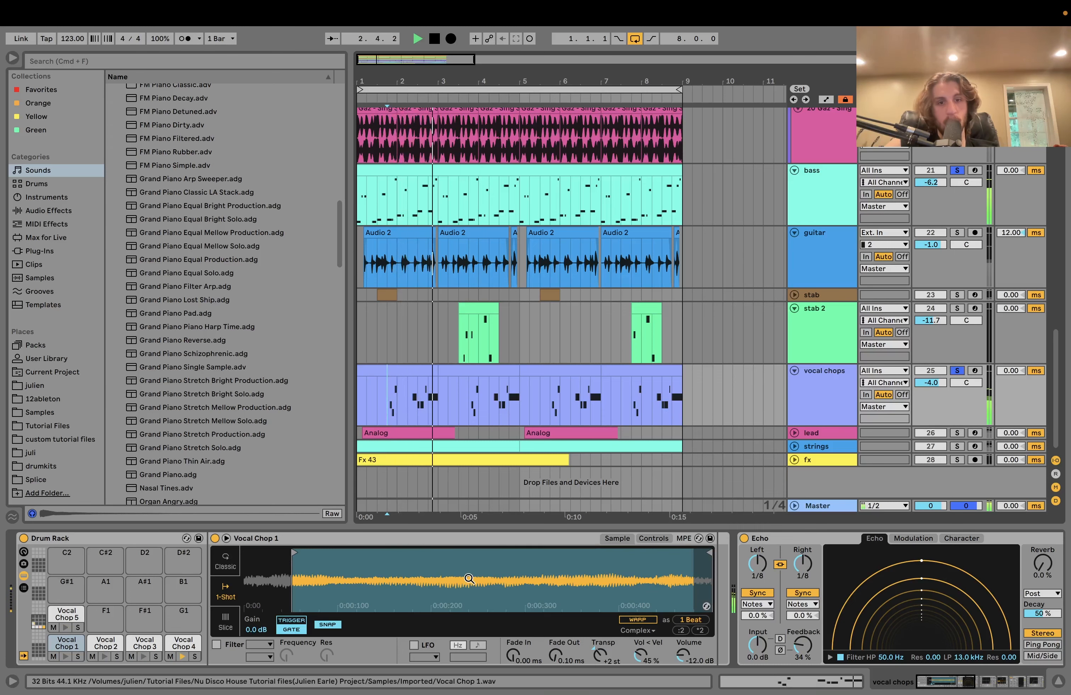
pyautogui.hscroll(15, 470, 580)
pyautogui.press('space')
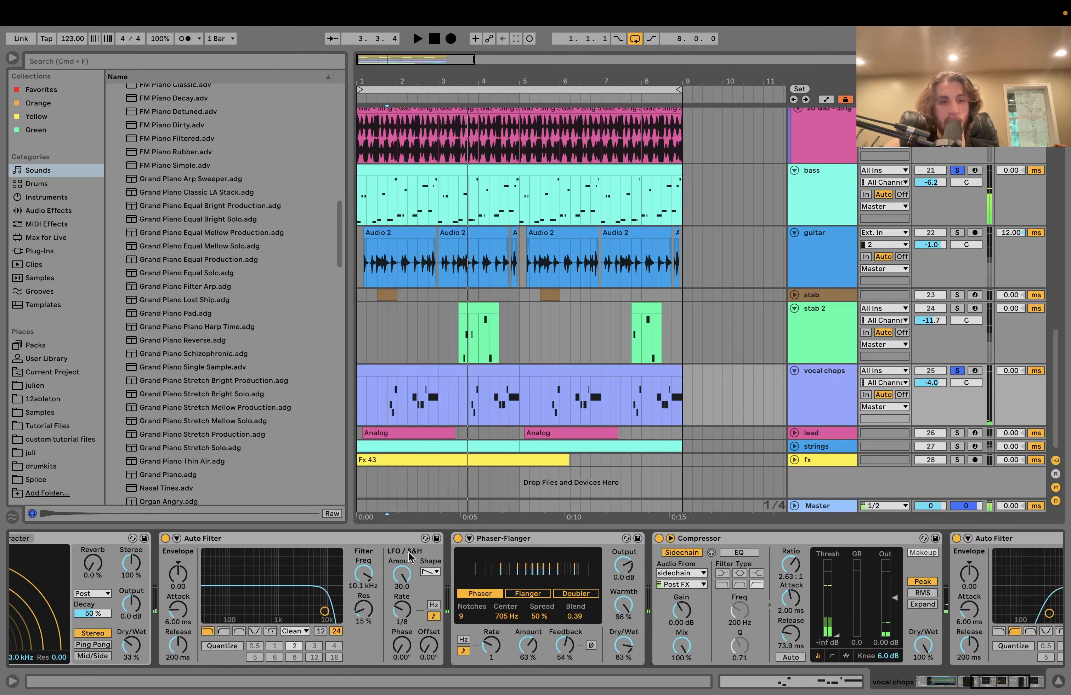
# Examine the Echo, Auto Filter and Phaser-Flanger settings in the vocal chops effects chain
pyautogui.hscroll(-15, 298, 573)
pyautogui.hscroll(10, 539, 556)
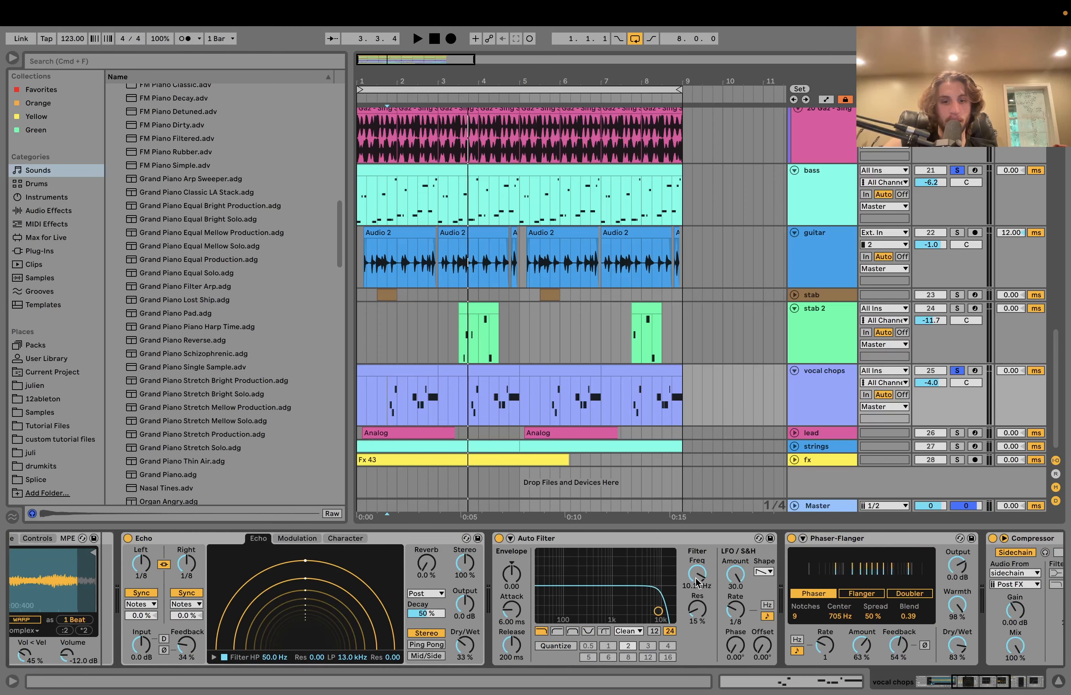
pyautogui.hscroll(5, 706, 604)
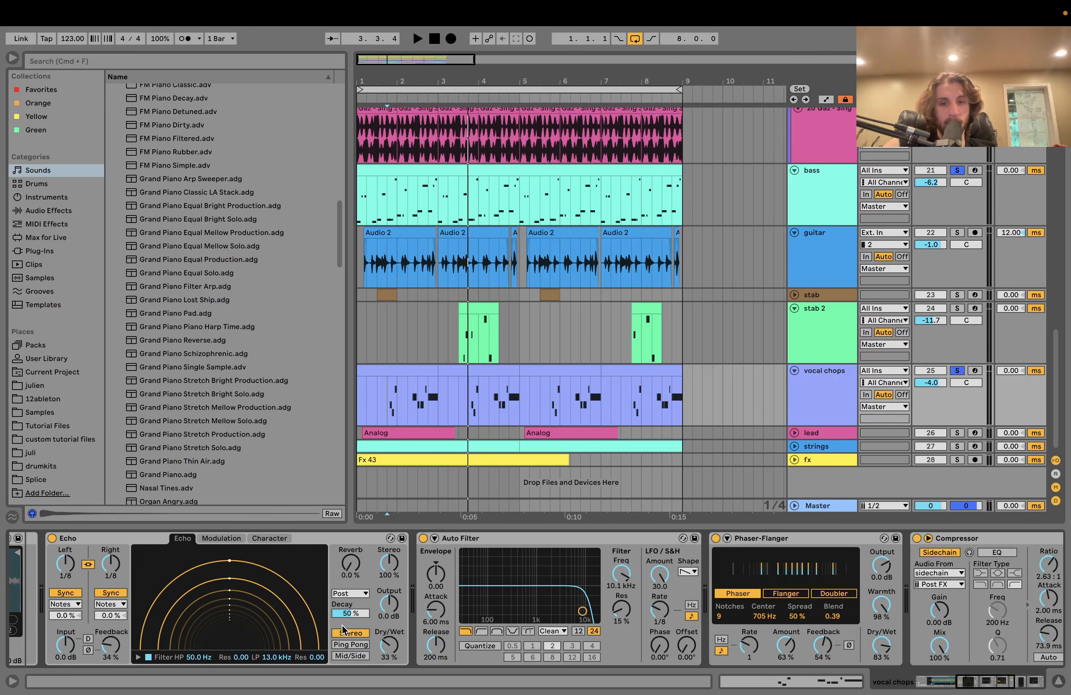
pyautogui.hscroll(20, 342, 625)
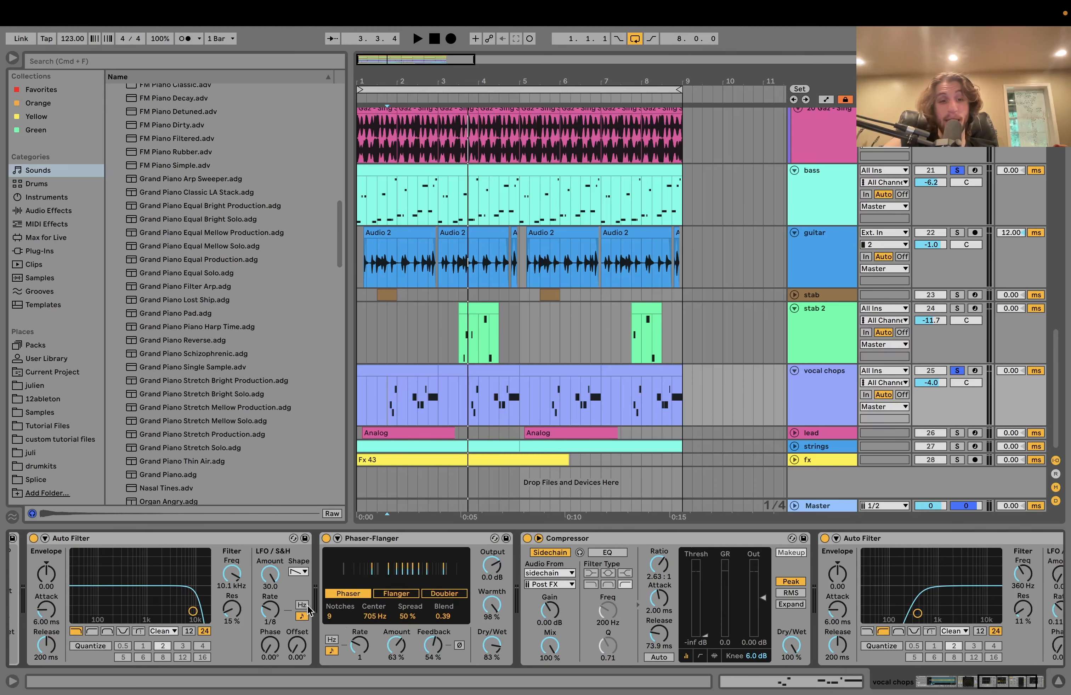
pyautogui.hscroll(4, 307, 605)
# Replay the vocal chops from 1.4.1, then inspect their sidechained Compressor and the final Auto Filter
pyautogui.press('space')
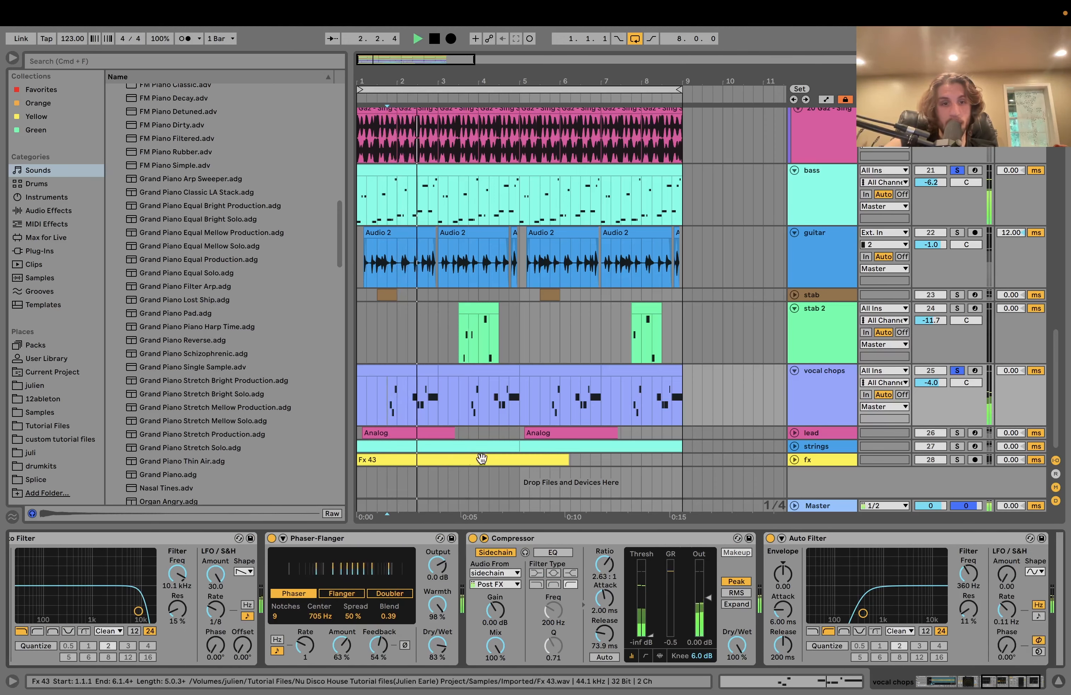
pyautogui.press('space')
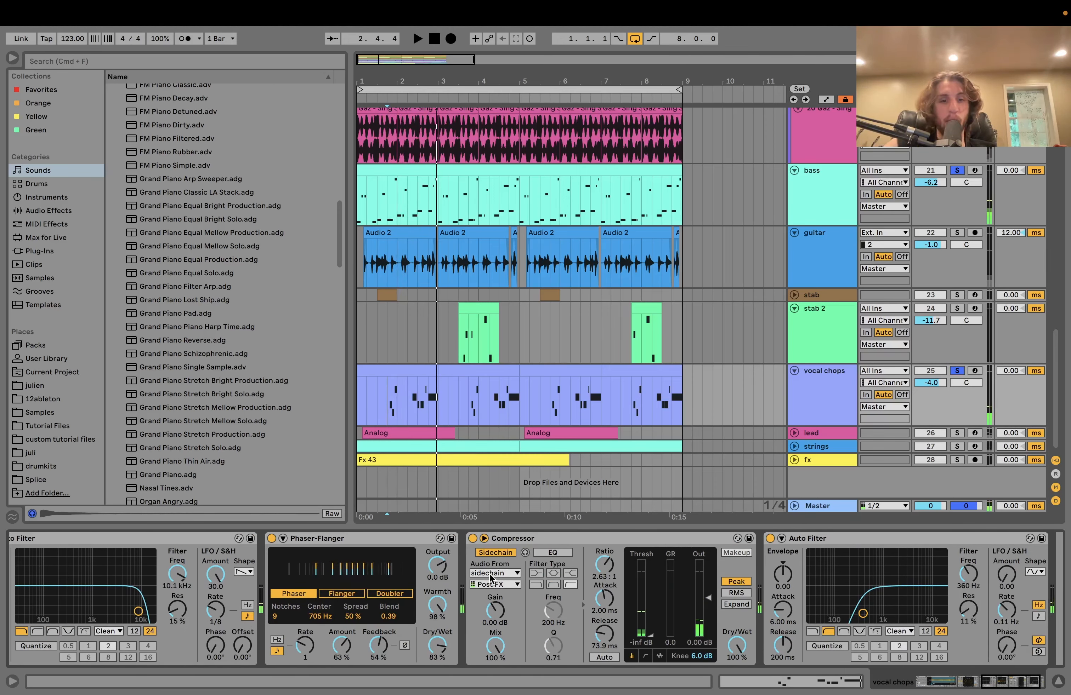
pyautogui.hscroll(5, 525, 582)
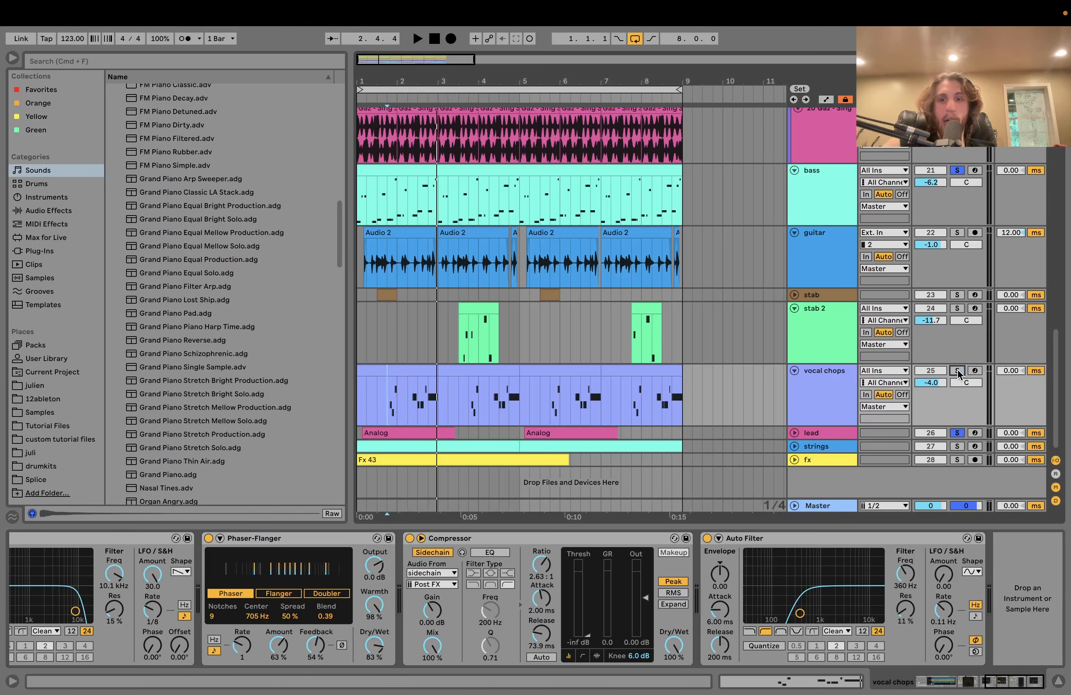
# Solo the lead with the bass in place of the vocal chops, expand the lead track, and play from 6.1.1 into bar 7
pyautogui.click(795, 434)
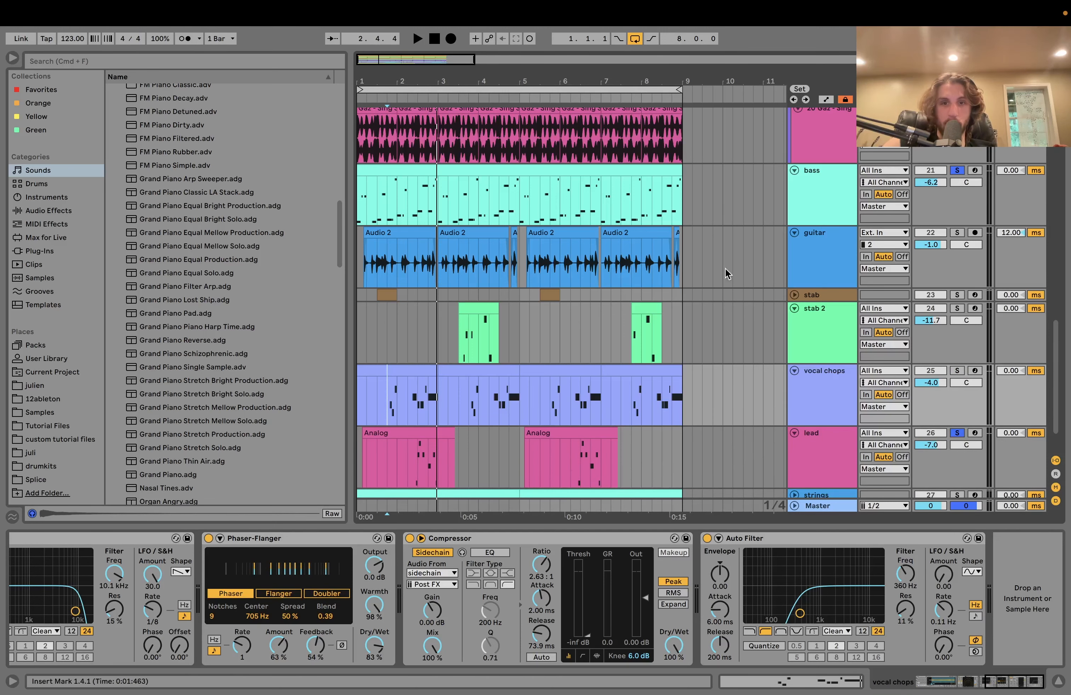
pyautogui.scroll(-3, 521, 325)
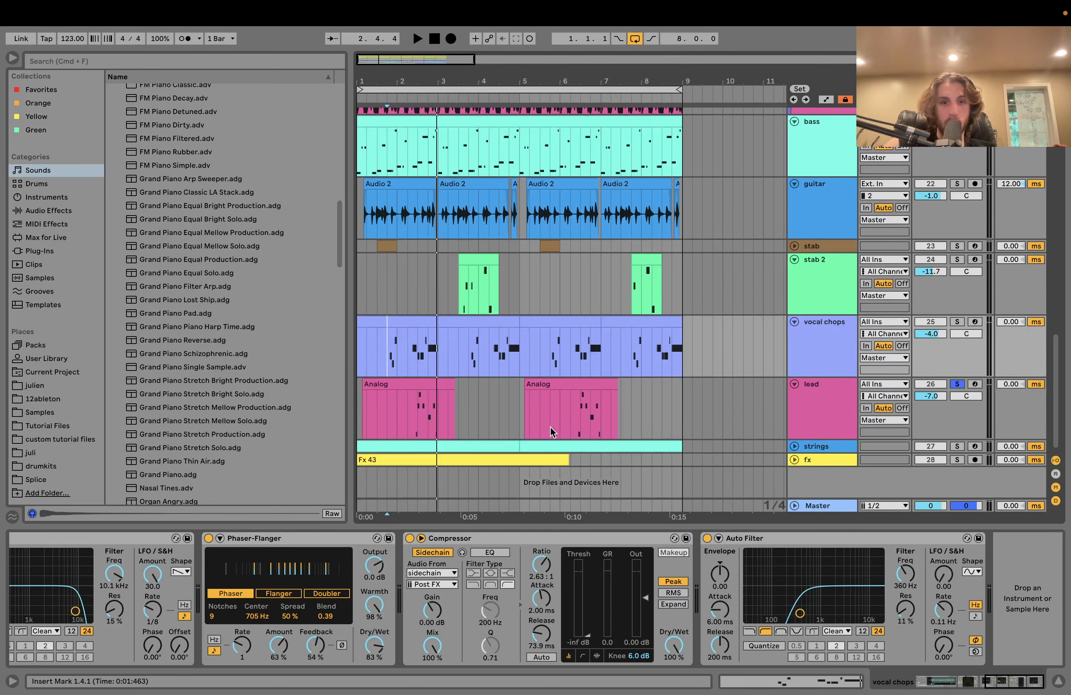
pyautogui.click(560, 422)
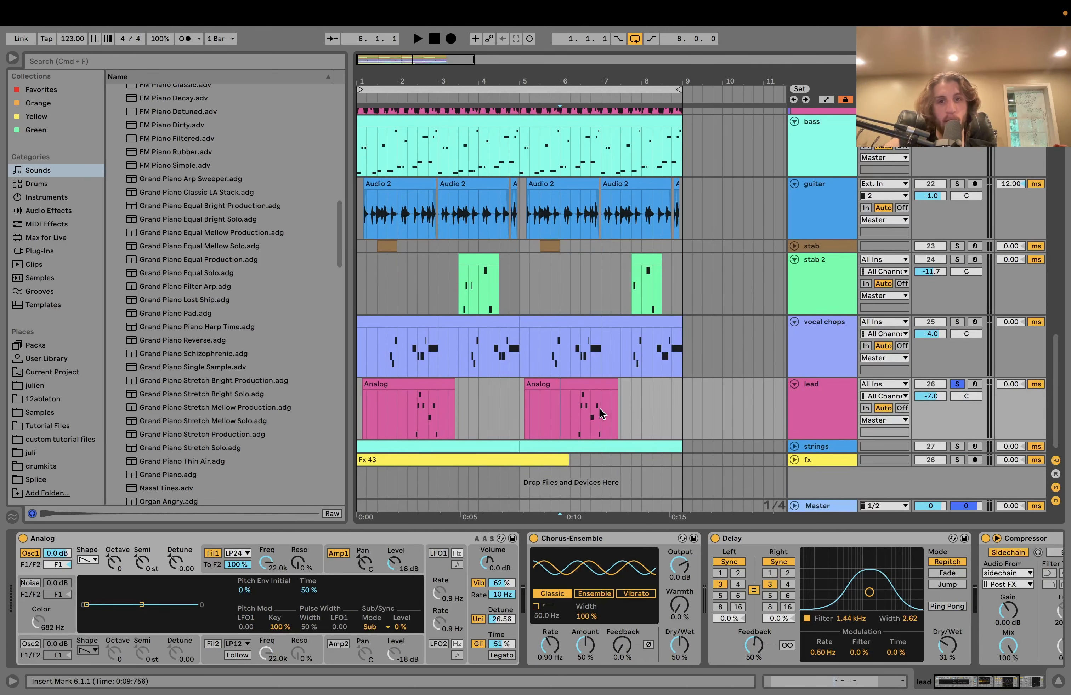
pyautogui.scroll(6, 600, 414)
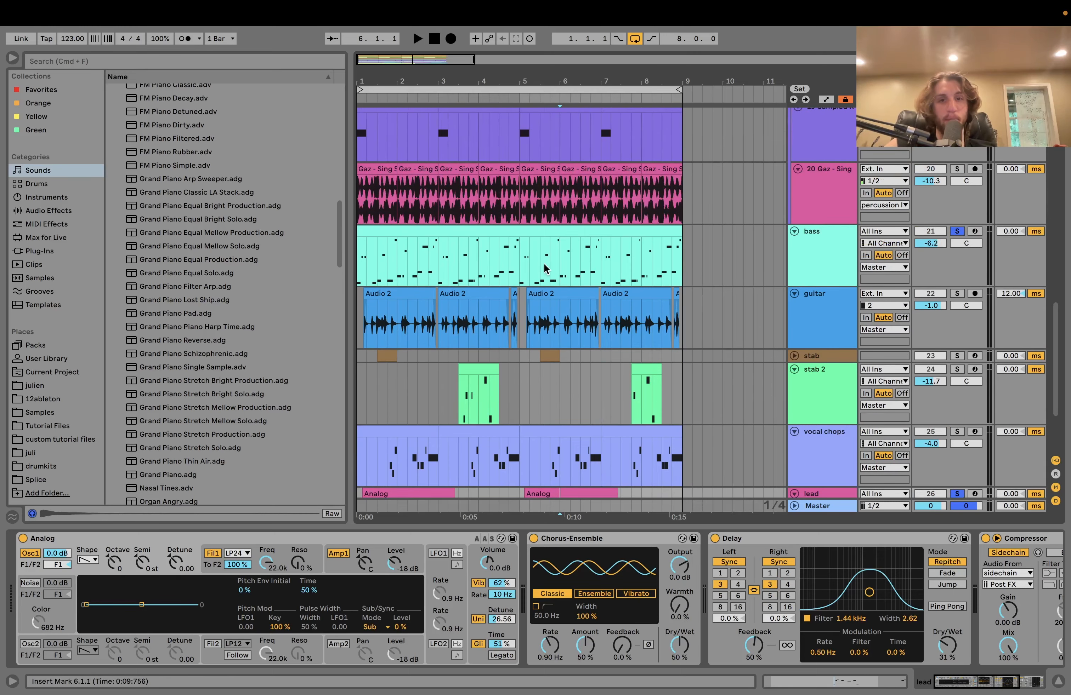
pyautogui.scroll(-6, 537, 364)
pyautogui.press('space')
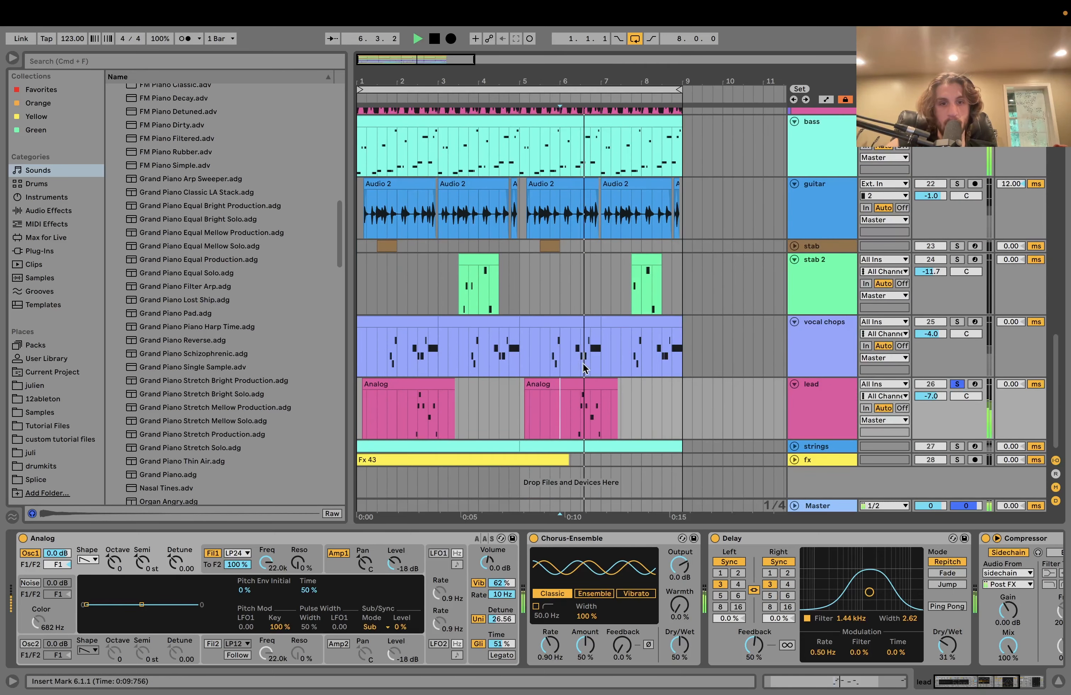
pyautogui.press('space')
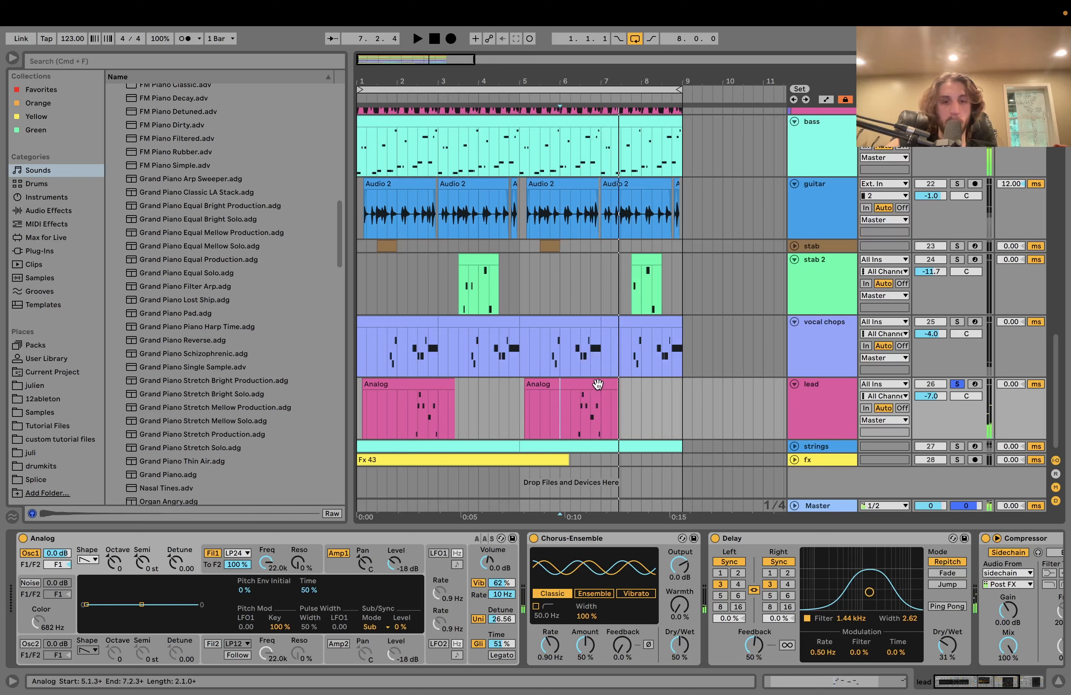
# Examine the lead's Analog vibrato settings while replaying from 6.1.1, then its Chorus-Ensemble, Delay and Compressor
pyautogui.click(559, 387)
pyautogui.click(820, 397)
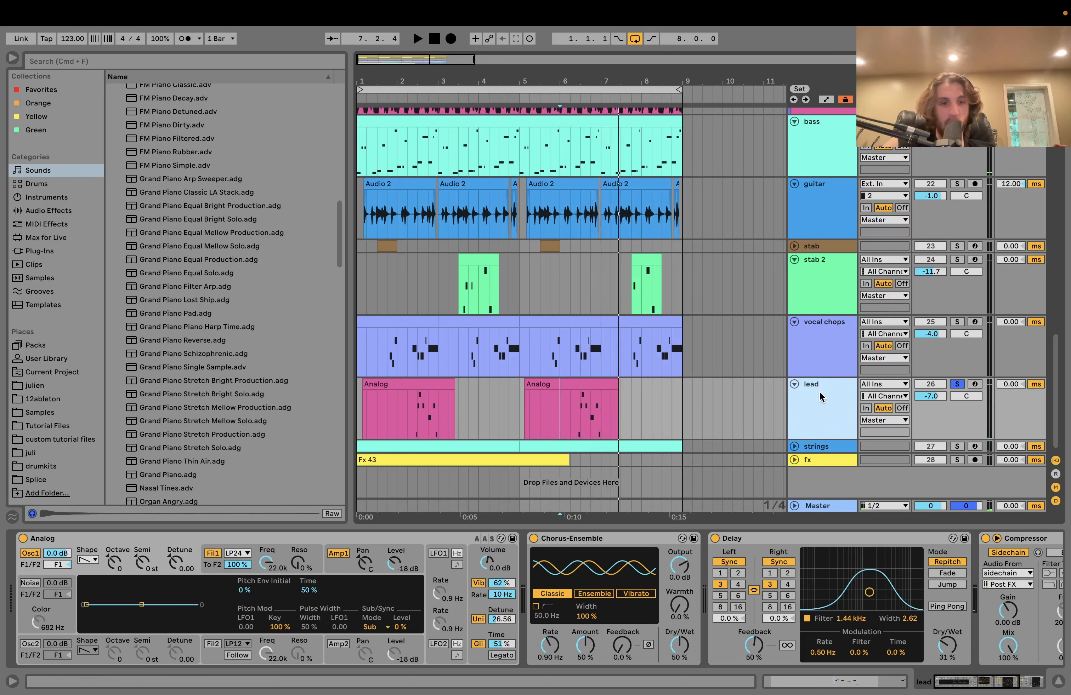
pyautogui.click(477, 600)
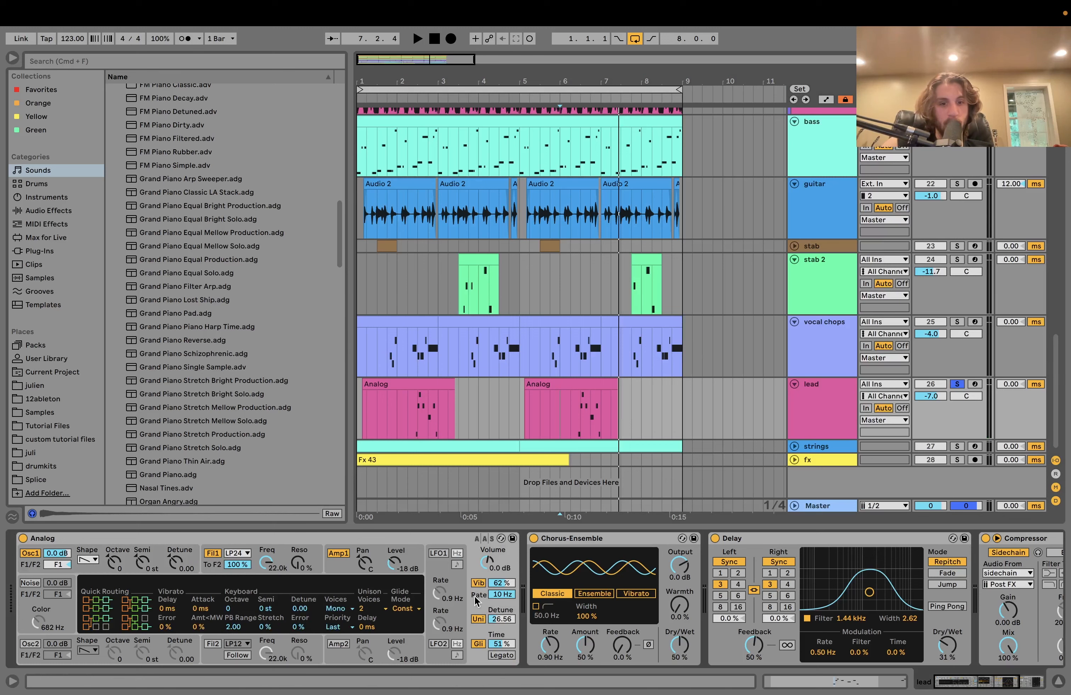
pyautogui.hscroll(2, 475, 600)
pyautogui.press('space')
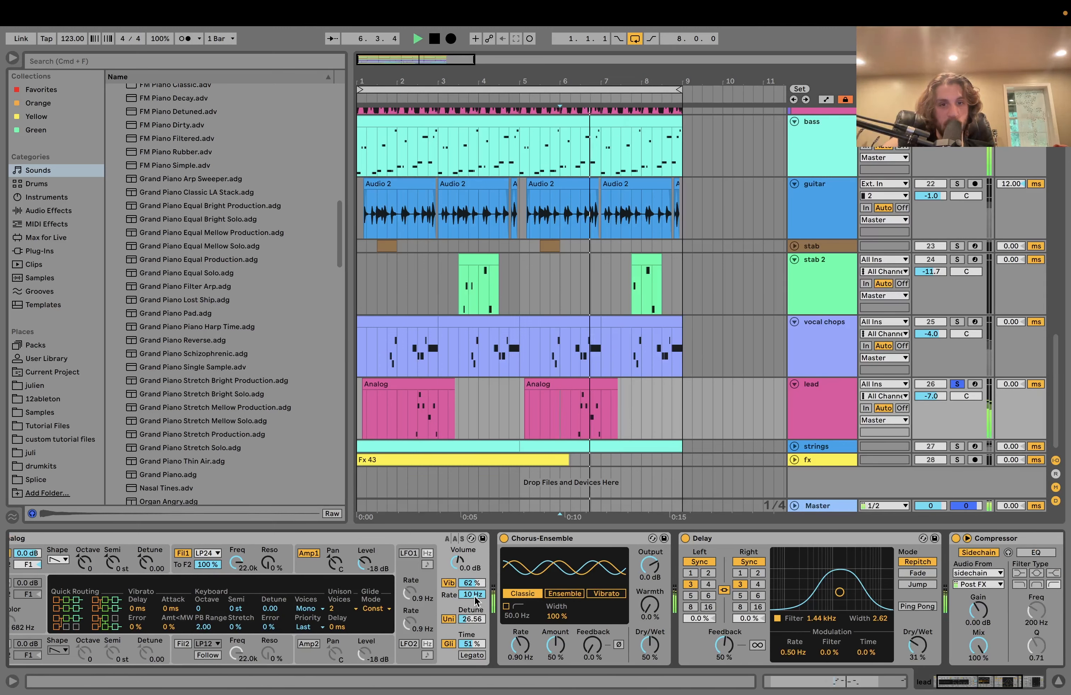
pyautogui.press('space')
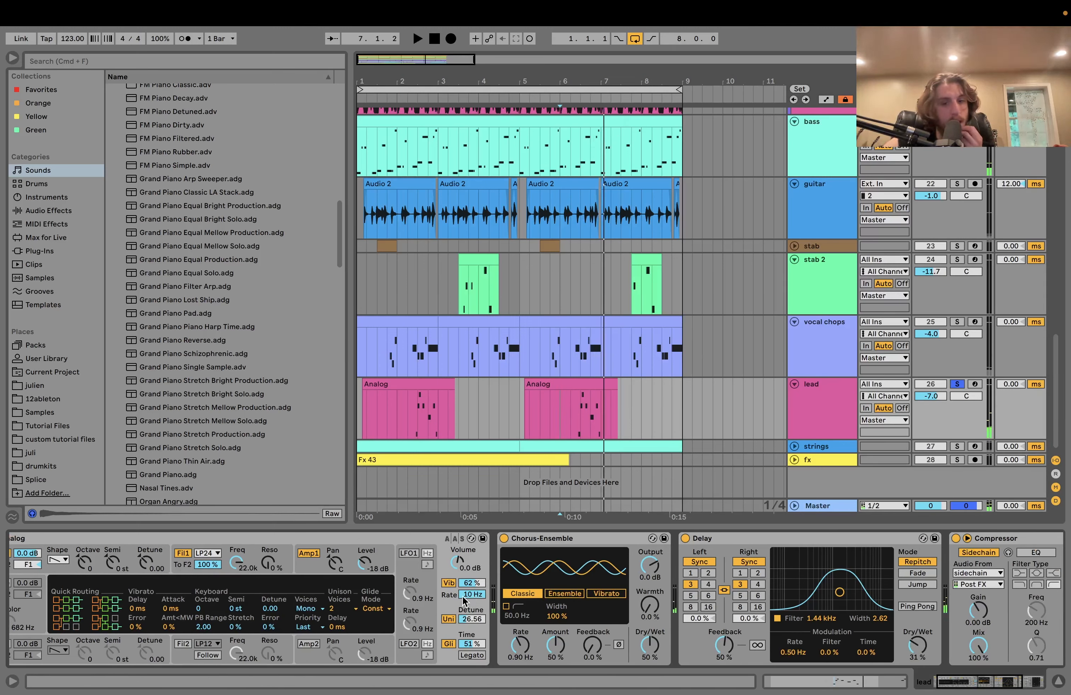
pyautogui.hscroll(7, 475, 601)
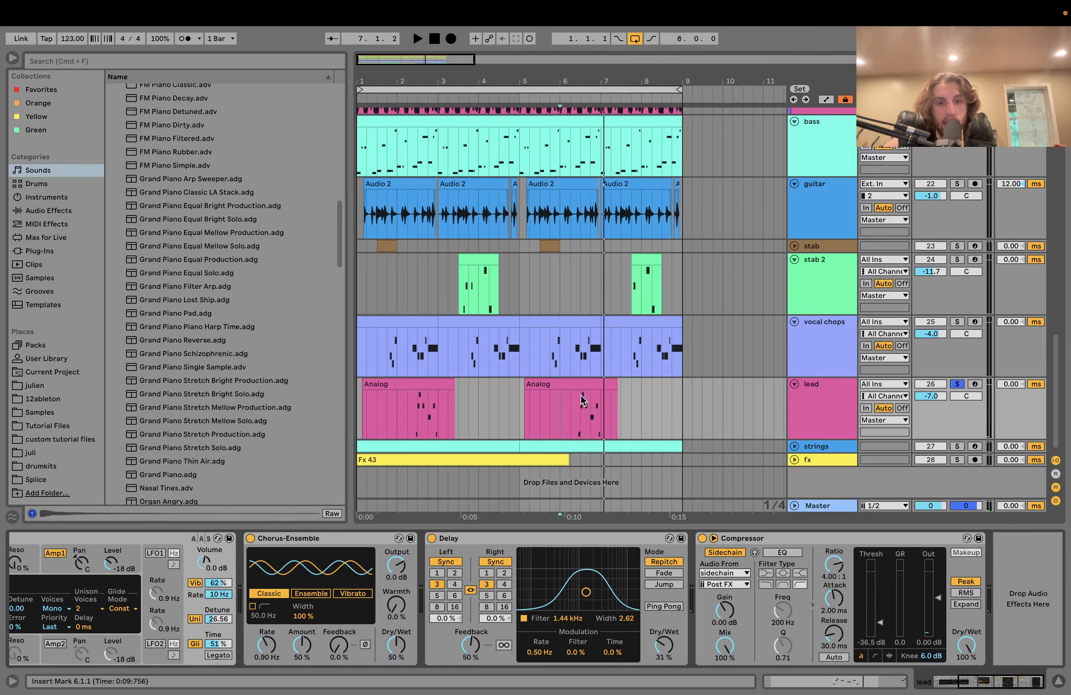
# Open the second lead clip and examine its melody by selecting its D4, F4, G4 and A4 notes
pyautogui.doubleClick(583, 382)
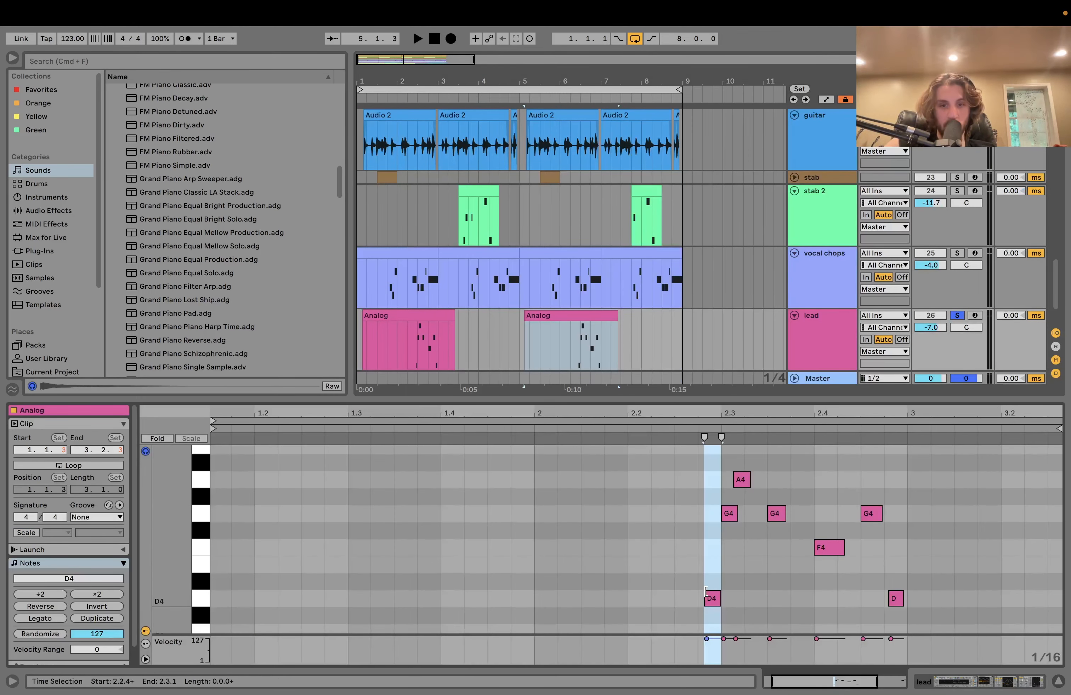
pyautogui.press('space')
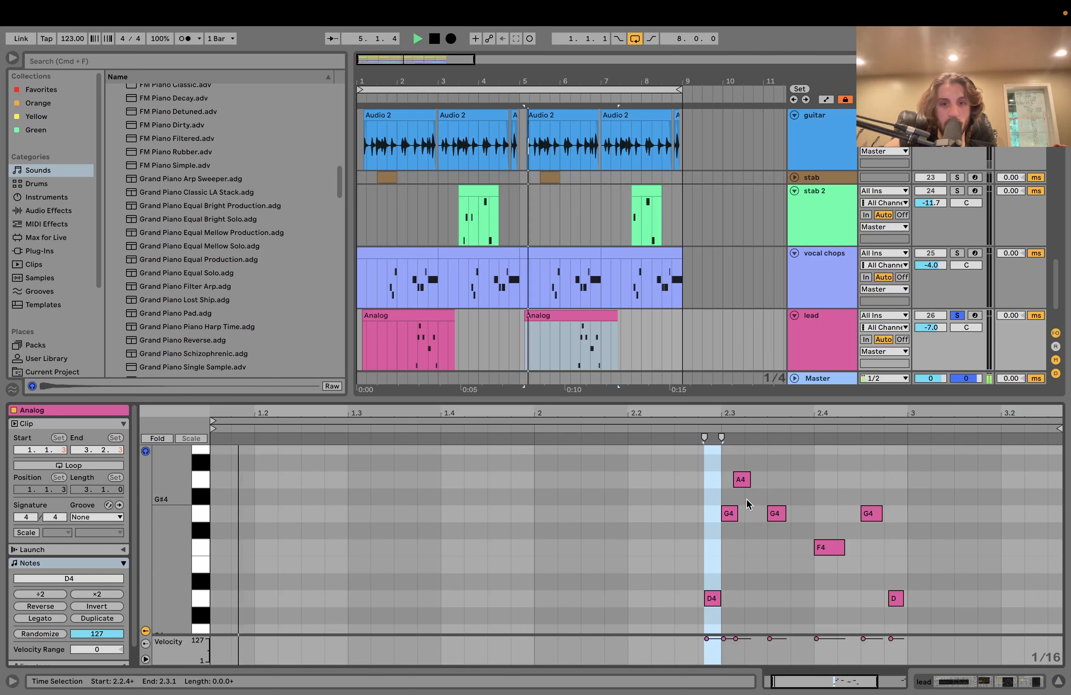
pyautogui.click(712, 599)
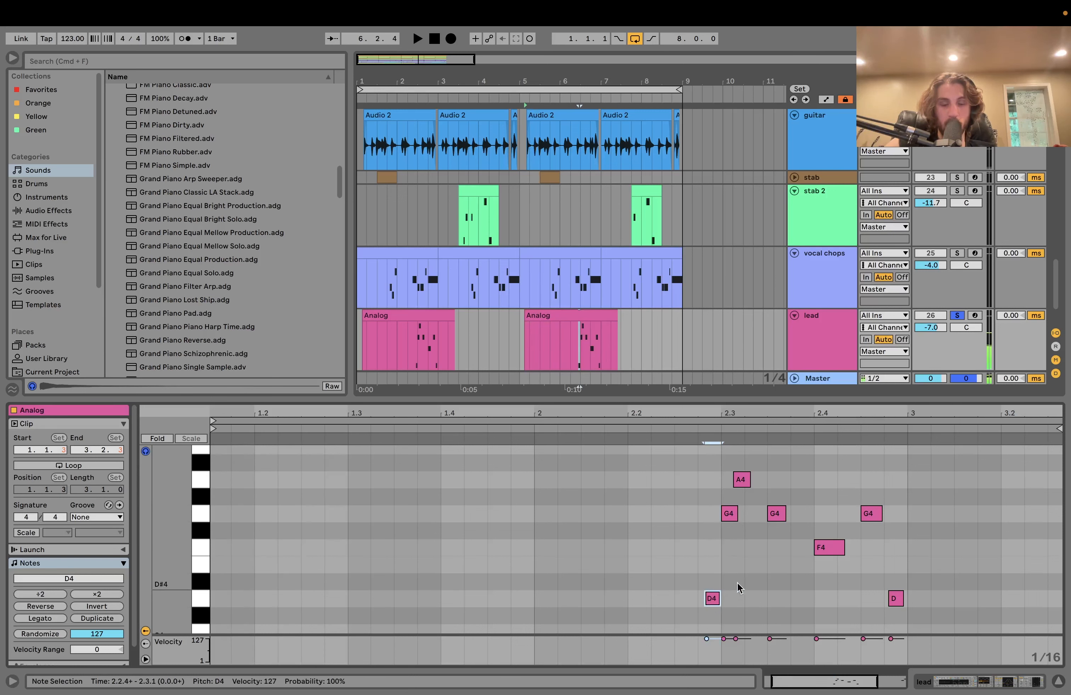
pyautogui.click(828, 551)
pyautogui.click(775, 515)
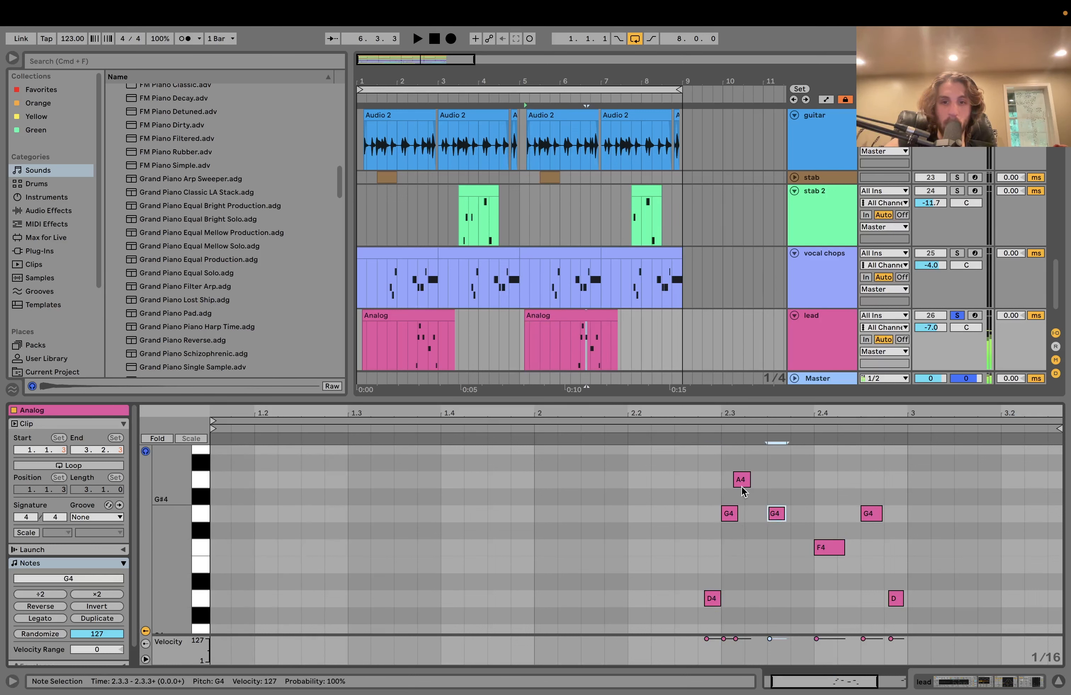
pyautogui.click(741, 479)
# Play the lead from 6.1.1, clear the solos to hear it in the full mix, and return to its devices
pyautogui.click(560, 359)
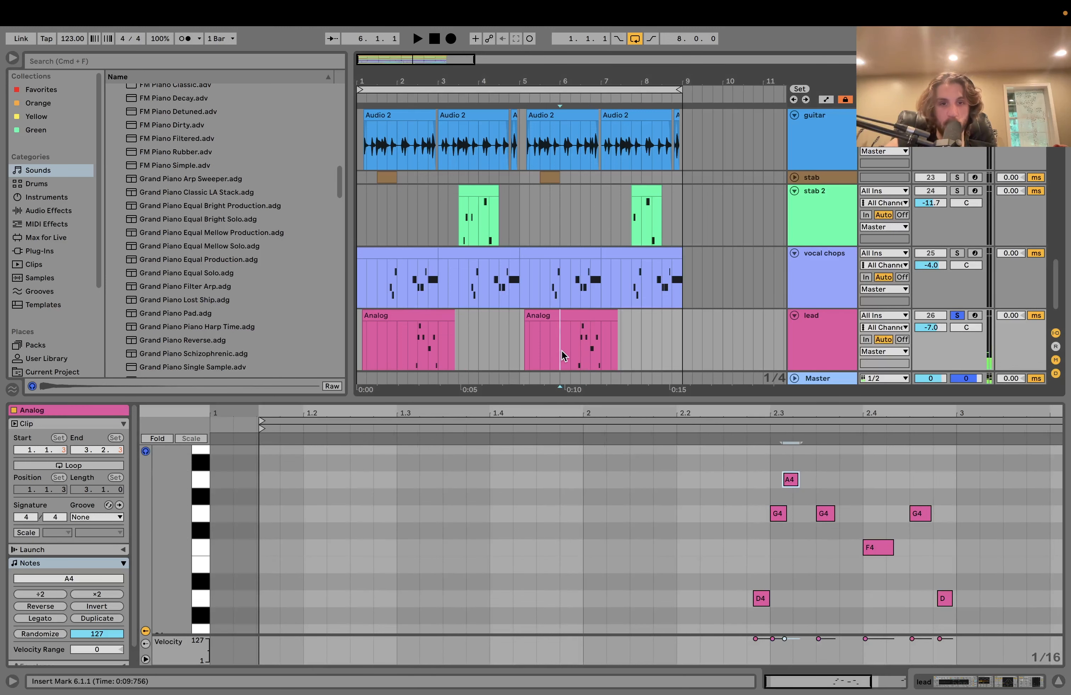
pyautogui.press('space')
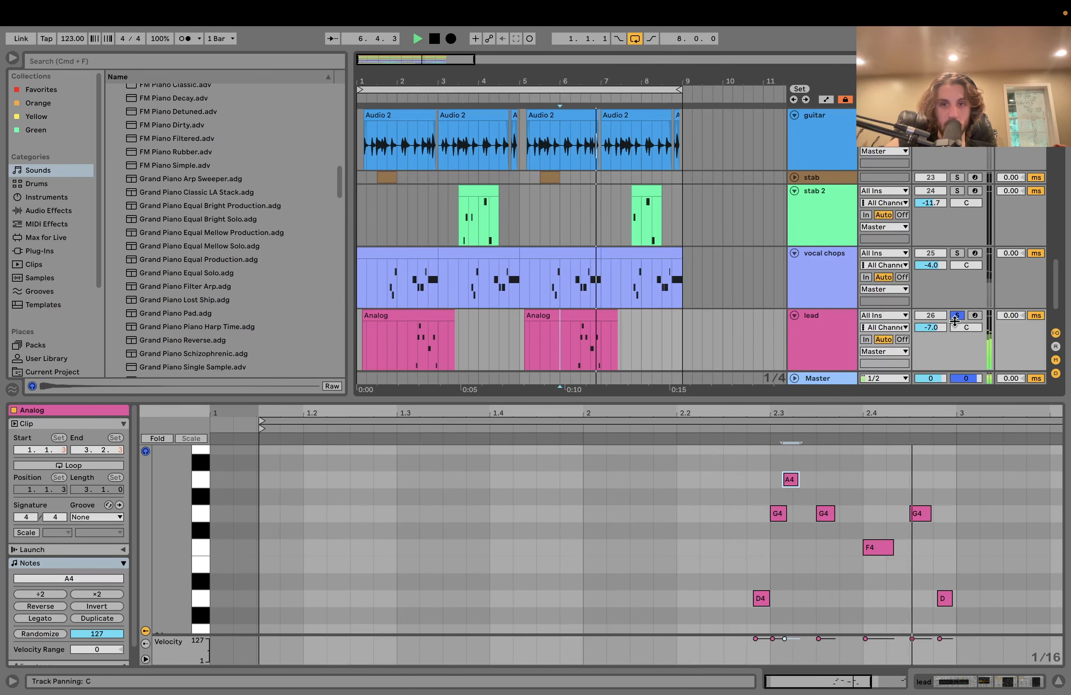
pyautogui.click(956, 316)
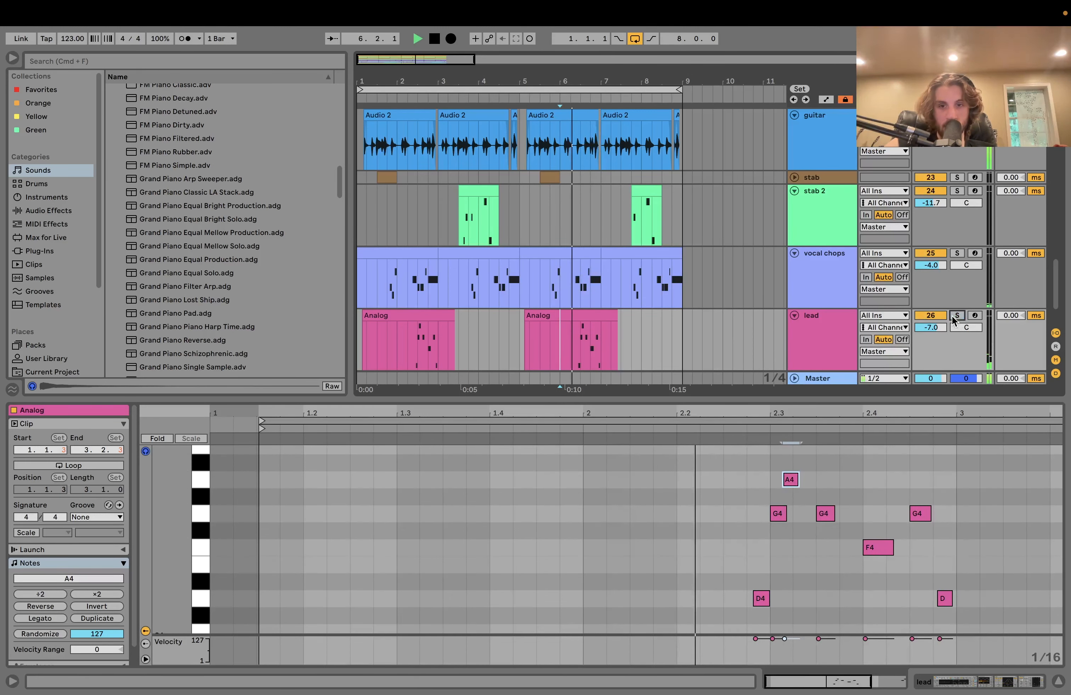
pyautogui.click(827, 332)
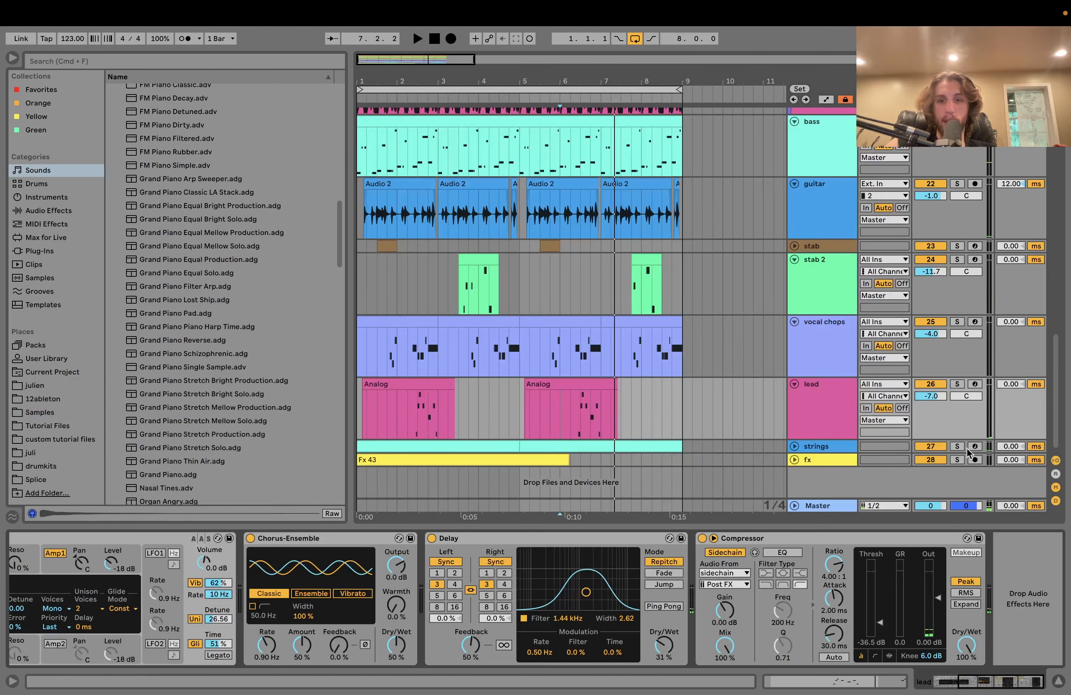
# Solo the strings track, play its first clip from bar 1, and expand the track
pyautogui.click(957, 446)
pyautogui.click(470, 446)
pyautogui.press('space')
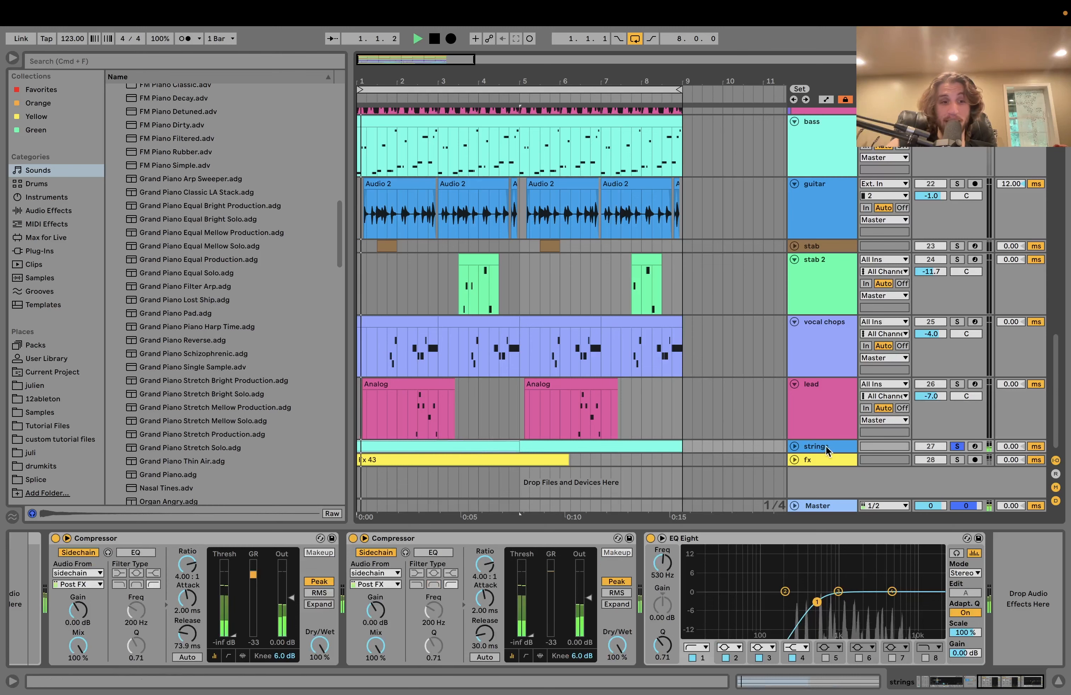
pyautogui.click(794, 446)
# Open the first strings clip and examine its sustained notes while stopping and replaying it
pyautogui.doubleClick(507, 457)
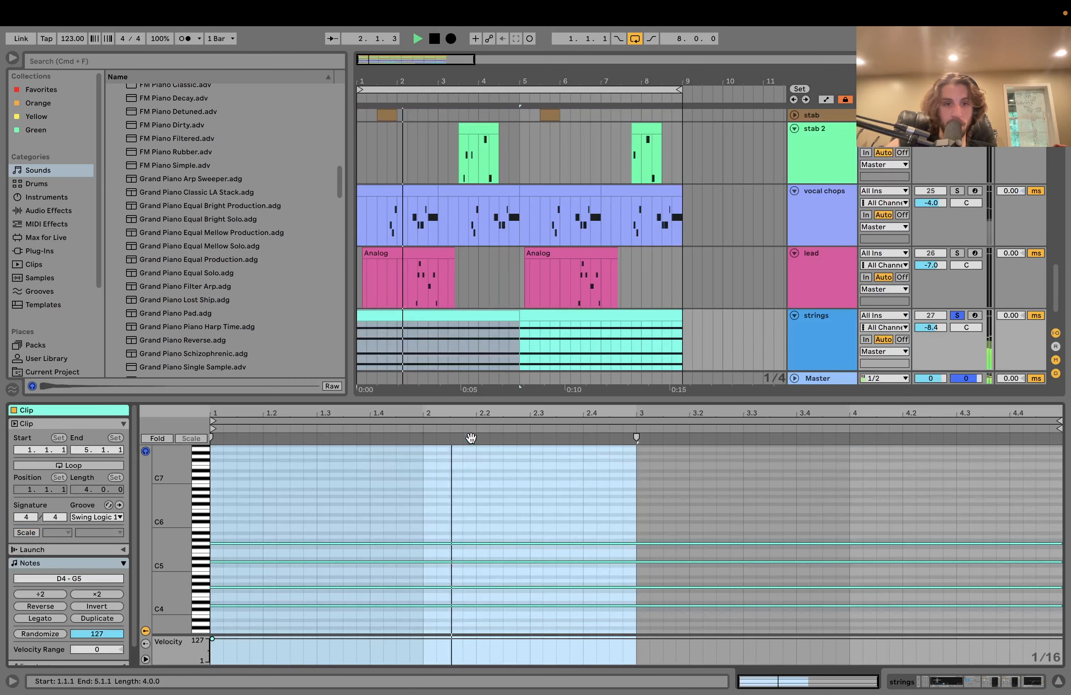
pyautogui.press('space')
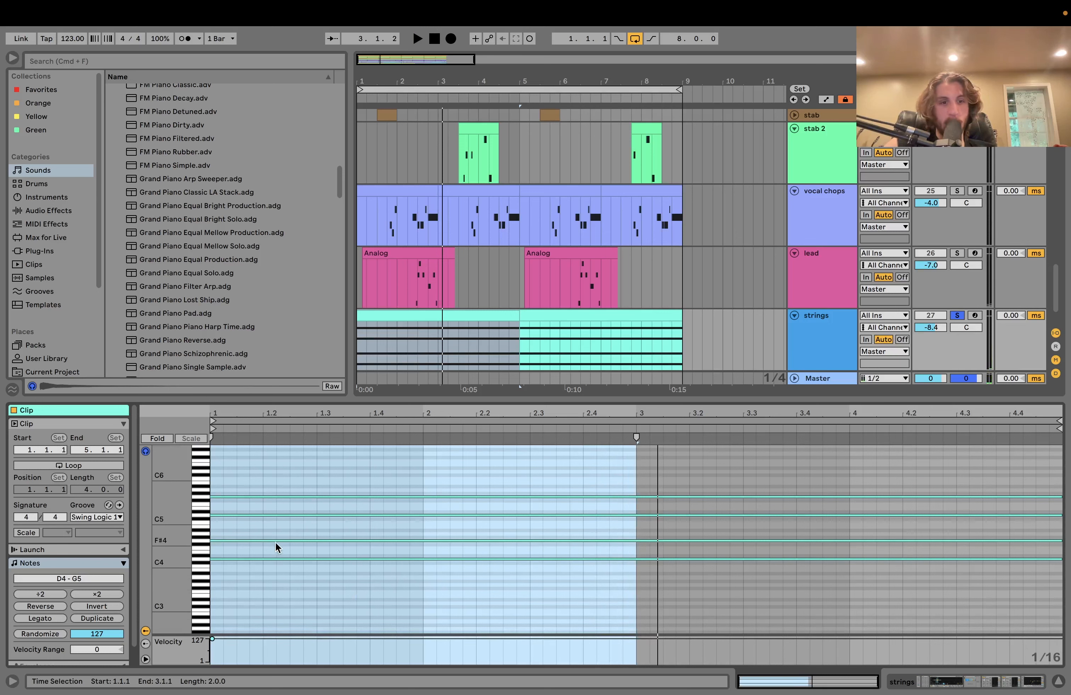
pyautogui.press('space')
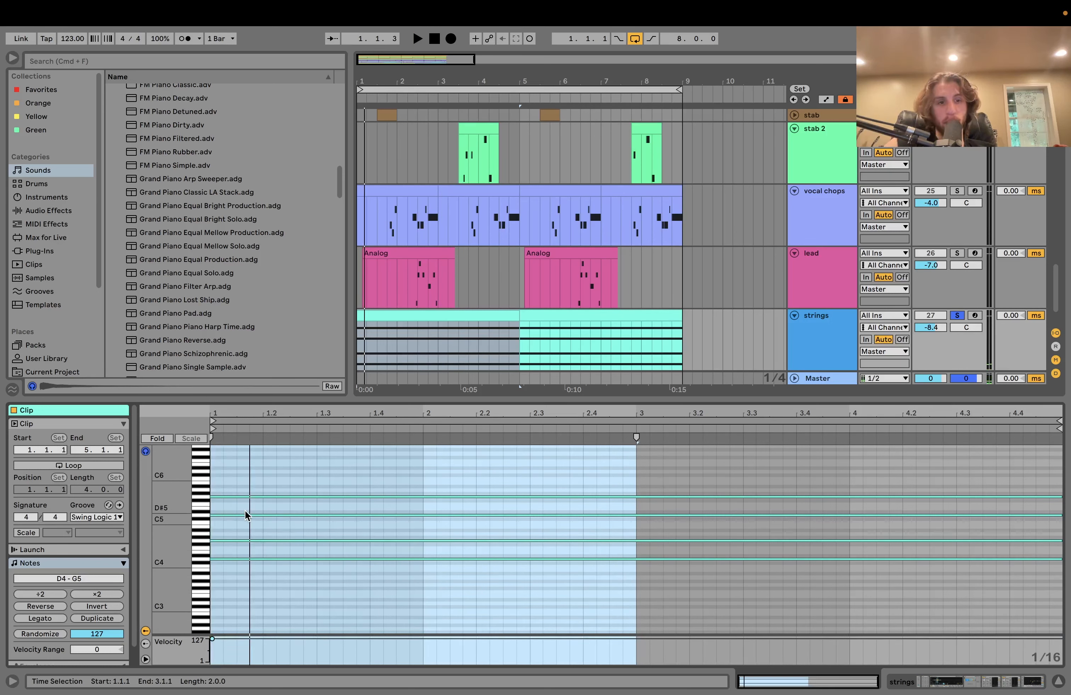
# Solo the bass together with the strings and play from bar 1
pyautogui.scroll(5, 583, 289)
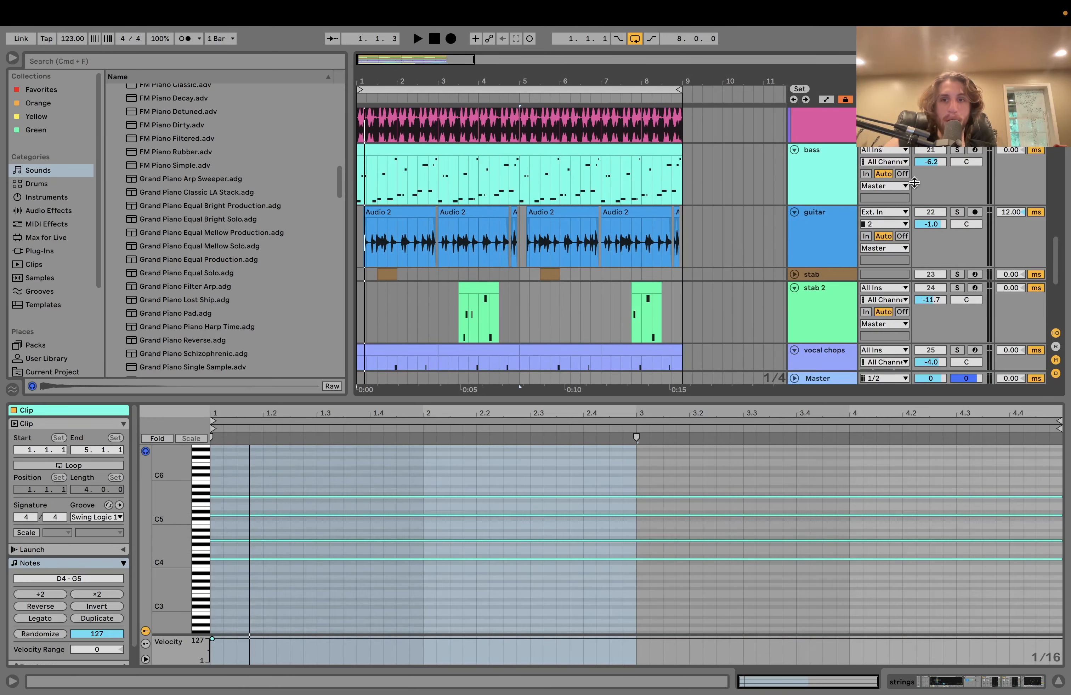
pyautogui.press('space')
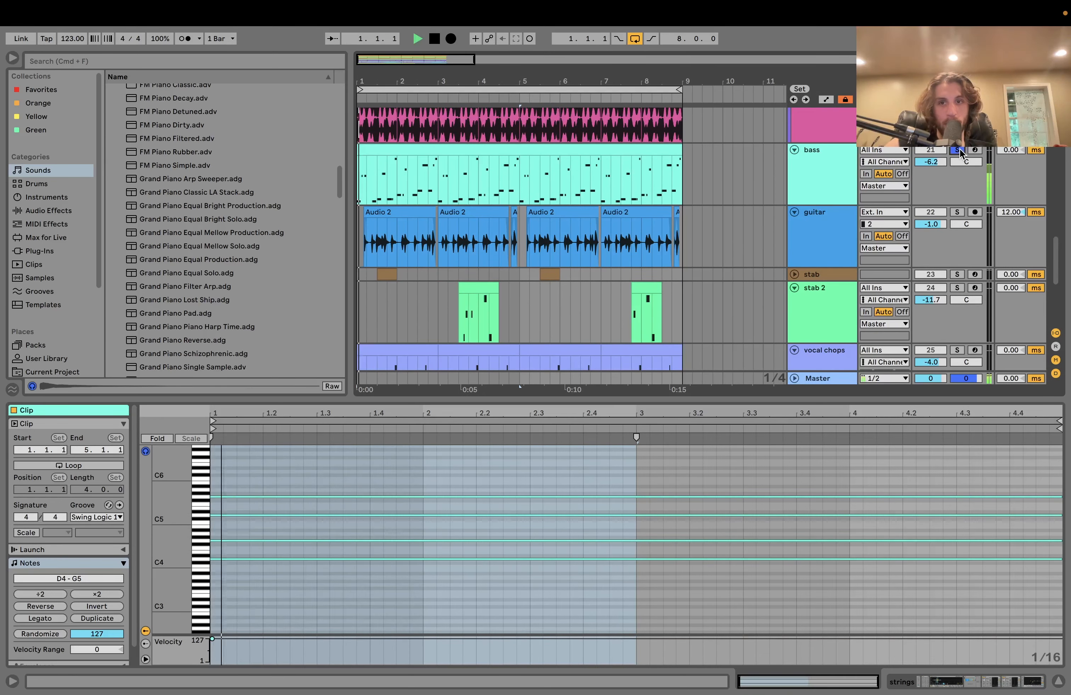